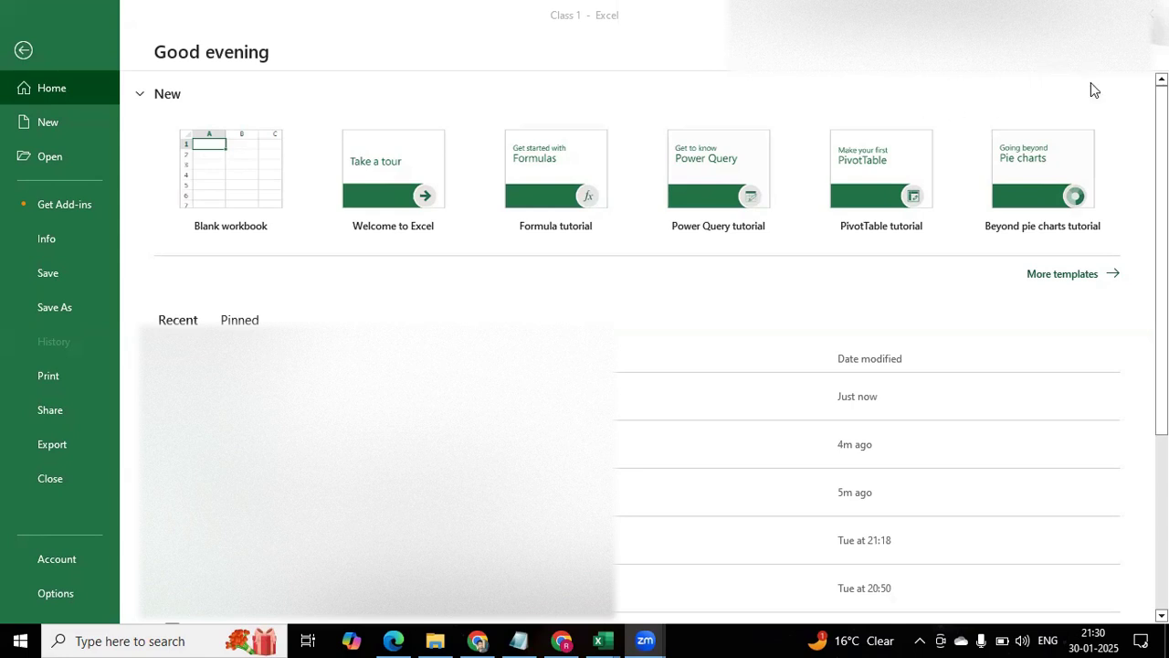
- View the account's product information and the About Excel version details, then close the version details
{"action": "left_click", "coordinate": [57, 562]}
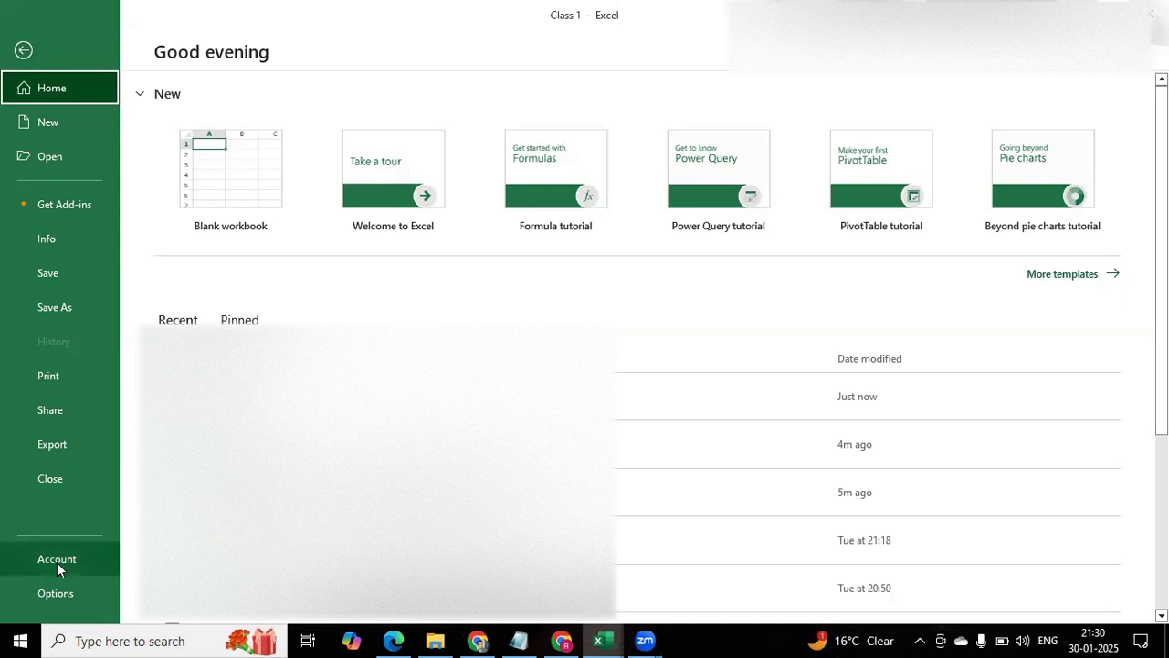
{"action": "left_click", "coordinate": [57, 561]}
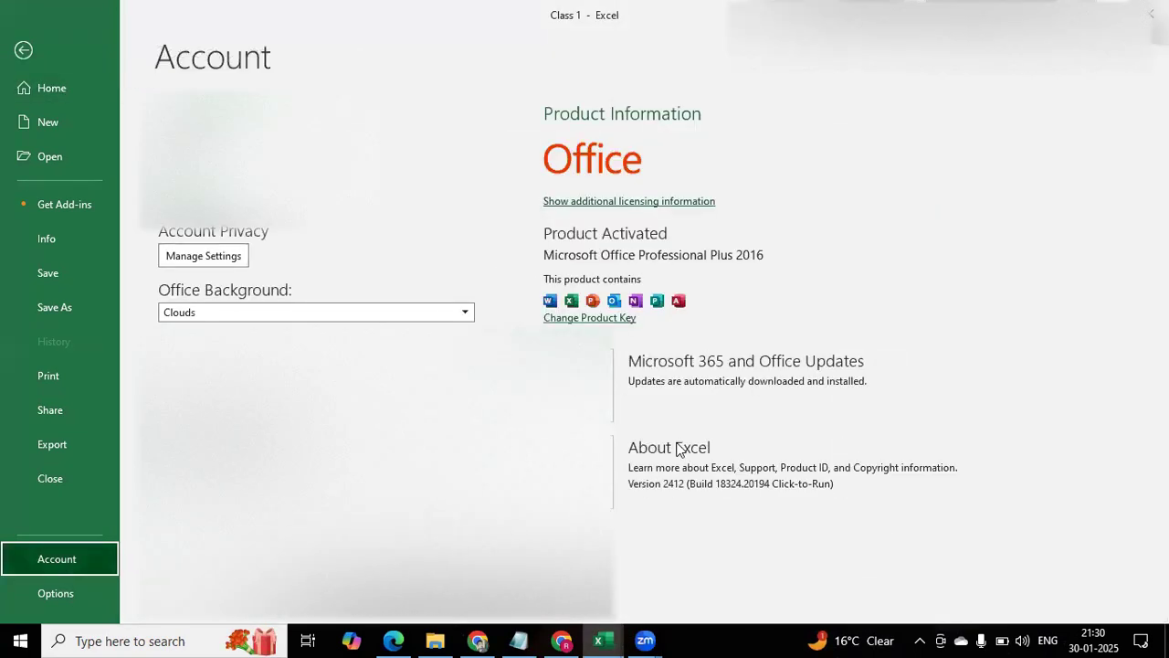
{"action": "left_click", "coordinate": [585, 468]}
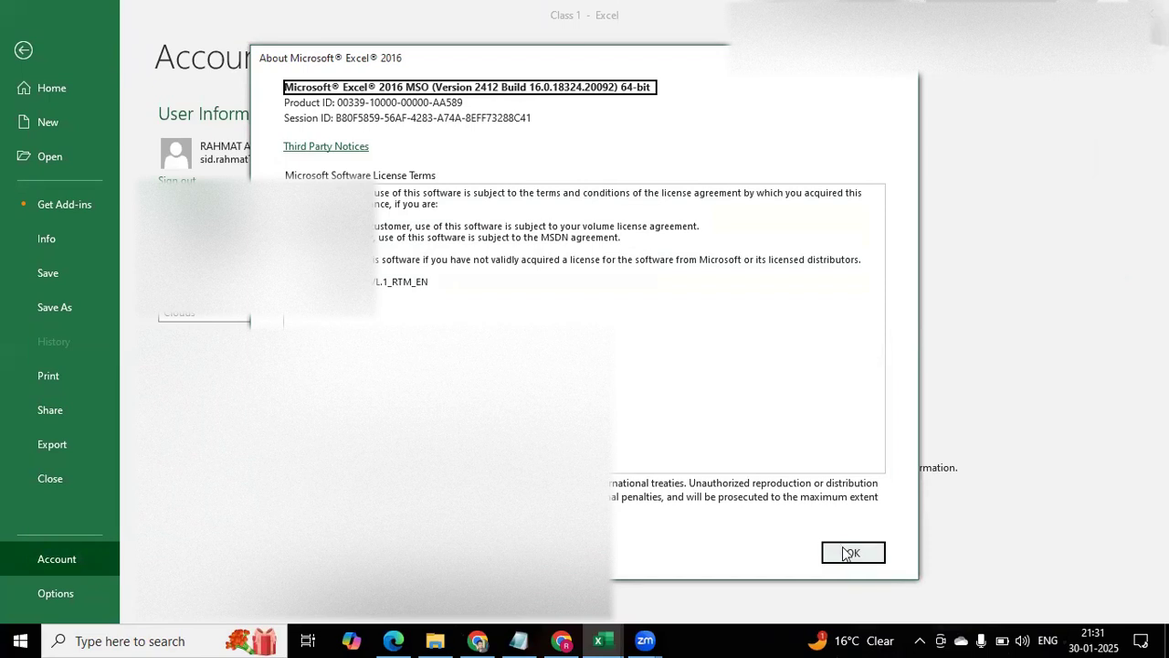
{"action": "left_click", "coordinate": [850, 553]}
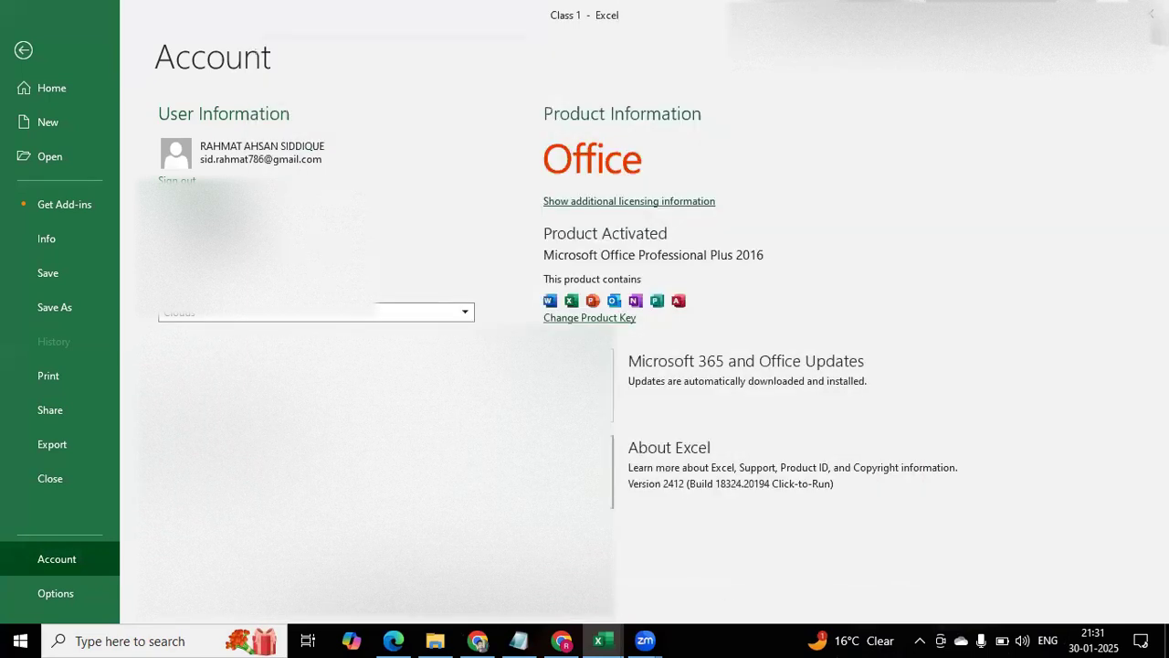
- Create a new blank workbook
{"action": "left_click", "coordinate": [69, 89]}
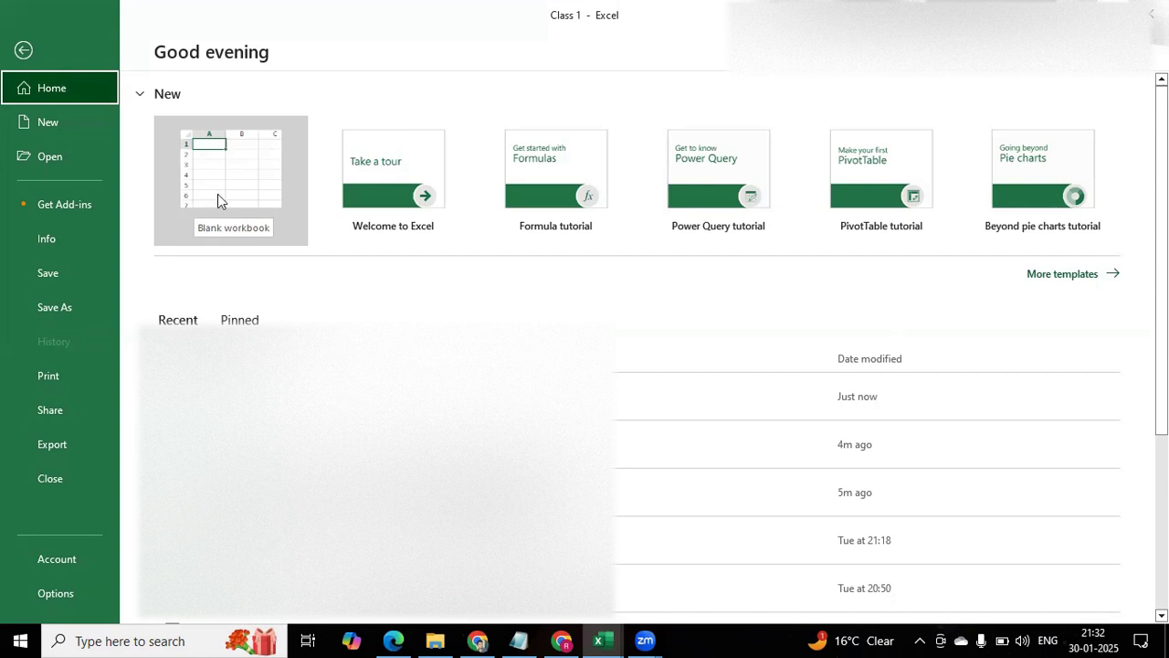
{"action": "left_click", "coordinate": [228, 188]}
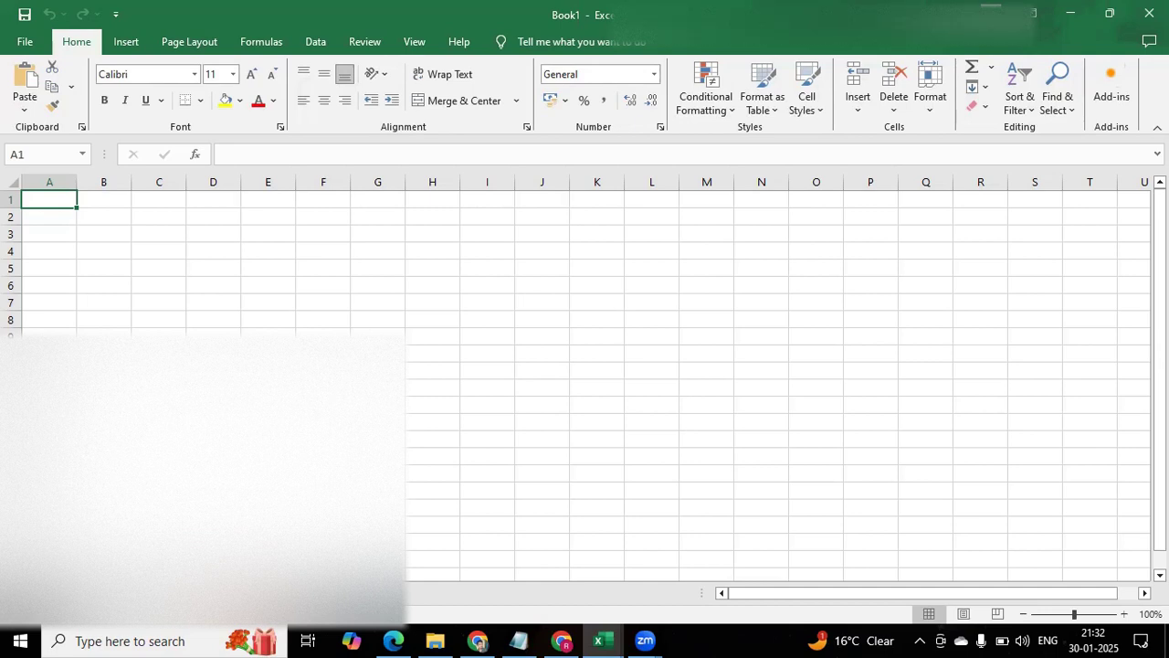
- Jump to the last column and last row of the empty sheet to examine its limits, then return to cell A1
{"action": "key", "text": "ctrl+Right"}
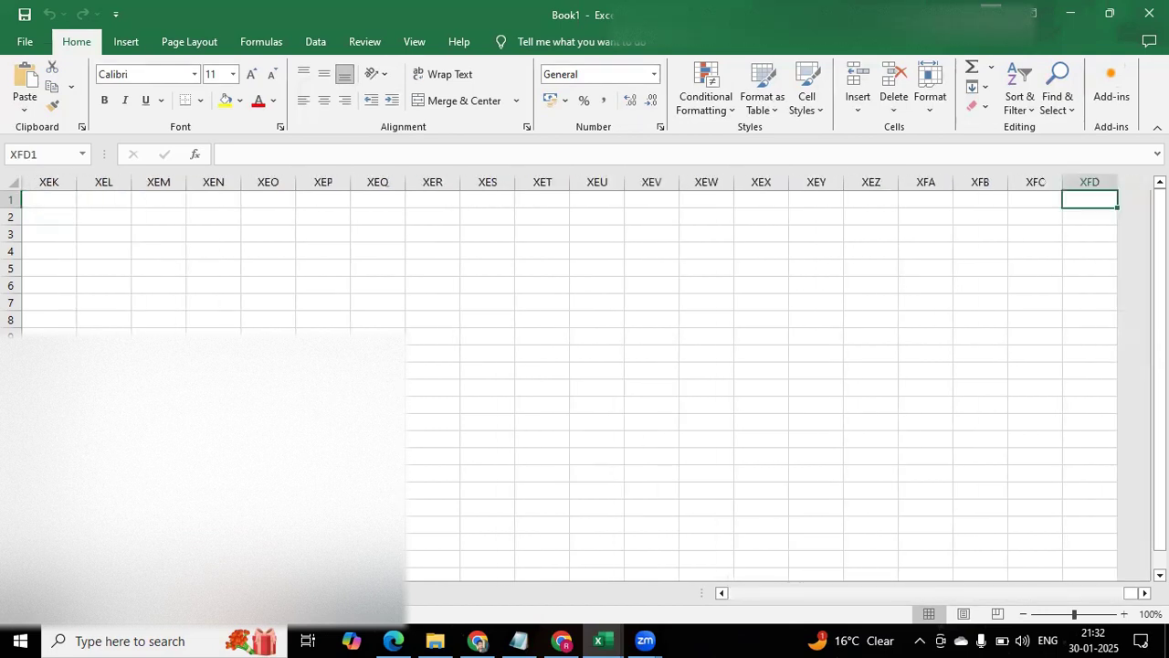
{"action": "key", "text": "ctrl+Left"}
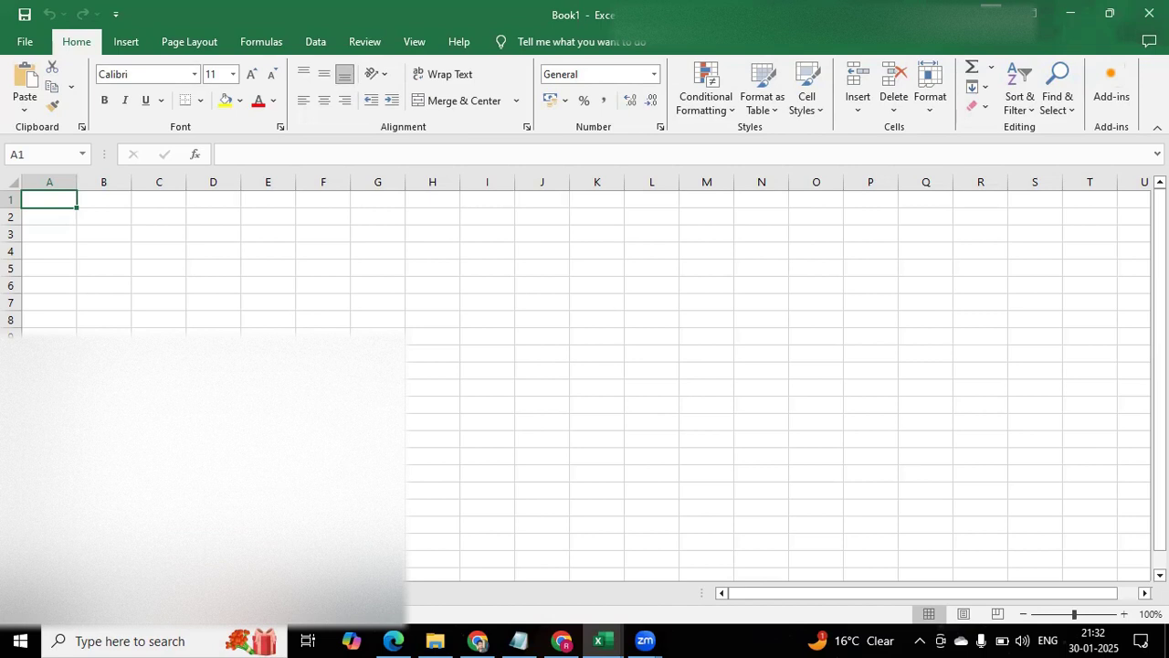
{"action": "key", "text": "ctrl+Down"}
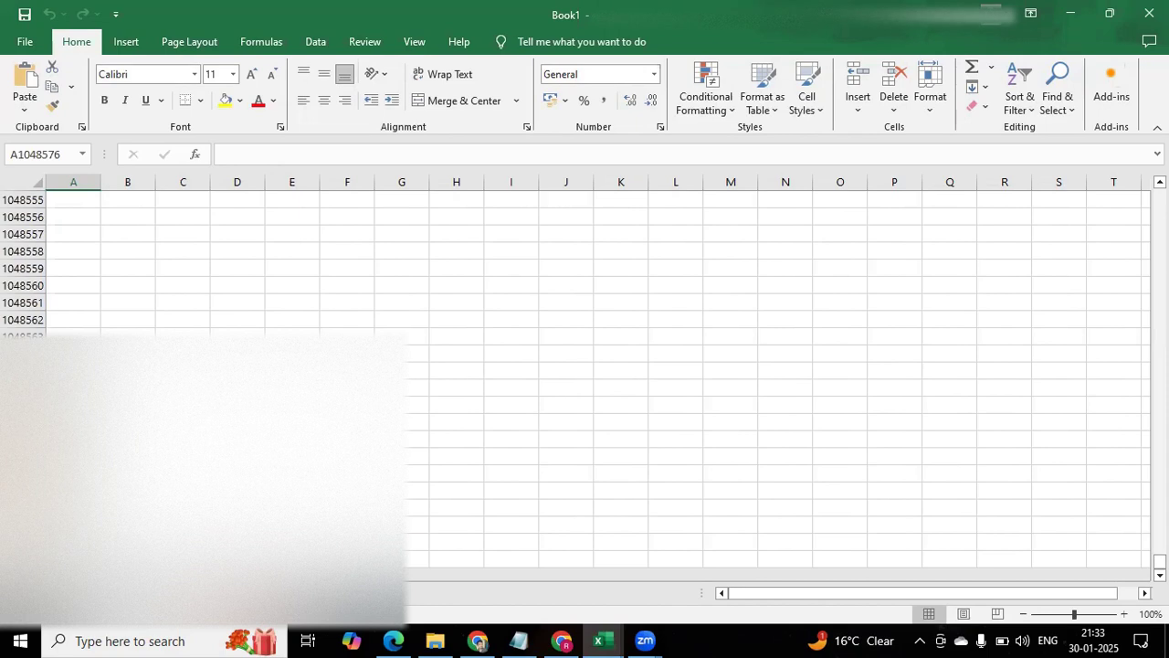
{"action": "key", "text": "ctrl+Right"}
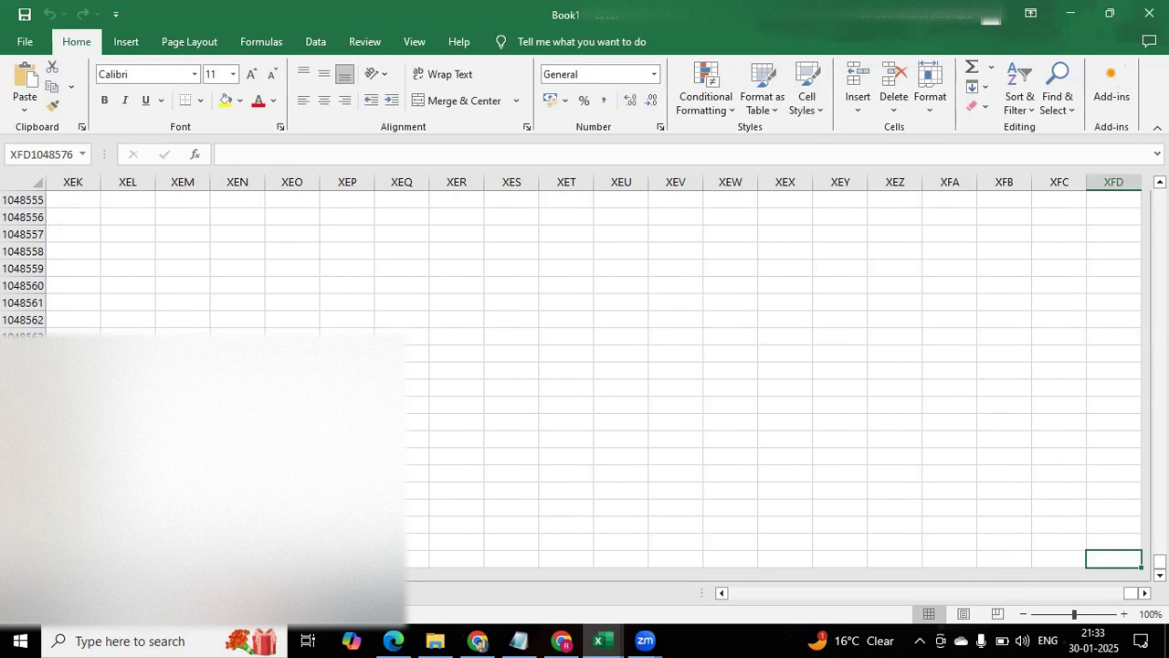
{"action": "key", "text": "ctrl+Left"}
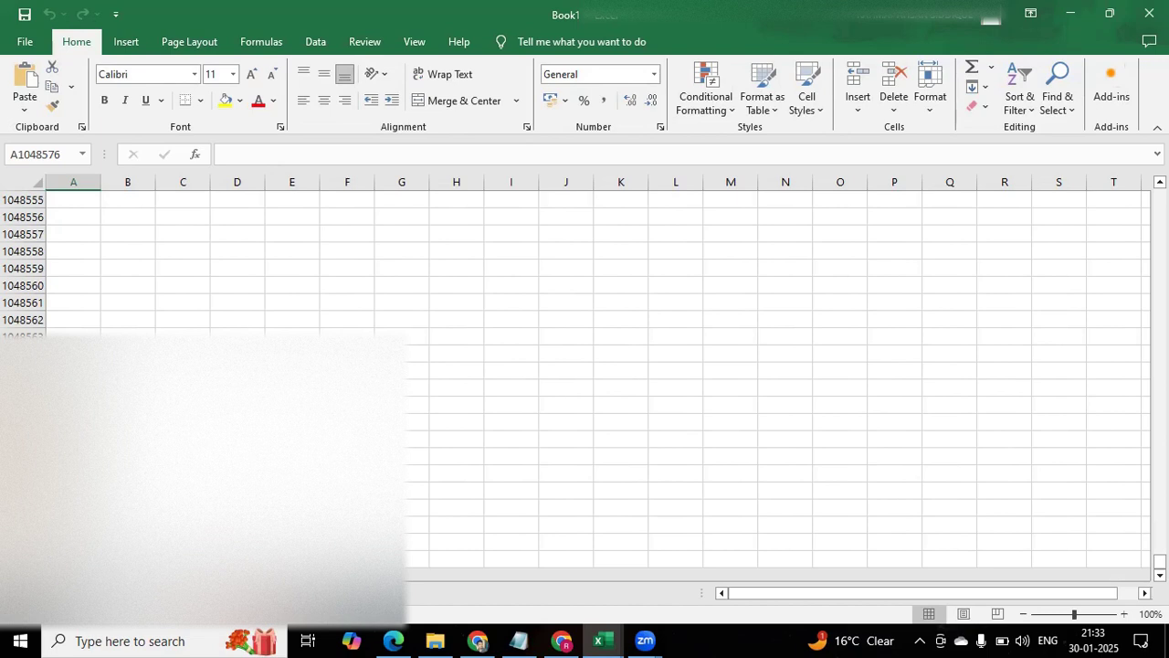
{"action": "key", "text": "ctrl+Up"}
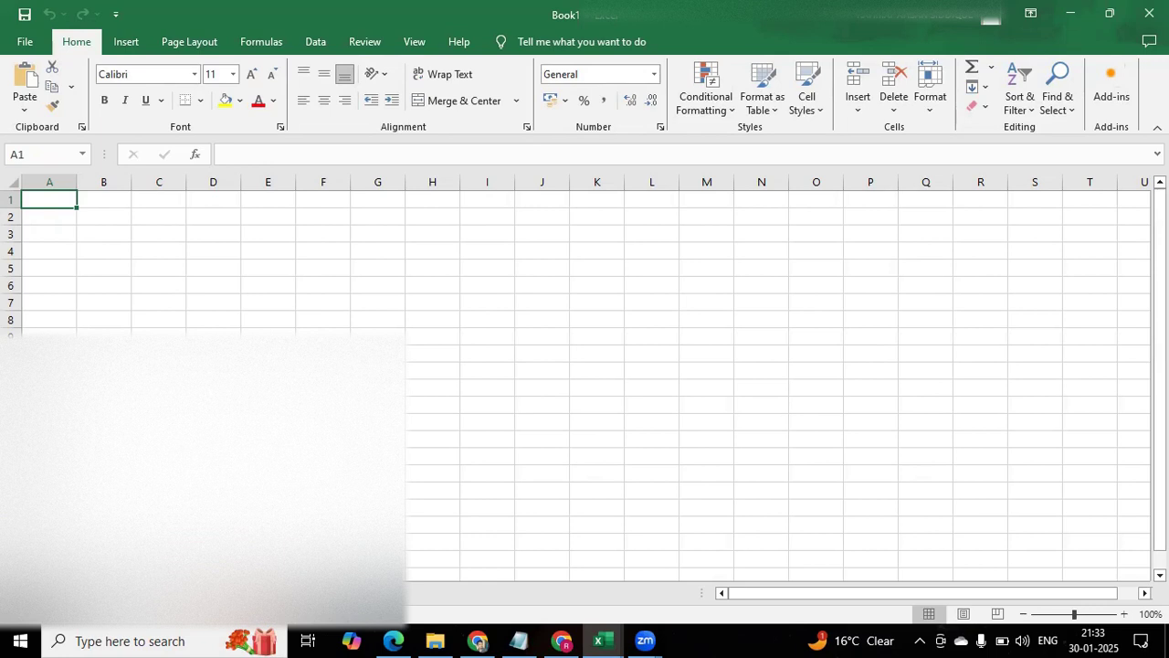
- Select individual cells including G6, E8, G2 and G4 to examine how each cell address is shown
{"action": "left_click", "coordinate": [271, 326]}
{"action": "left_click", "coordinate": [293, 283]}
{"action": "left_click", "coordinate": [369, 278]}
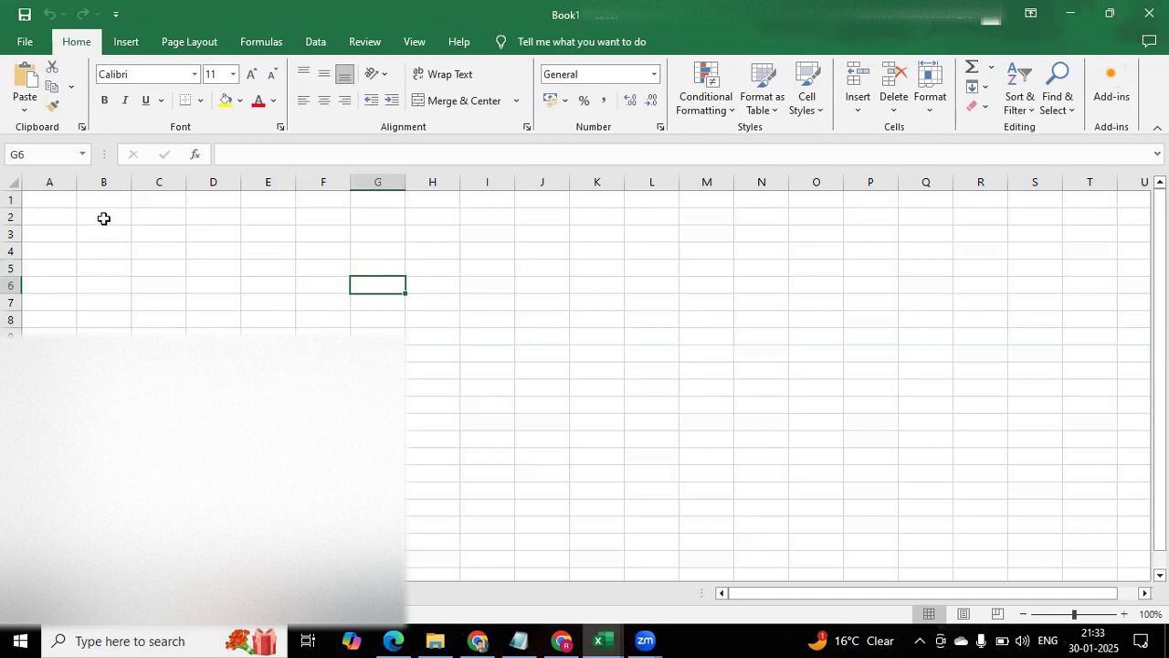
{"action": "left_click", "coordinate": [27, 153]}
{"action": "left_click", "coordinate": [275, 316]}
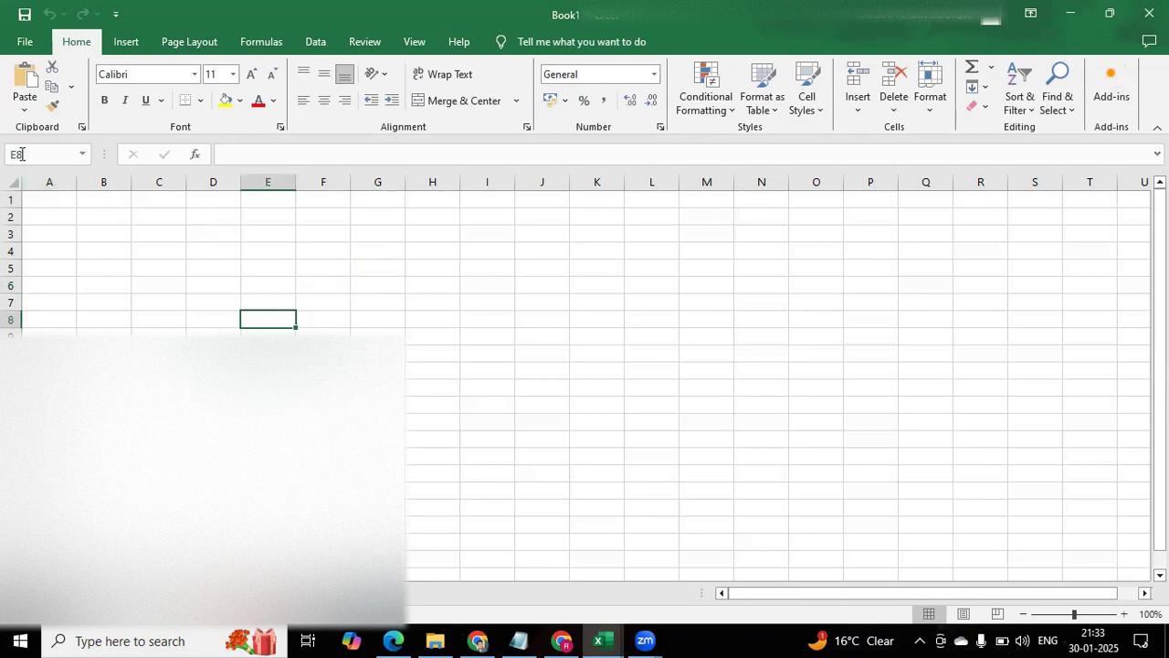
{"action": "left_click", "coordinate": [398, 218]}
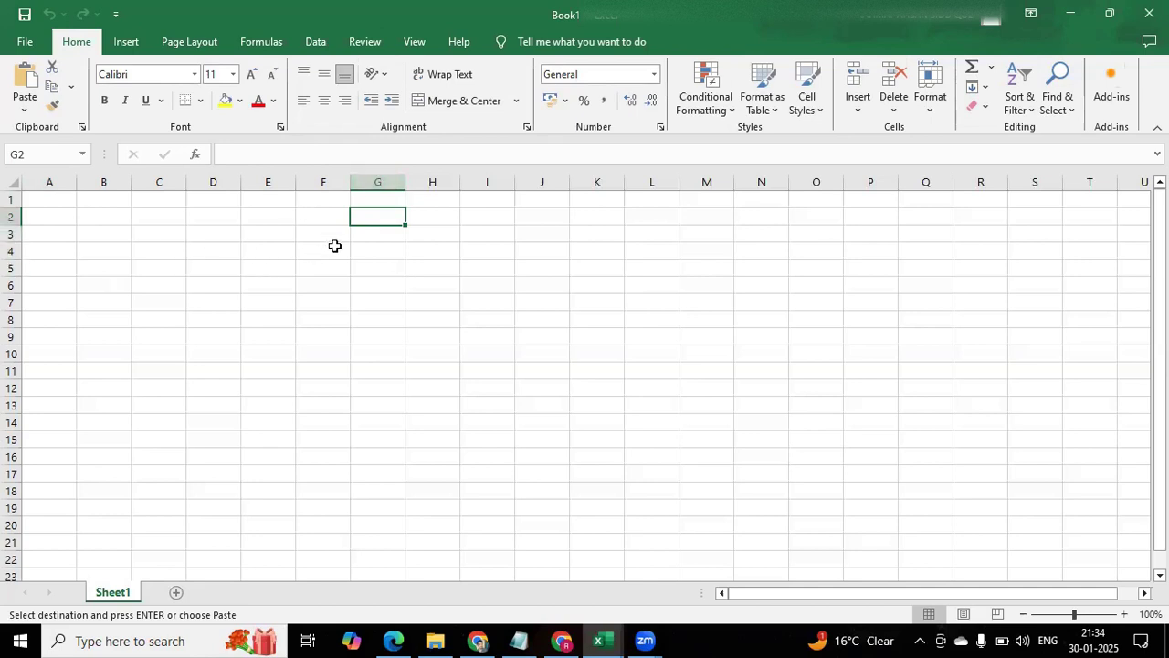
{"action": "left_click", "coordinate": [370, 253]}
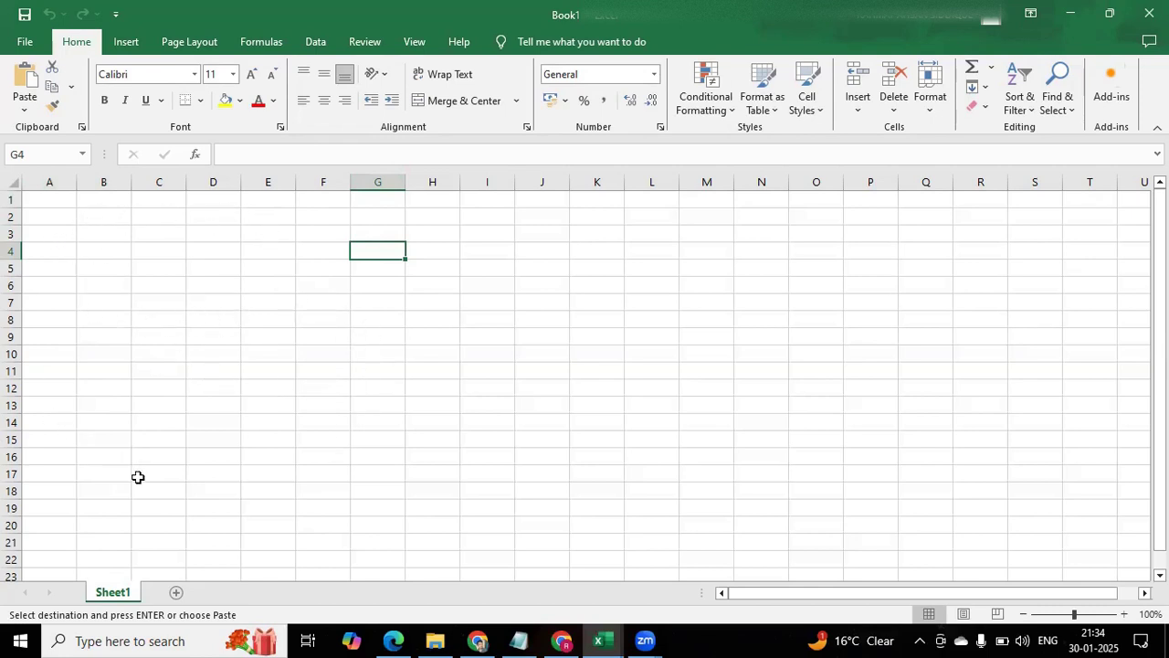
- Add three new worksheets after Sheet1
{"action": "left_click", "coordinate": [175, 592]}
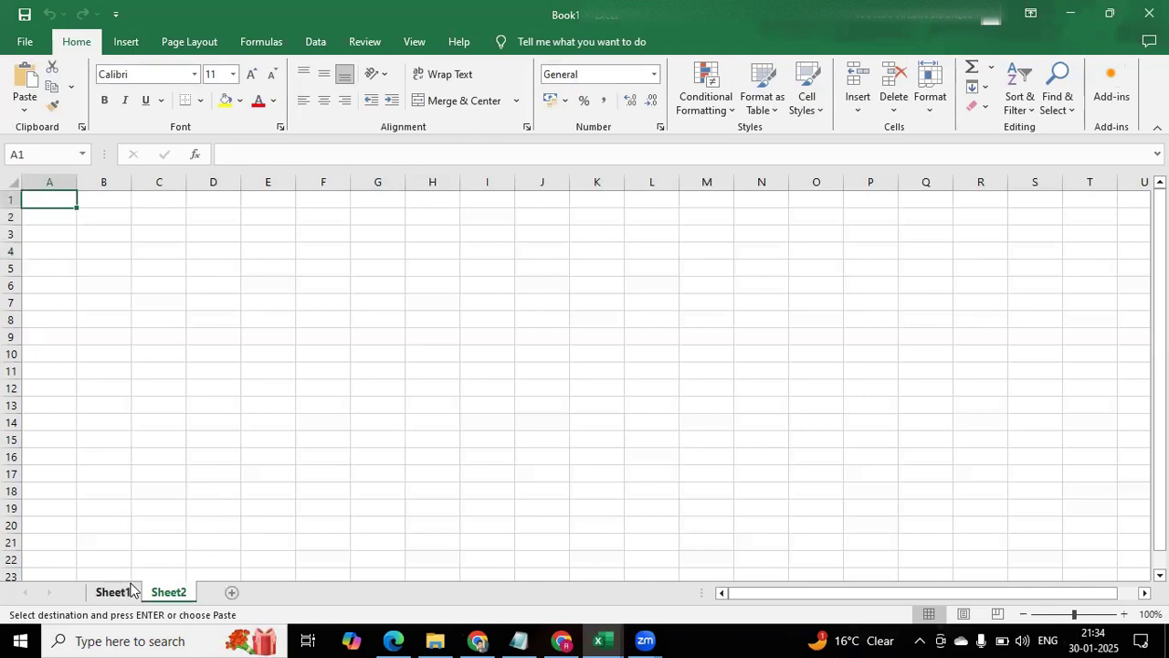
{"action": "left_click", "coordinate": [230, 590]}
{"action": "left_click", "coordinate": [285, 594]}
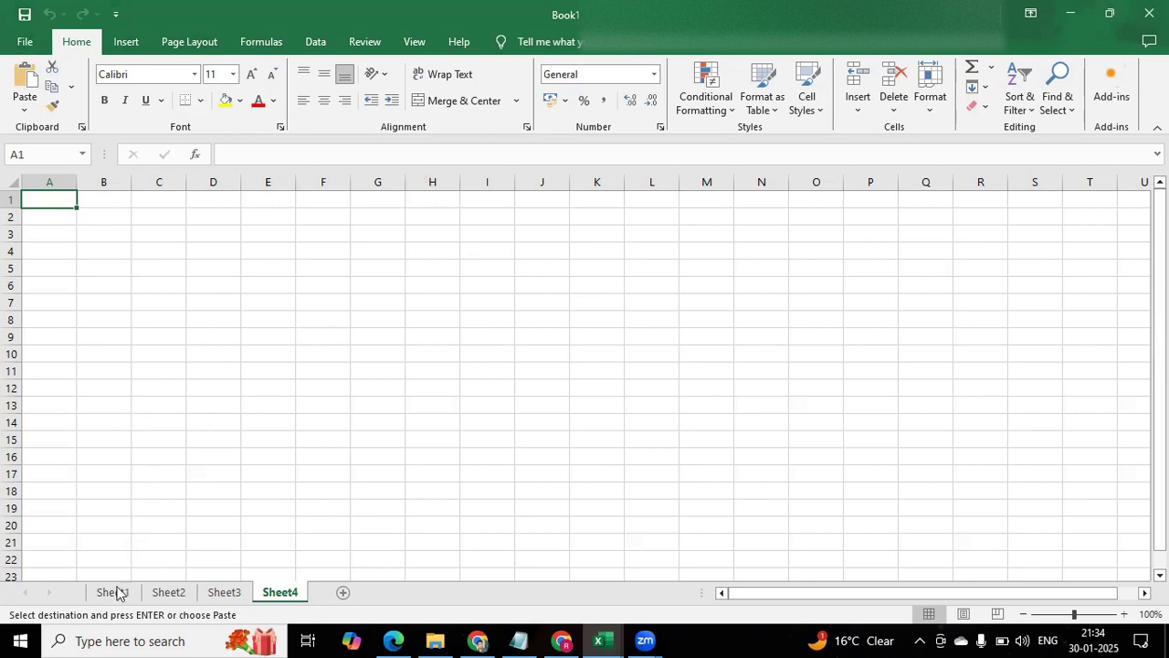
- Delete the worksheets Sheet4, Sheet3 and Sheet2, leaving only Sheet1 in the workbook
{"action": "right_click", "coordinate": [282, 595]}
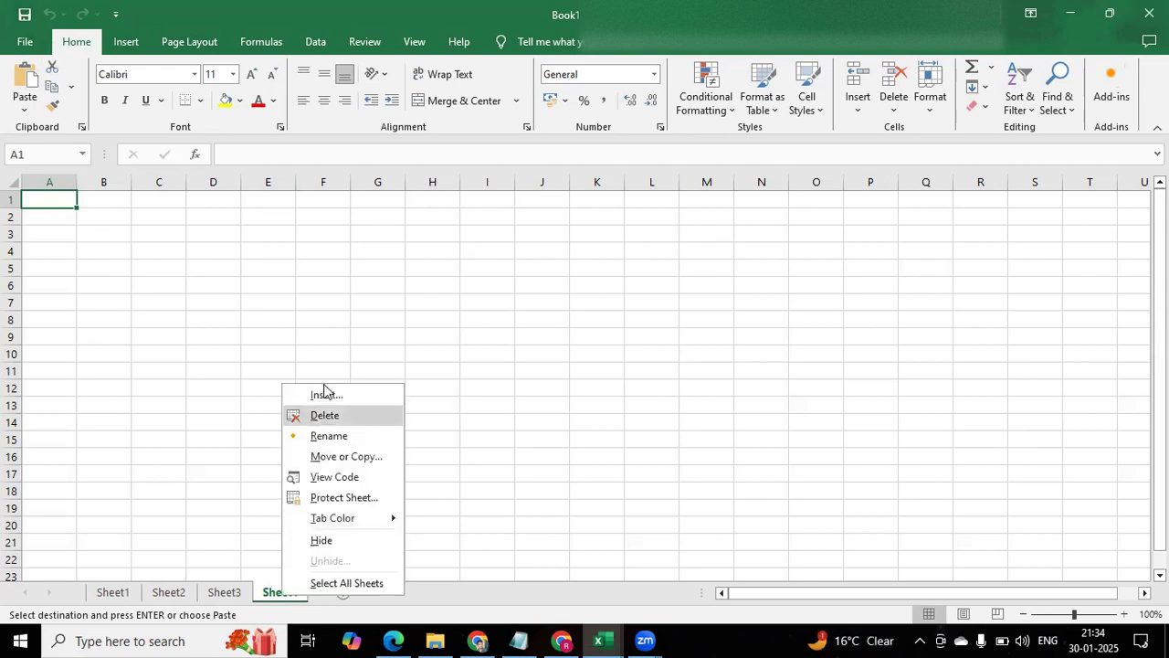
{"action": "left_click", "coordinate": [329, 416]}
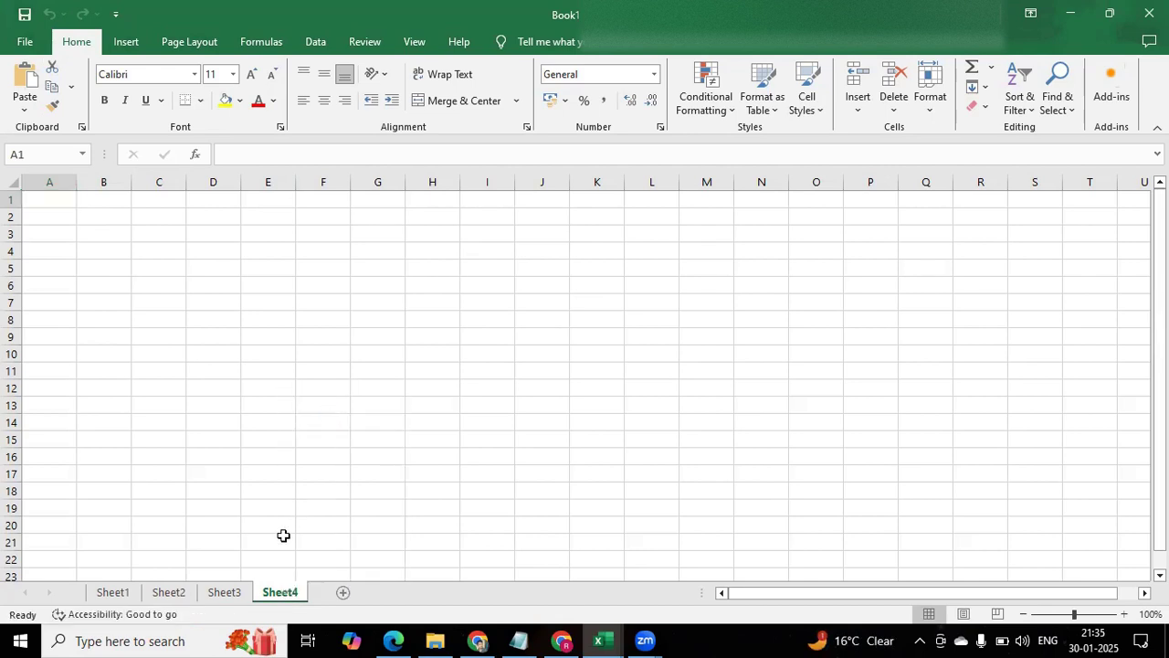
{"action": "right_click", "coordinate": [223, 592]}
{"action": "left_click", "coordinate": [263, 413]}
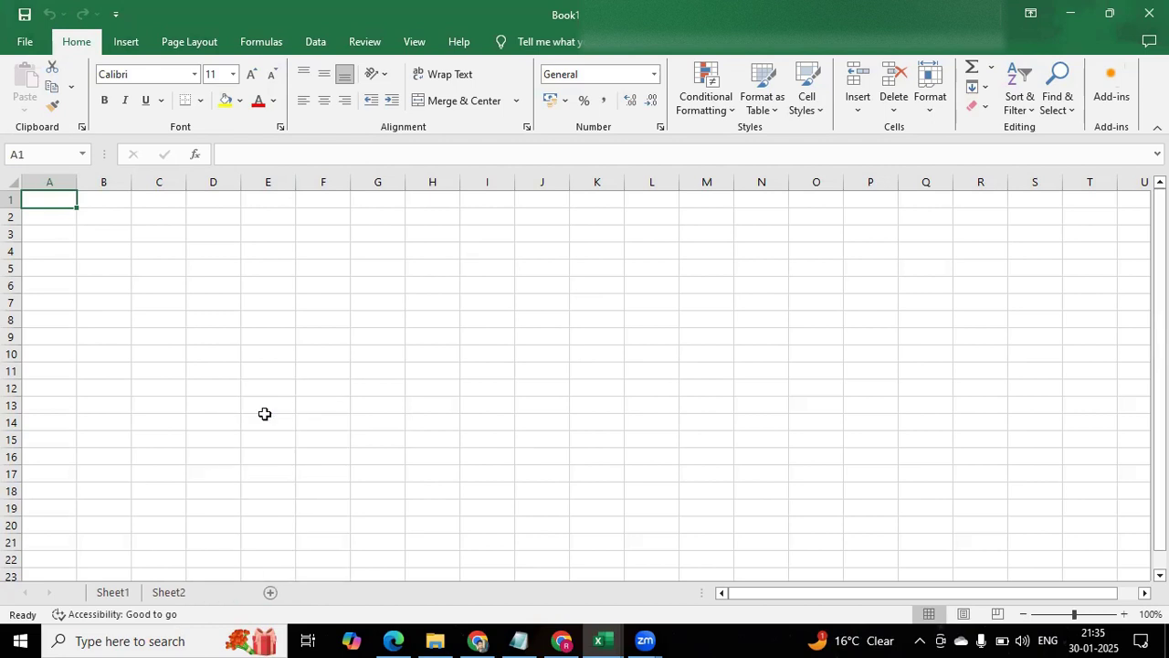
{"action": "right_click", "coordinate": [185, 592]}
{"action": "left_click", "coordinate": [221, 411]}
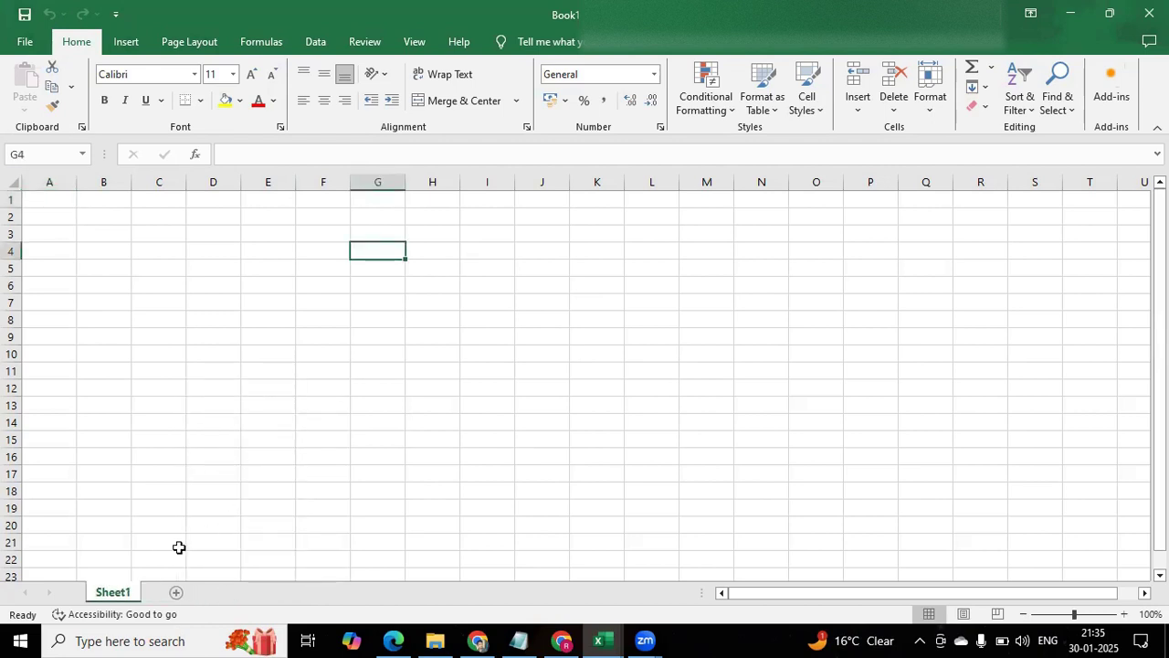
- Rename the worksheet Sheet1 as Skillizkool1
{"action": "double_click", "coordinate": [119, 592]}
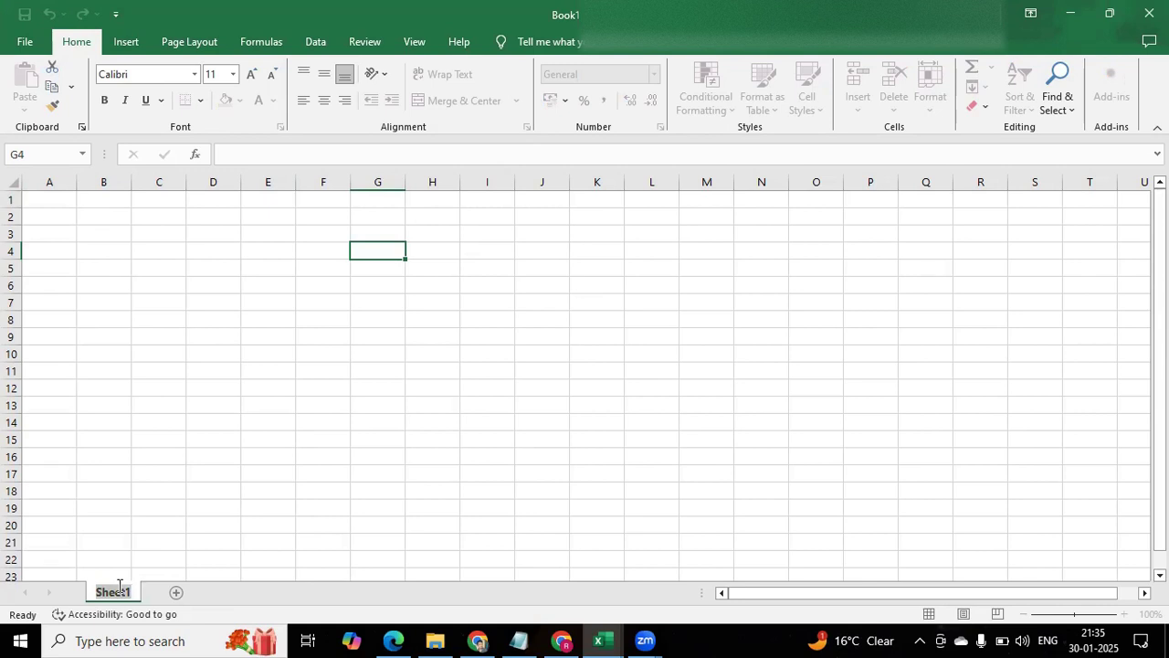
{"action": "type", "text": "Skill"}
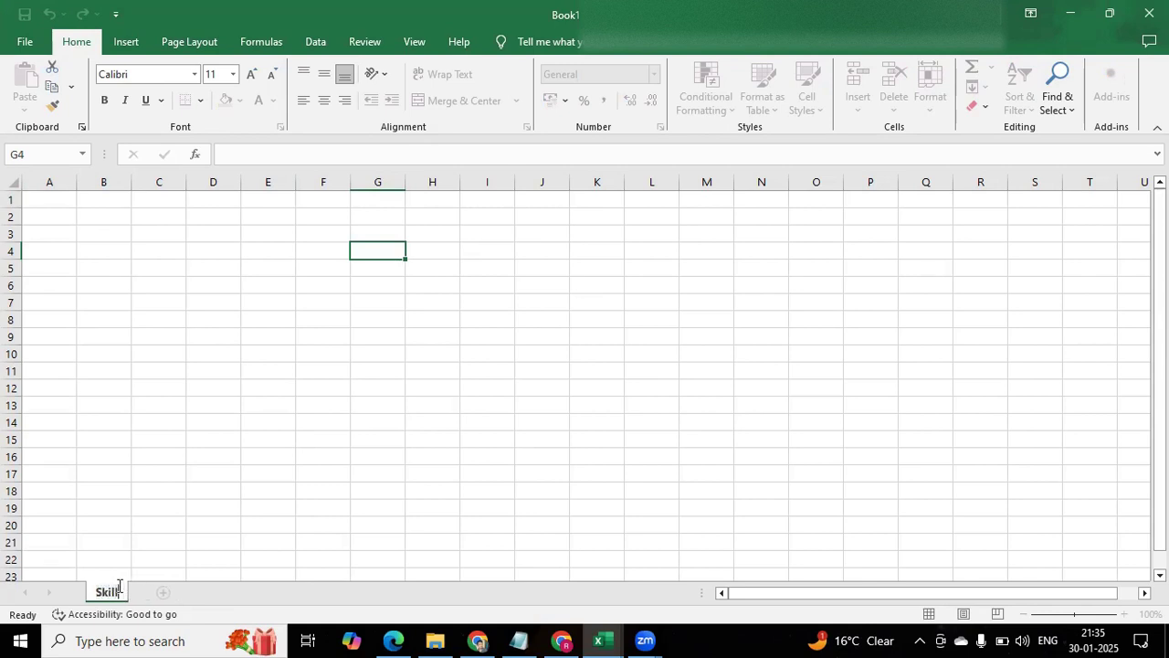
{"action": "type", "text": "skool1"}
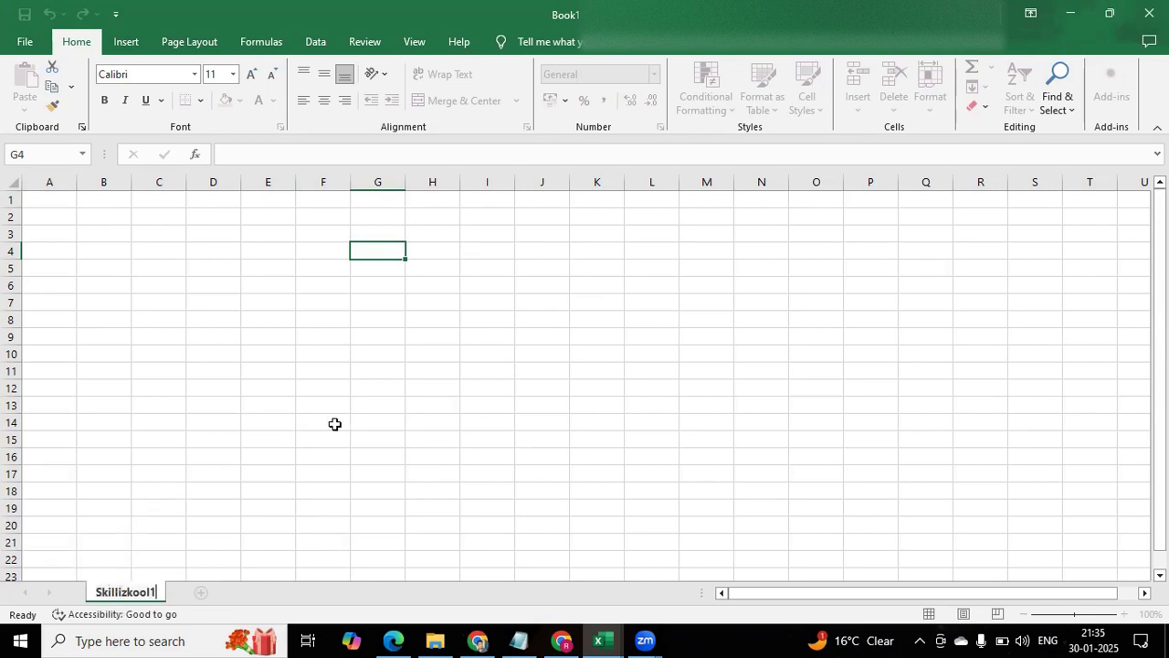
{"action": "left_click", "coordinate": [365, 418]}
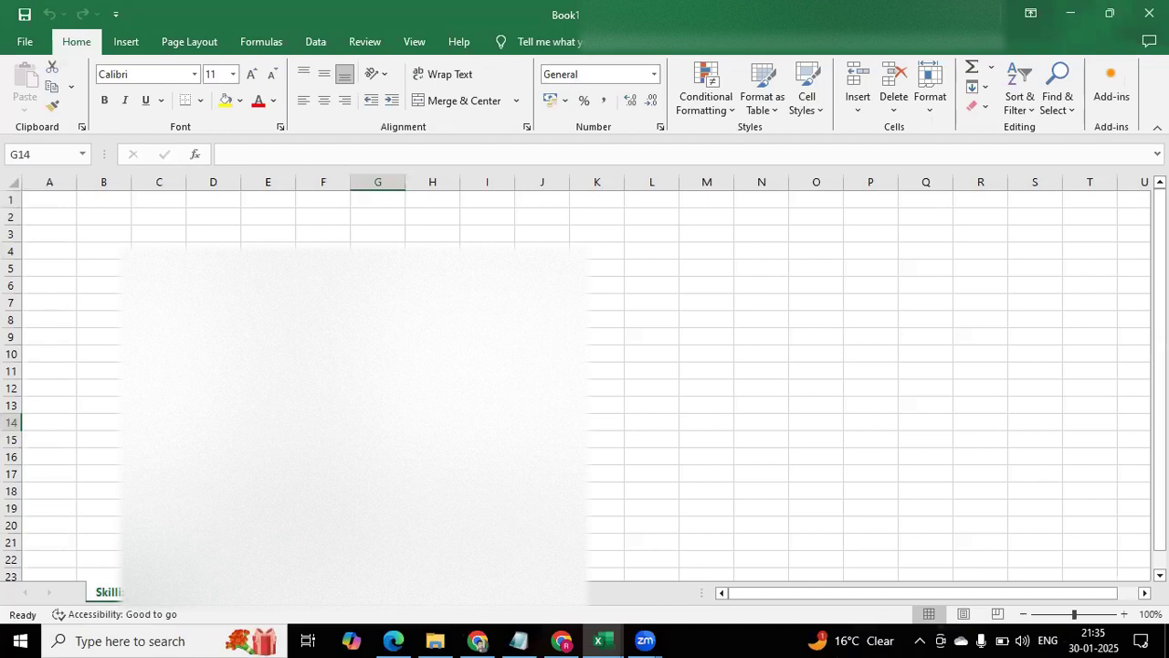
- Save the workbook to the Desktop folder in the Excel Workbook format
{"action": "left_click", "coordinate": [22, 42]}
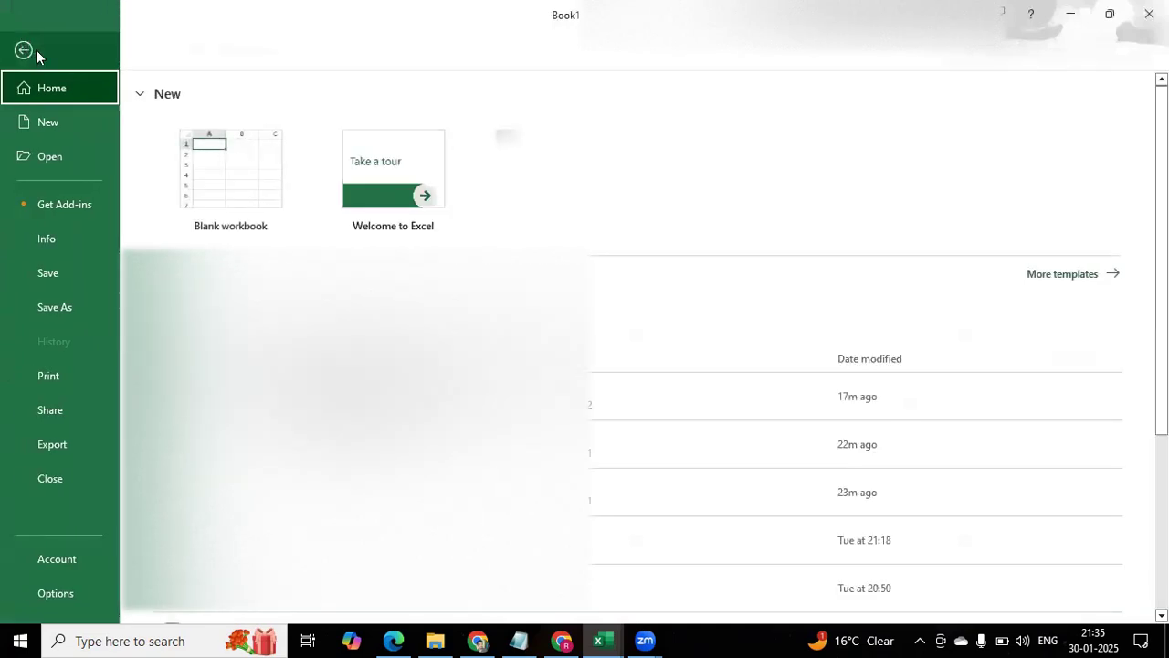
{"action": "left_click", "coordinate": [56, 307]}
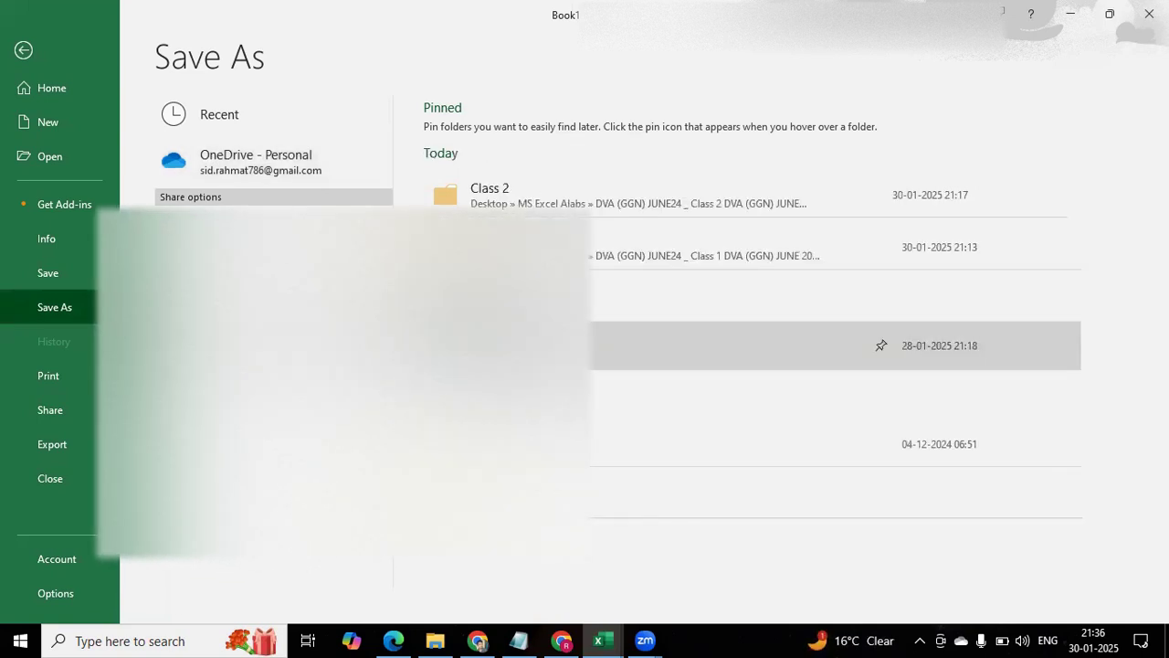
{"action": "left_click", "coordinate": [511, 346]}
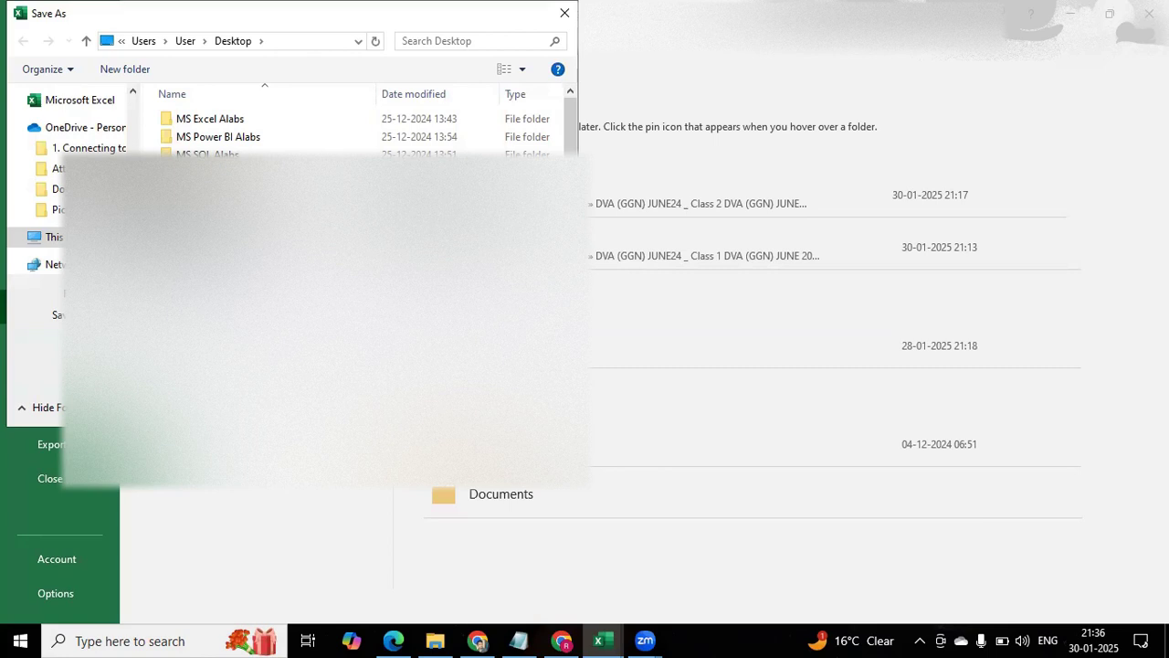
{"action": "left_click", "coordinate": [274, 315]}
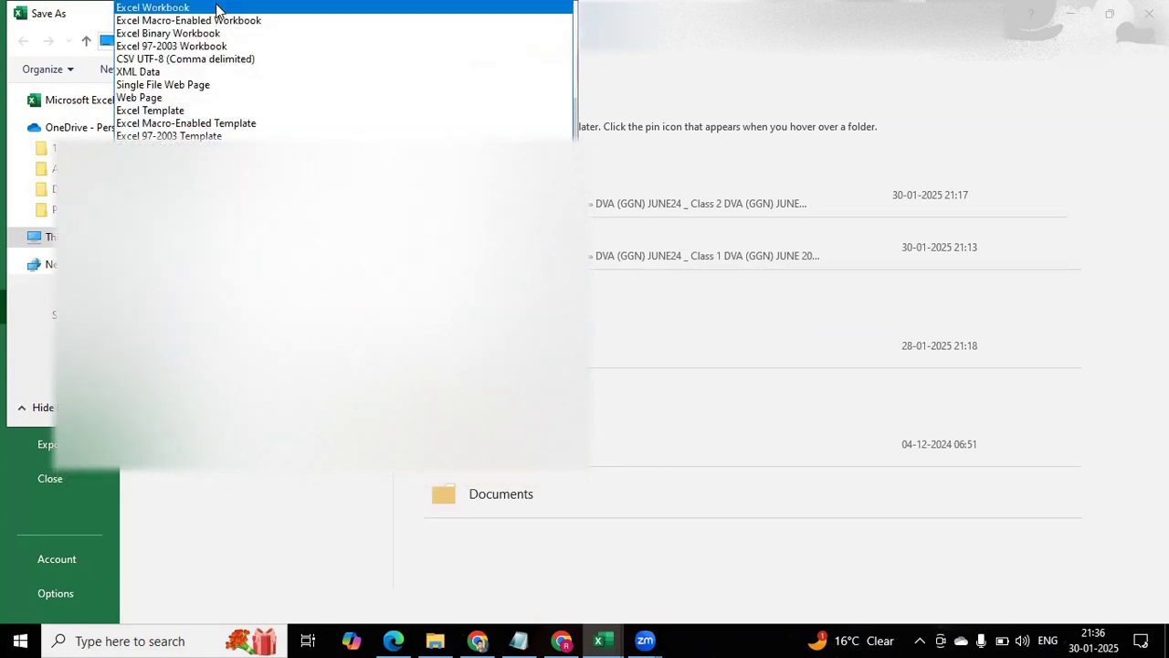
{"action": "left_click", "coordinate": [217, 8]}
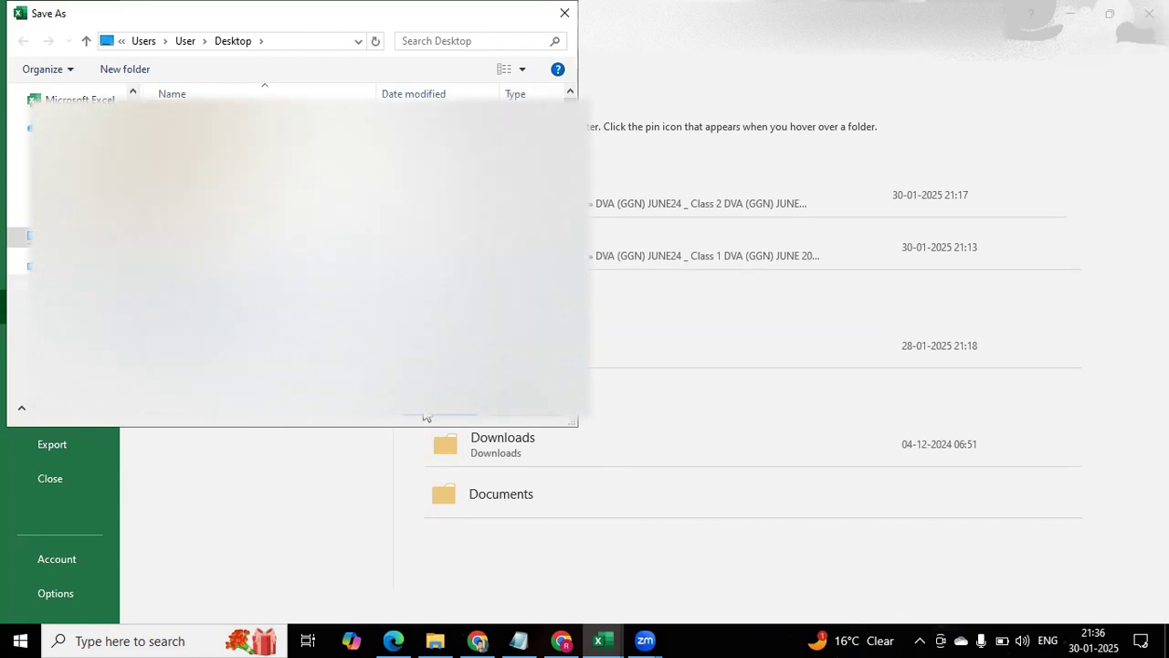
{"action": "left_click", "coordinate": [433, 414]}
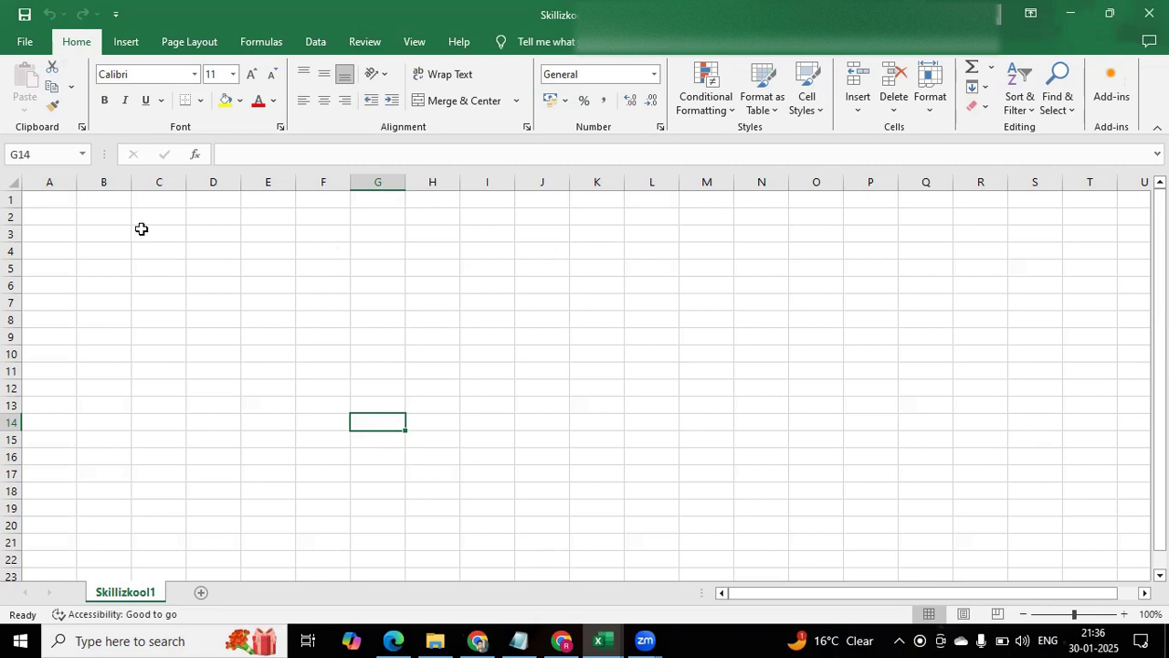
- Select cell B4, whole columns A, B and C, and whole rows 2 and 3 in turn to examine the grid layout
{"action": "left_click", "coordinate": [102, 245]}
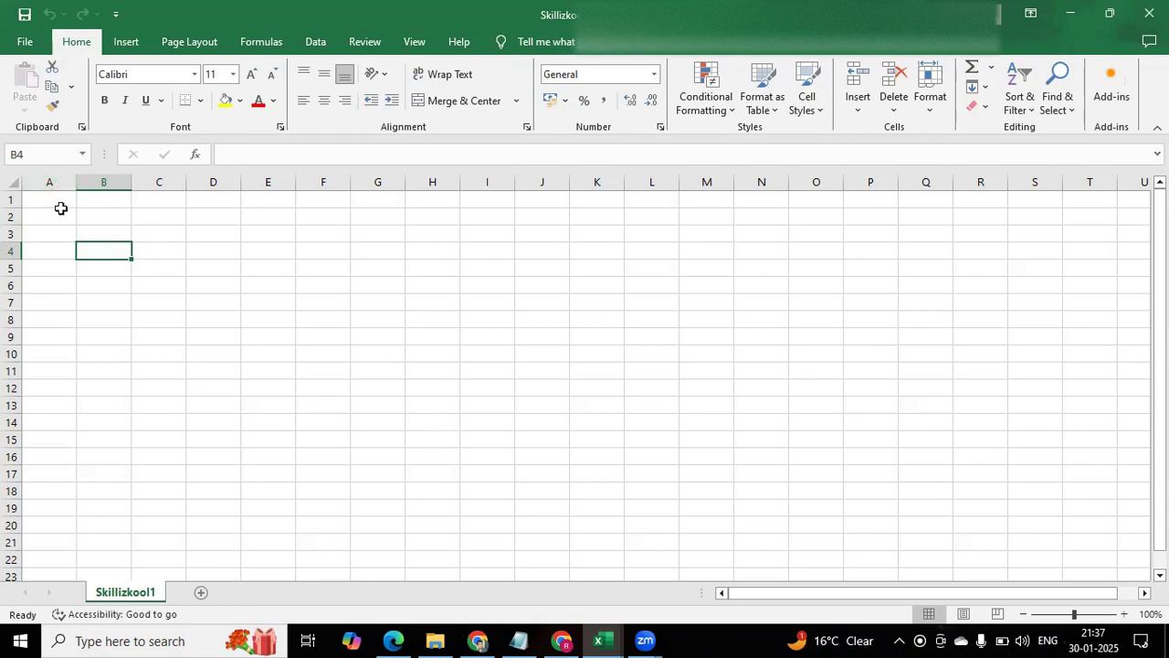
{"action": "left_click", "coordinate": [50, 182]}
{"action": "left_click", "coordinate": [103, 182]}
{"action": "left_click", "coordinate": [158, 181]}
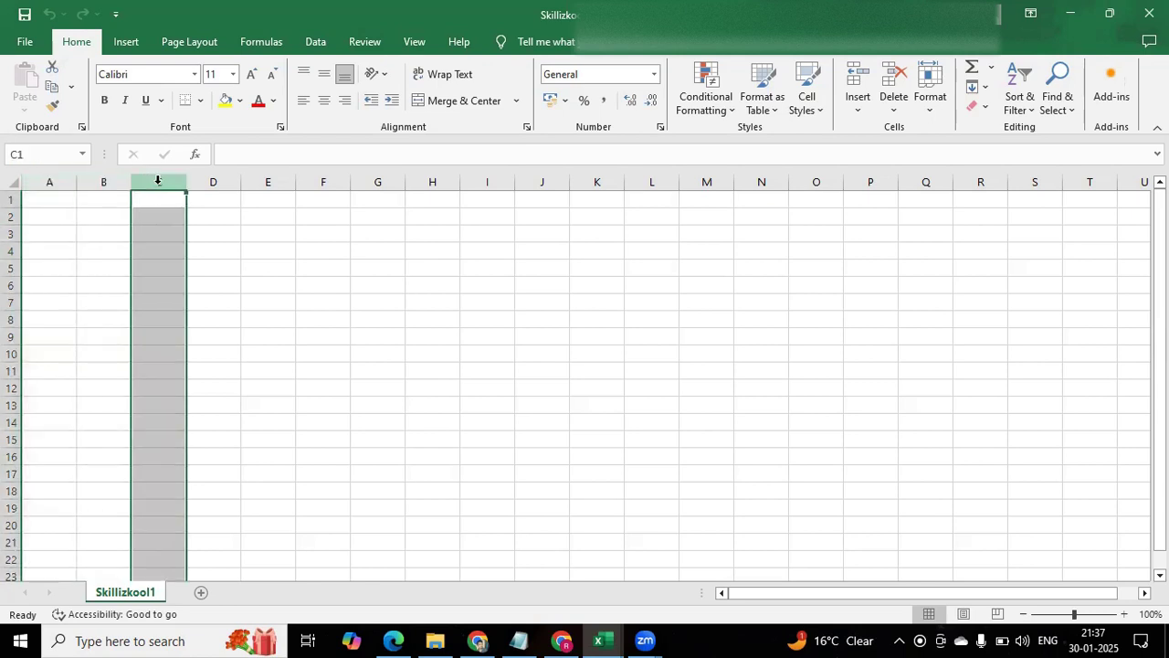
{"action": "left_click", "coordinate": [11, 216]}
{"action": "left_click", "coordinate": [12, 232]}
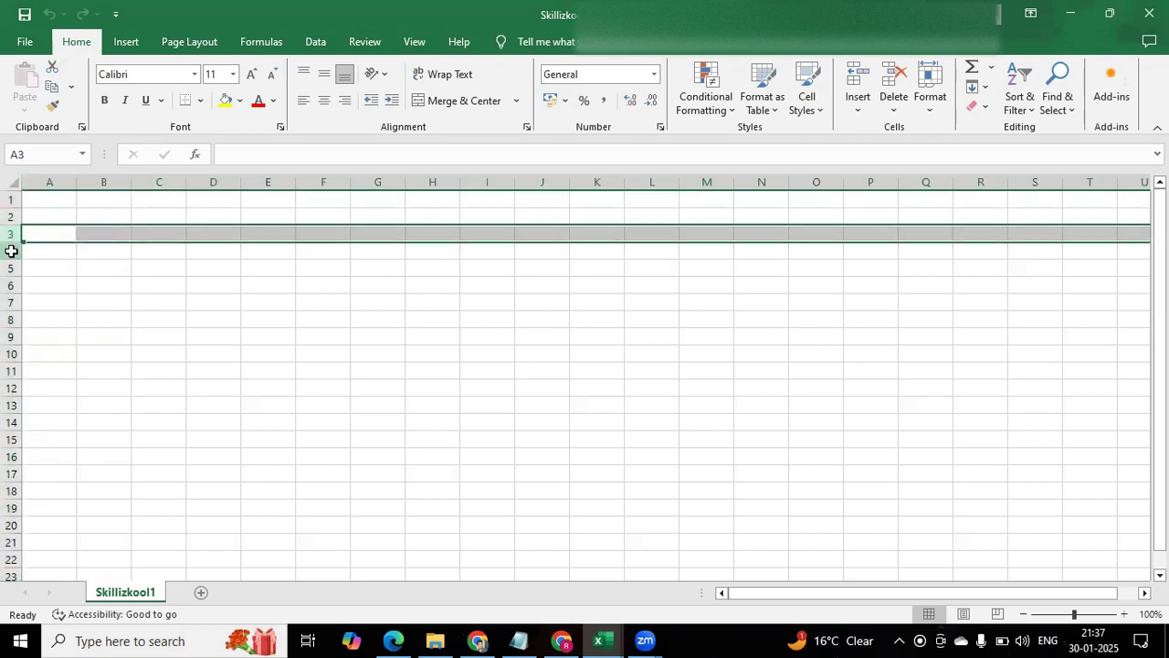
- Select row 4, cell D8, the ranges D8:G15 and F7:I12, and cells G8 and F7 to examine how selections are referenced
{"action": "left_click", "coordinate": [12, 251]}
{"action": "left_click", "coordinate": [192, 314]}
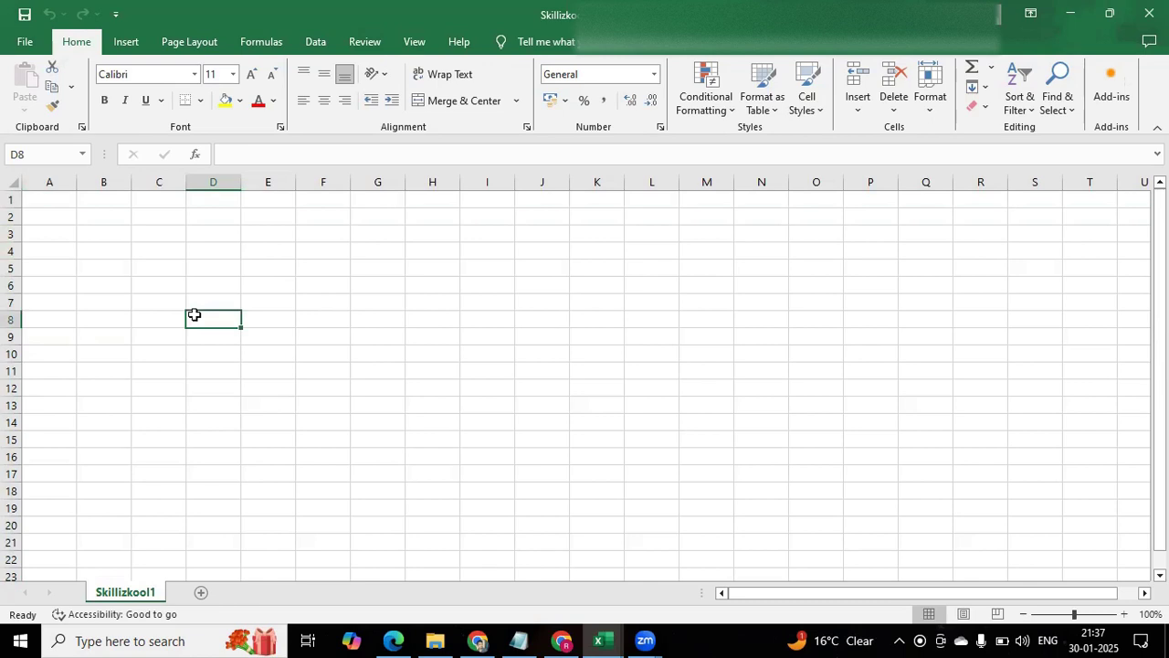
{"action": "left_click_drag", "start_coordinate": [197, 318], "coordinate": [371, 443]}
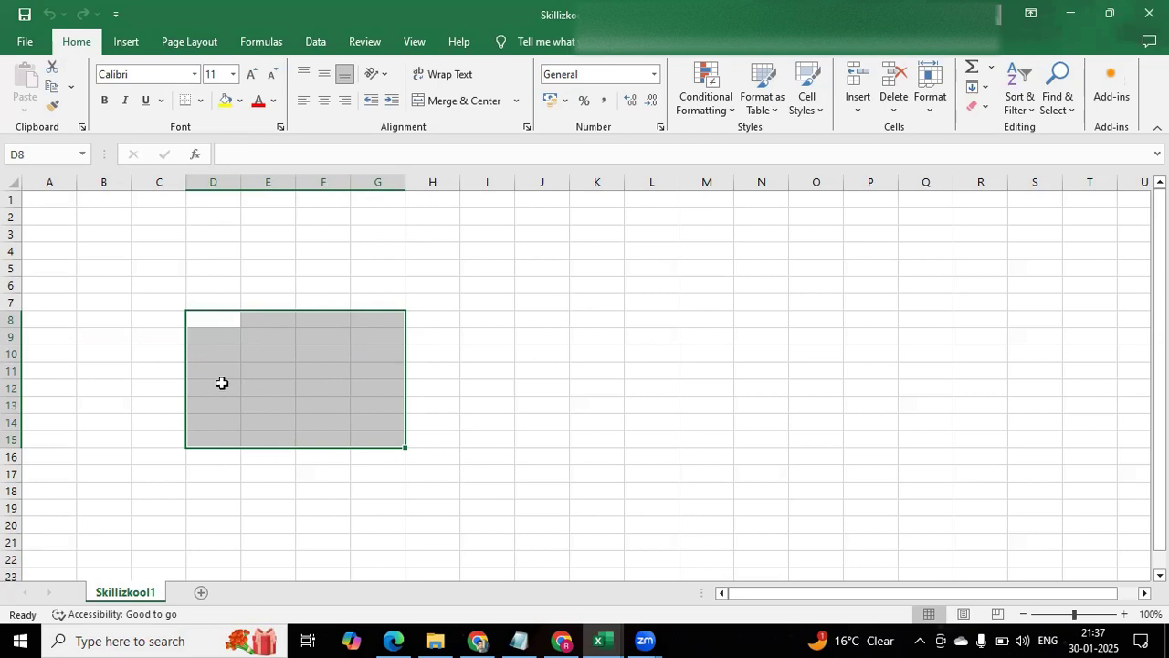
{"action": "left_click", "coordinate": [462, 440]}
{"action": "left_click_drag", "start_coordinate": [313, 301], "coordinate": [482, 383]}
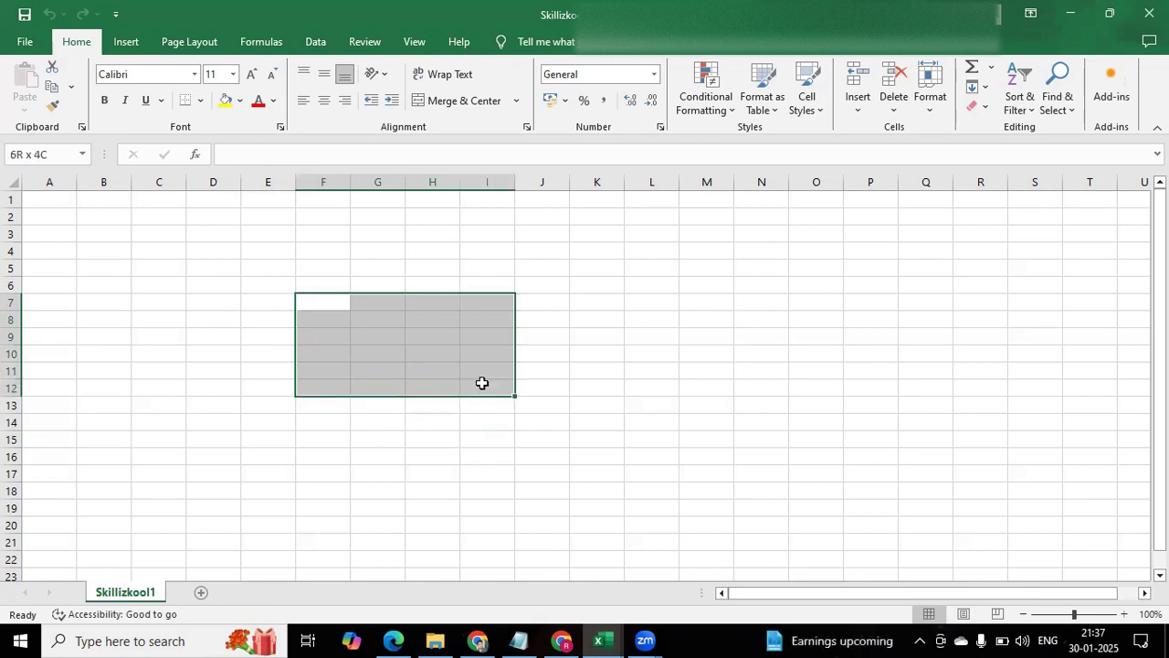
{"action": "left_click_drag", "start_coordinate": [482, 382], "coordinate": [483, 383]}
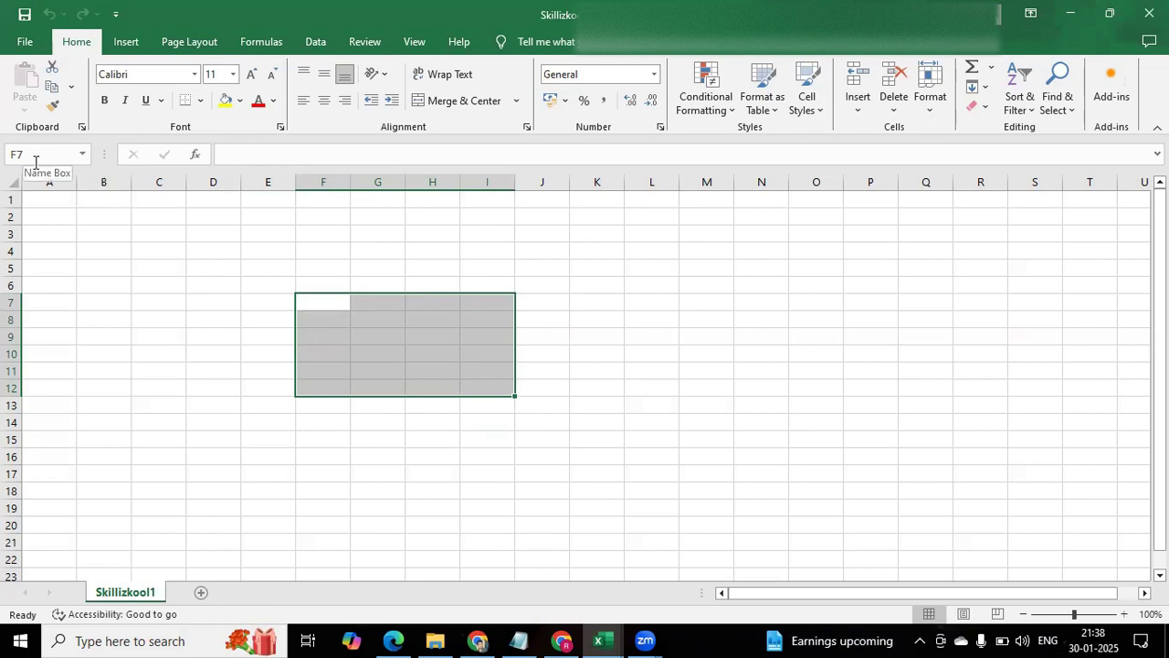
{"action": "left_click", "coordinate": [386, 328]}
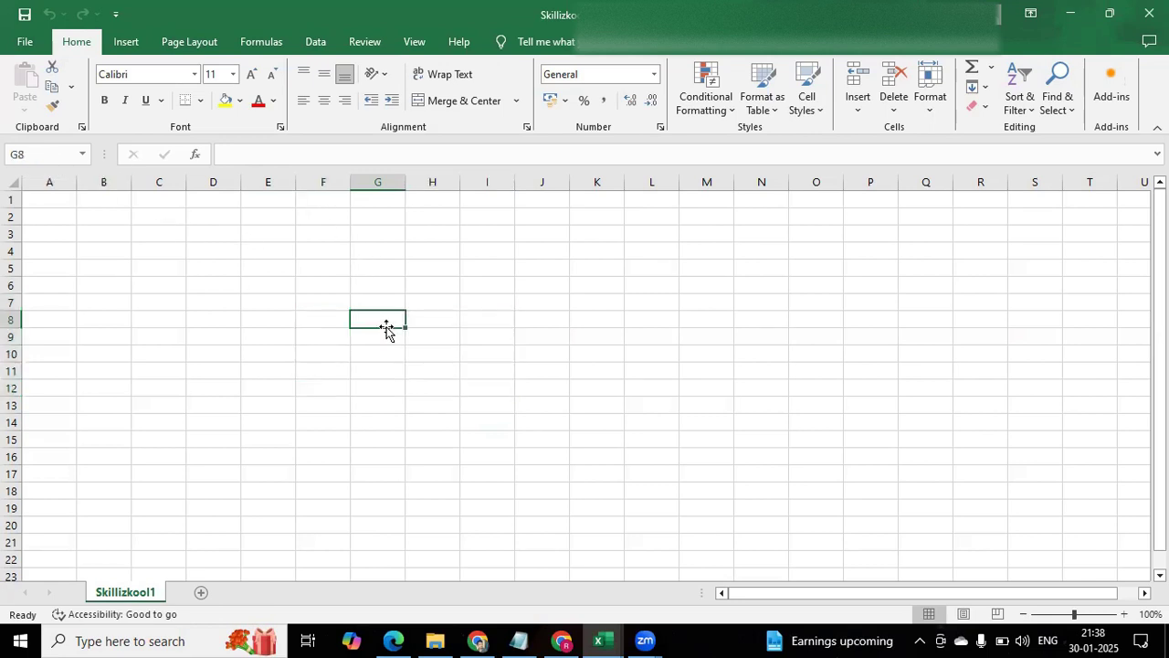
{"action": "left_click", "coordinate": [320, 302]}
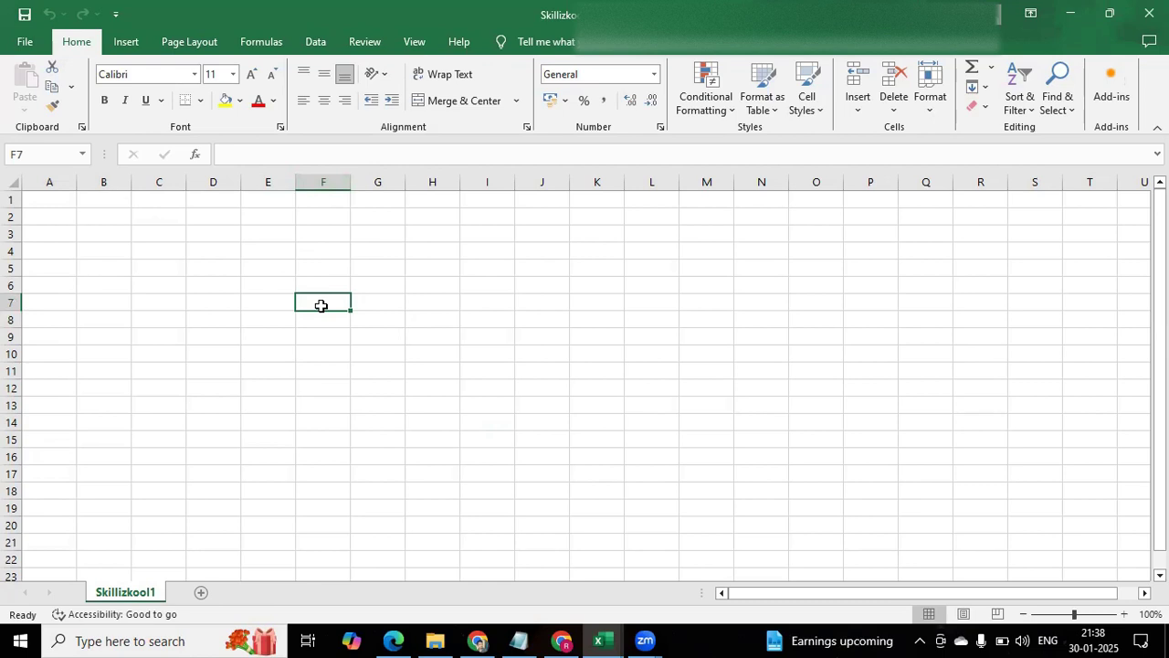
- Apply All Borders to cell F10 and fill the formatting across the range F10:G17
{"action": "left_click", "coordinate": [323, 350]}
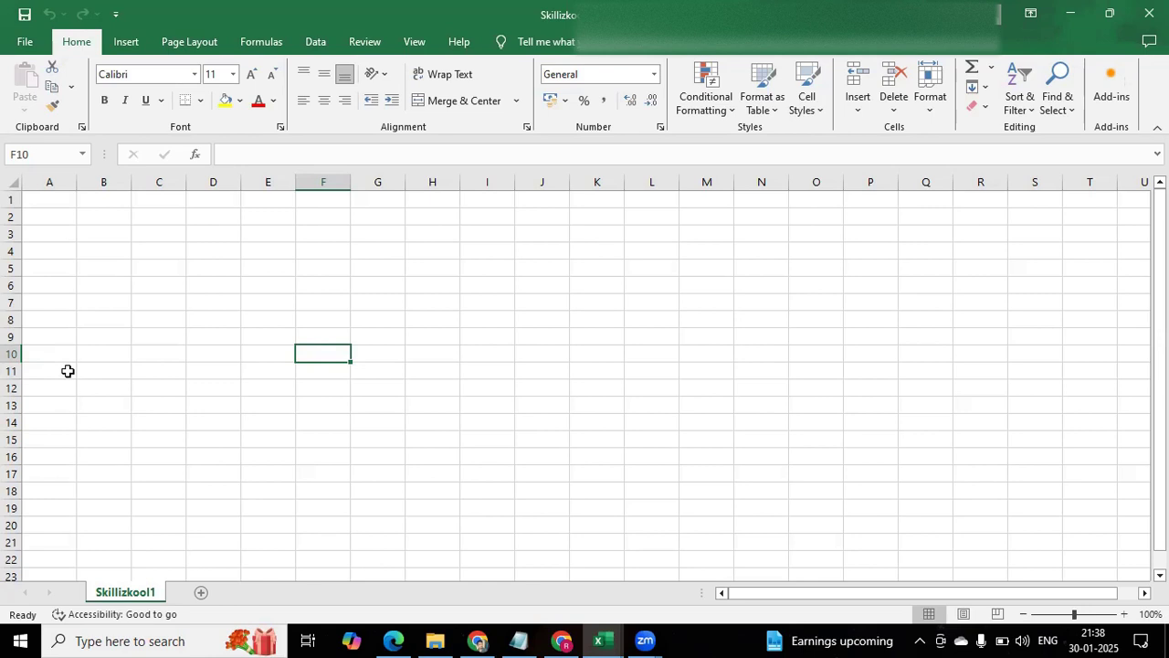
{"action": "left_click", "coordinate": [199, 103]}
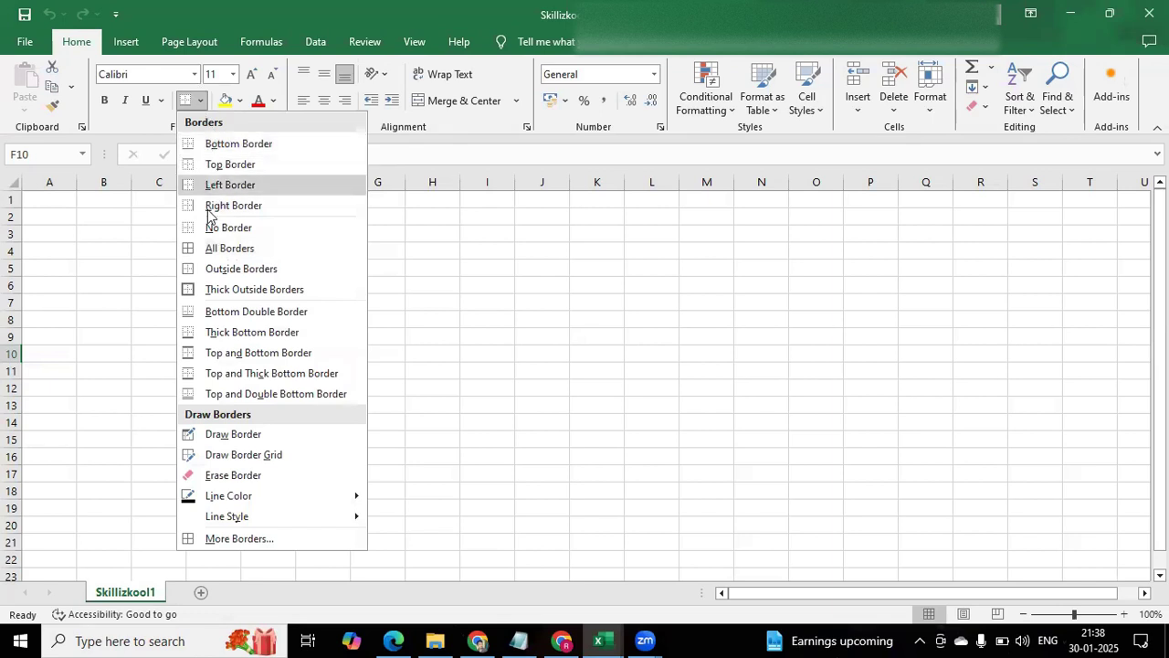
{"action": "left_click", "coordinate": [219, 247]}
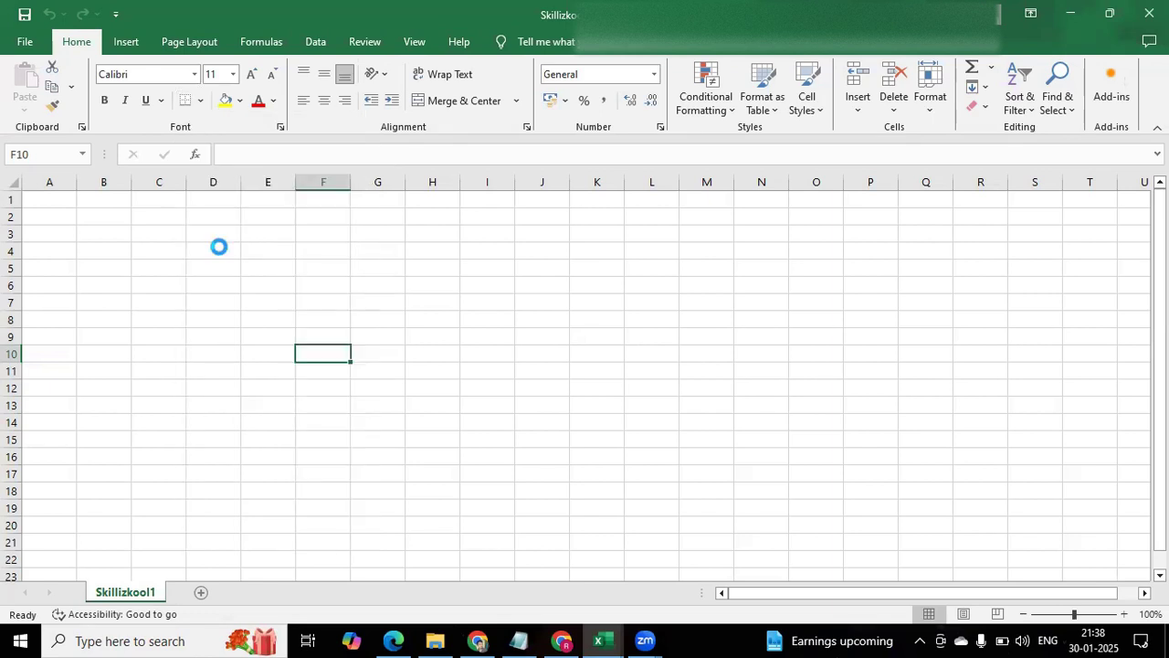
{"action": "left_click_drag", "start_coordinate": [353, 362], "coordinate": [457, 475]}
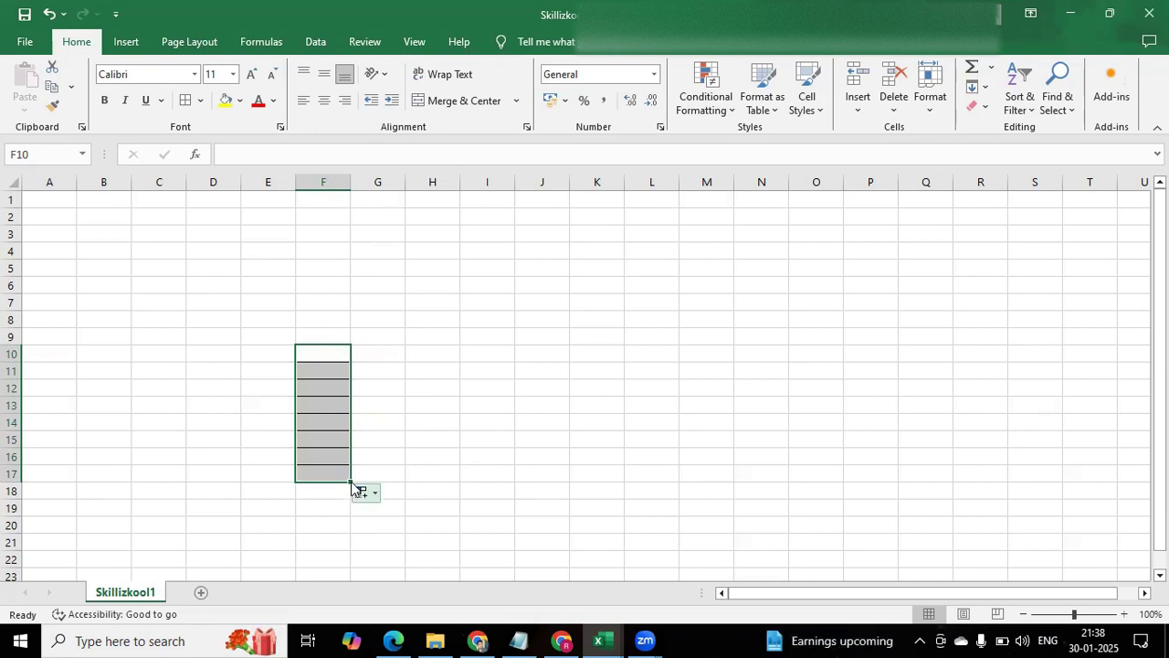
{"action": "left_click_drag", "start_coordinate": [351, 481], "coordinate": [393, 472]}
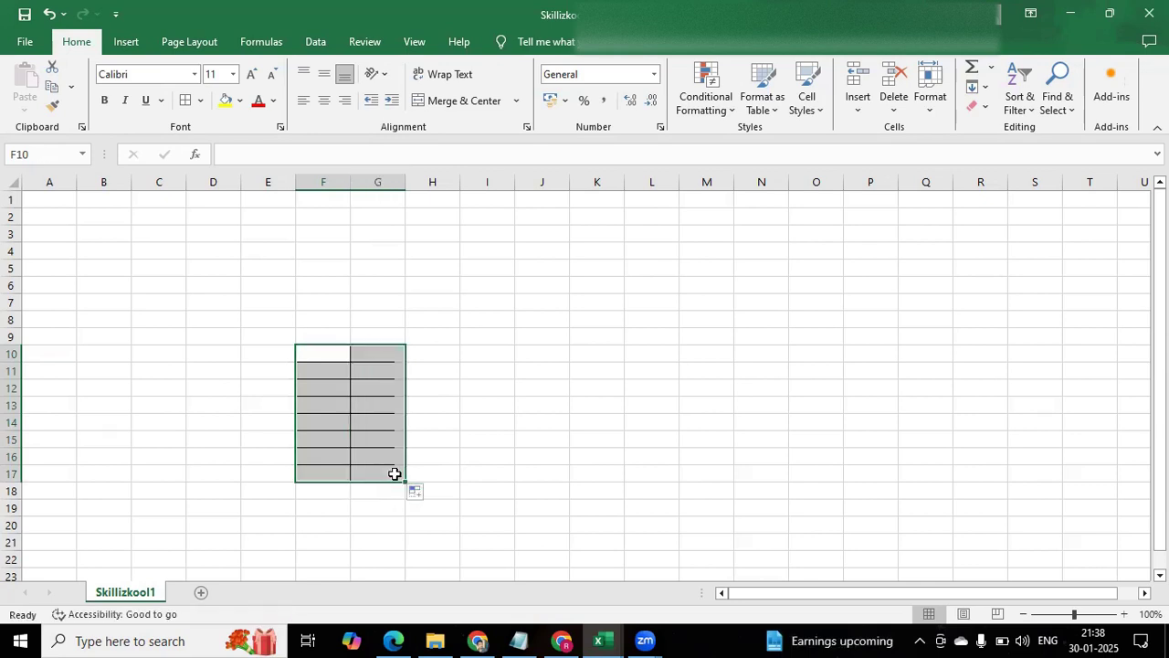
{"action": "left_click", "coordinate": [334, 351]}
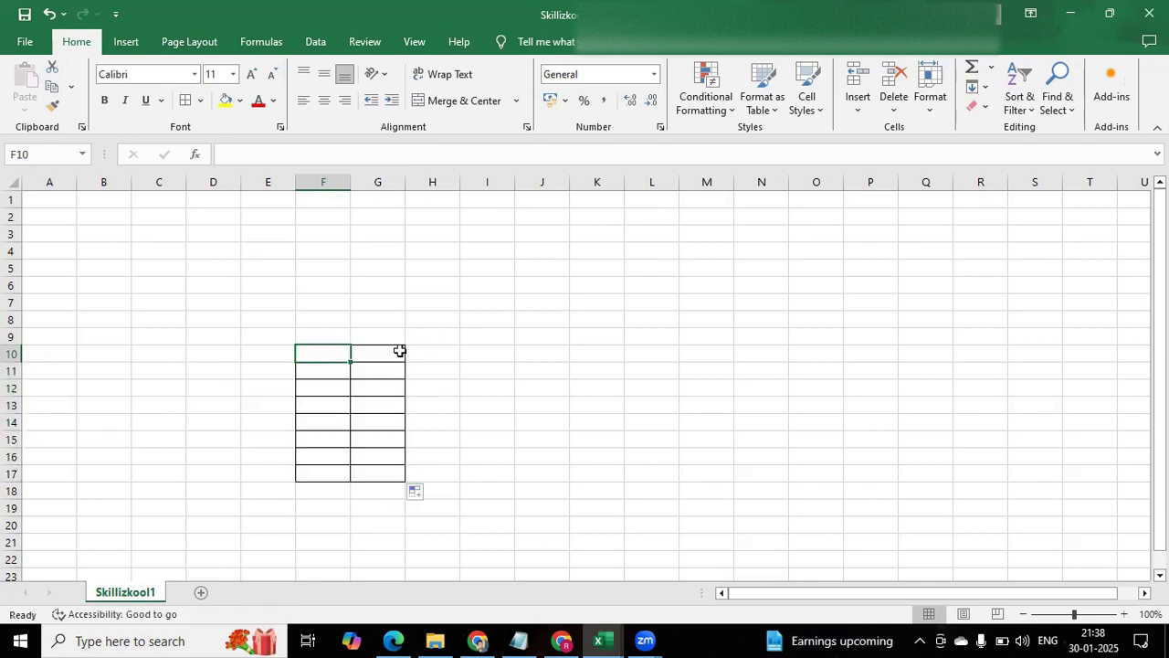
{"action": "left_click", "coordinate": [467, 351]}
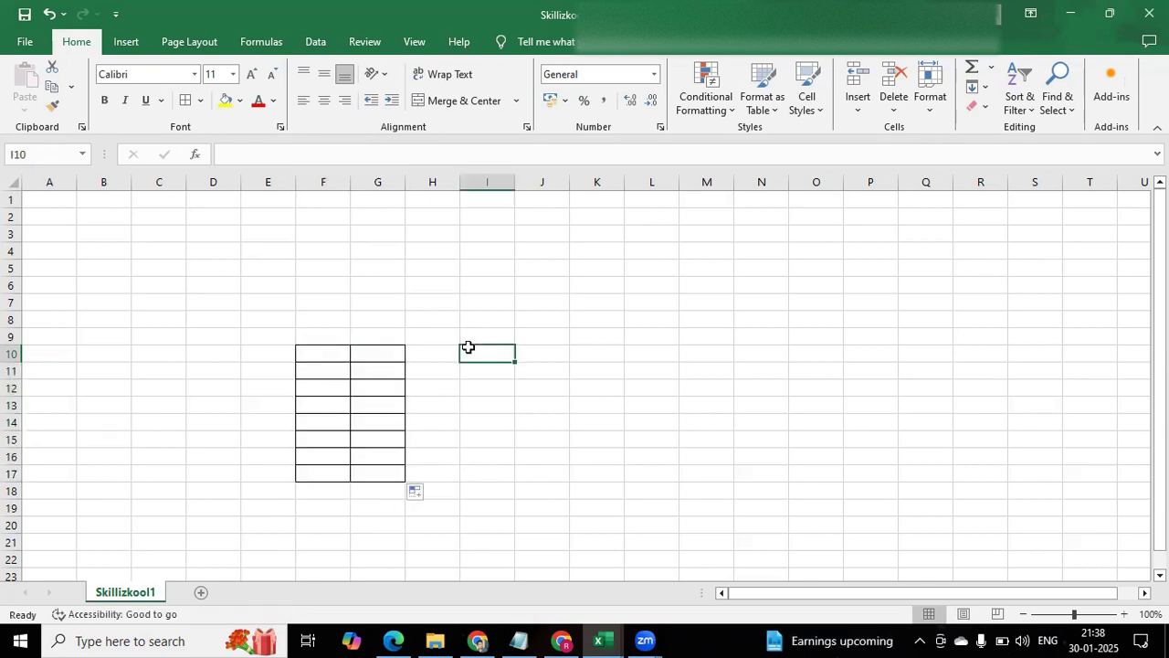
- Enter 34.78 in cell F10 and reduce its number format to no decimal places
{"action": "left_click", "coordinate": [326, 358]}
{"action": "double_click", "coordinate": [327, 356]}
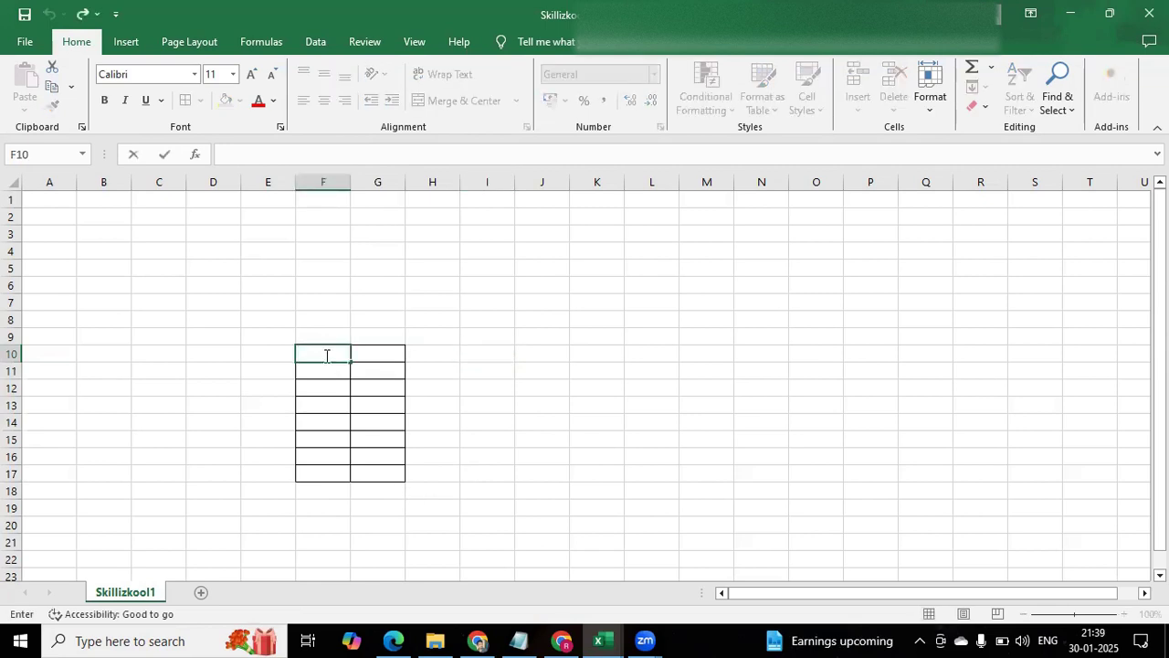
{"action": "type", "text": "34.78"}
{"action": "key", "text": "Return"}
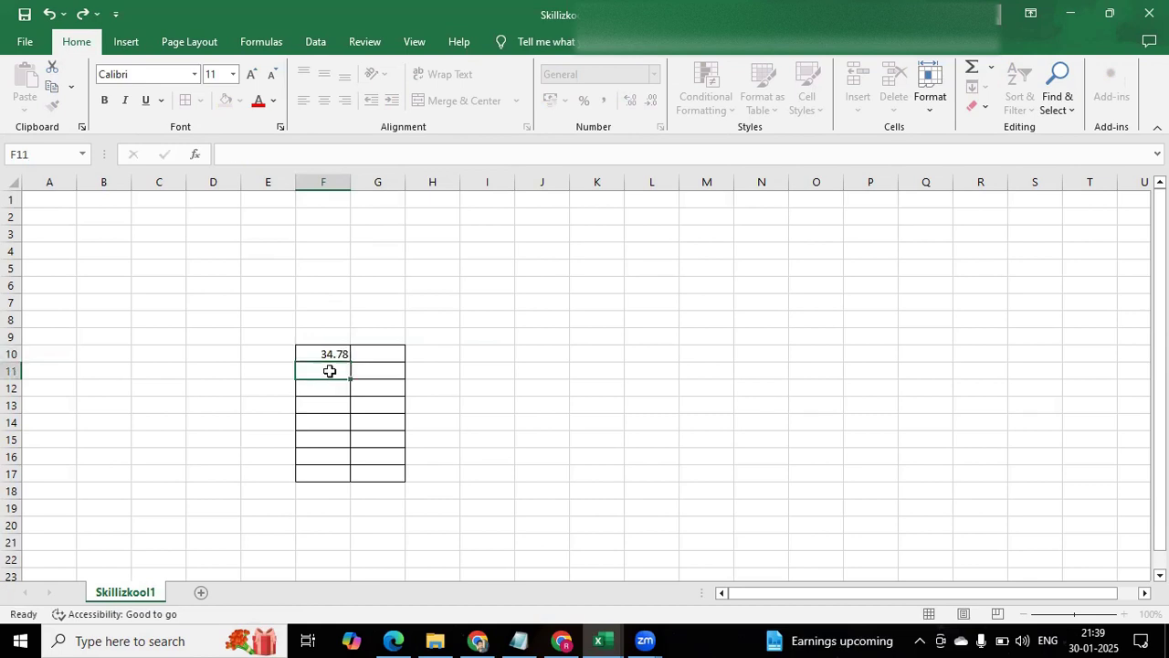
{"action": "left_click", "coordinate": [334, 356]}
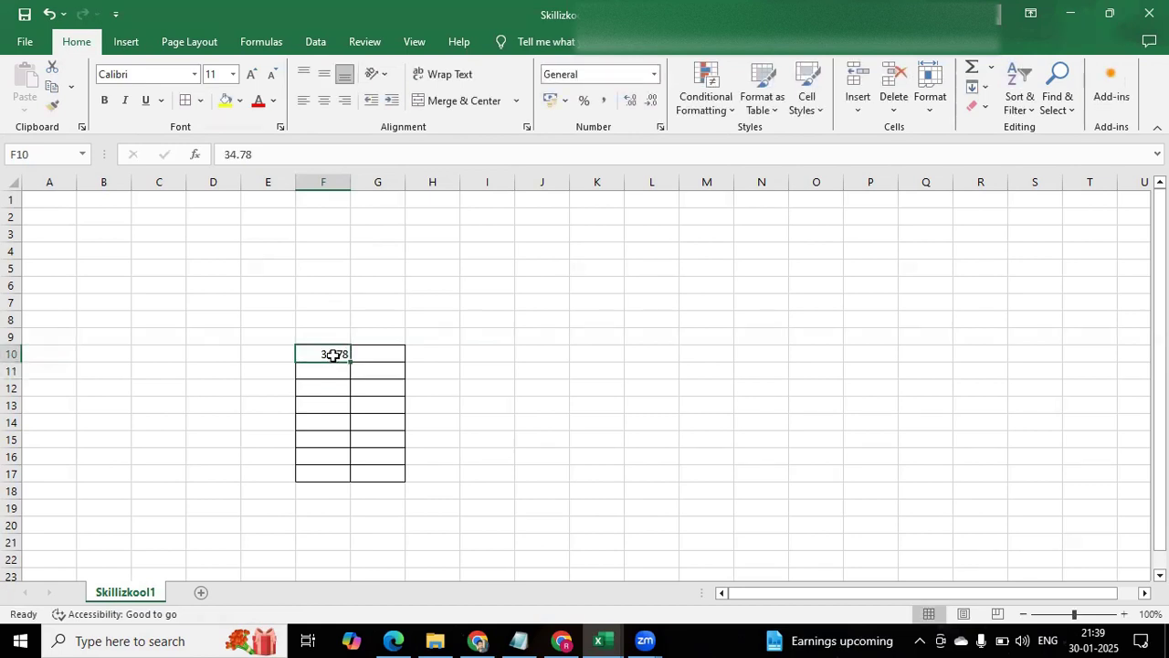
{"action": "left_click", "coordinate": [652, 100]}
{"action": "left_click", "coordinate": [652, 101]}
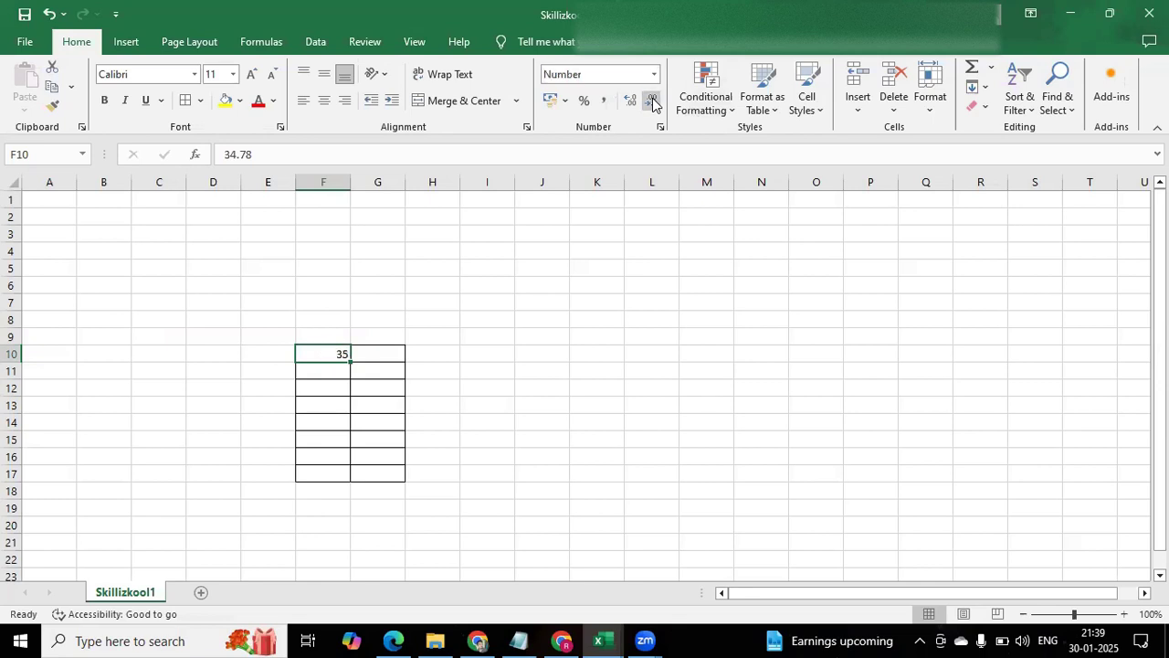
- Compare the displayed number in cell F10 with its stored value in the formula bar
{"action": "left_click", "coordinate": [332, 369]}
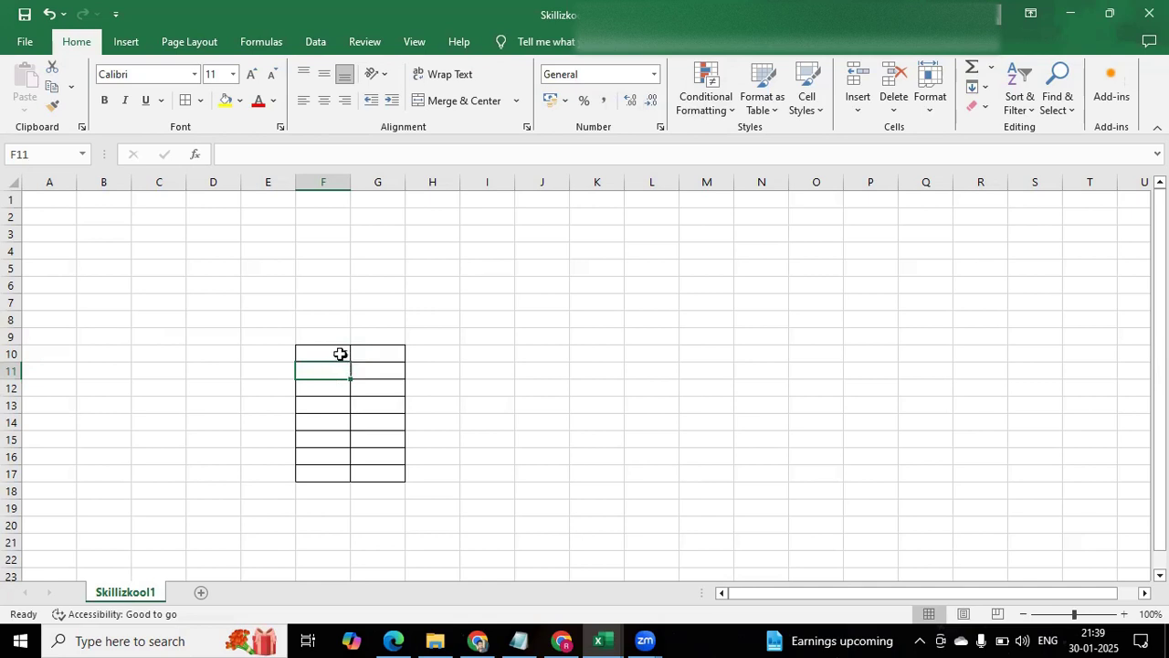
{"action": "left_click", "coordinate": [340, 354]}
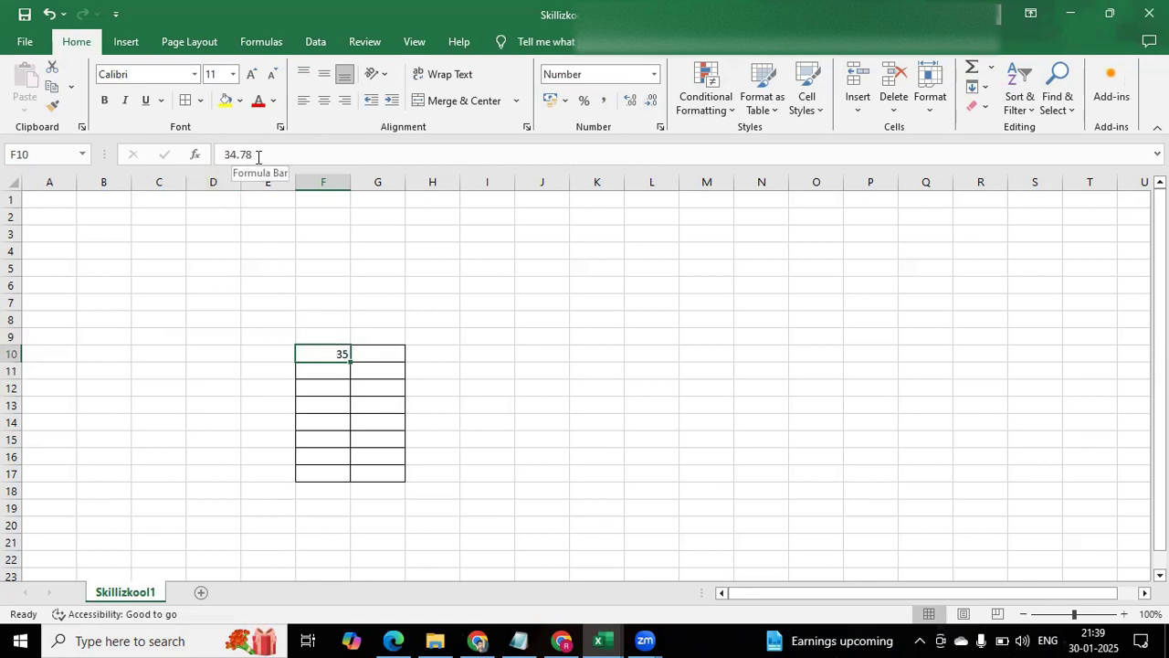
{"action": "left_click", "coordinate": [339, 378]}
- Add two decimal places to the number format of cell F10 and remove them again
{"action": "left_click", "coordinate": [338, 355]}
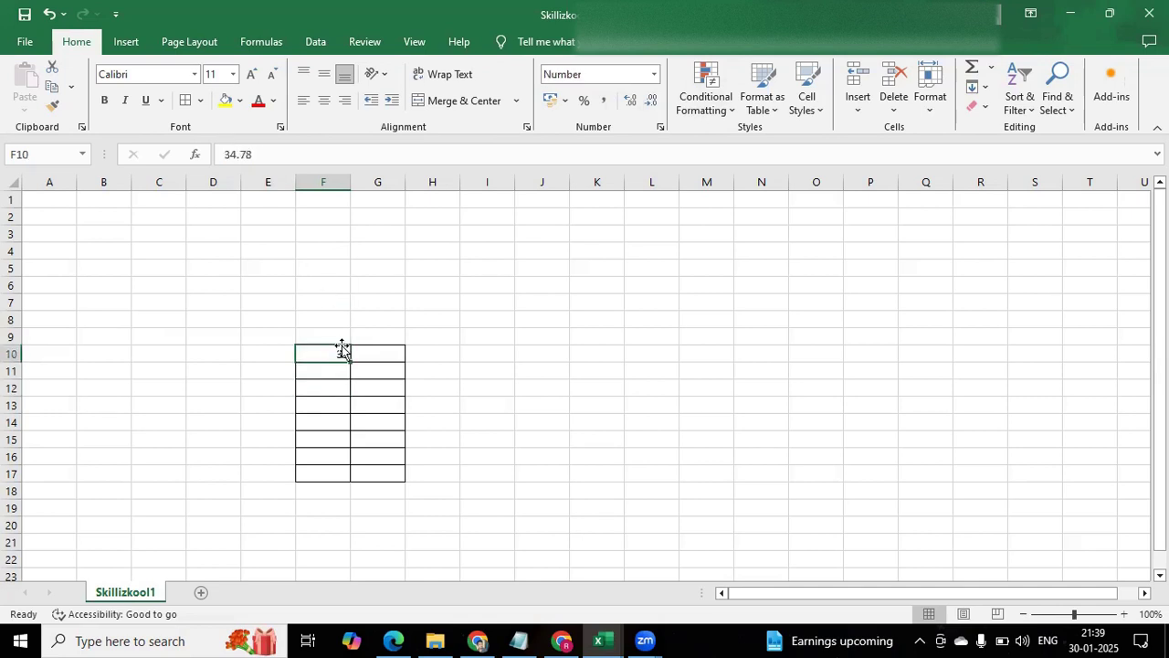
{"action": "left_click", "coordinate": [629, 103]}
{"action": "left_click", "coordinate": [629, 102]}
{"action": "left_click", "coordinate": [651, 102]}
{"action": "left_click", "coordinate": [651, 102]}
- Enter 50.345 in cell F11 and reduce its number format to no decimal places
{"action": "left_click", "coordinate": [317, 366]}
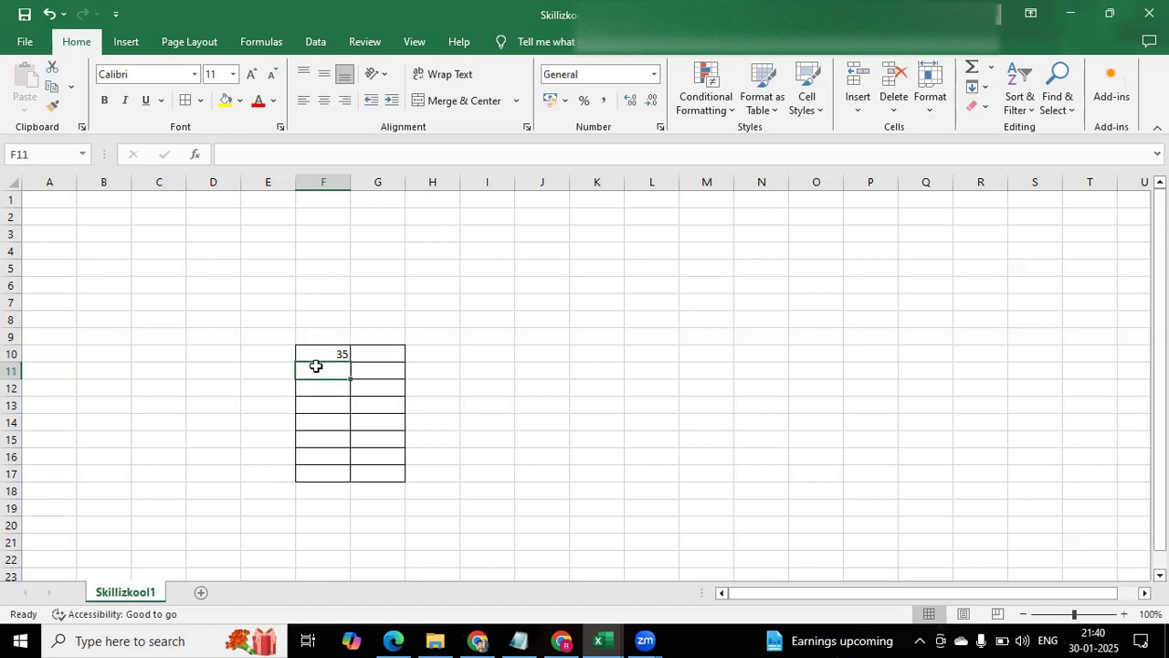
{"action": "double_click", "coordinate": [317, 367]}
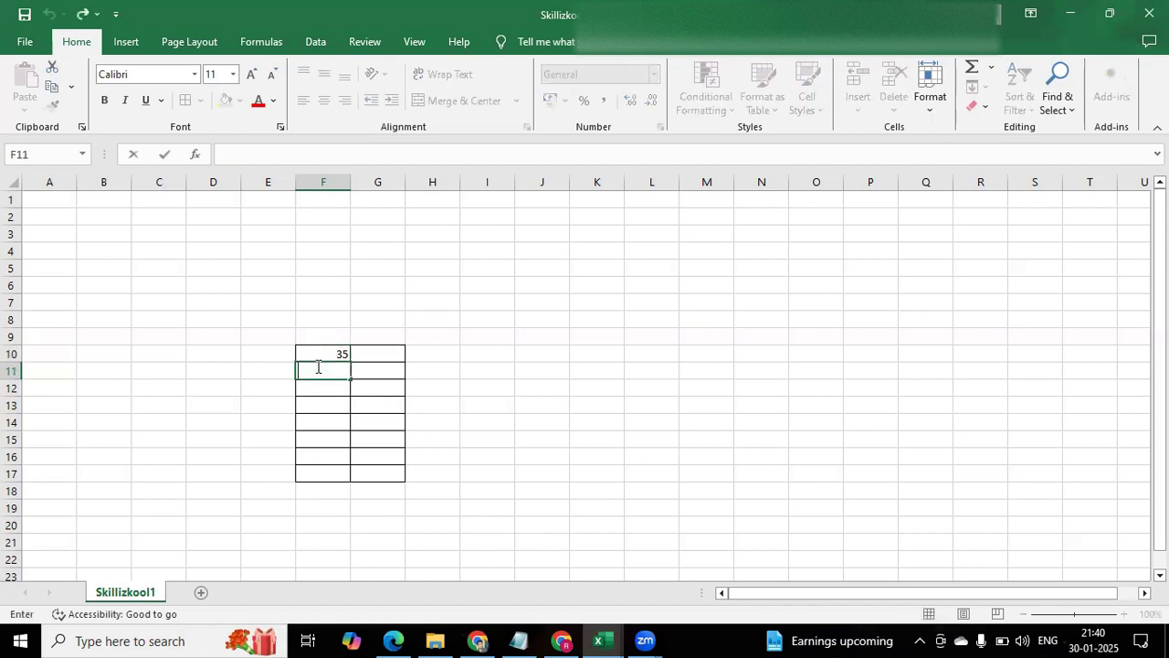
{"action": "type", "text": "50.345"}
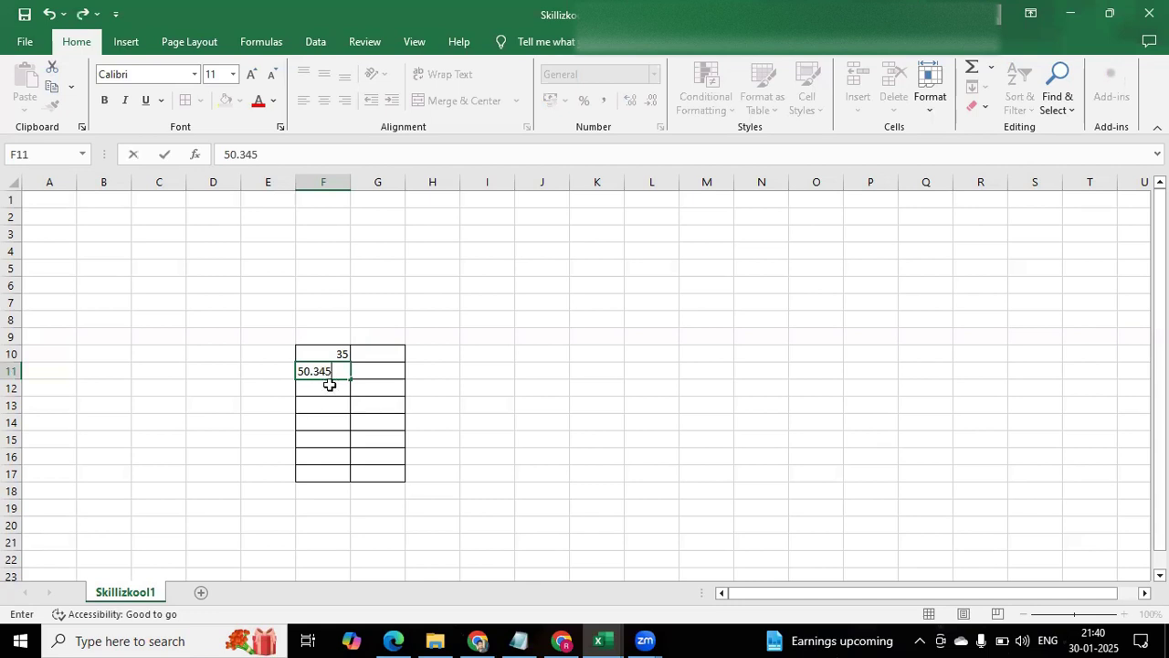
{"action": "key", "text": "Return"}
{"action": "left_click", "coordinate": [340, 370]}
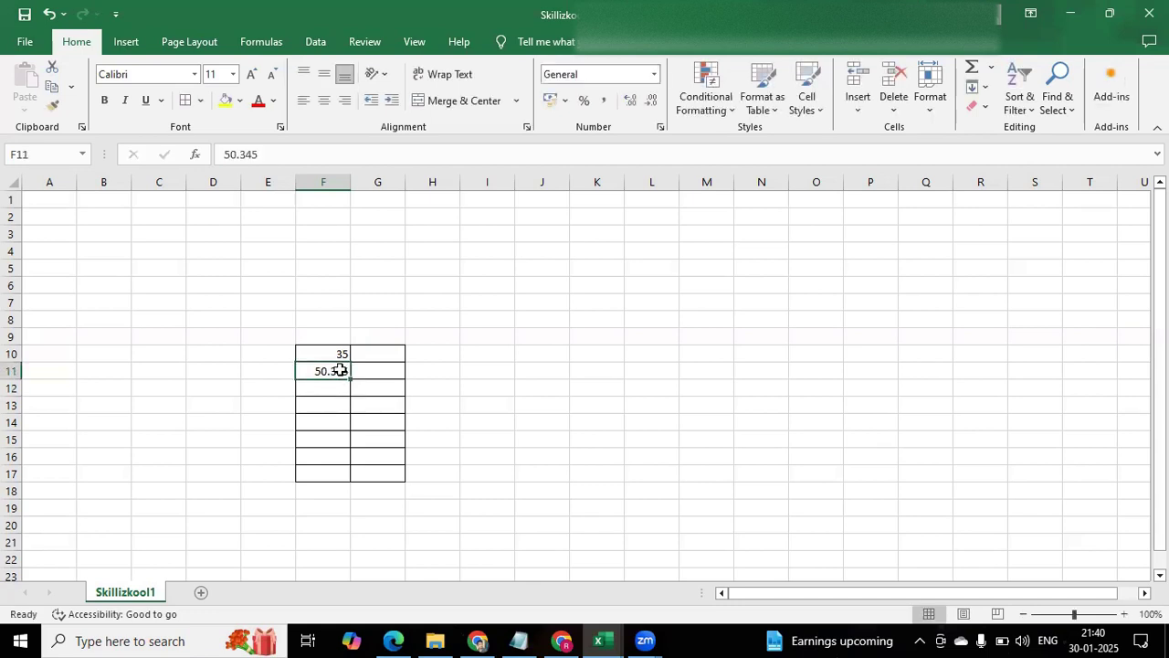
{"action": "left_click", "coordinate": [652, 102]}
{"action": "left_click", "coordinate": [652, 103]}
{"action": "left_click", "coordinate": [652, 103]}
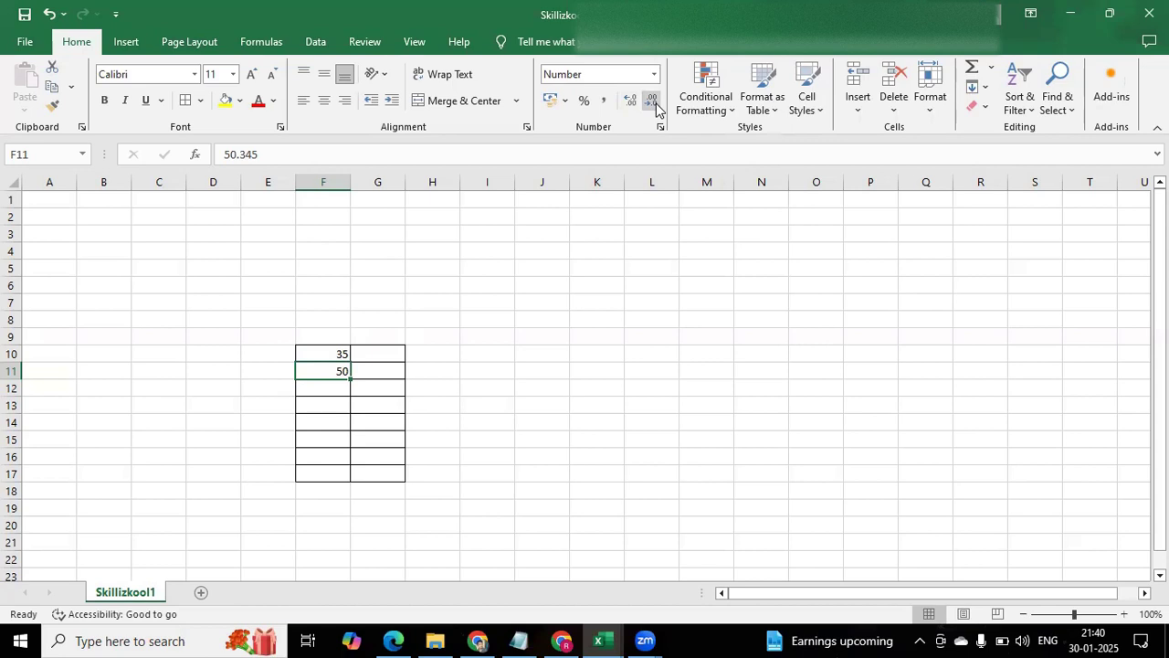
- Select cells F12, F11 and F10 in turn to compare their displayed numbers with the stored values
{"action": "left_click", "coordinate": [325, 387]}
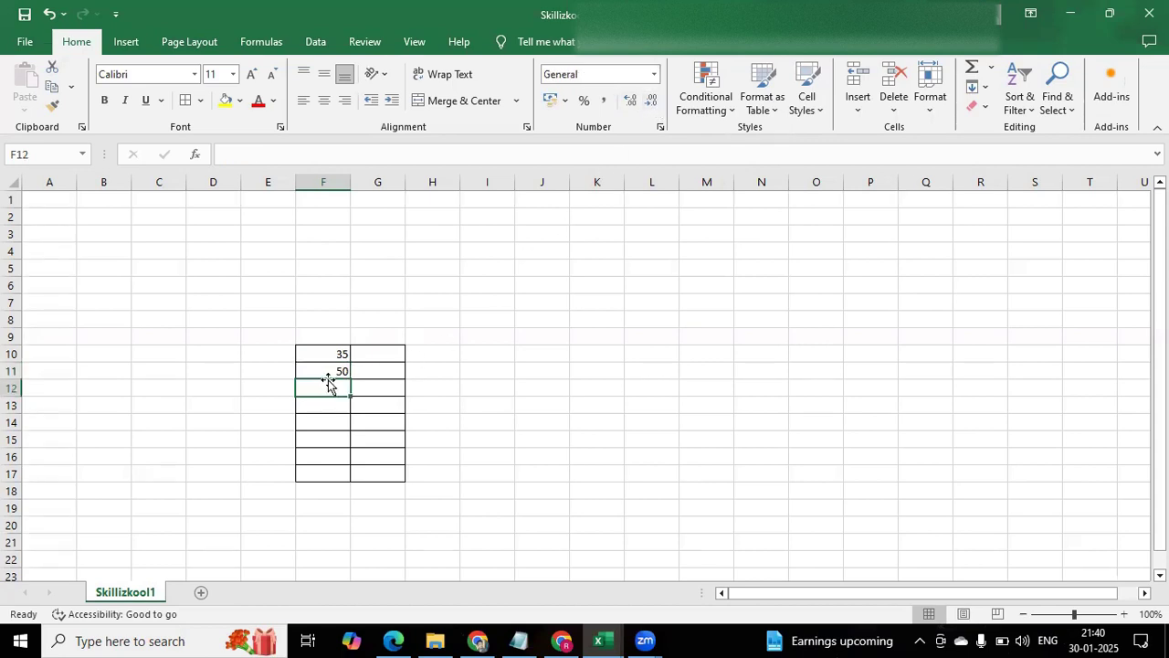
{"action": "left_click", "coordinate": [329, 372]}
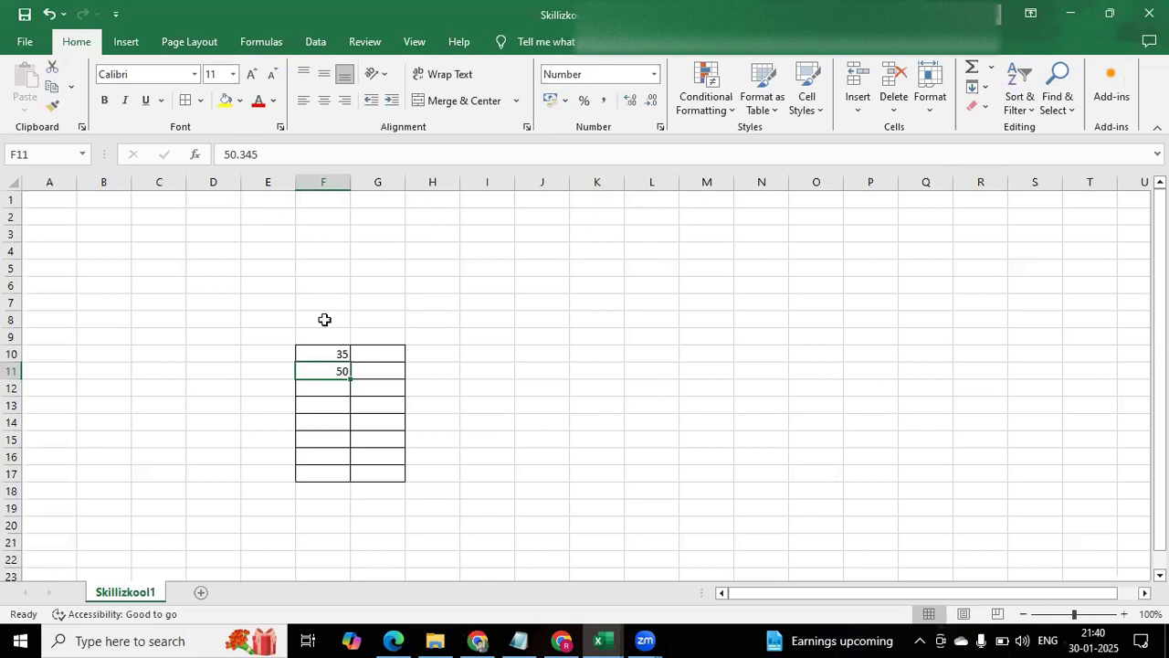
{"action": "left_click", "coordinate": [328, 391]}
{"action": "left_click", "coordinate": [326, 358]}
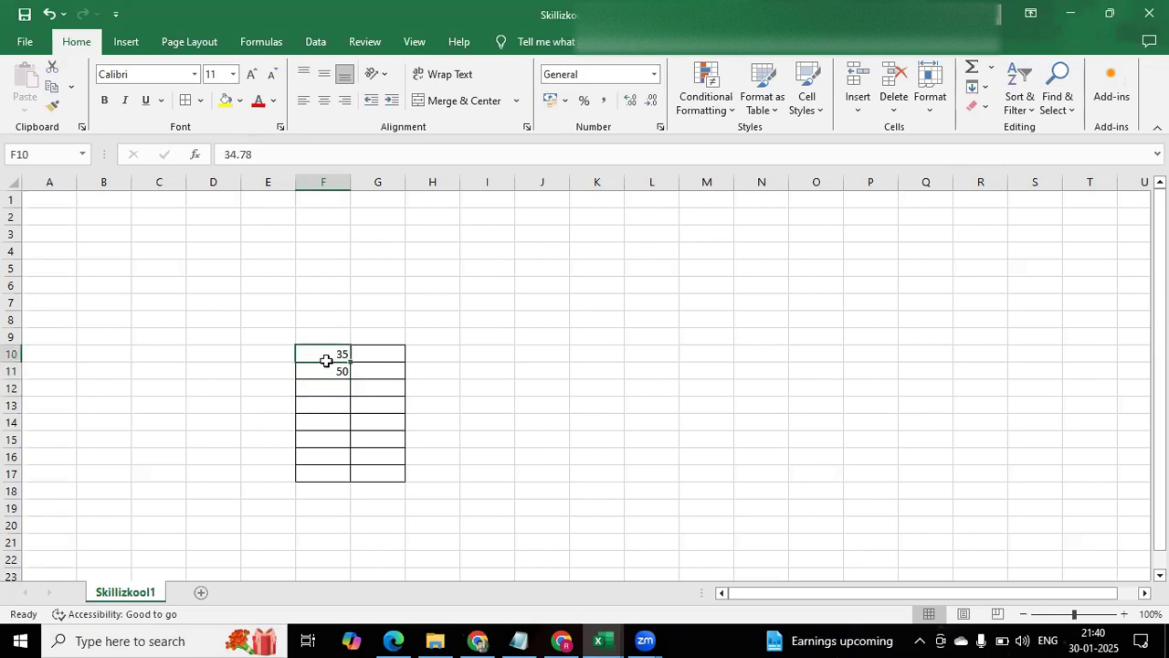
- Review the number formats available for cell F11 and the number categories in Format Cells without changing anything
{"action": "left_click", "coordinate": [328, 375]}
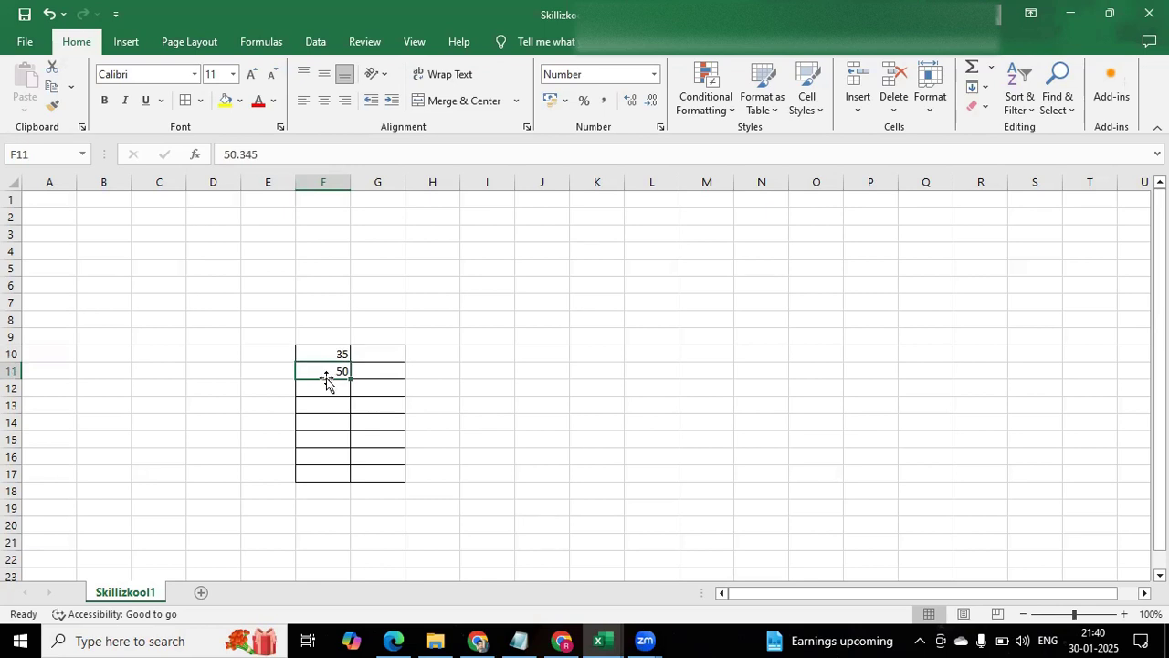
{"action": "left_click", "coordinate": [655, 74]}
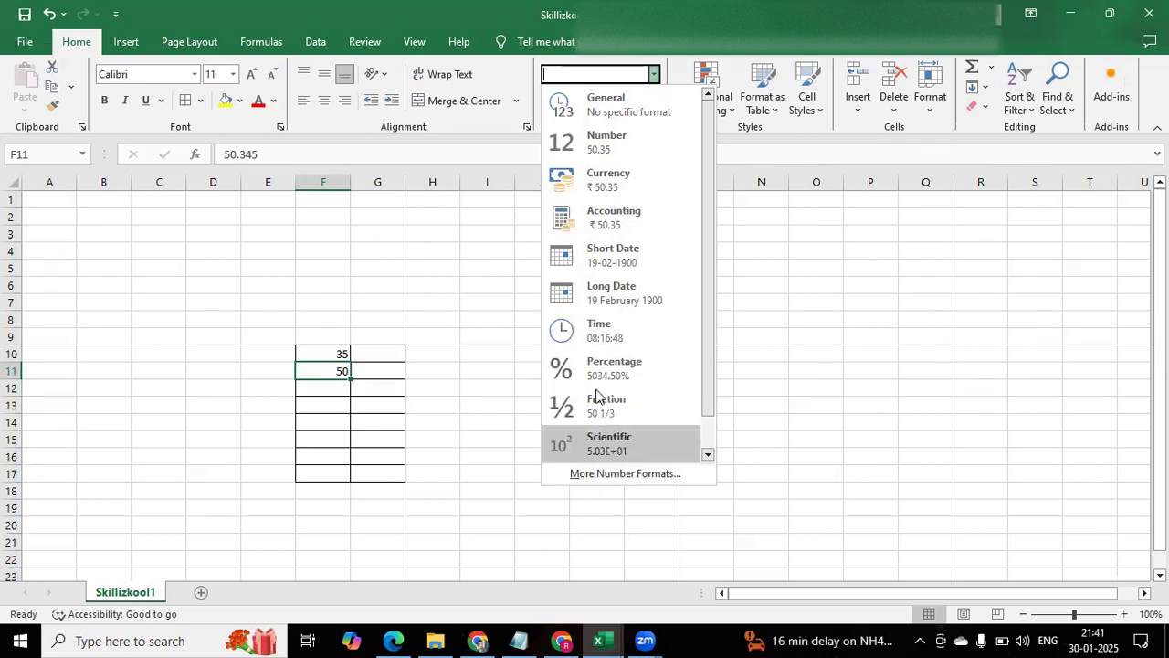
{"action": "left_click", "coordinate": [624, 477]}
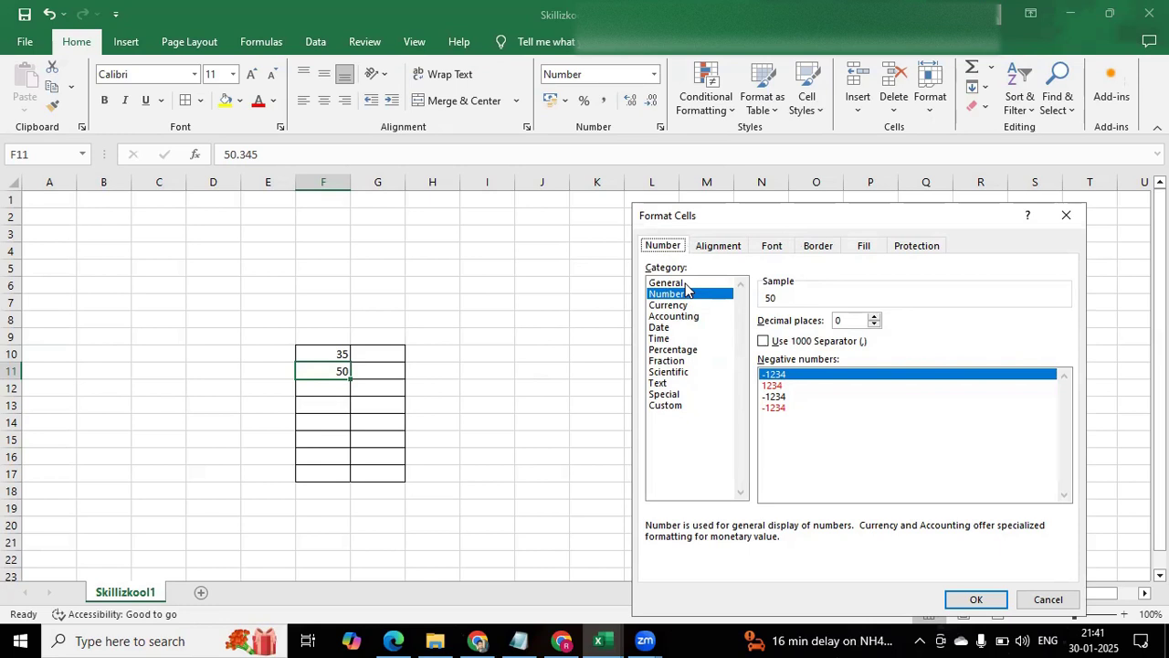
{"action": "left_click", "coordinate": [1062, 214]}
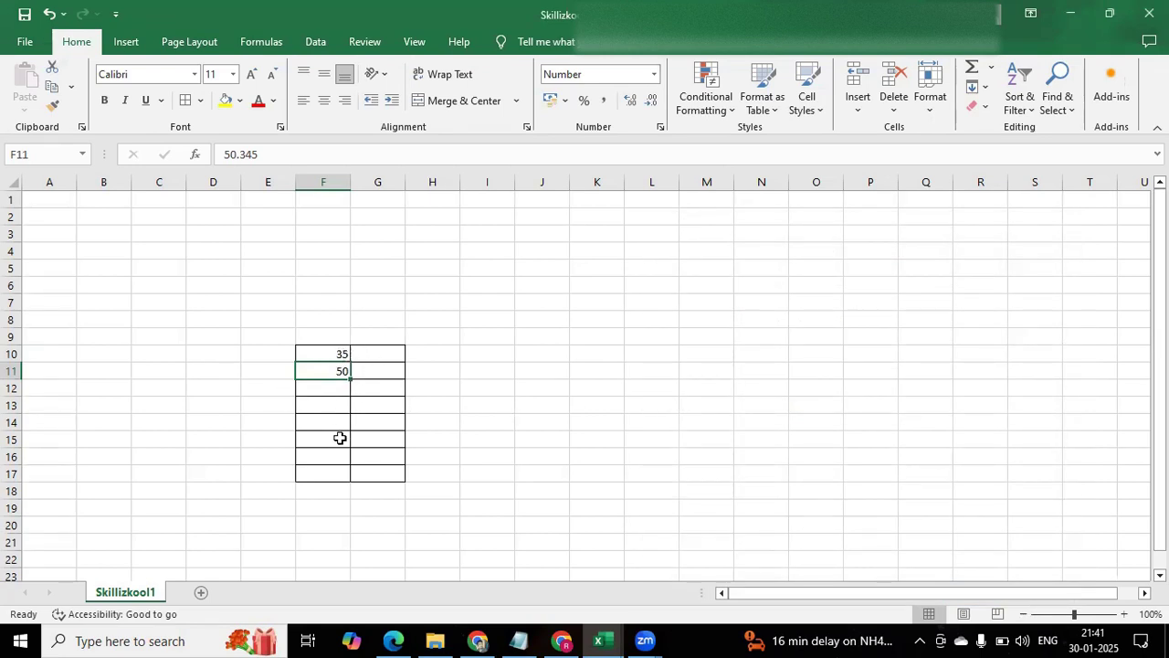
- Enter 67 in cell F12
{"action": "left_click", "coordinate": [331, 400]}
{"action": "left_click", "coordinate": [331, 391]}
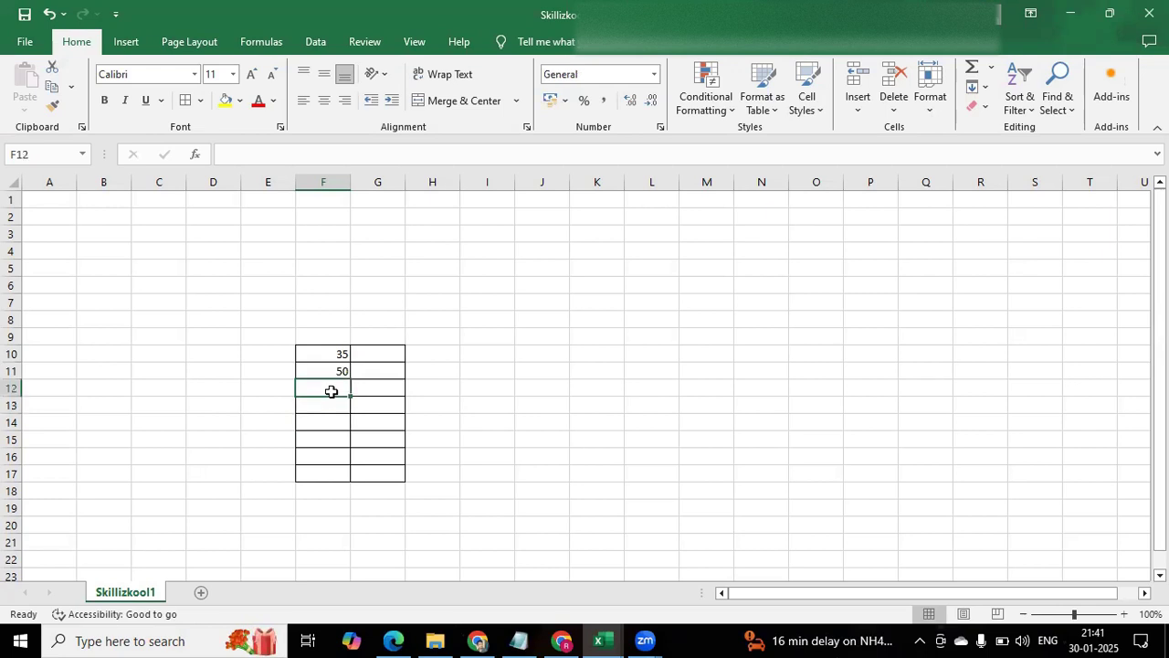
{"action": "type", "text": "67"}
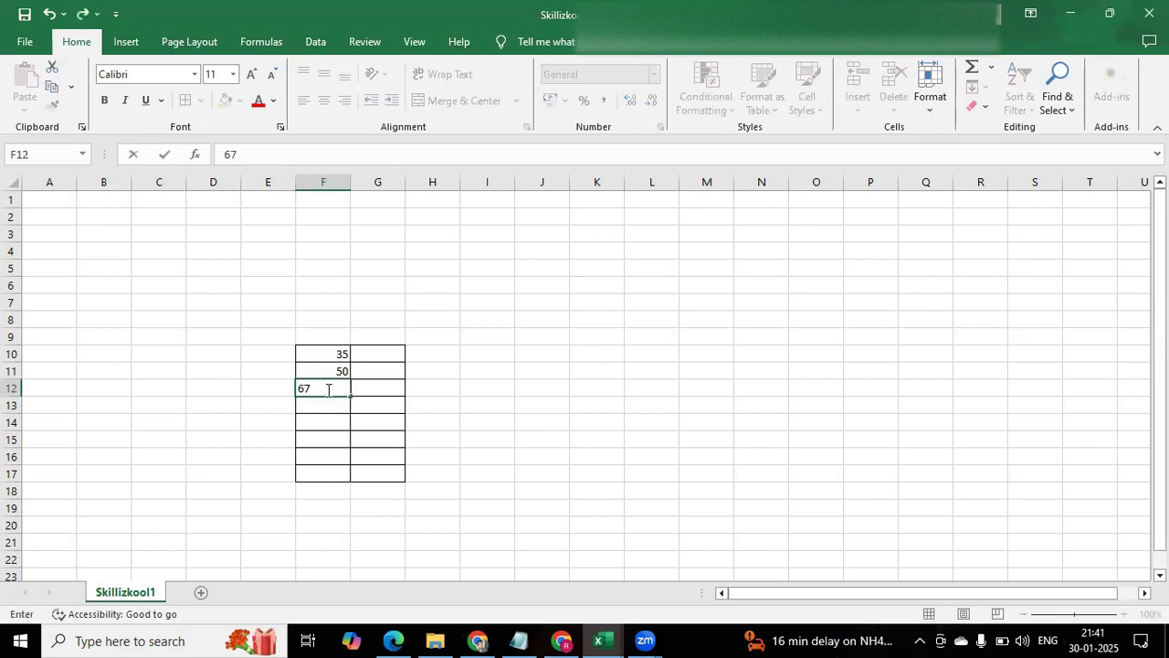
{"action": "left_click", "coordinate": [319, 404]}
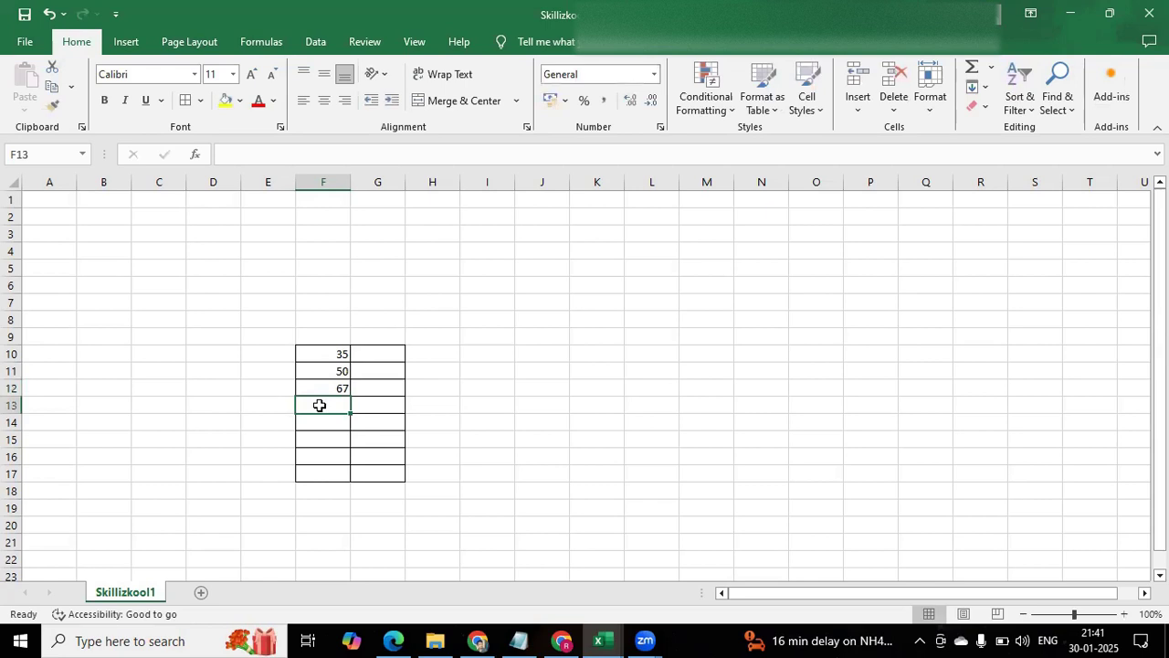
- Enter 78, 500, 543200, 5634 and 3456 down cells F13 to F17
{"action": "type", "text": "78"}
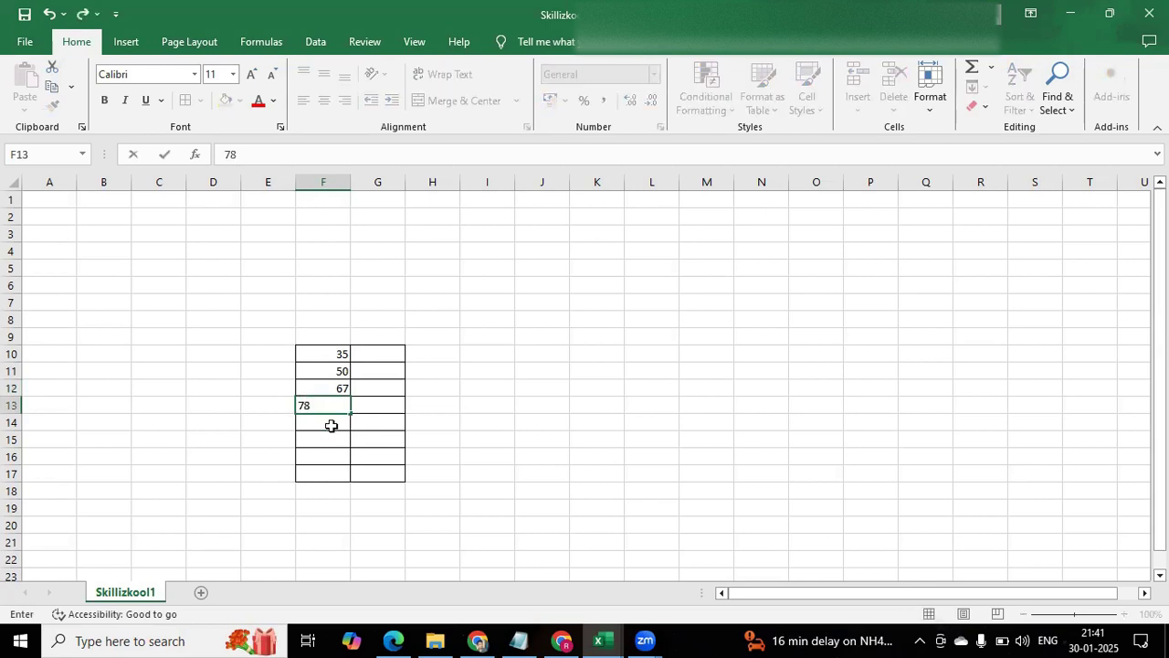
{"action": "left_click", "coordinate": [331, 425]}
{"action": "type", "text": "500"}
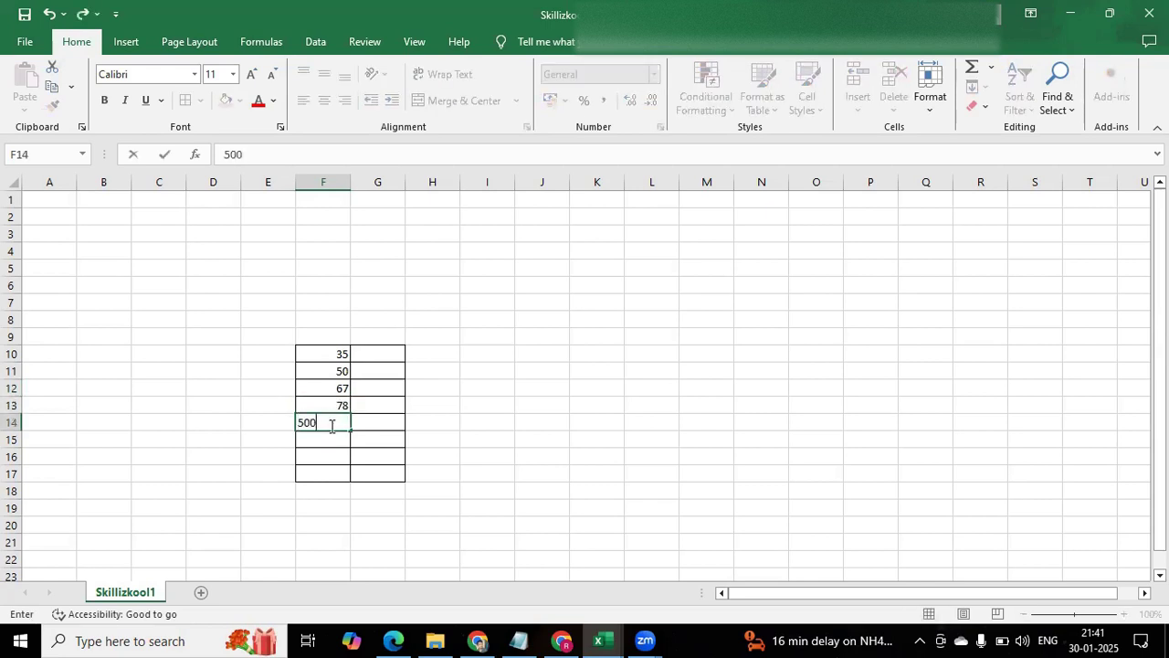
{"action": "key", "text": "Return"}
{"action": "type", "text": "5432"}
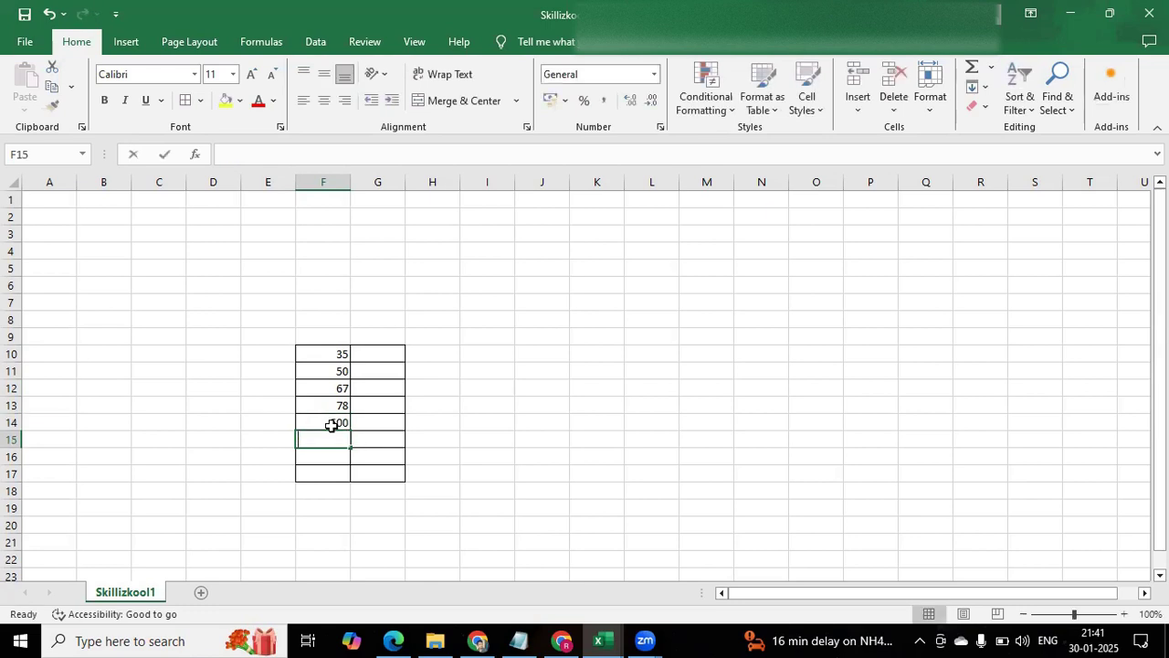
{"action": "type", "text": "00"}
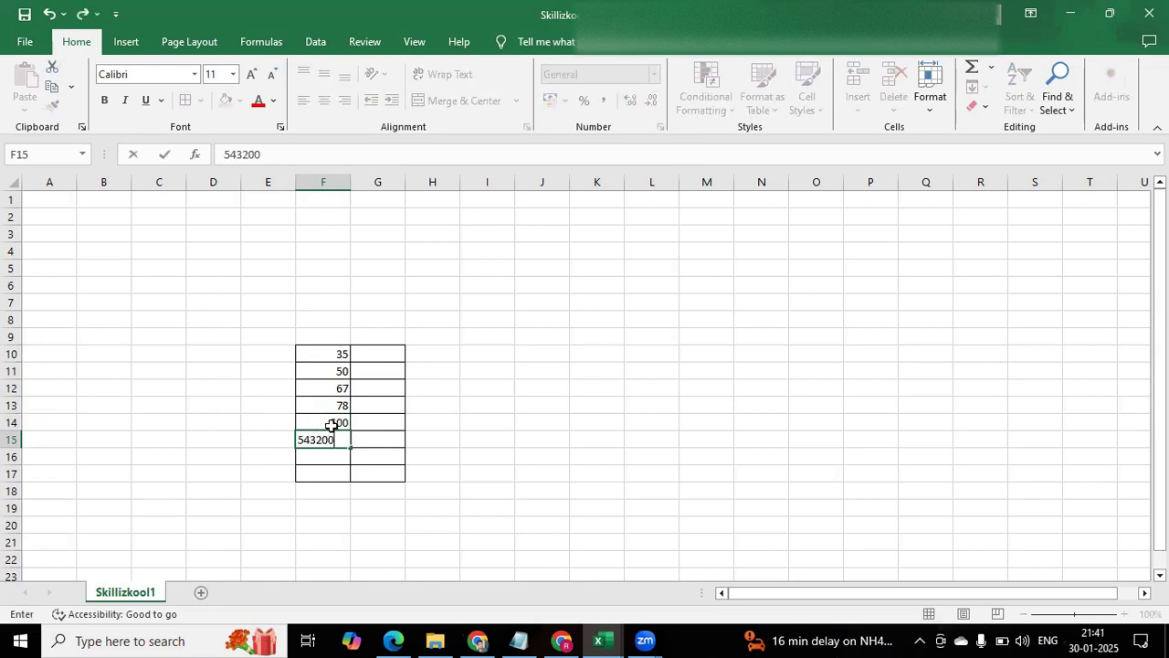
{"action": "key", "text": "Return"}
{"action": "type", "text": "5634"}
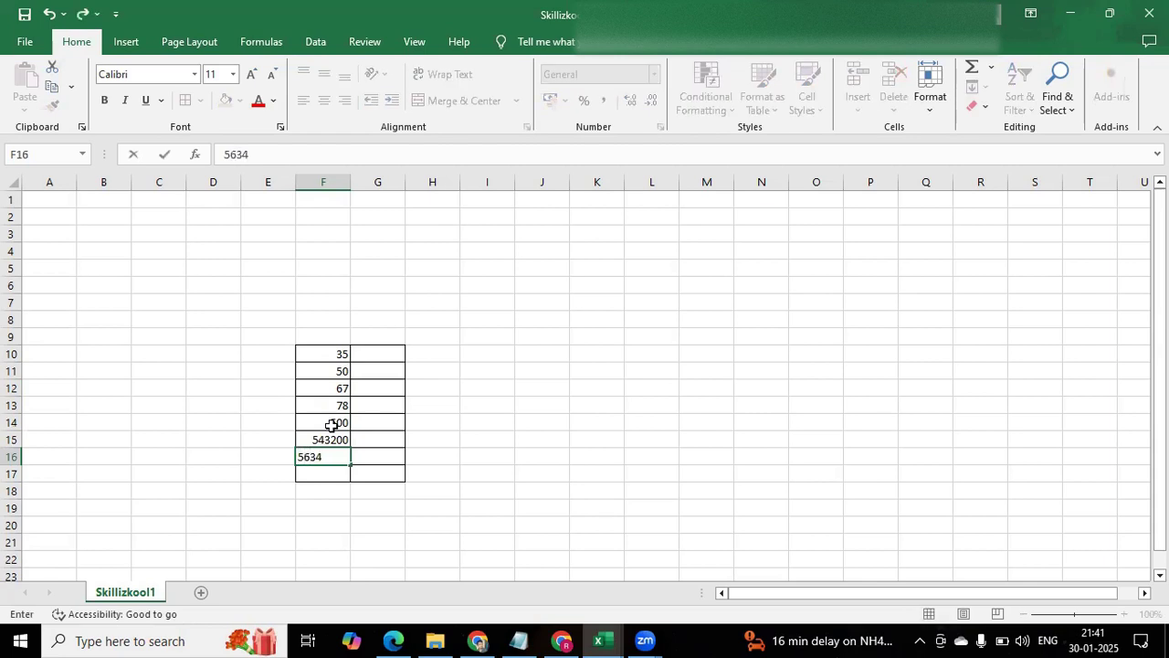
{"action": "key", "text": "Return"}
{"action": "type", "text": "3456"}
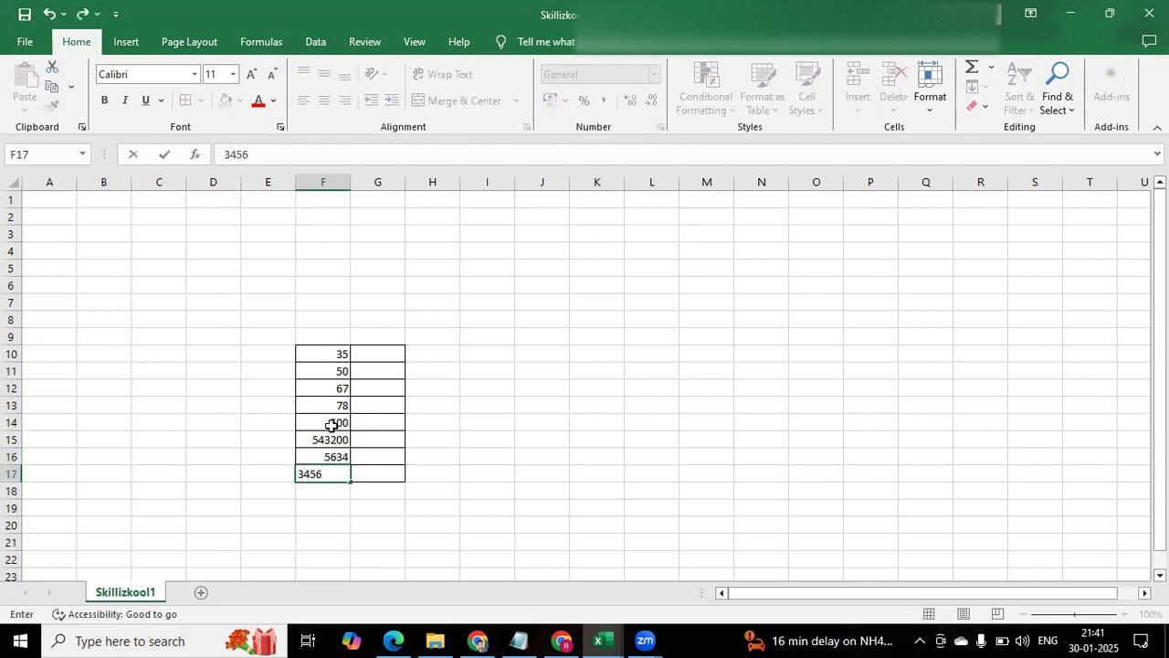
- Enter 76.86, 34.09, 23.90 and 45.00 down cells G10 to G13
{"action": "left_click", "coordinate": [374, 349]}
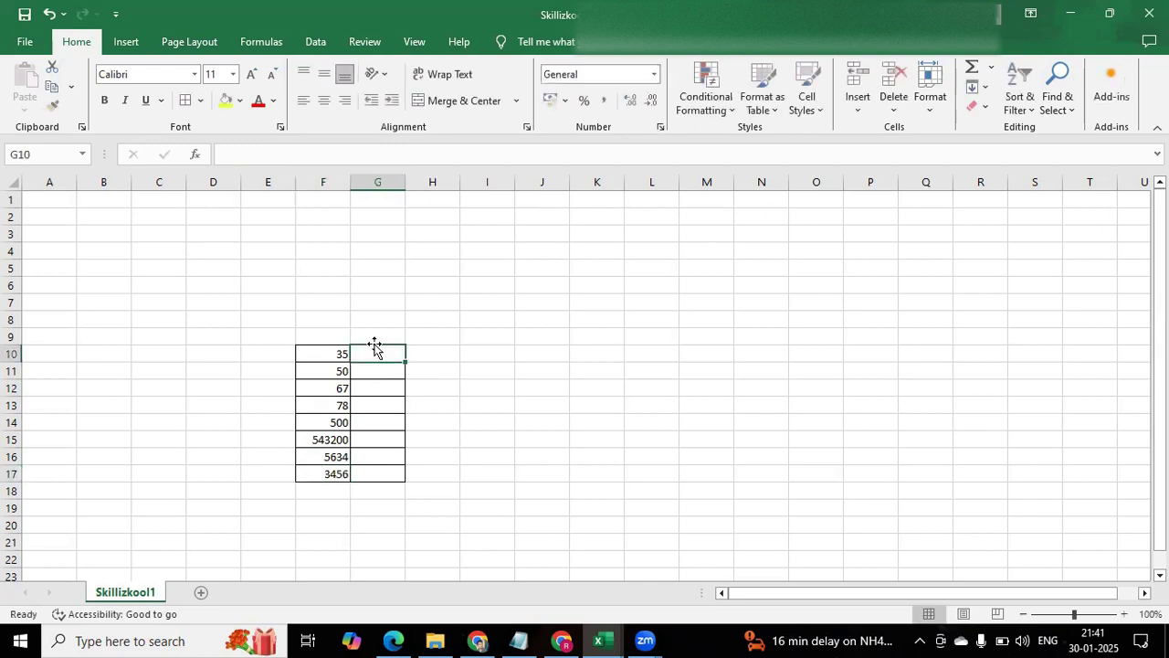
{"action": "double_click", "coordinate": [380, 354]}
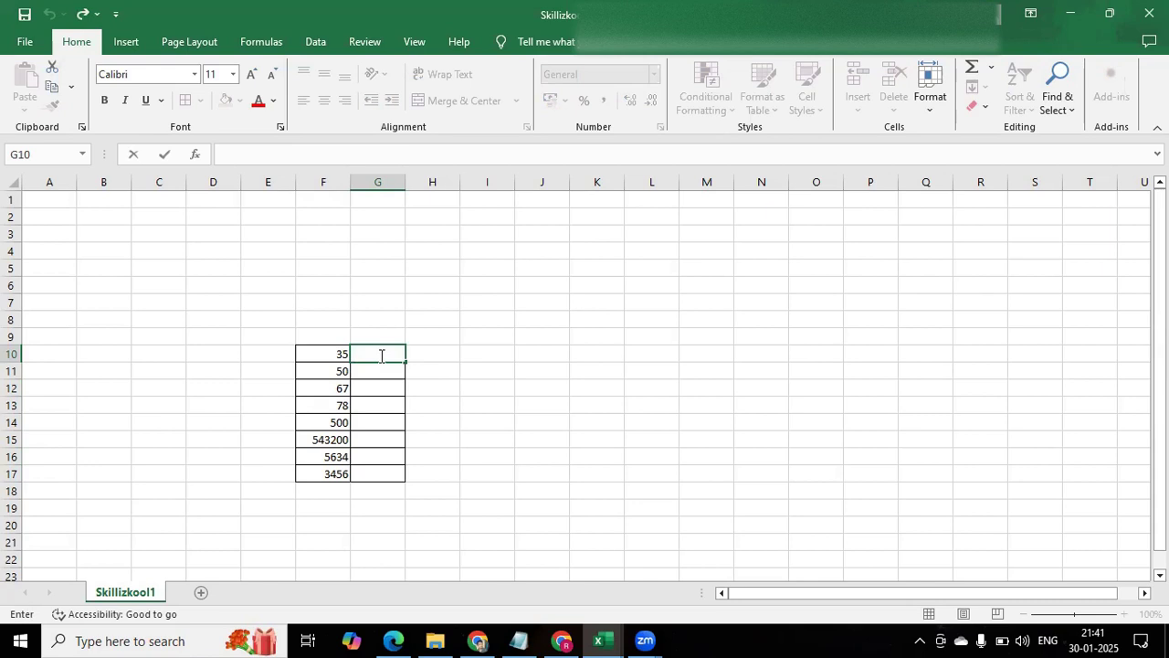
{"action": "type", "text": "76.86"}
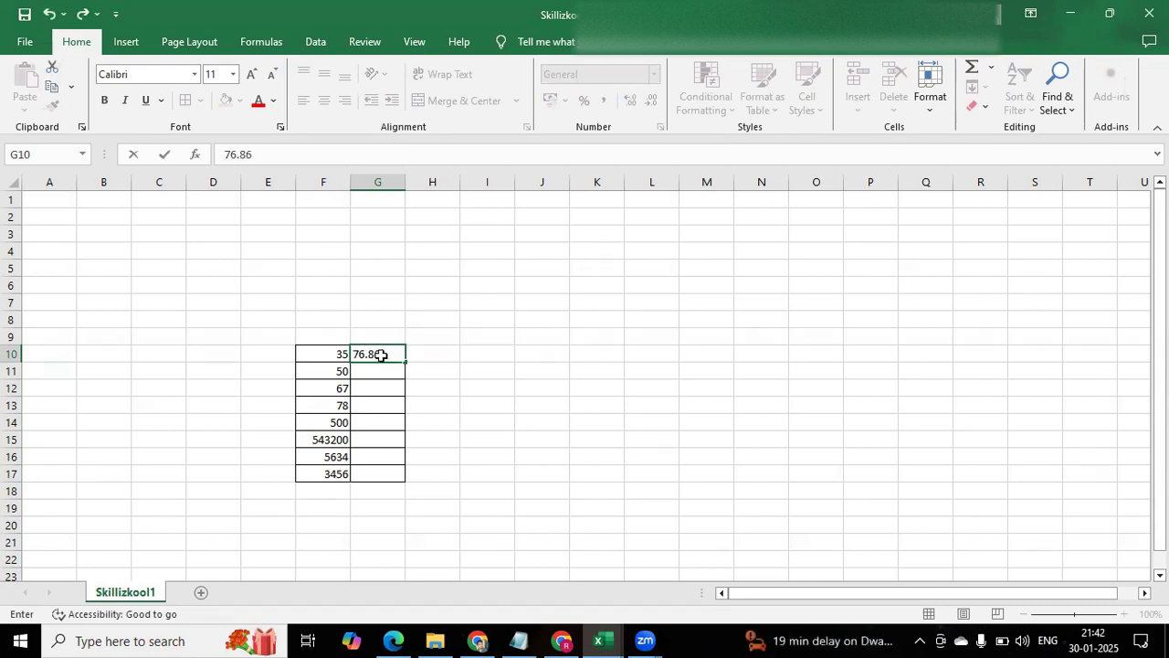
{"action": "key", "text": "Return"}
{"action": "type", "text": "34.09"}
{"action": "key", "text": "Return"}
{"action": "type", "text": "23.90"}
{"action": "key", "text": "Return"}
{"action": "type", "text": "45.00"}
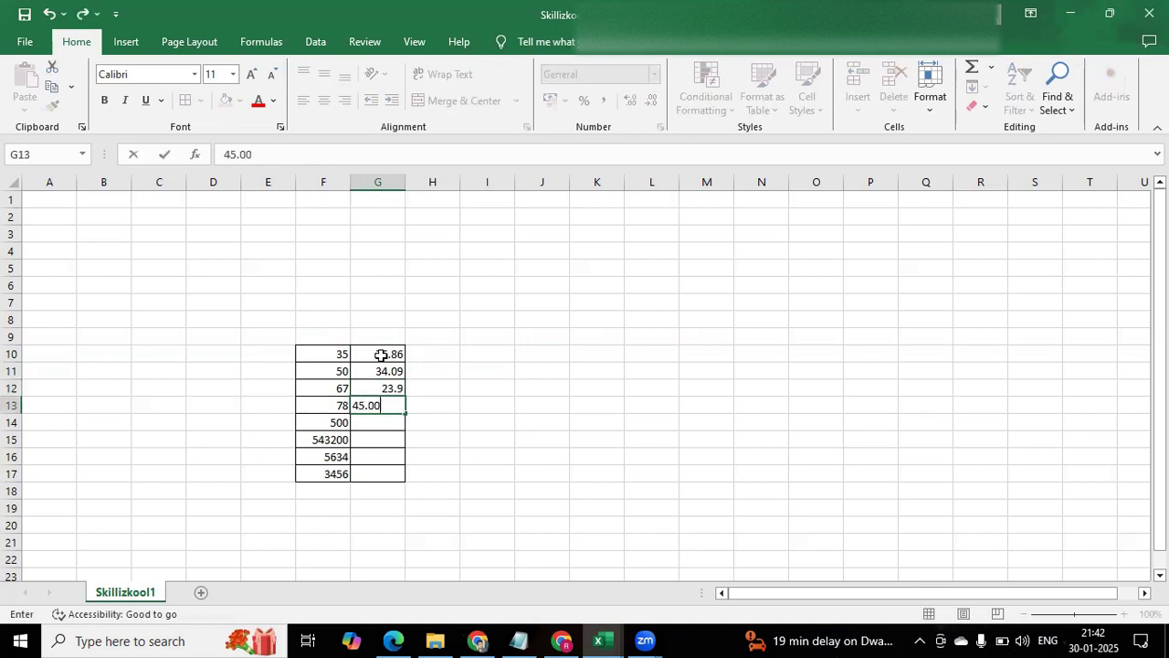
{"action": "key", "text": "Return"}
- Fill the rest of the bordered column, G14 to G17, with 45000, 908765, 6700 and 78
{"action": "type", "text": "4"}
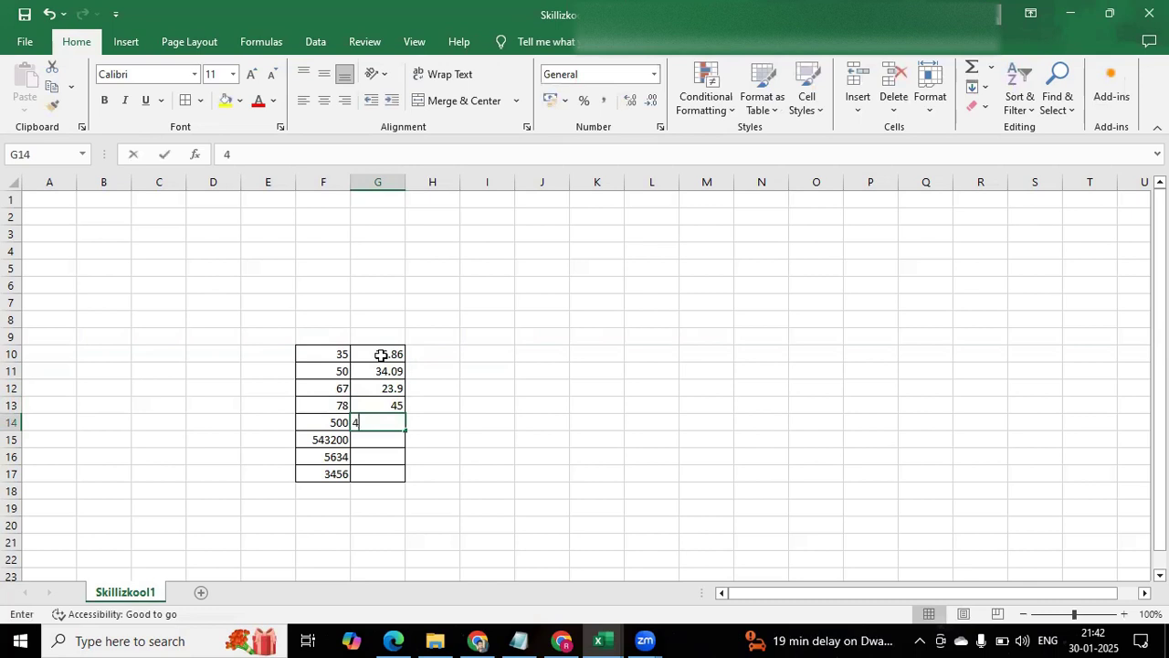
{"action": "type", "text": "5000"}
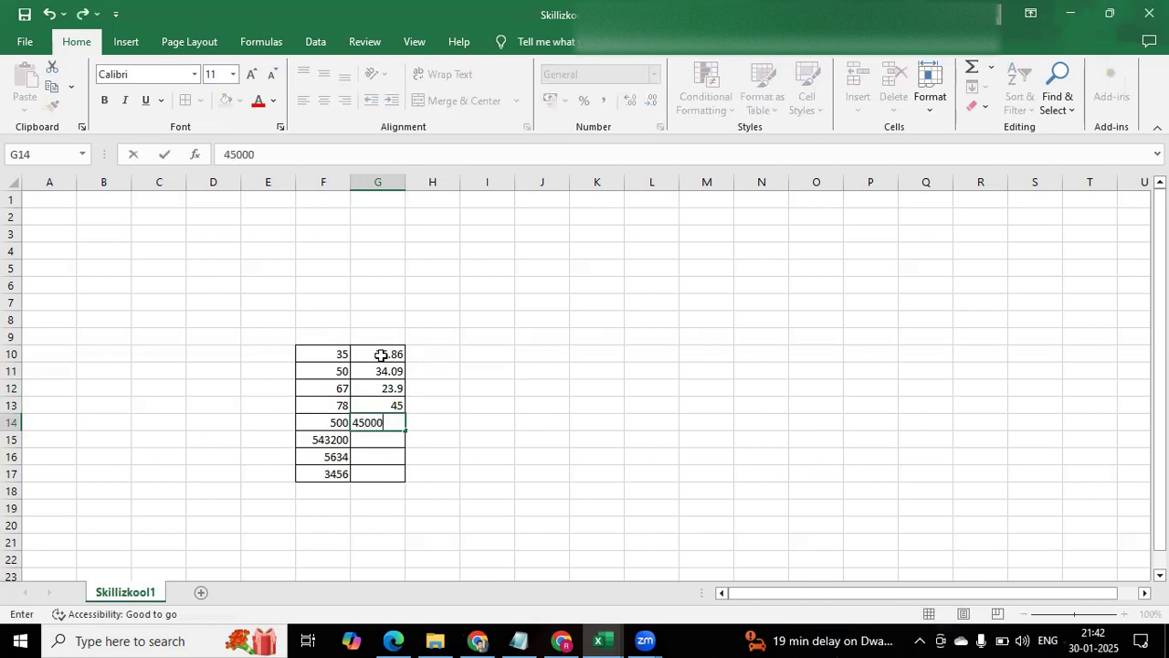
{"action": "key", "text": "Return"}
{"action": "type", "text": "90"}
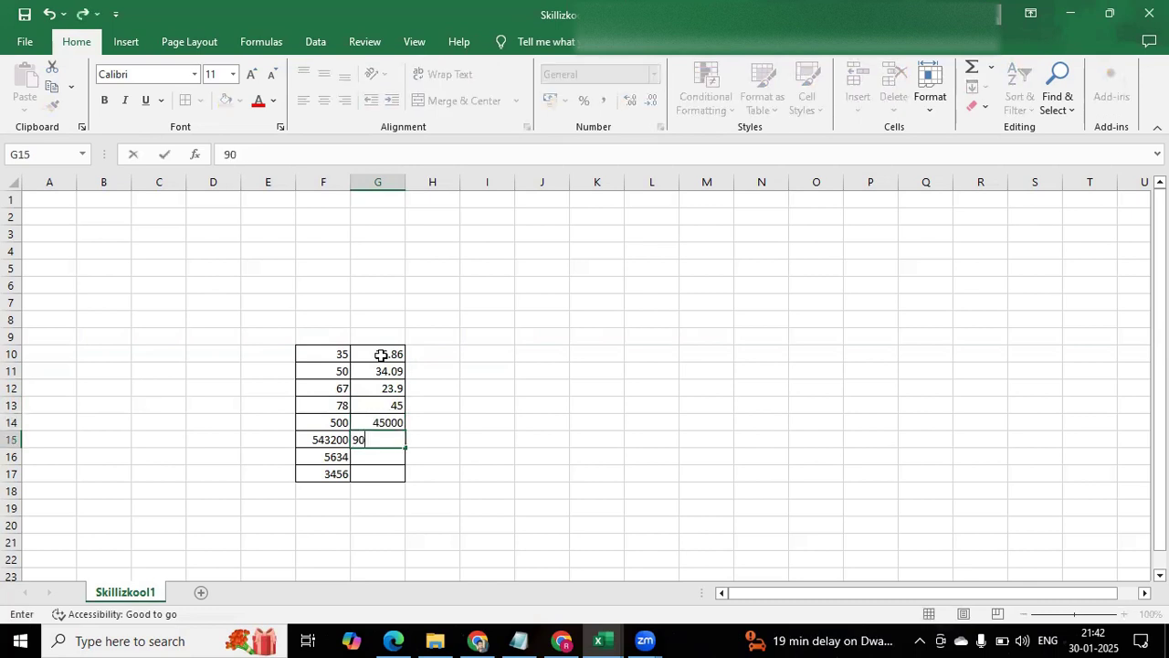
{"action": "type", "text": "8765"}
{"action": "key", "text": "Return"}
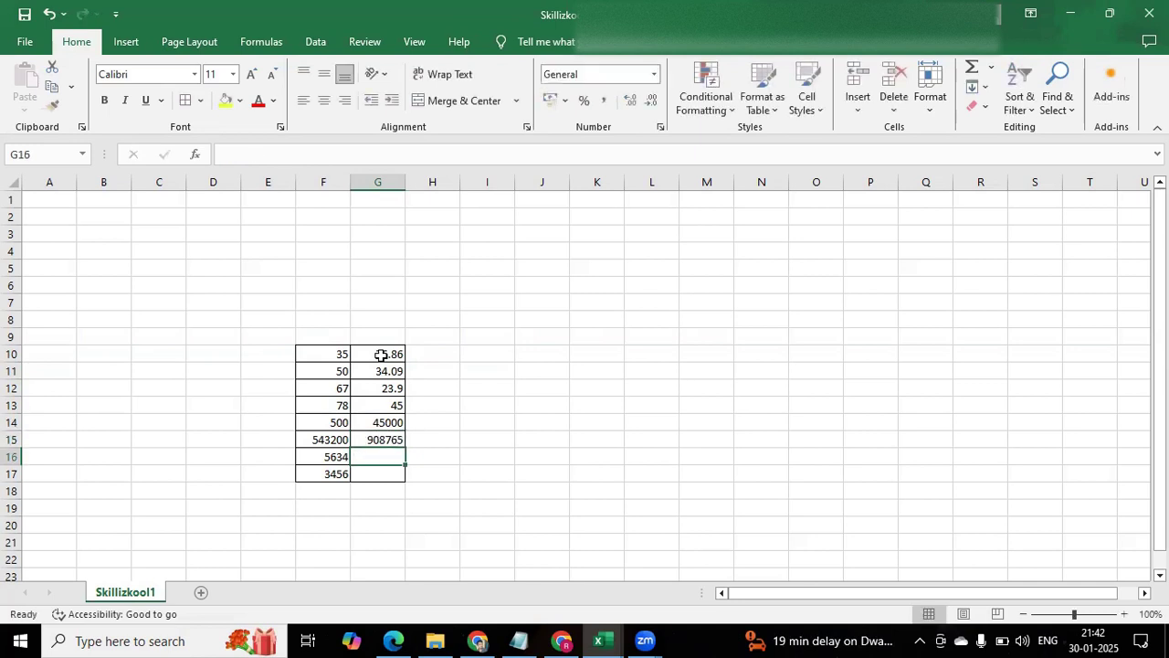
{"action": "type", "text": "6700"}
{"action": "key", "text": "Return"}
{"action": "type", "text": "78"}
{"action": "left_click", "coordinate": [444, 351]}
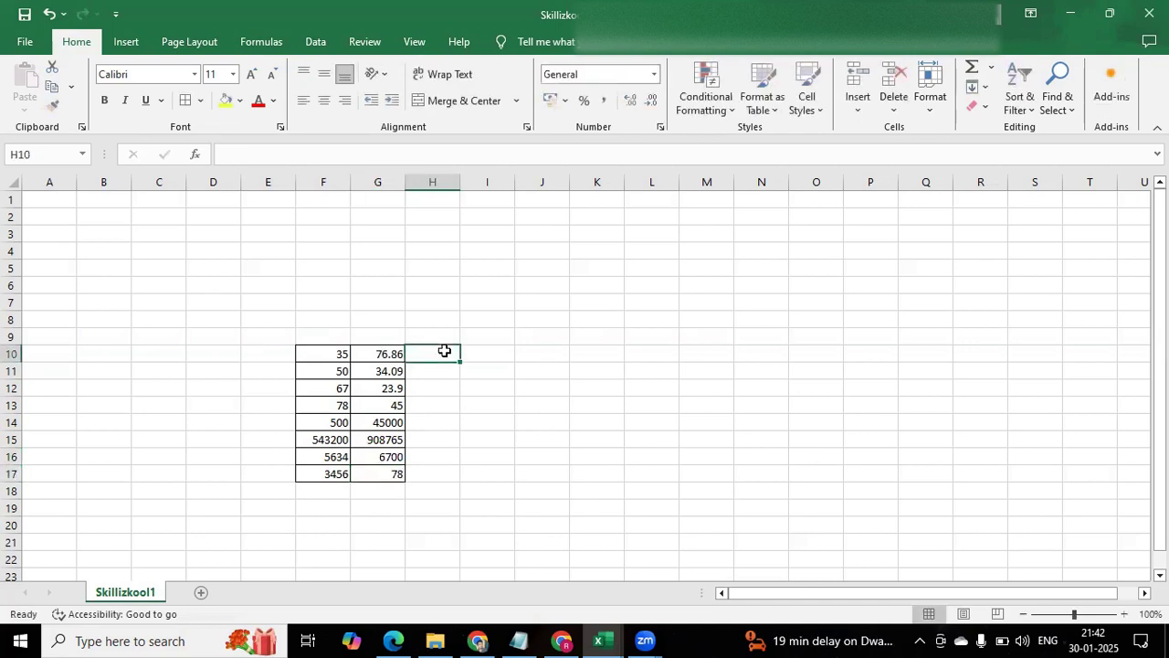
- Select individual cells in columns F and G of the bordered table to compare their displayed and stored values
{"action": "left_click", "coordinate": [317, 354]}
{"action": "left_click", "coordinate": [337, 384]}
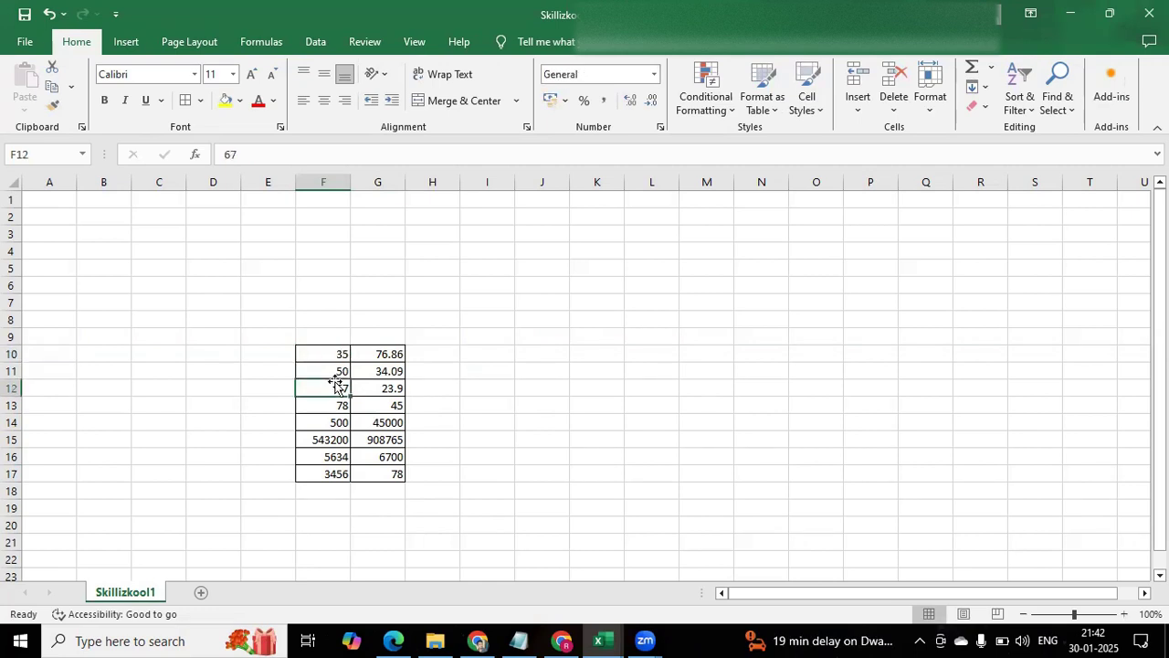
{"action": "left_click", "coordinate": [334, 372]}
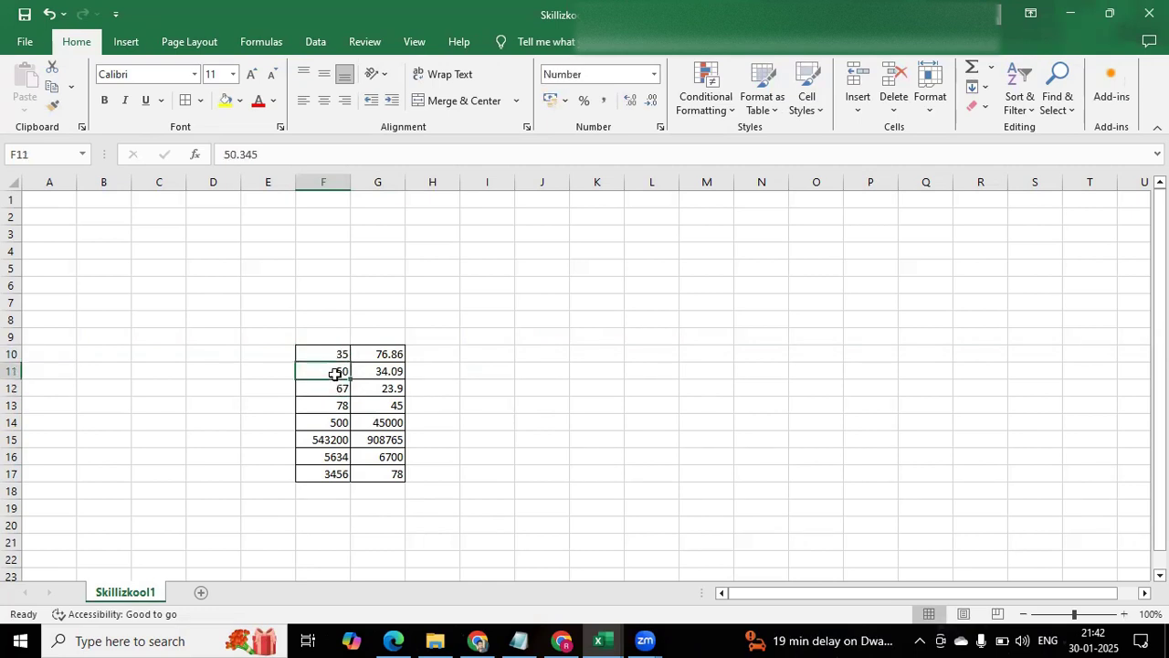
{"action": "left_click", "coordinate": [338, 389]}
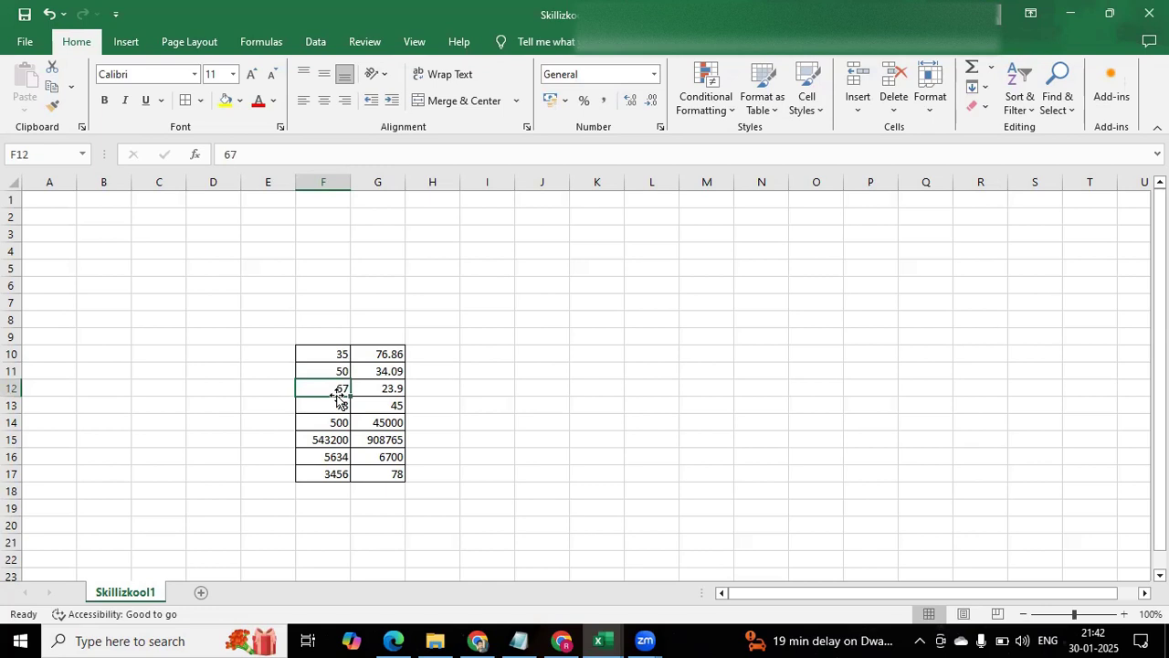
{"action": "left_click", "coordinate": [340, 404]}
{"action": "left_click", "coordinate": [336, 424]}
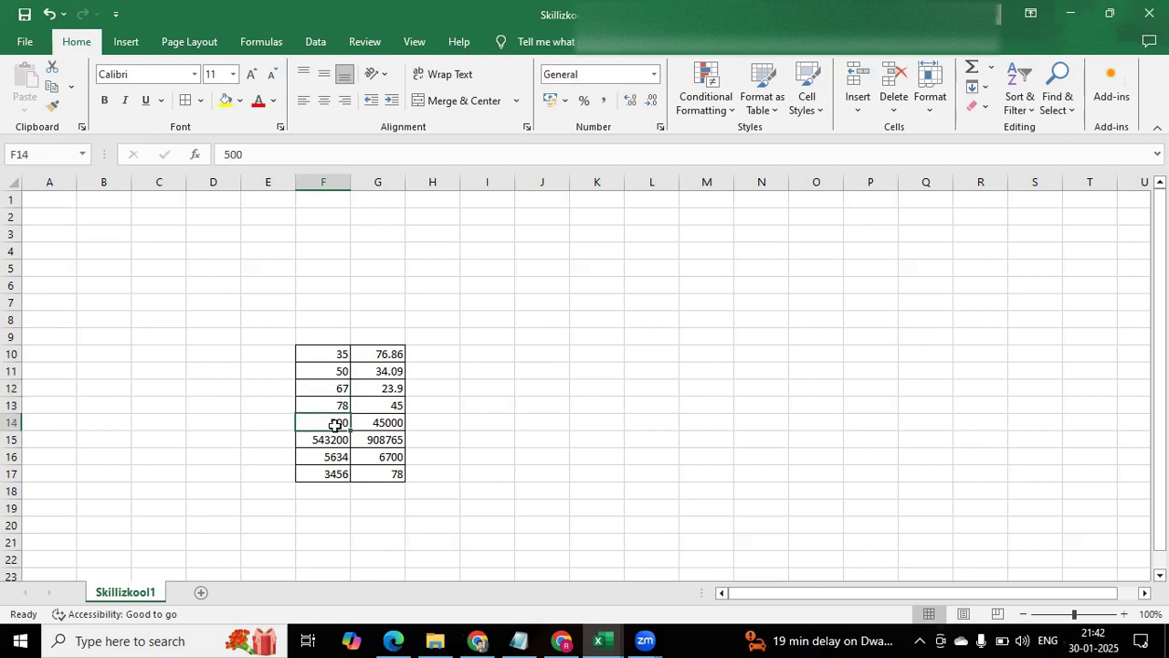
{"action": "left_click", "coordinate": [345, 456]}
{"action": "left_click", "coordinate": [376, 441]}
{"action": "left_click", "coordinate": [378, 420]}
{"action": "left_click", "coordinate": [383, 389]}
{"action": "left_click", "coordinate": [387, 370]}
- Review the available number formats and the Format Cells number categories for cell G10, keeping the General format
{"action": "left_click", "coordinate": [382, 353]}
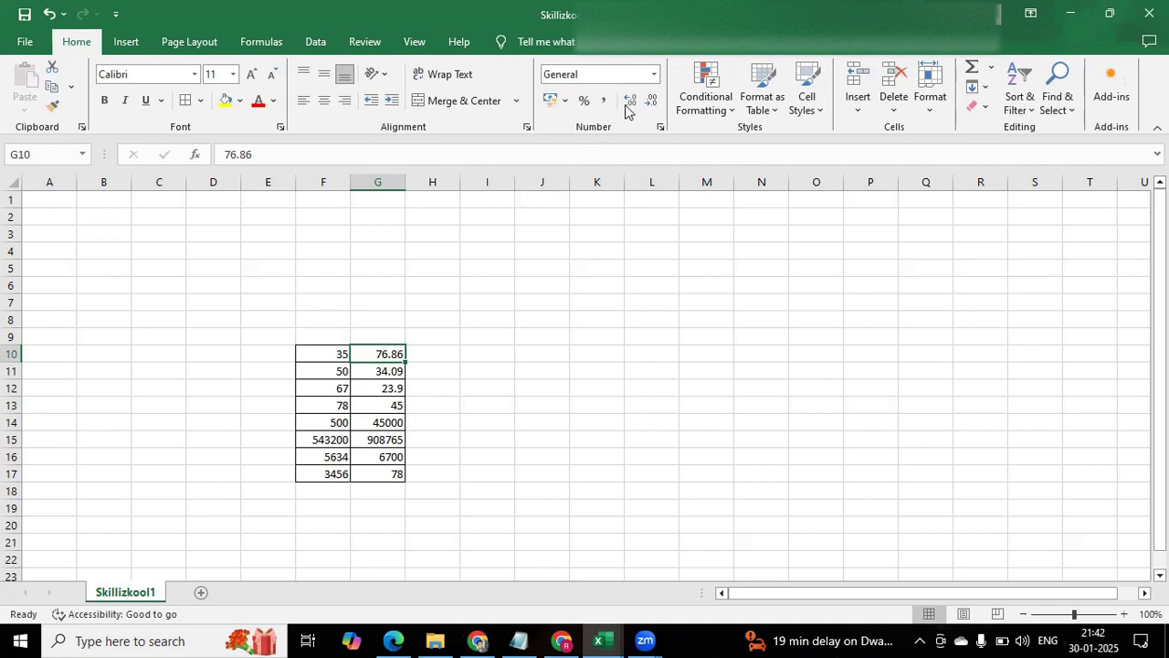
{"action": "left_click", "coordinate": [654, 75]}
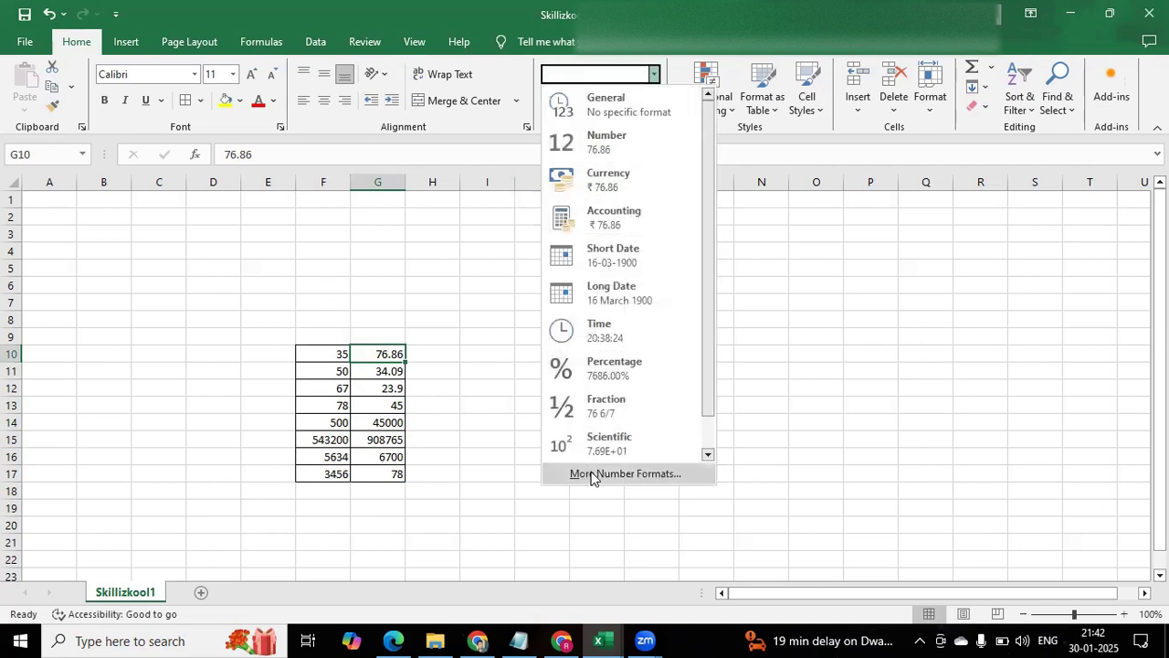
{"action": "left_click", "coordinate": [592, 471]}
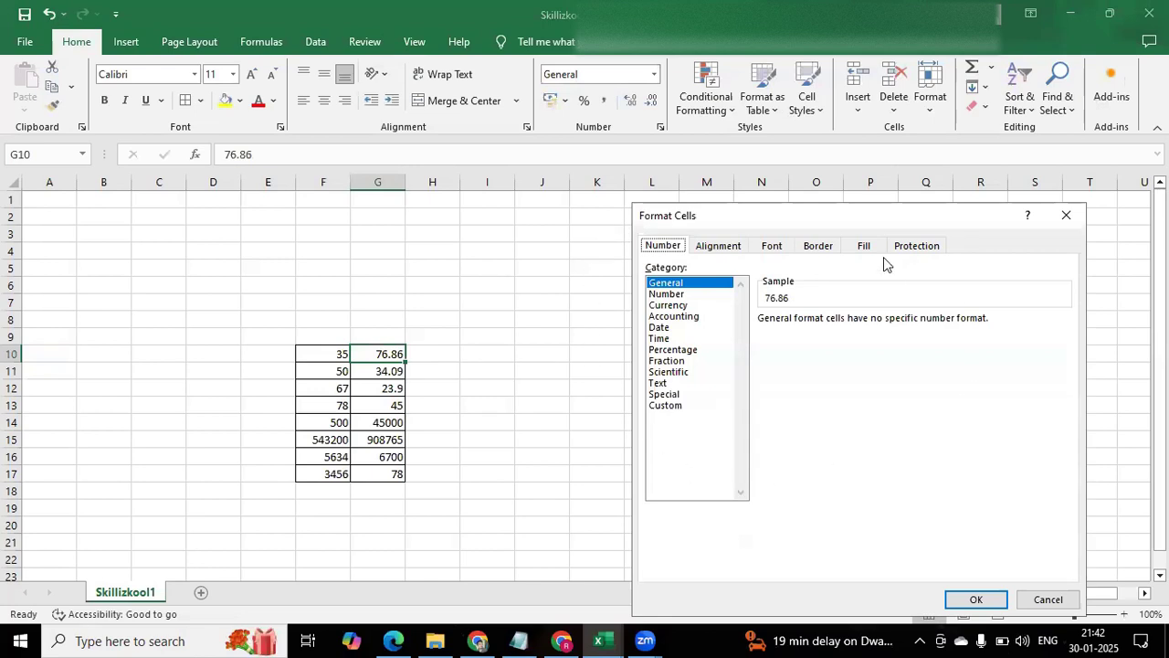
{"action": "left_click", "coordinate": [1065, 217]}
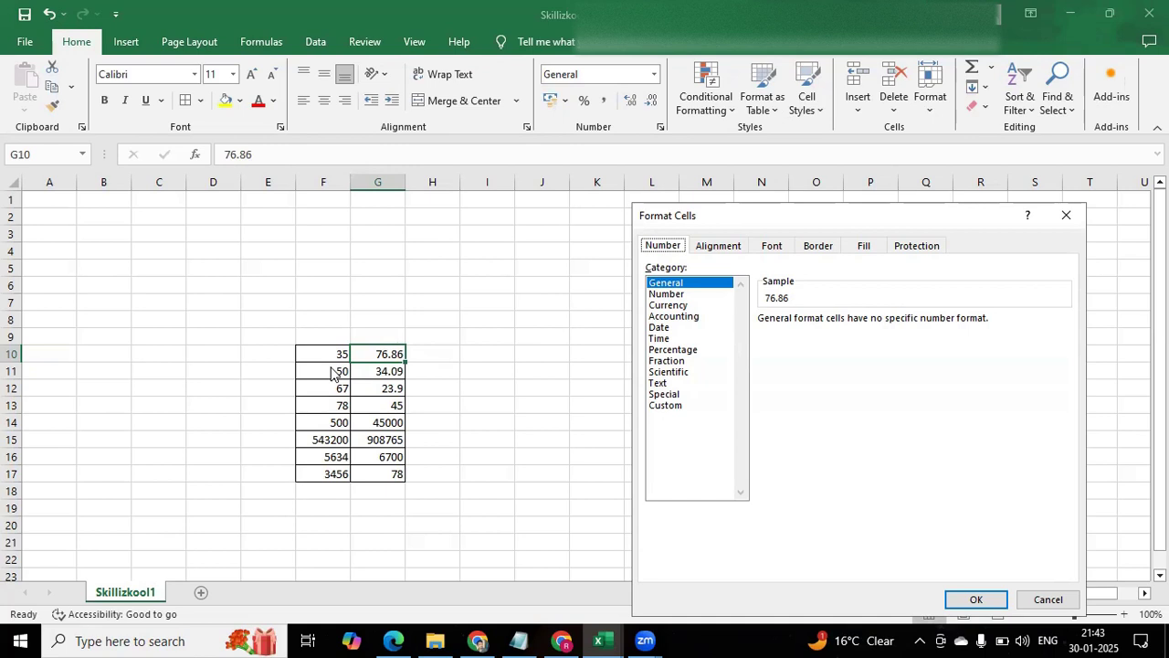
{"action": "left_click", "coordinate": [975, 600]}
- Check the number format and stored value of cells F10 to F17, comparing F10 and F11 with the others
{"action": "left_click", "coordinate": [333, 374]}
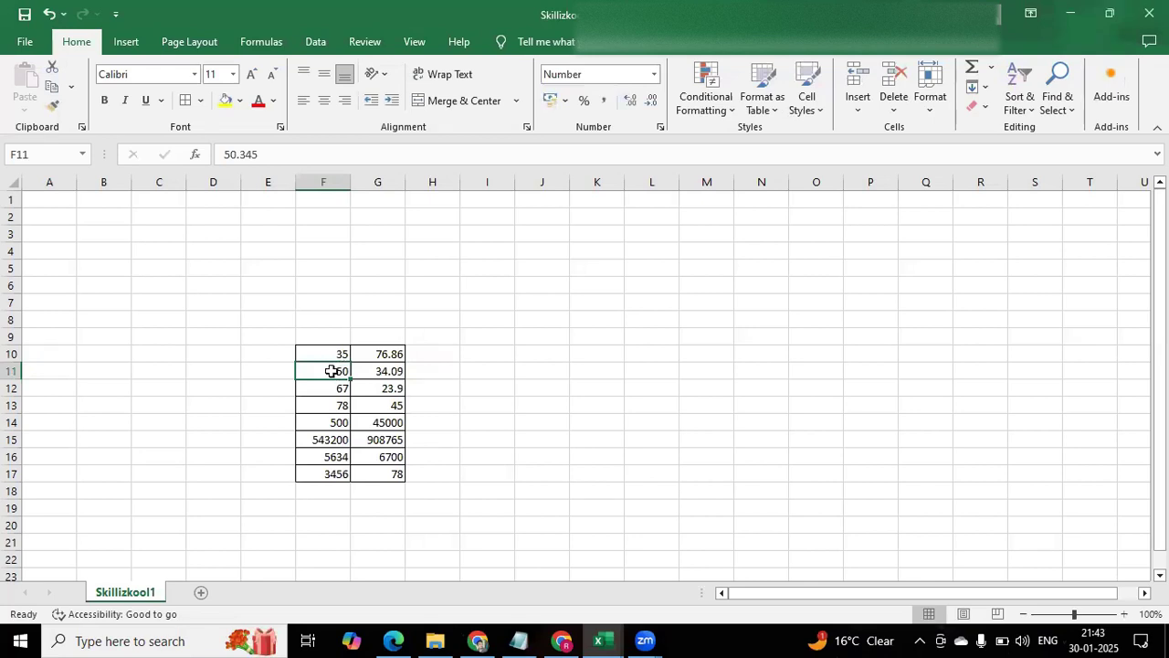
{"action": "left_click", "coordinate": [328, 353]}
{"action": "left_click", "coordinate": [328, 368]}
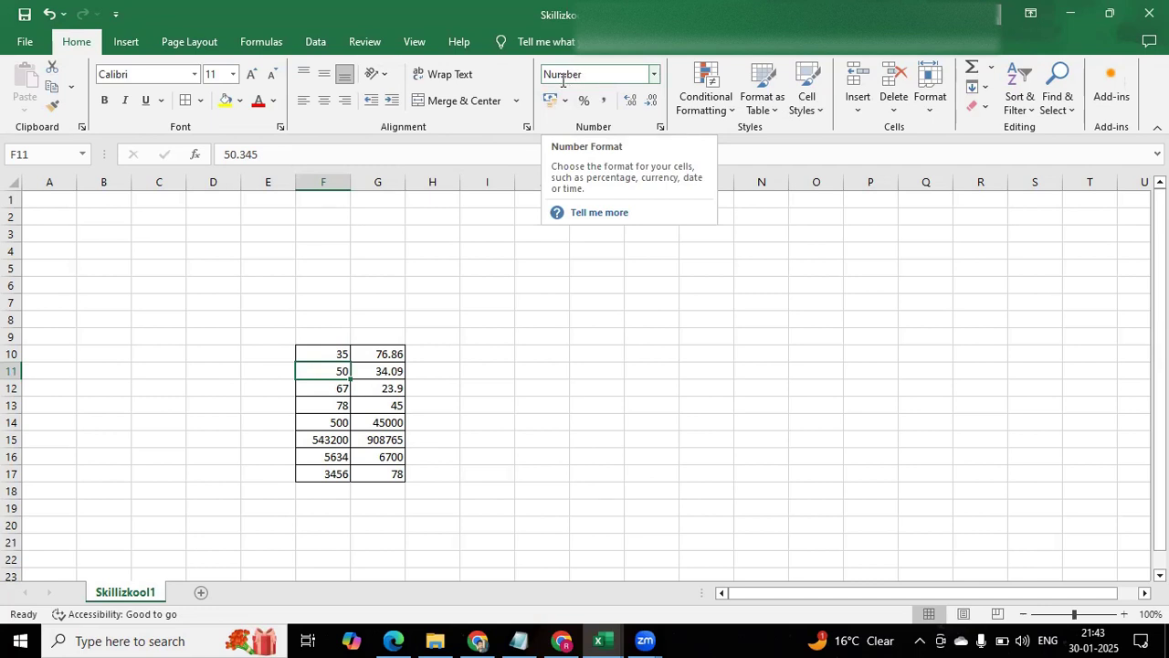
{"action": "left_click", "coordinate": [337, 353]}
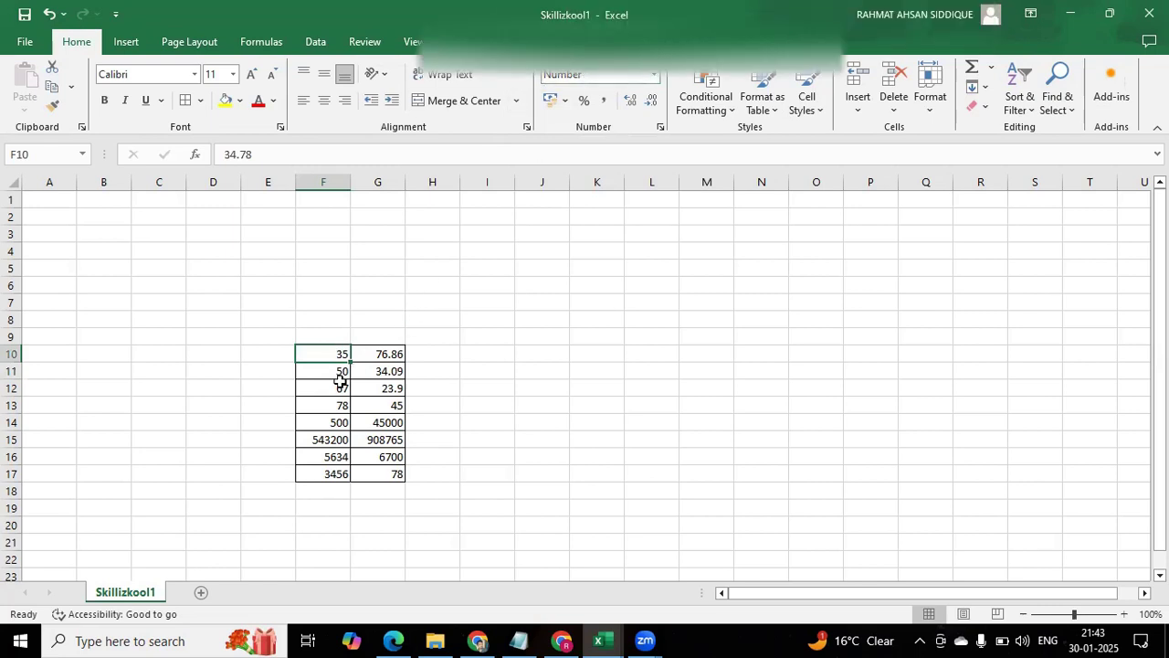
{"action": "left_click", "coordinate": [340, 387]}
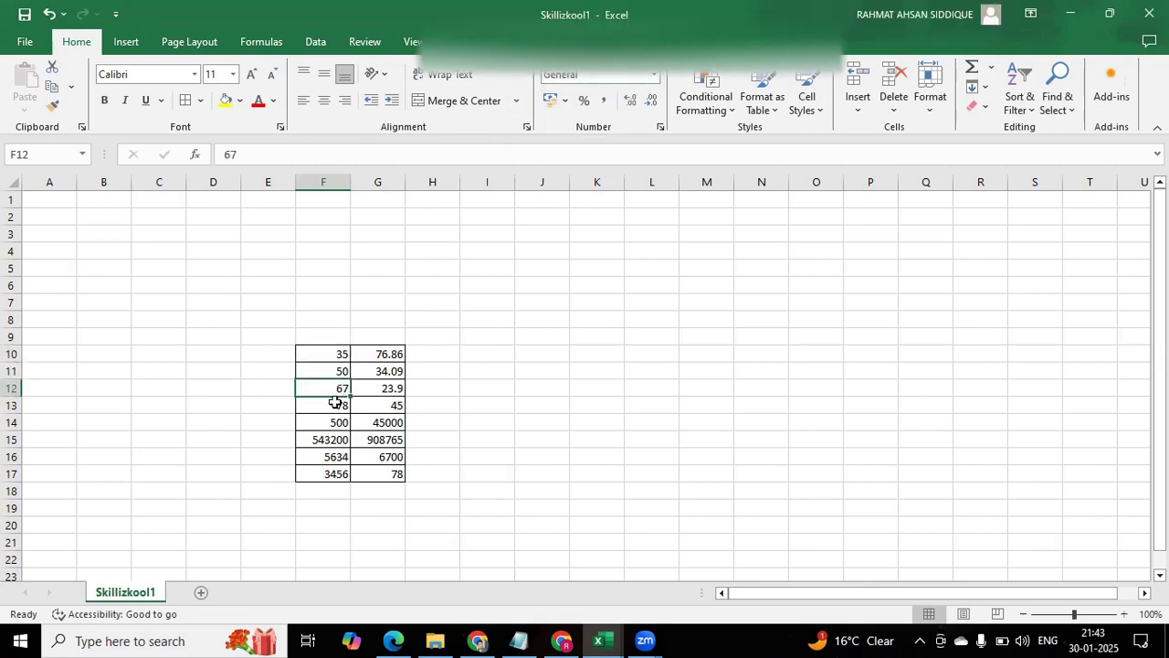
{"action": "left_click", "coordinate": [335, 405]}
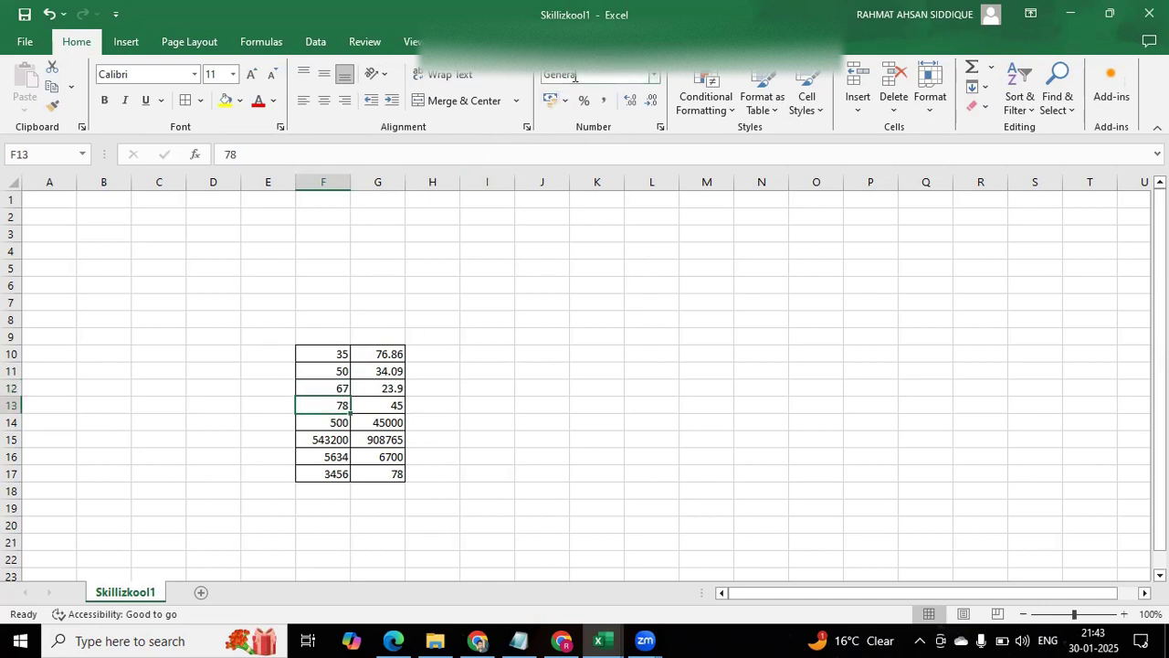
{"action": "left_click", "coordinate": [336, 372]}
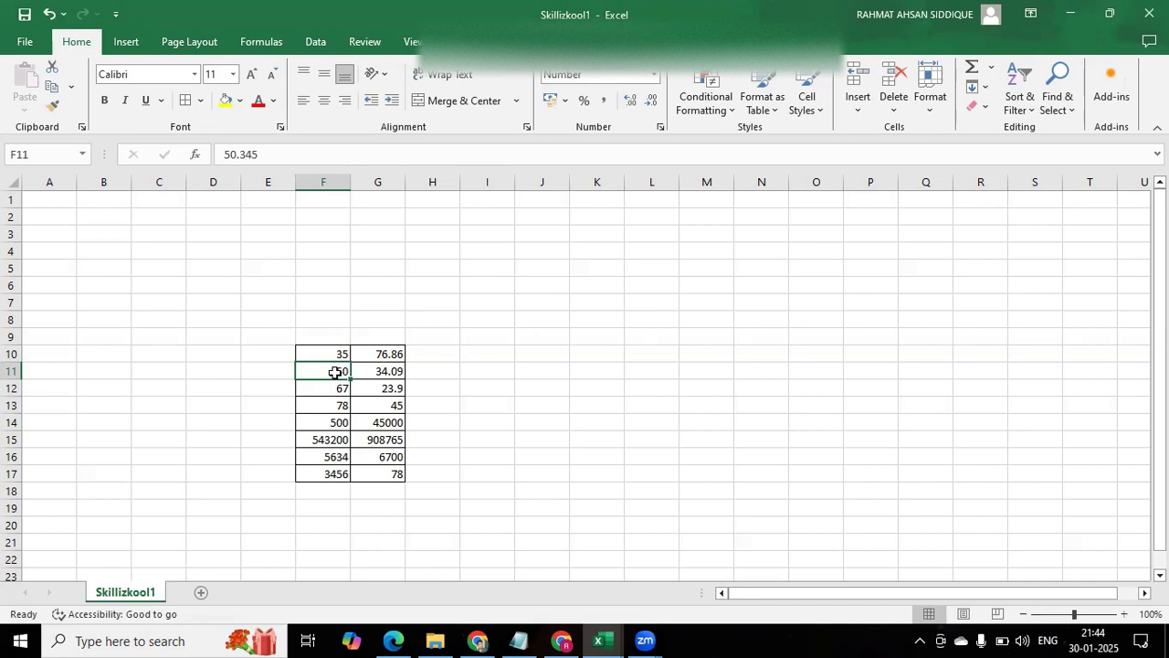
{"action": "left_click", "coordinate": [338, 425]}
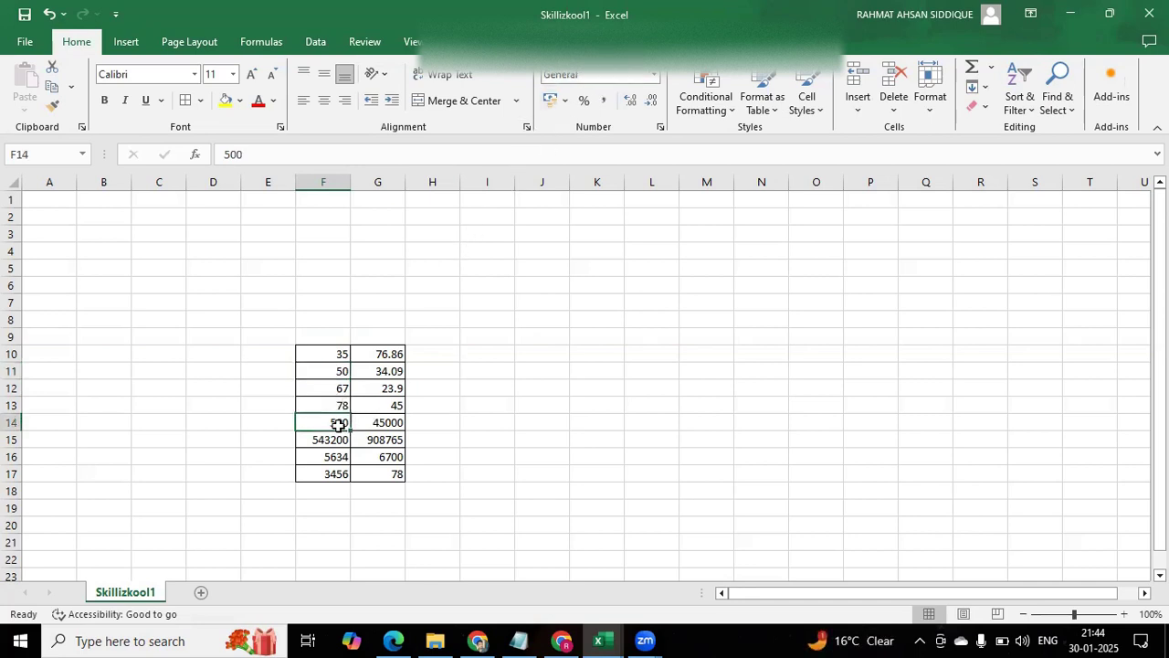
{"action": "left_click", "coordinate": [331, 441]}
{"action": "left_click", "coordinate": [333, 457]}
{"action": "left_click", "coordinate": [334, 473]}
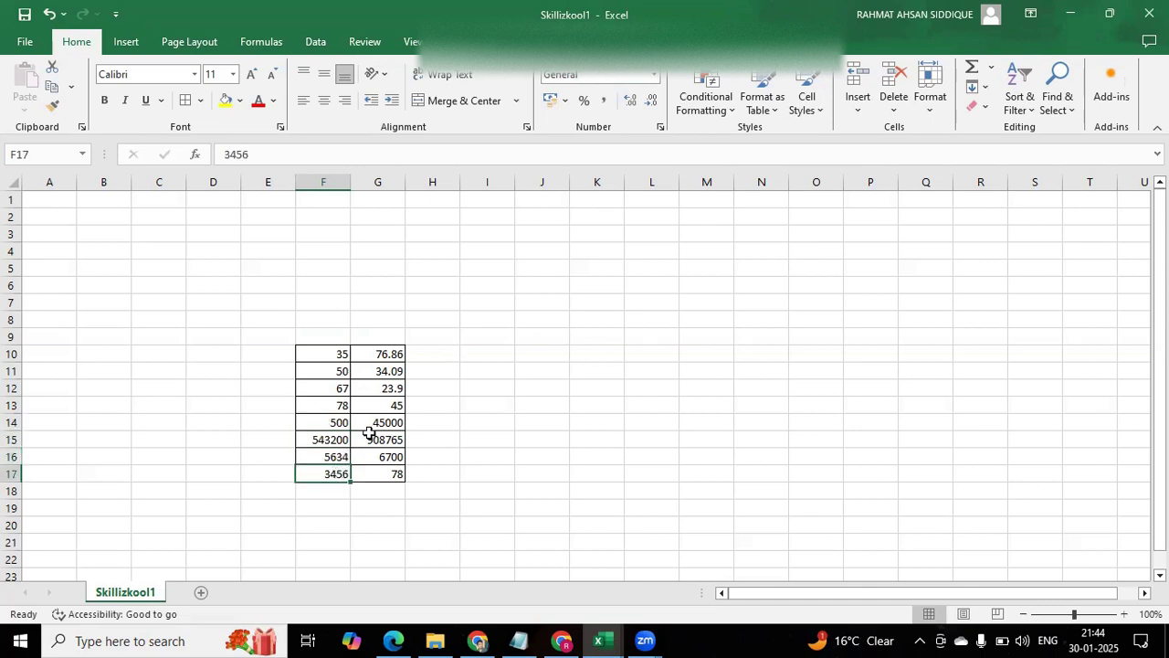
{"action": "left_click", "coordinate": [327, 372]}
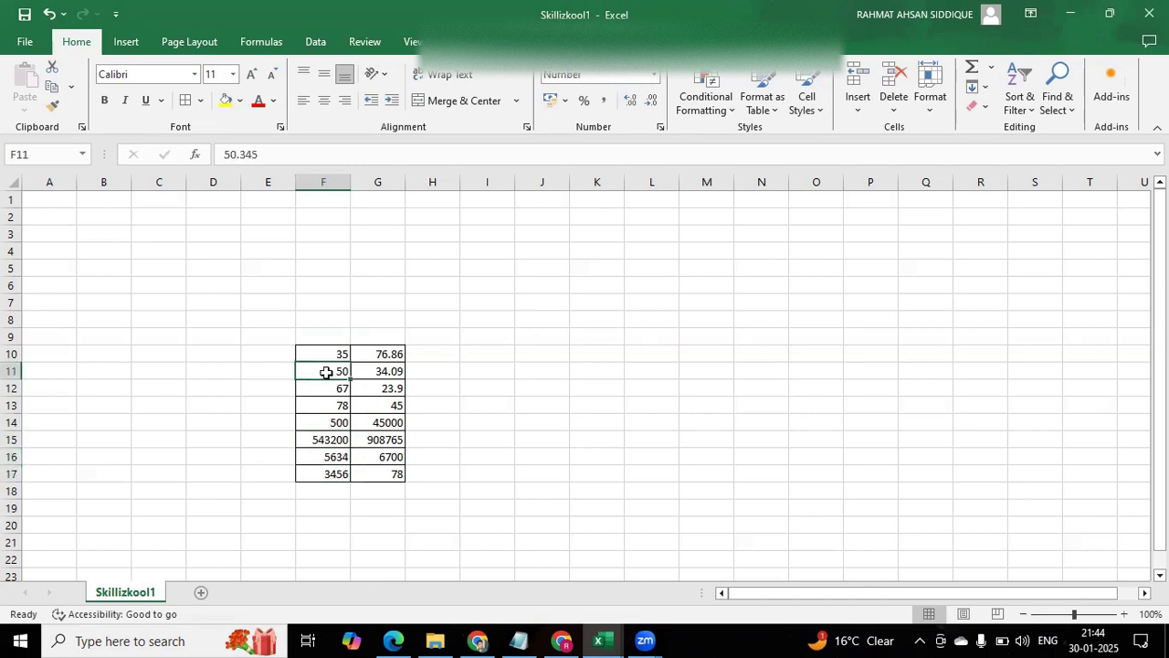
- Apply the Comma Style to cell G14 and reduce it to no decimal places
{"action": "left_click", "coordinate": [382, 422]}
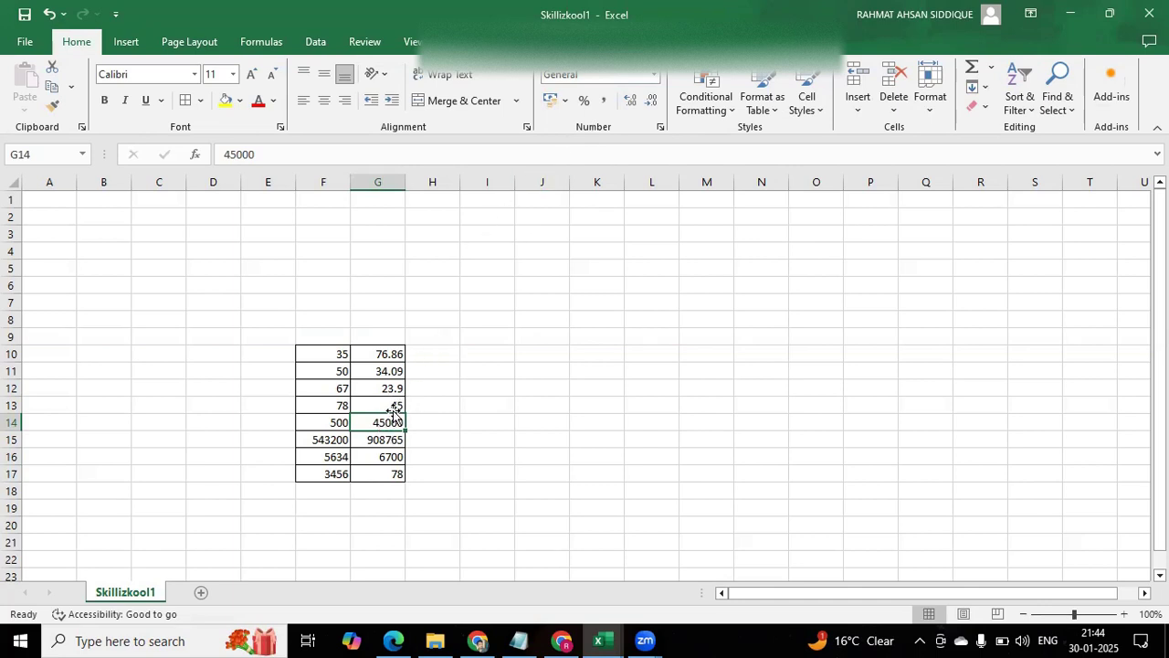
{"action": "left_click", "coordinate": [603, 103]}
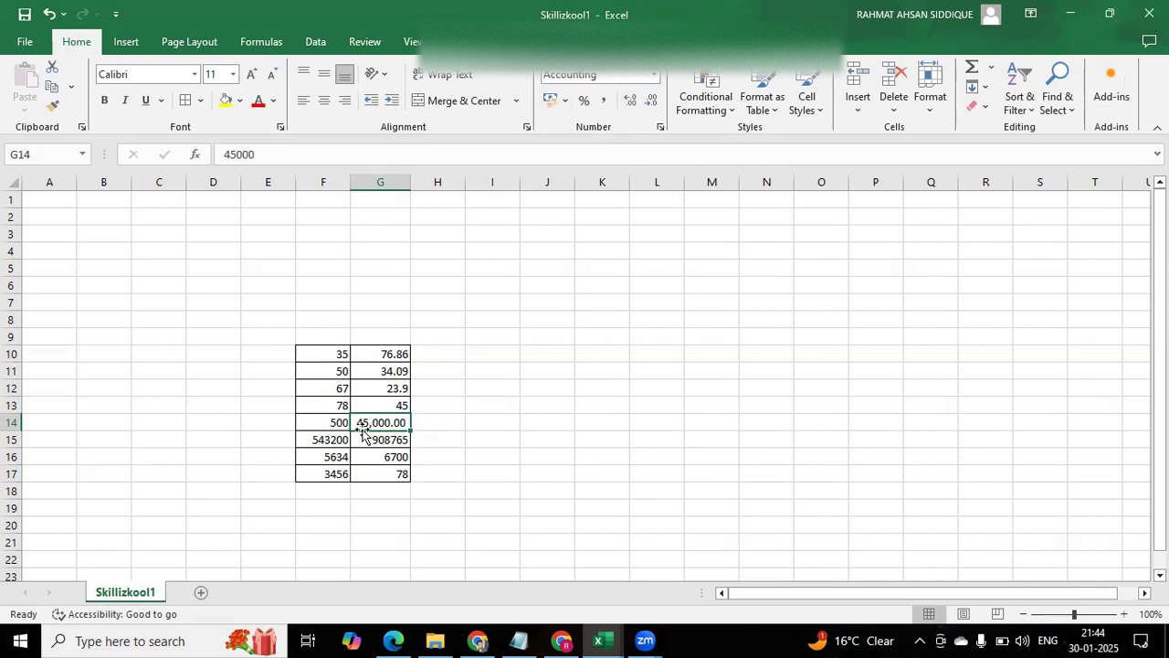
{"action": "left_click", "coordinate": [652, 101]}
{"action": "left_click", "coordinate": [651, 101]}
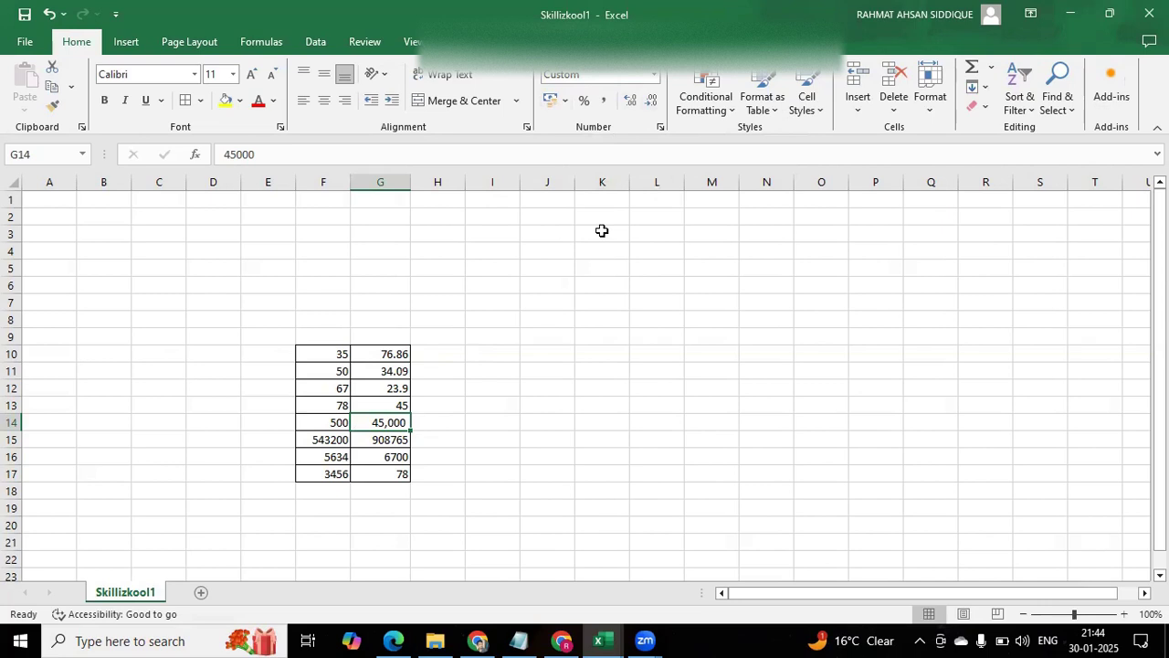
- Compare the General and Number categories and the 1000 separator option for cell G14, discarding any format change
{"action": "key", "text": "ctrl+1"}
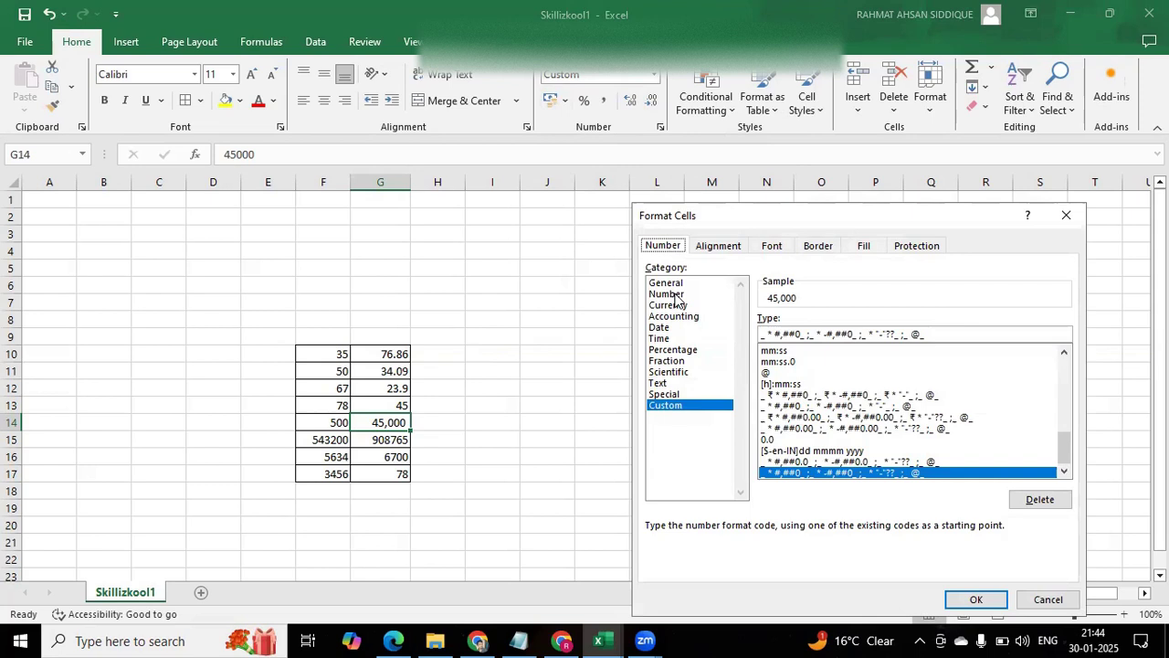
{"action": "left_click", "coordinate": [675, 294]}
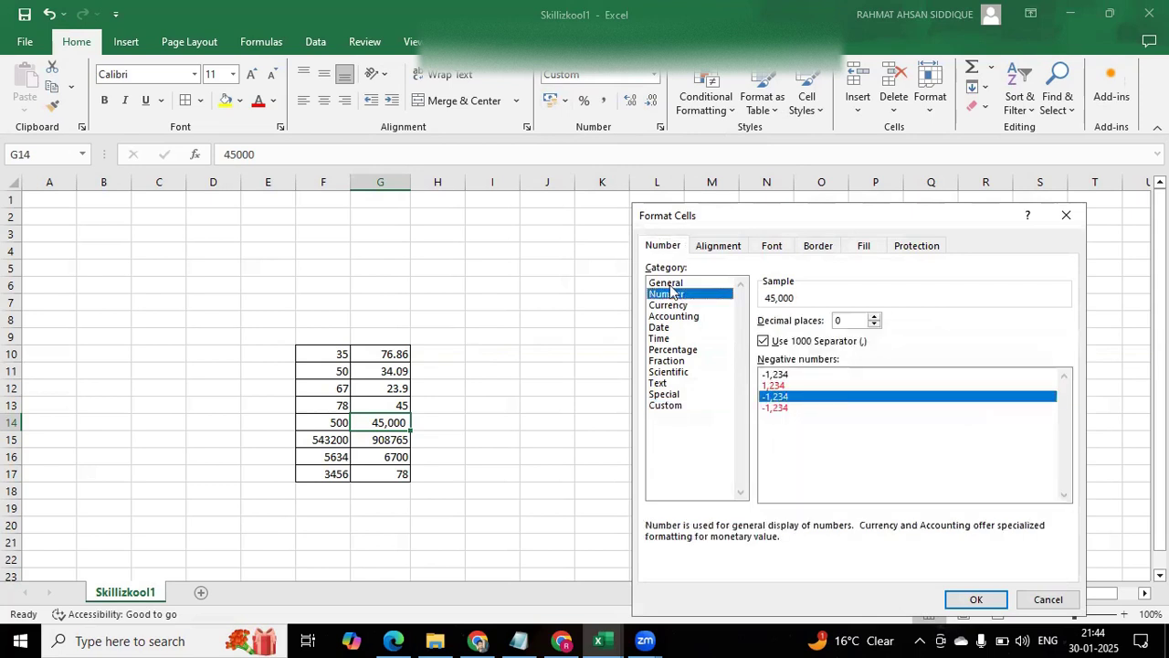
{"action": "left_click", "coordinate": [670, 284]}
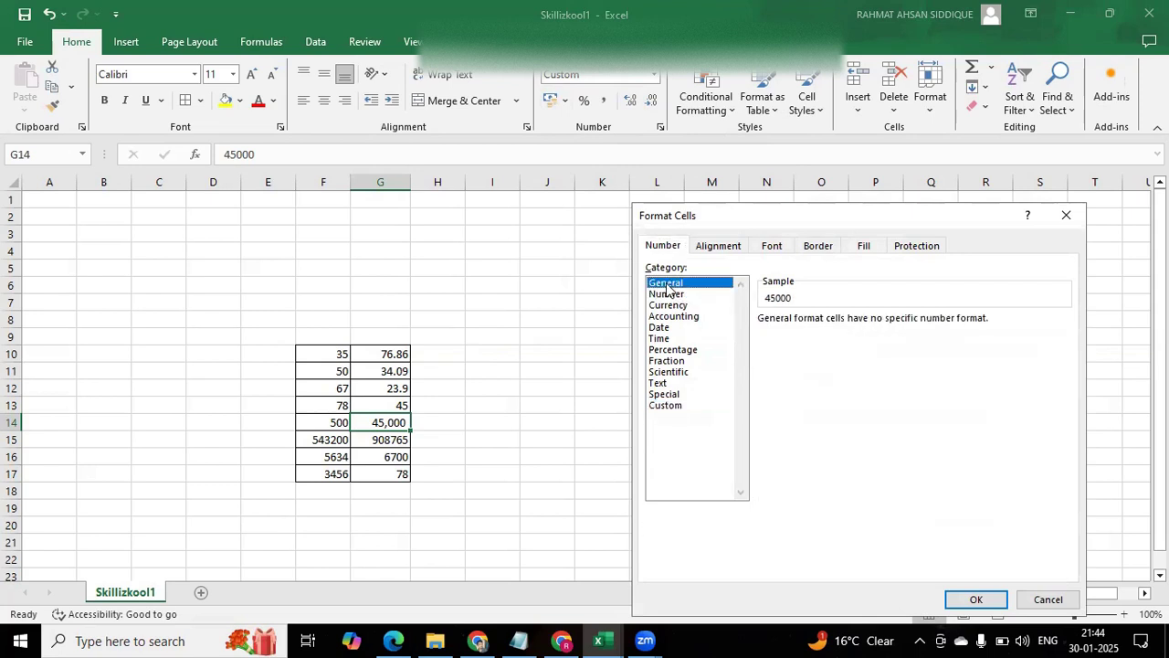
{"action": "left_click", "coordinate": [665, 293]}
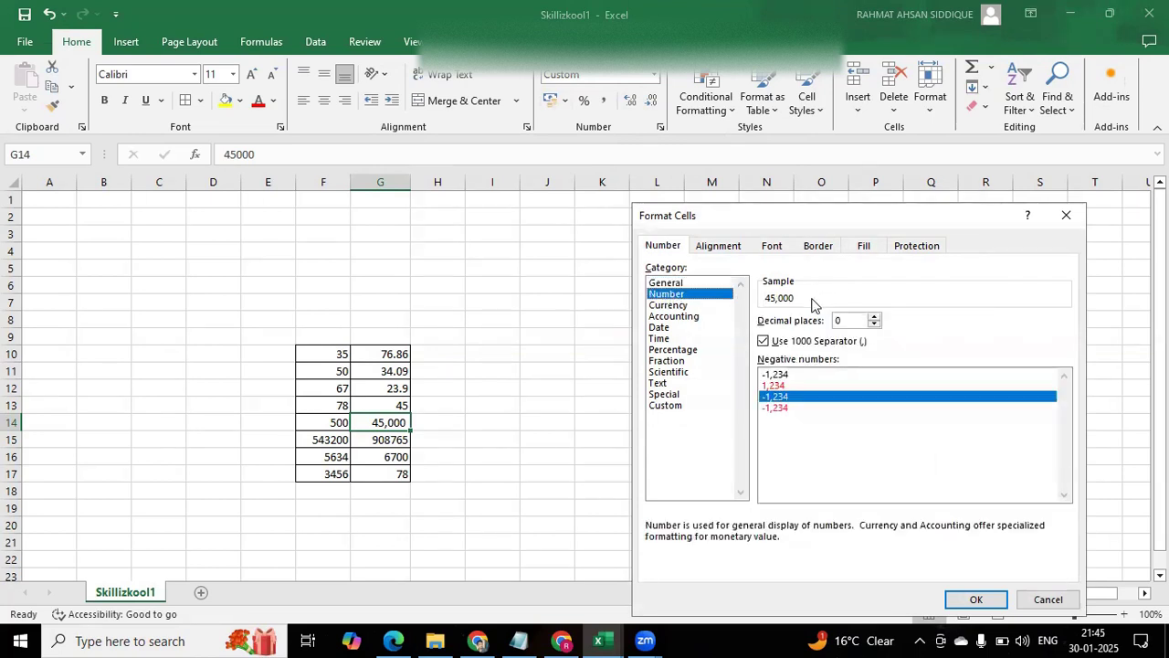
{"action": "left_click", "coordinate": [764, 342]}
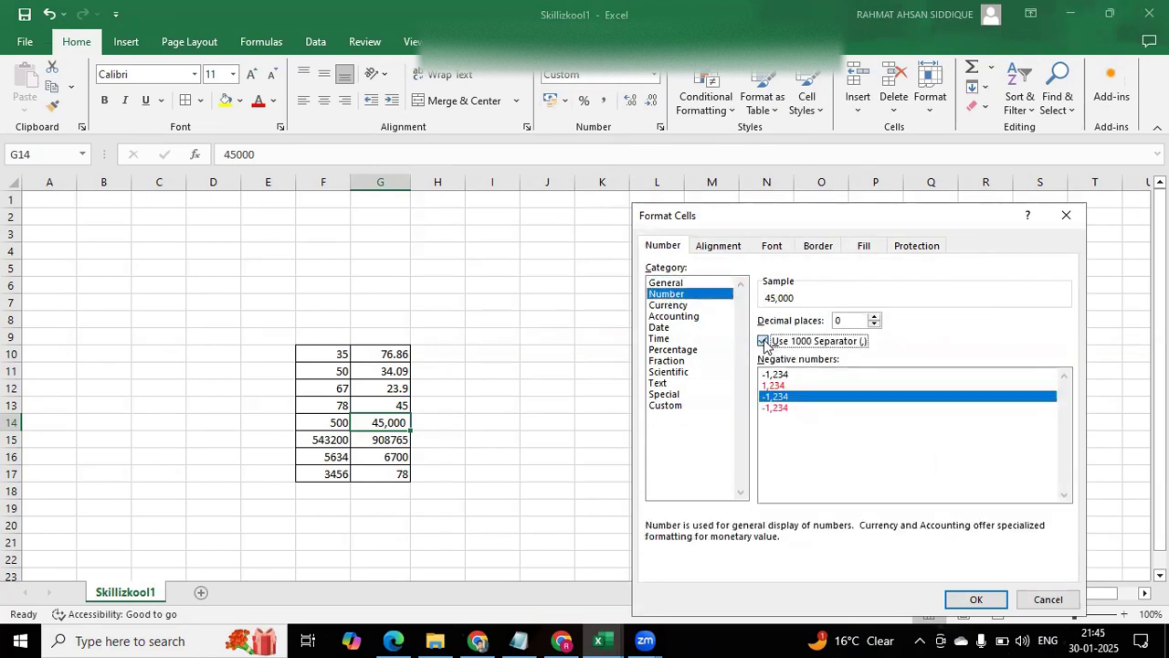
{"action": "left_click", "coordinate": [763, 341]}
{"action": "left_click", "coordinate": [1055, 599]}
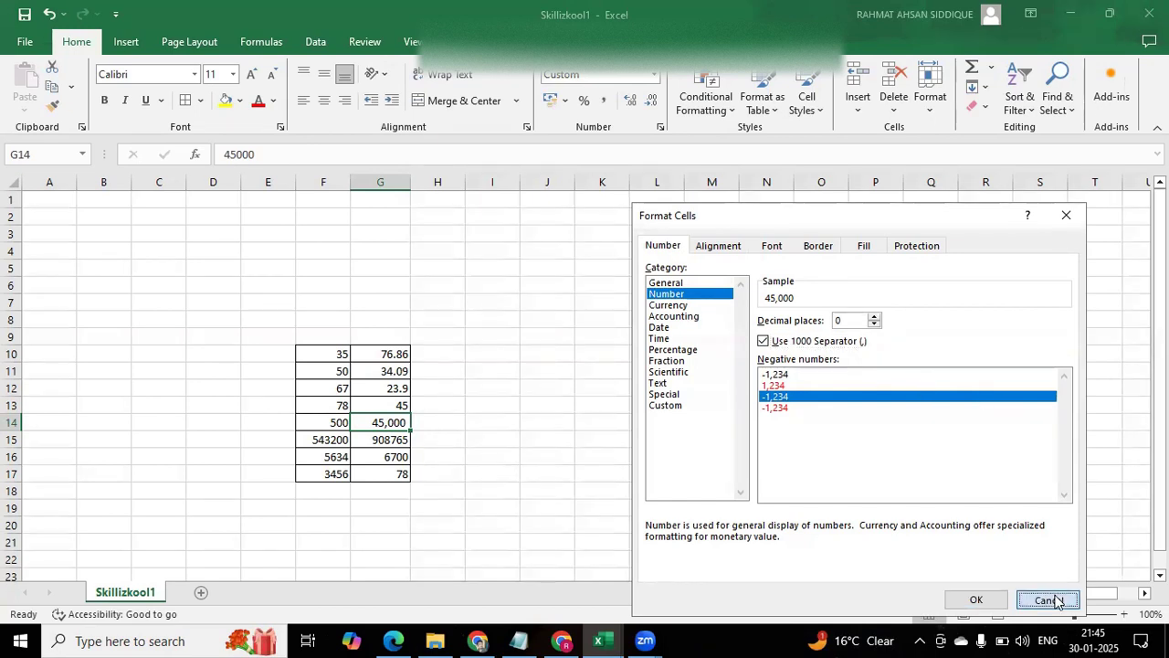
- Enter 4500 in cell H14, beside the bordered table
{"action": "left_click", "coordinate": [433, 426]}
{"action": "type", "text": "4500"}
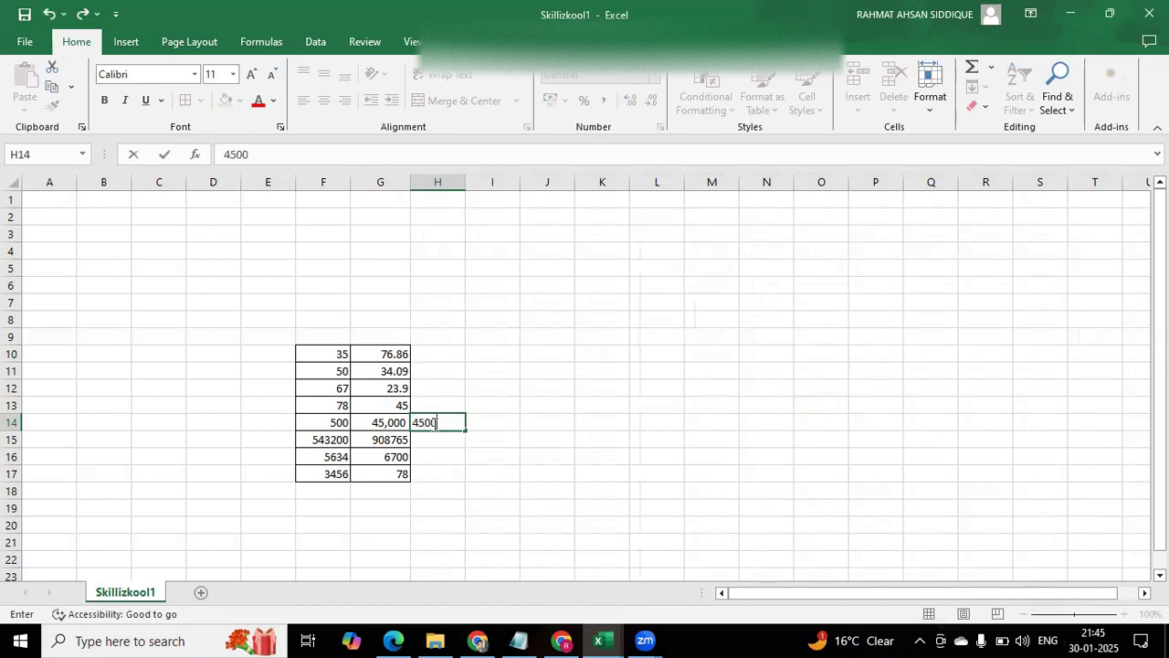
{"action": "left_click", "coordinate": [524, 386]}
- Format cell H14 as Number with the 1000 separator and 0 decimal places
{"action": "left_click", "coordinate": [439, 425]}
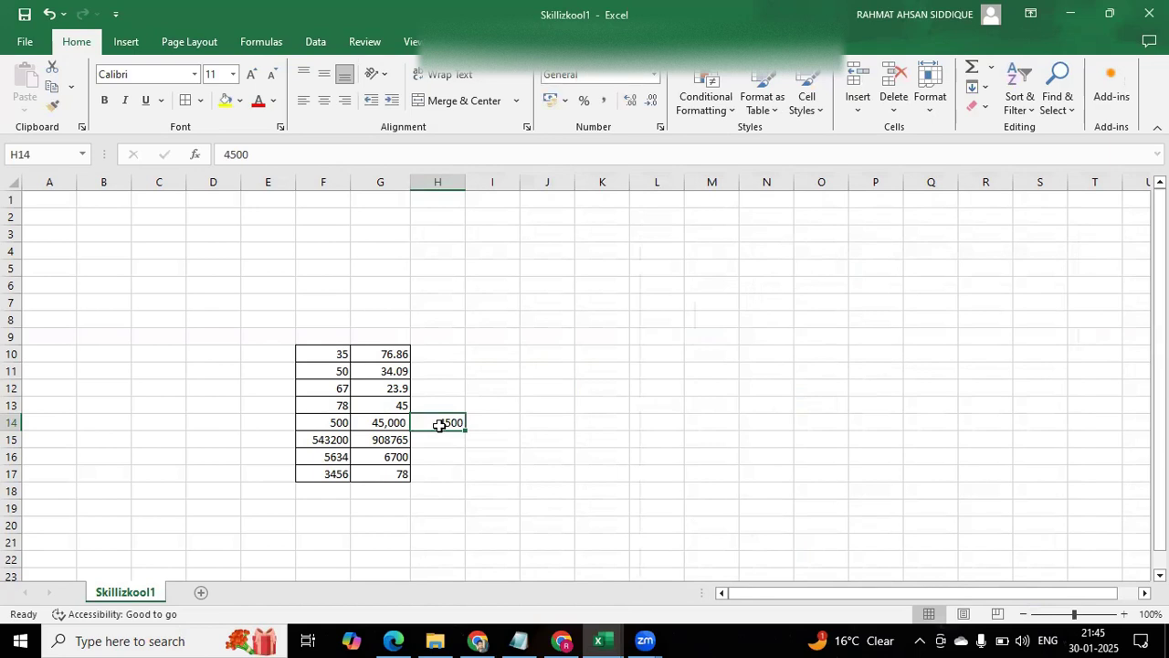
{"action": "key", "text": "ctrl+1"}
{"action": "left_click", "coordinate": [684, 295]}
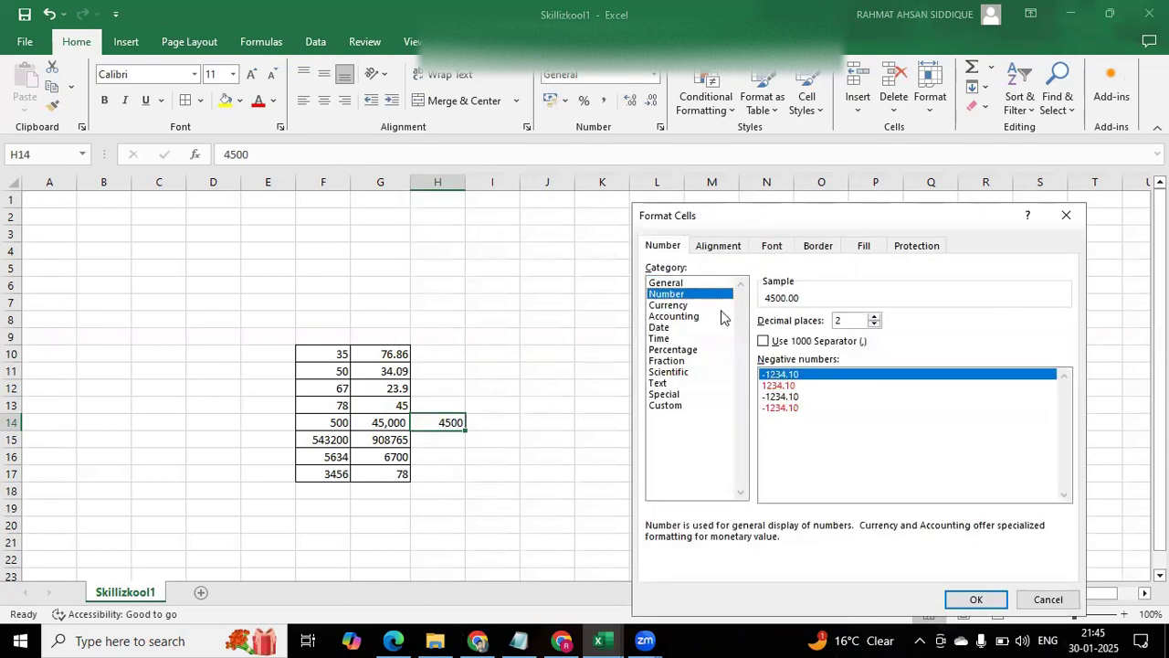
{"action": "left_click", "coordinate": [763, 342]}
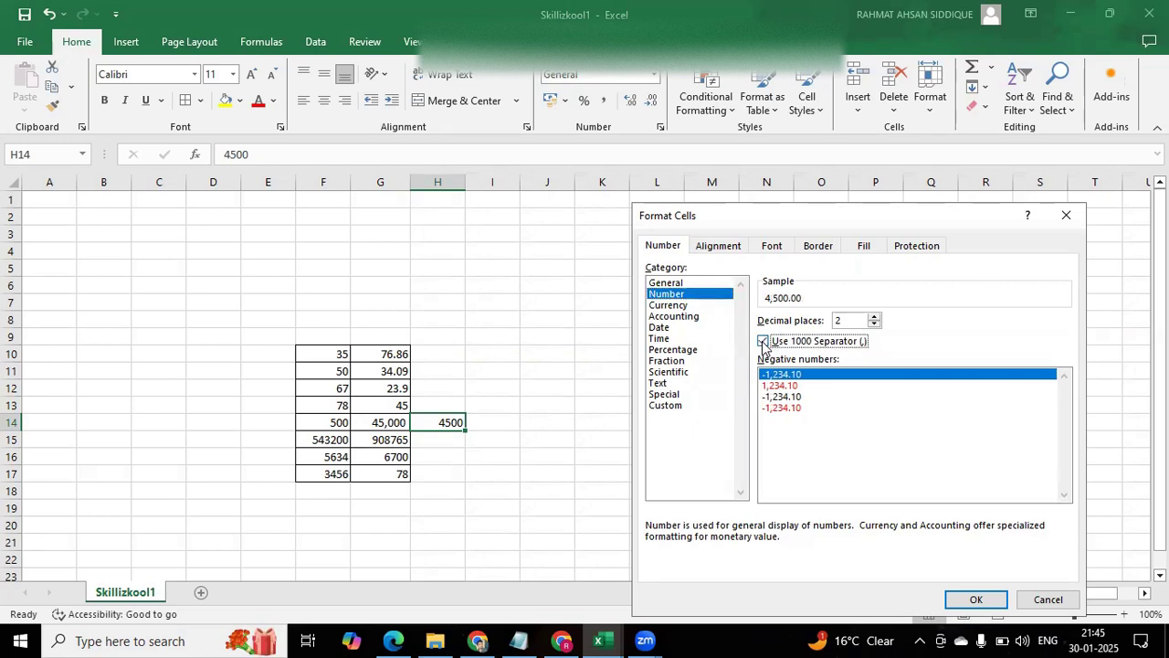
{"action": "left_click", "coordinate": [875, 325]}
{"action": "left_click", "coordinate": [875, 325]}
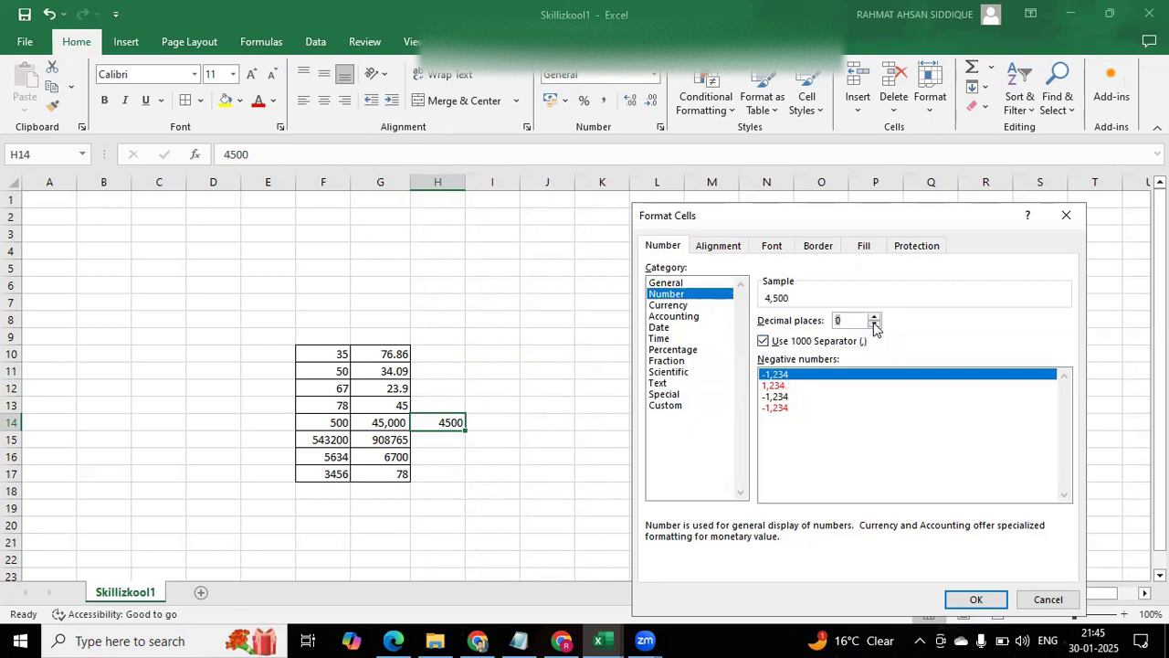
{"action": "left_click", "coordinate": [974, 600]}
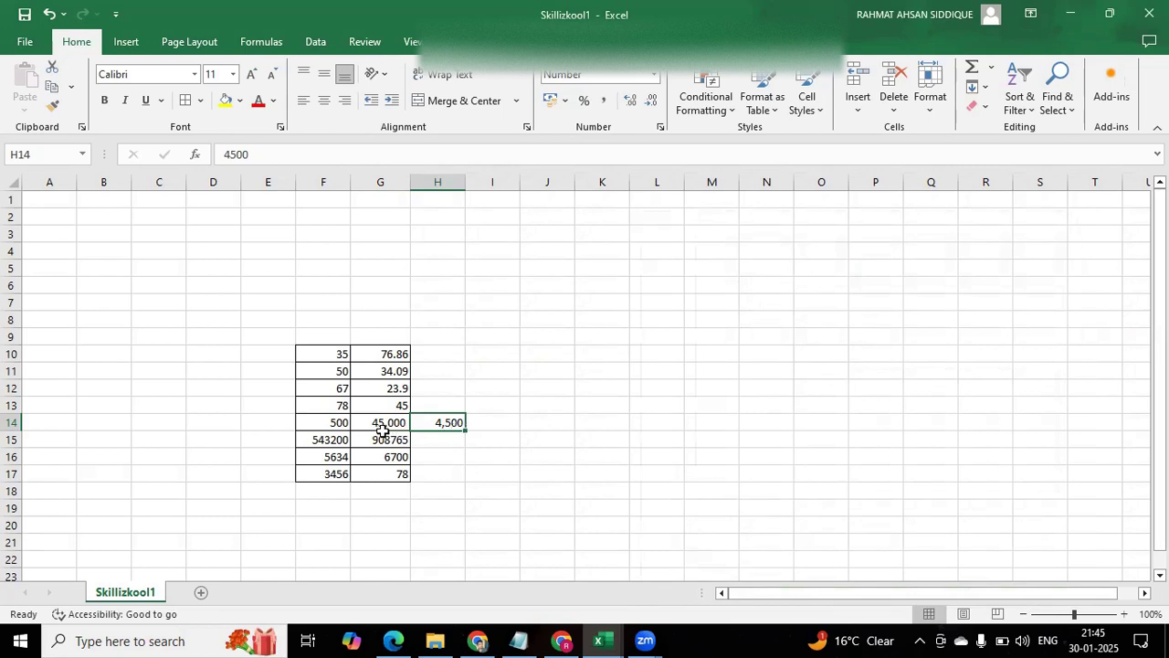
- Change the value in H14 to 45000 and compare its format with that of G14
{"action": "double_click", "coordinate": [458, 422]}
{"action": "type", "text": "0"}
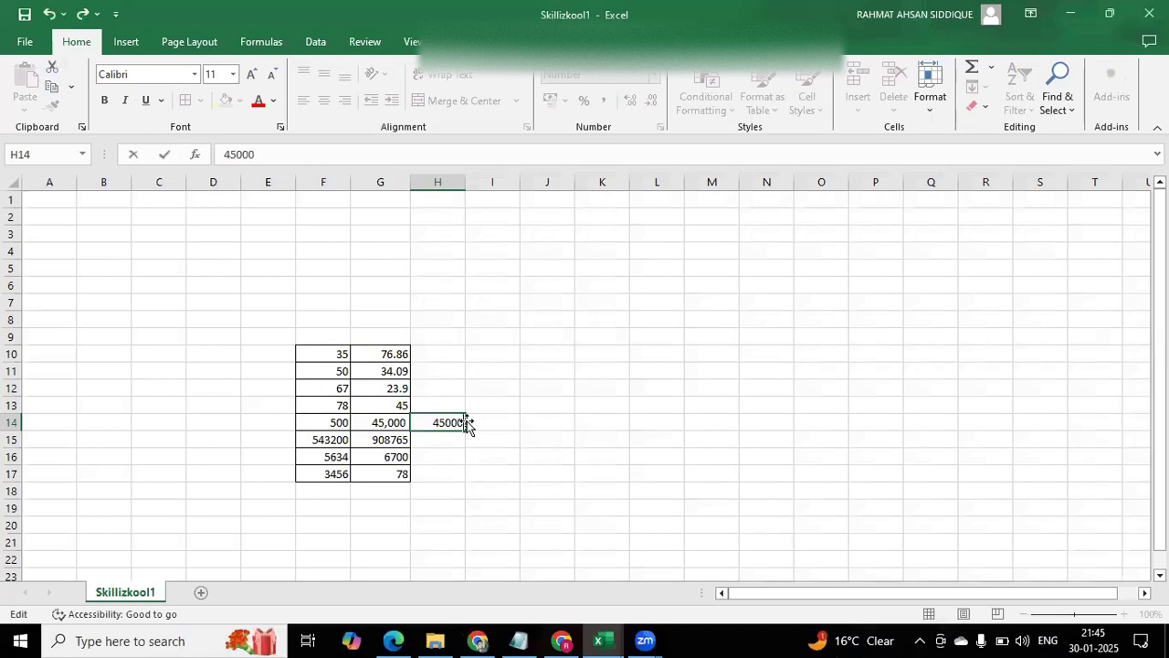
{"action": "key", "text": "Return"}
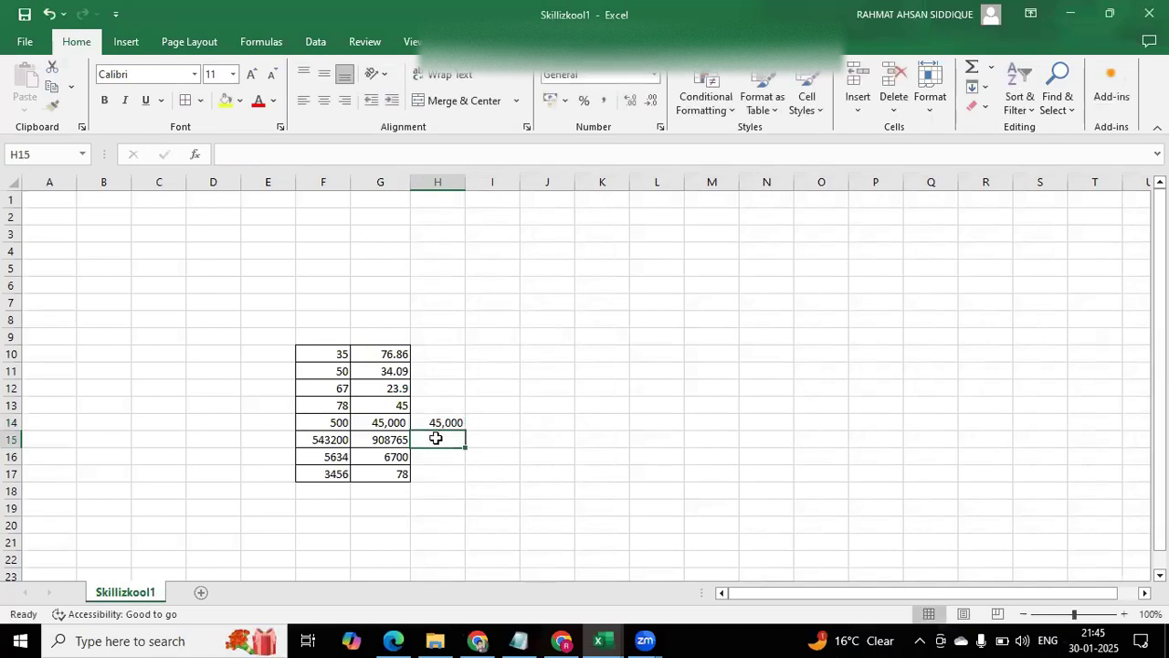
{"action": "left_click", "coordinate": [380, 422]}
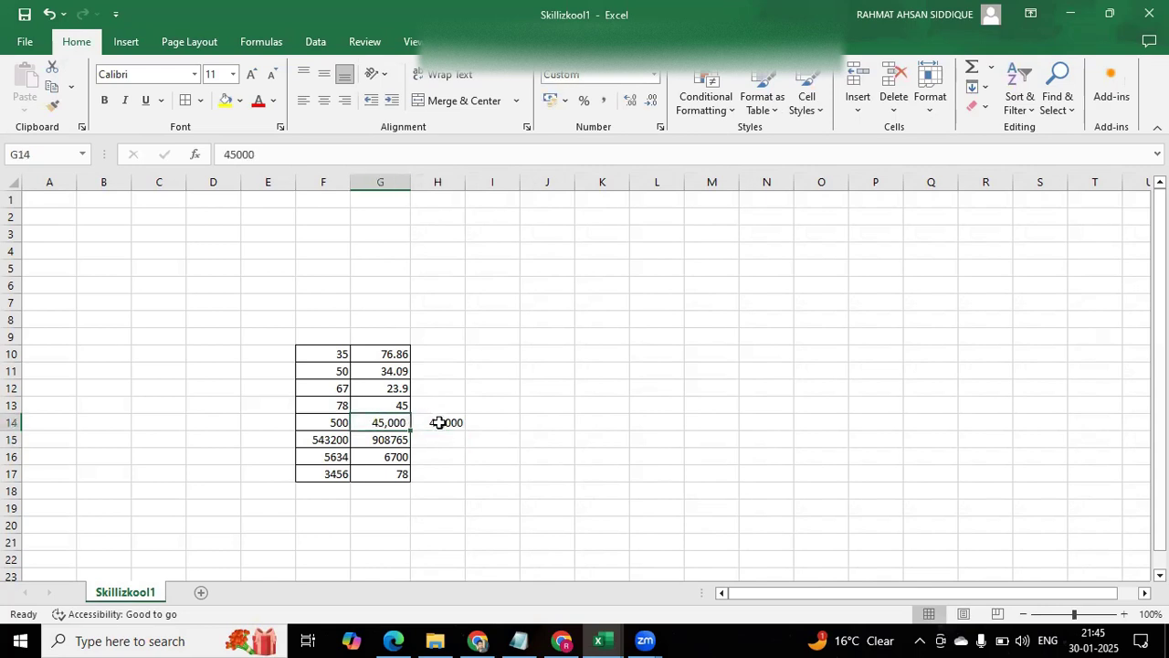
{"action": "left_click", "coordinate": [445, 422]}
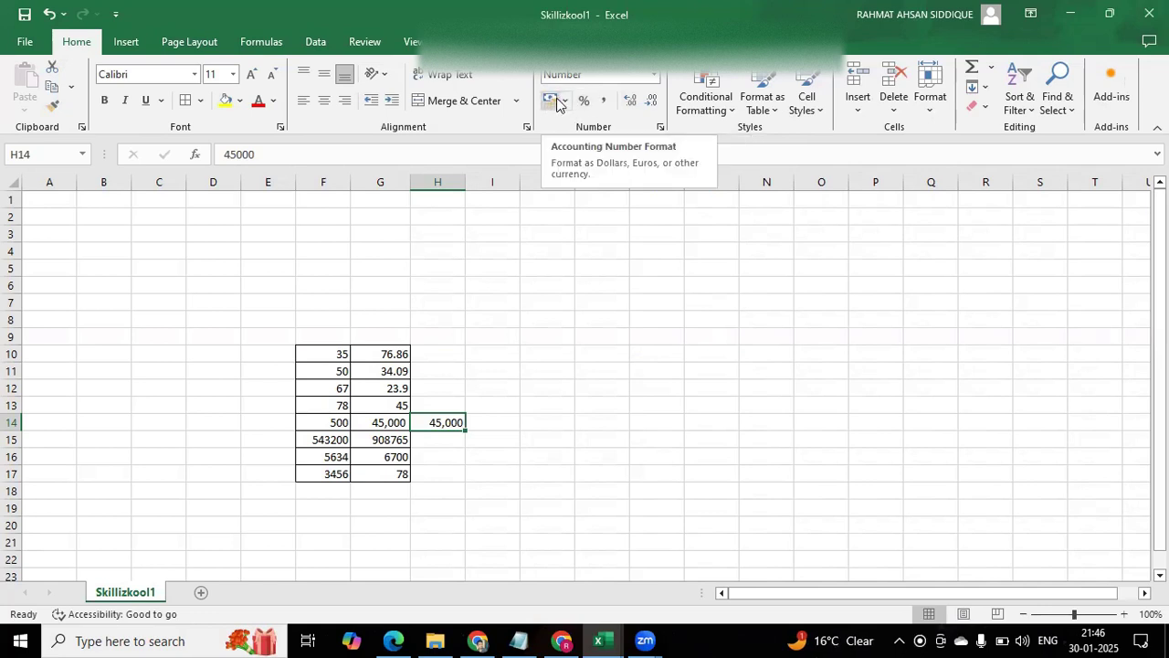
- Apply the ₹ English (India) accounting number format to cell G13
{"action": "left_click", "coordinate": [565, 100]}
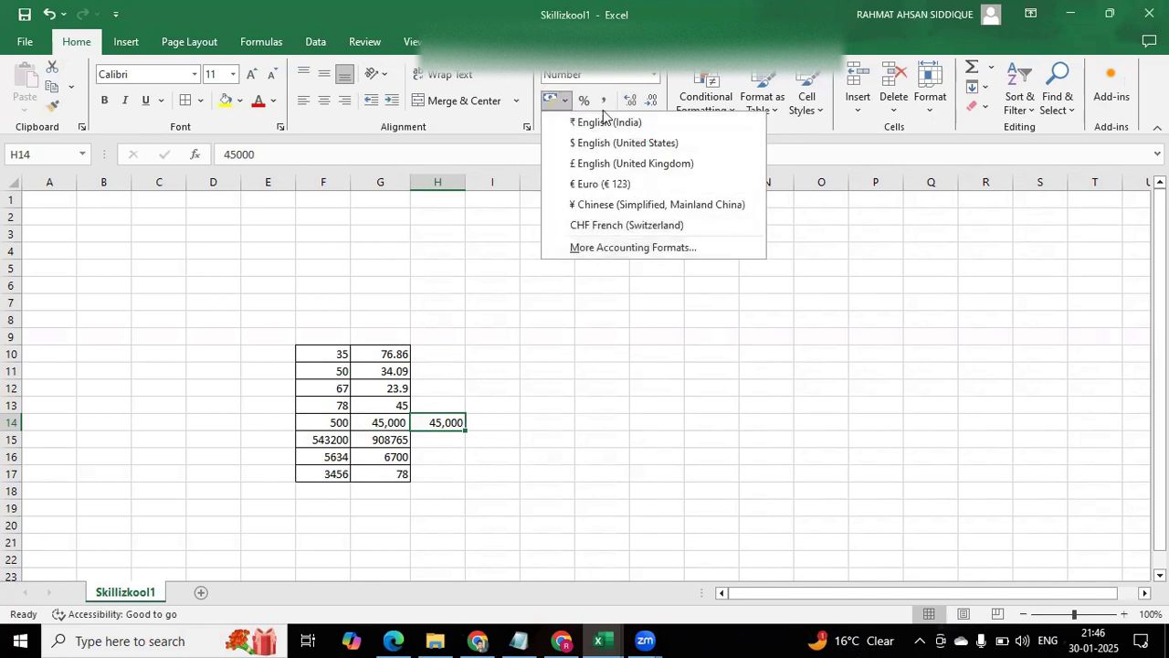
{"action": "left_click", "coordinate": [380, 409]}
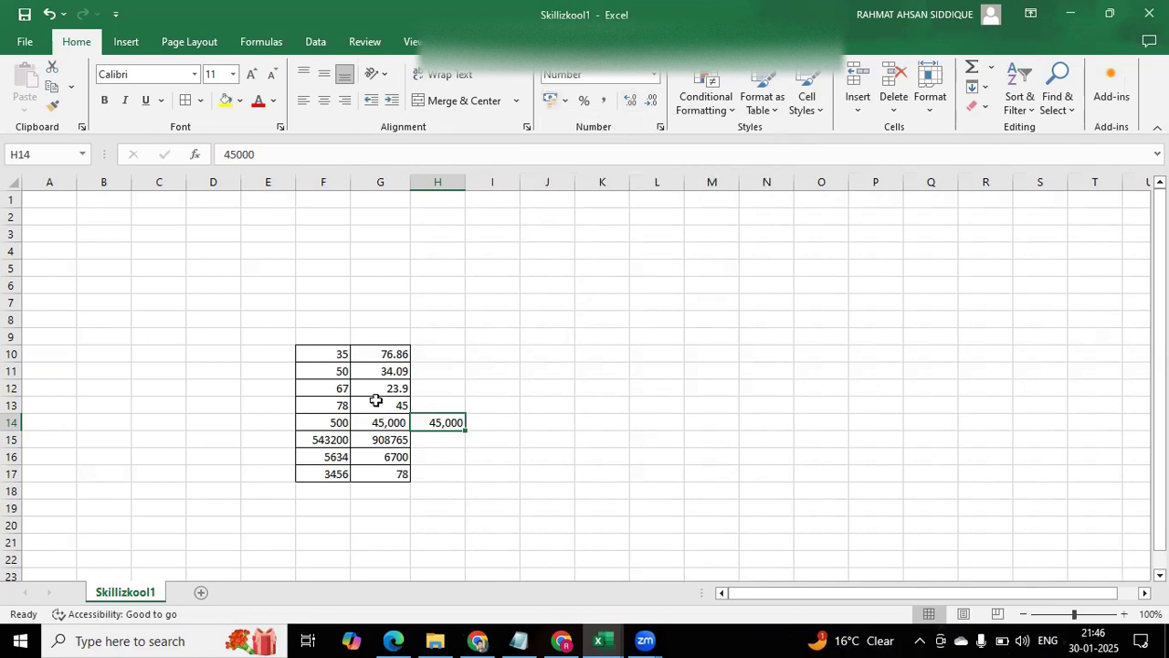
{"action": "left_click", "coordinate": [385, 407]}
{"action": "left_click", "coordinate": [564, 100]}
{"action": "left_click", "coordinate": [583, 123]}
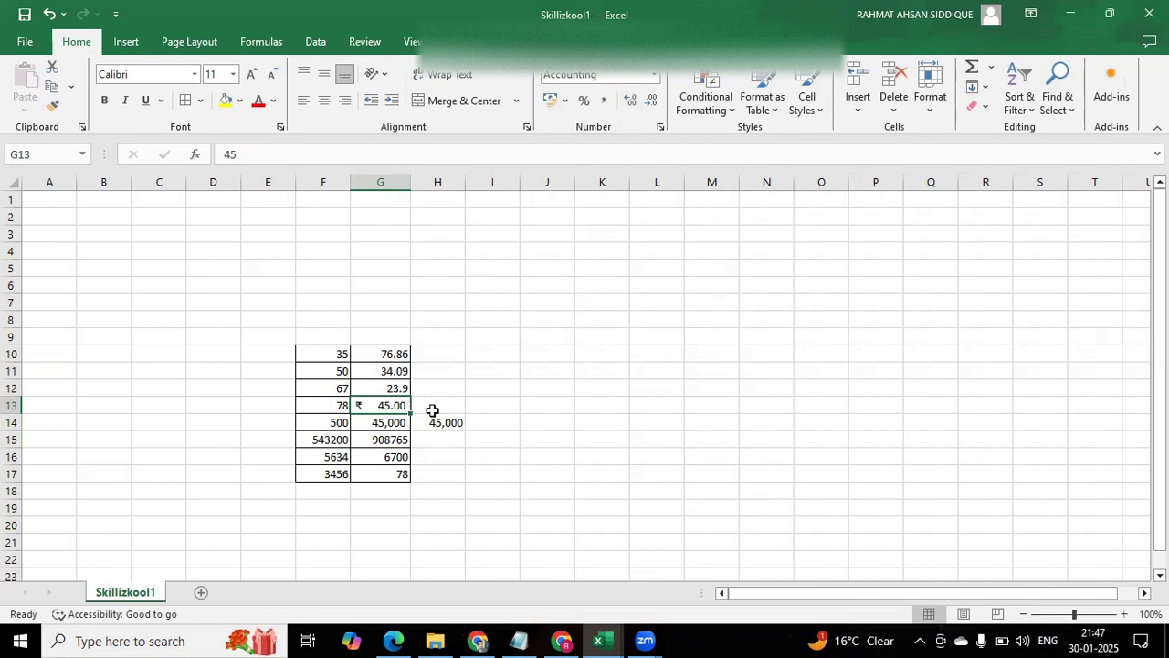
- Review the available number formats and Format Cells categories for G13 without changing it, and compare it with neighbouring cells
{"action": "left_click", "coordinate": [653, 76]}
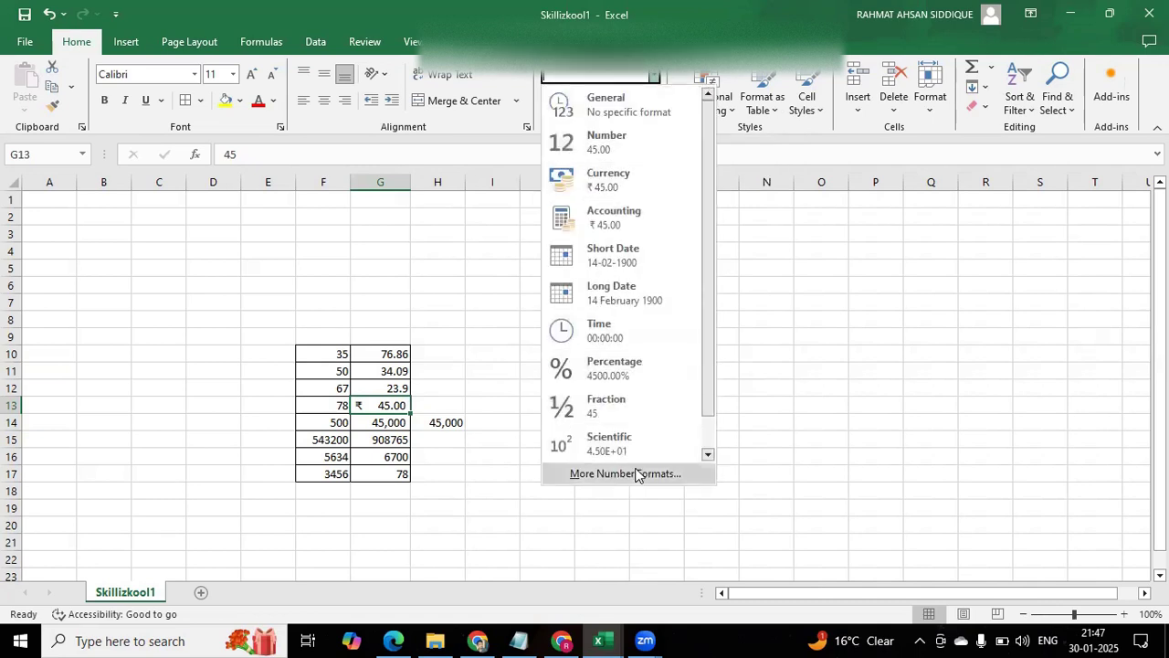
{"action": "left_click", "coordinate": [787, 376]}
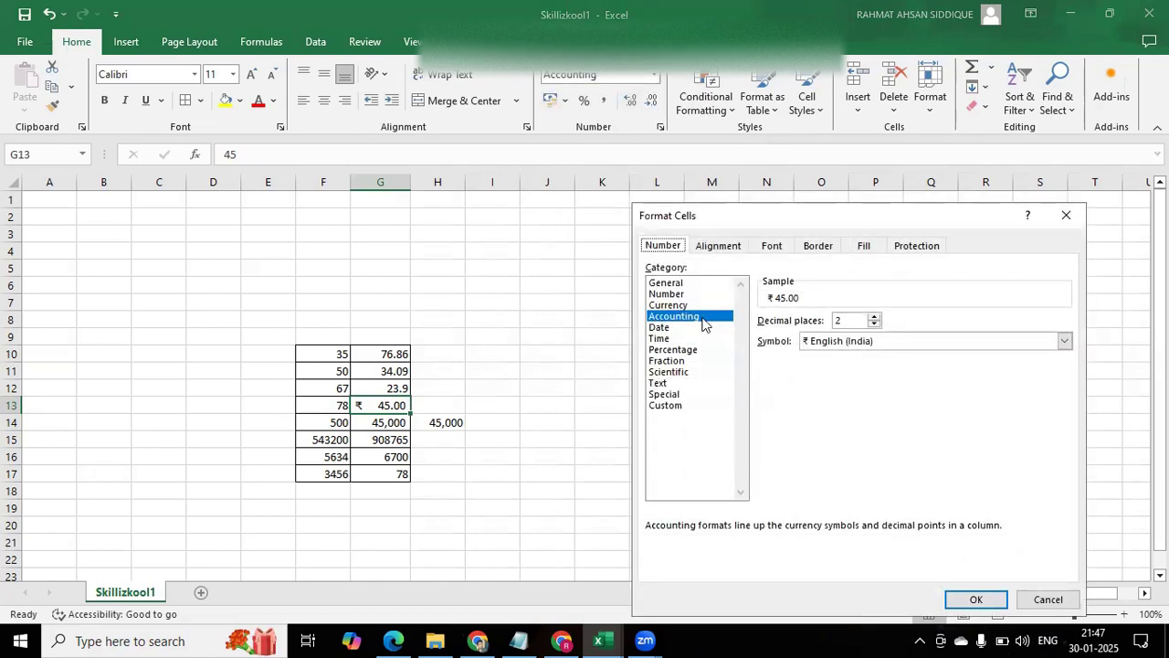
{"action": "left_click", "coordinate": [676, 282]}
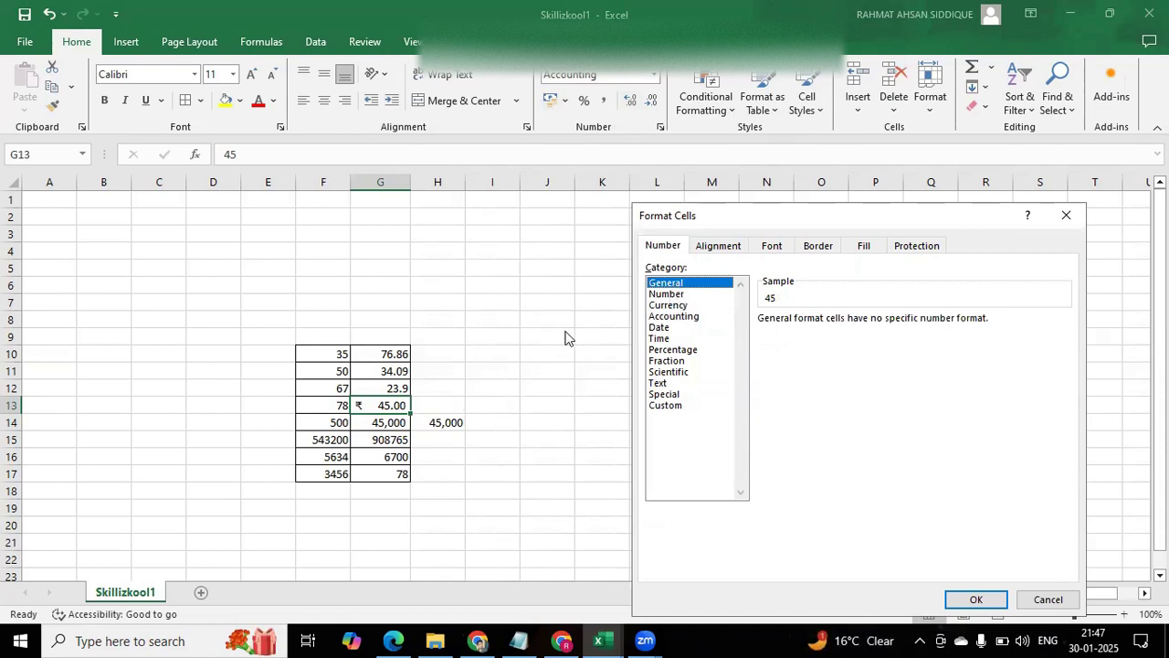
{"action": "left_click", "coordinate": [1065, 218]}
{"action": "left_click", "coordinate": [385, 438]}
{"action": "left_click", "coordinate": [386, 405]}
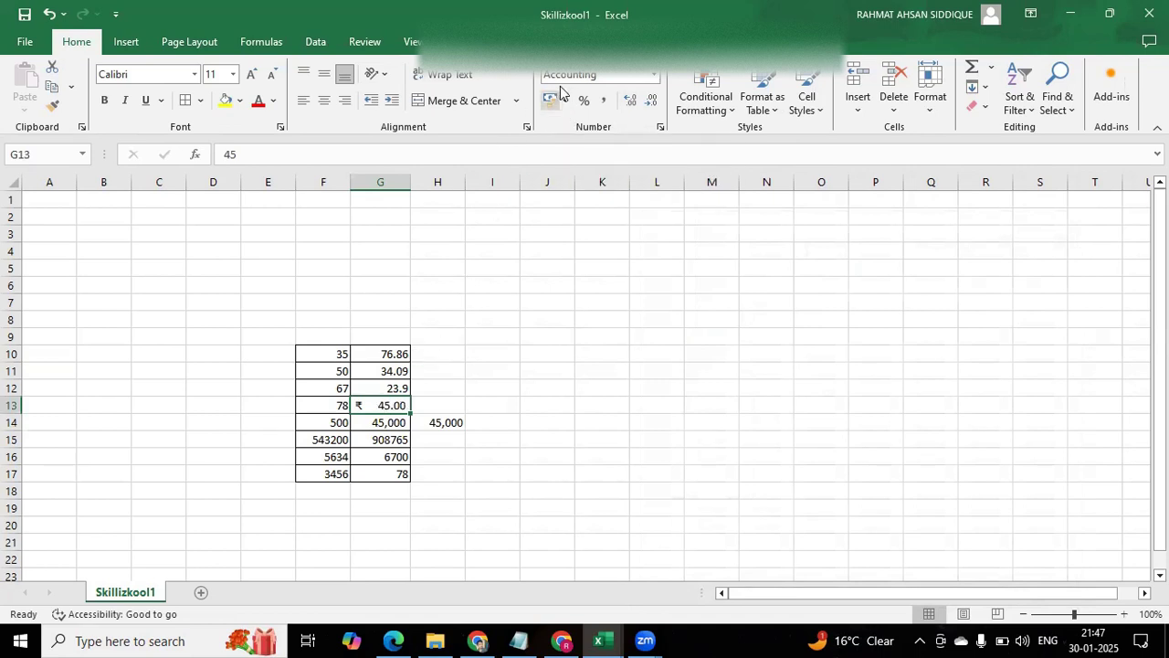
{"action": "left_click", "coordinate": [390, 425]}
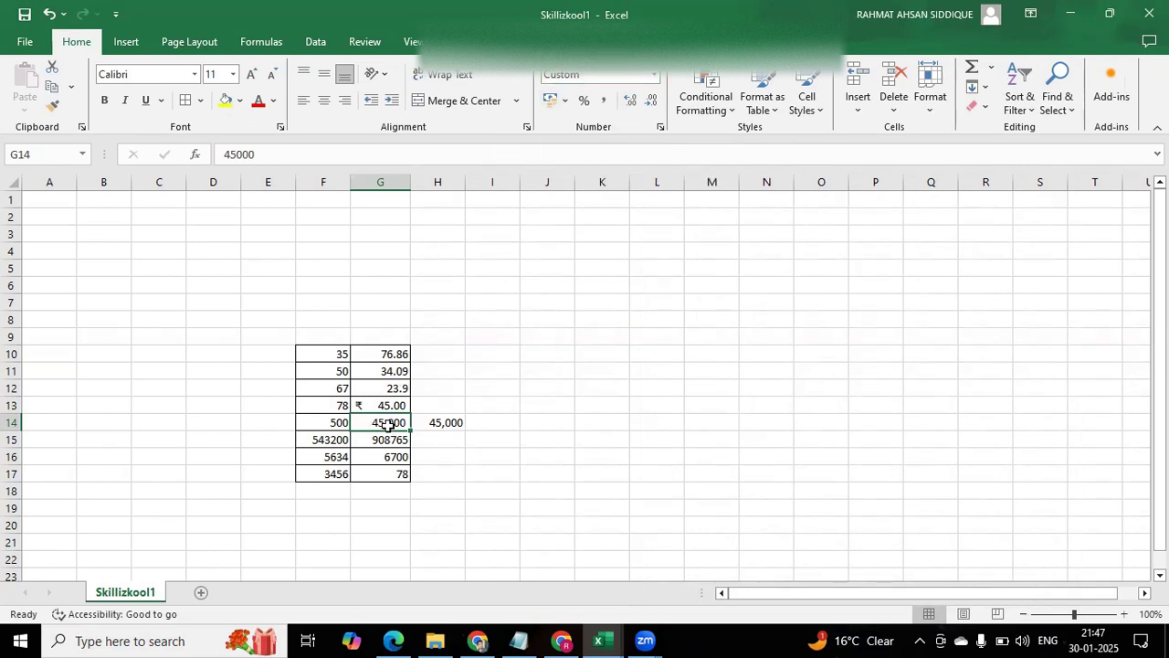
{"action": "left_click", "coordinate": [473, 457]}
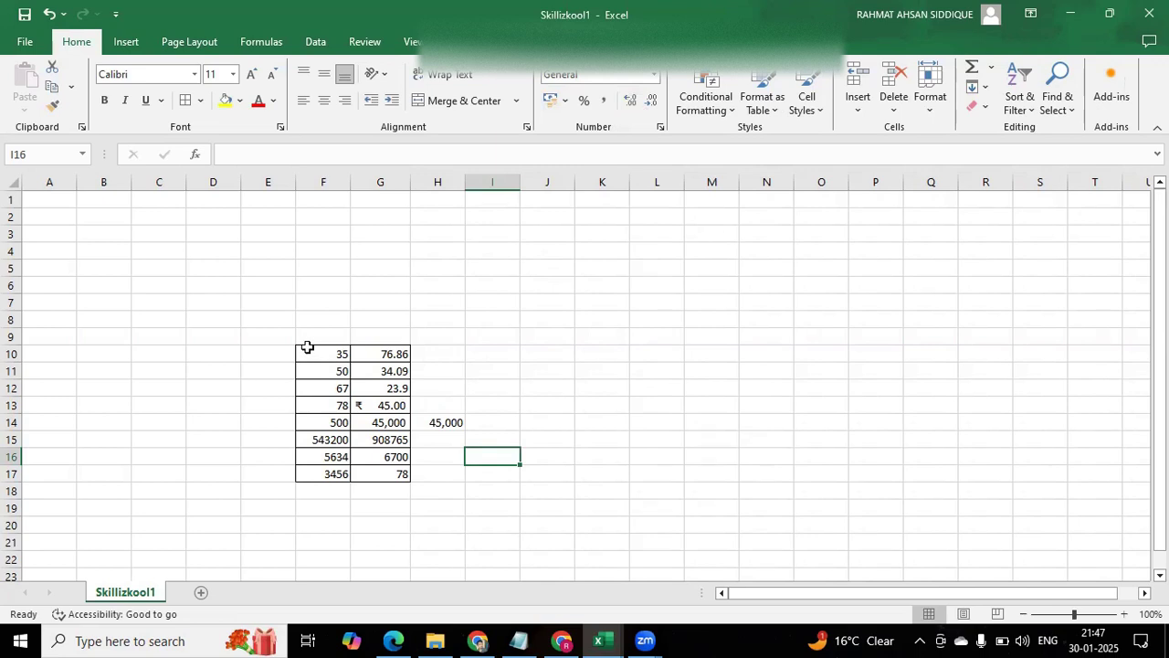
- Format cells F10 to F17 as Currency with the ₹ symbol and 2 decimal places
{"action": "left_click_drag", "start_coordinate": [308, 348], "coordinate": [312, 473]}
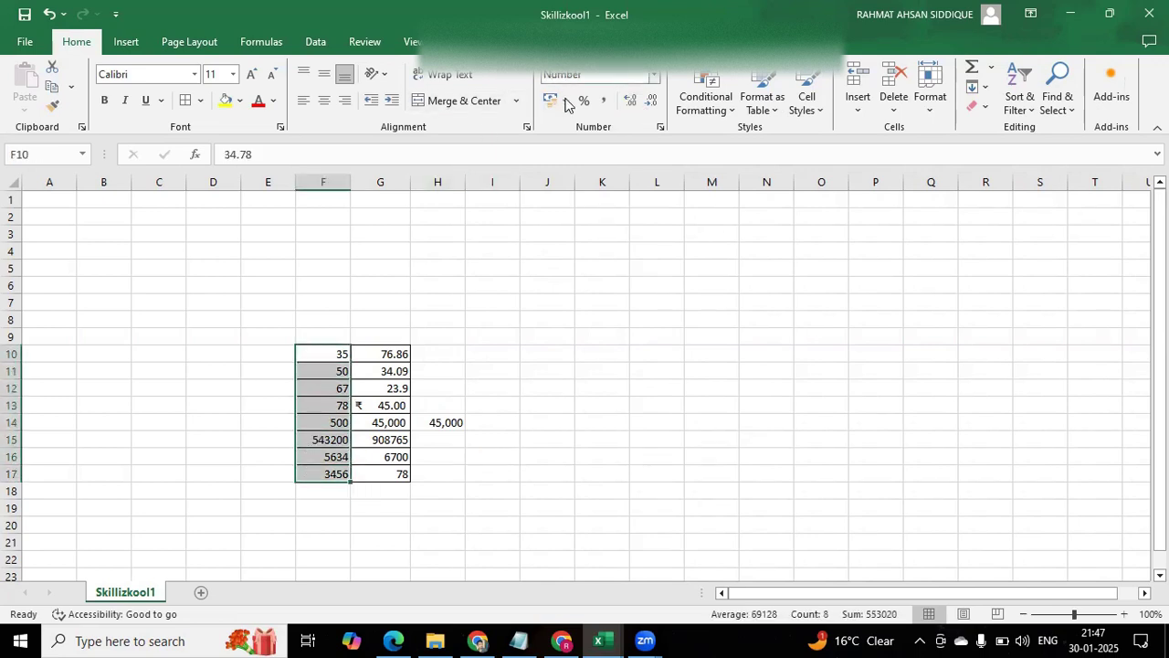
{"action": "key", "text": "ctrl+1"}
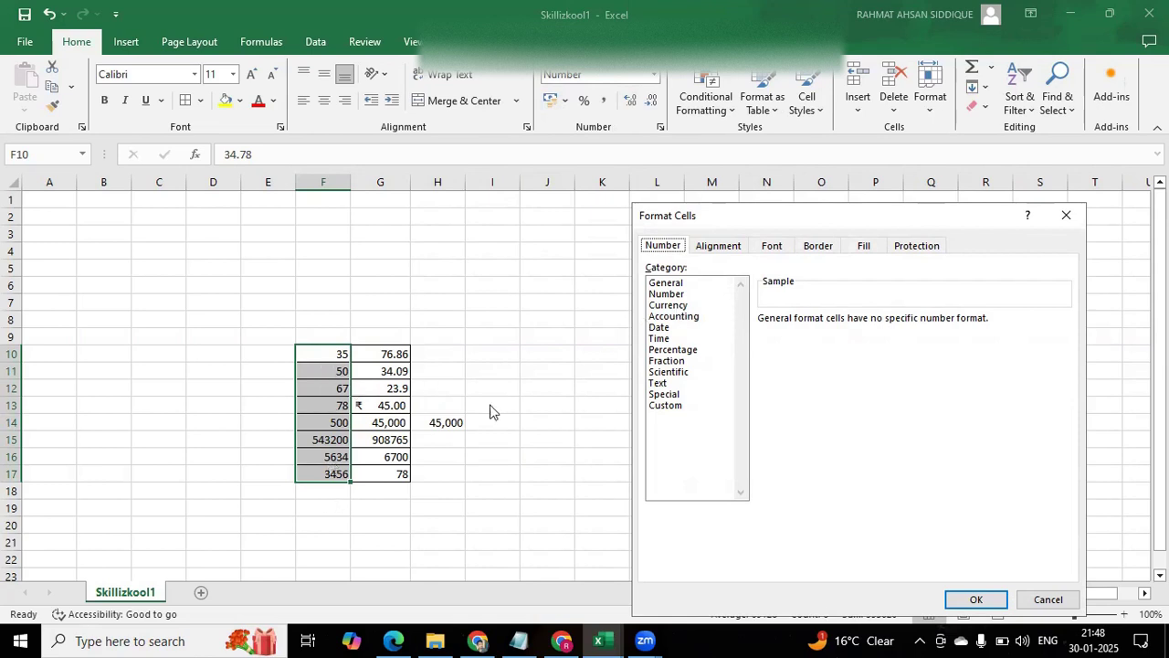
{"action": "left_click", "coordinate": [668, 305]}
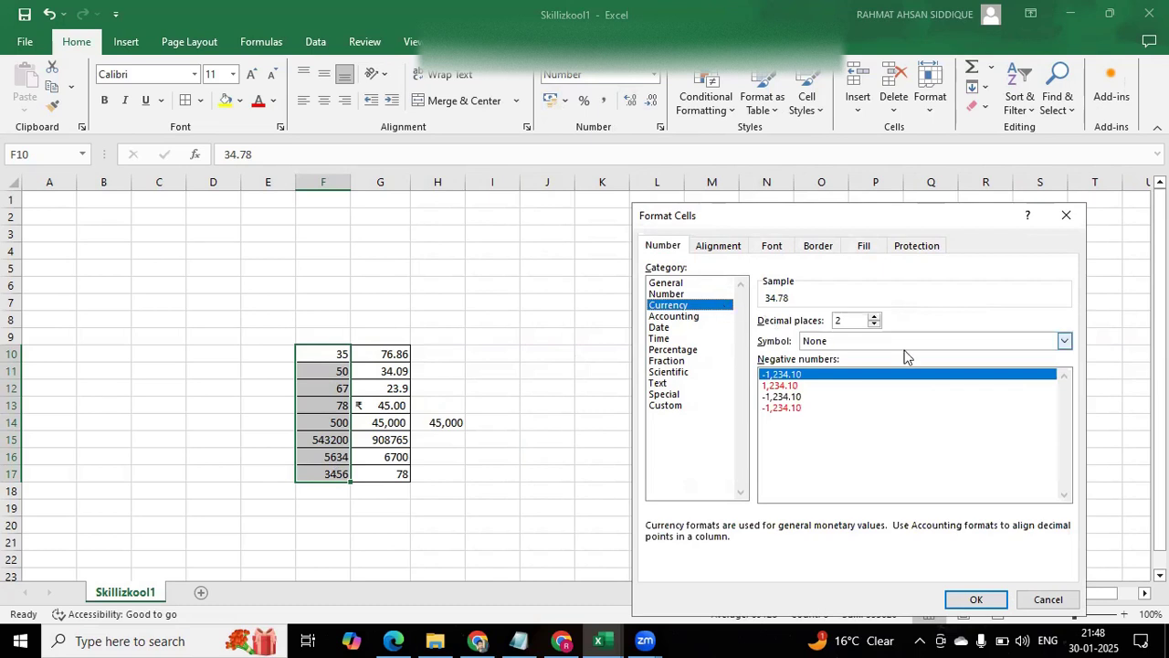
{"action": "left_click", "coordinate": [1065, 342]}
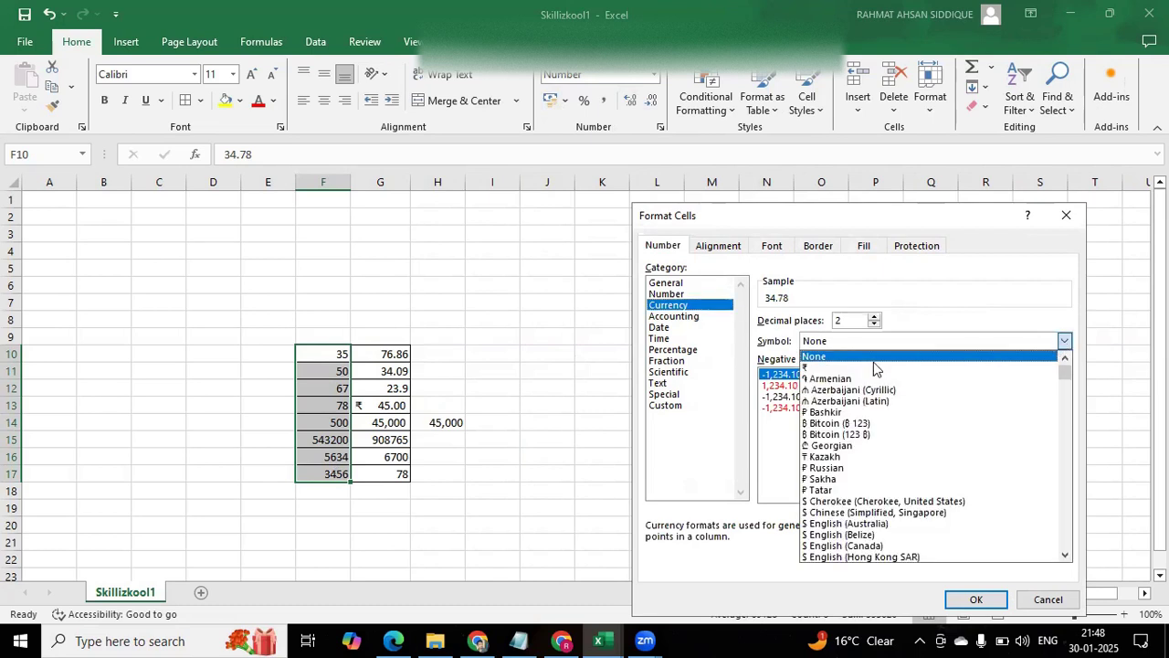
{"action": "left_click", "coordinate": [826, 369]}
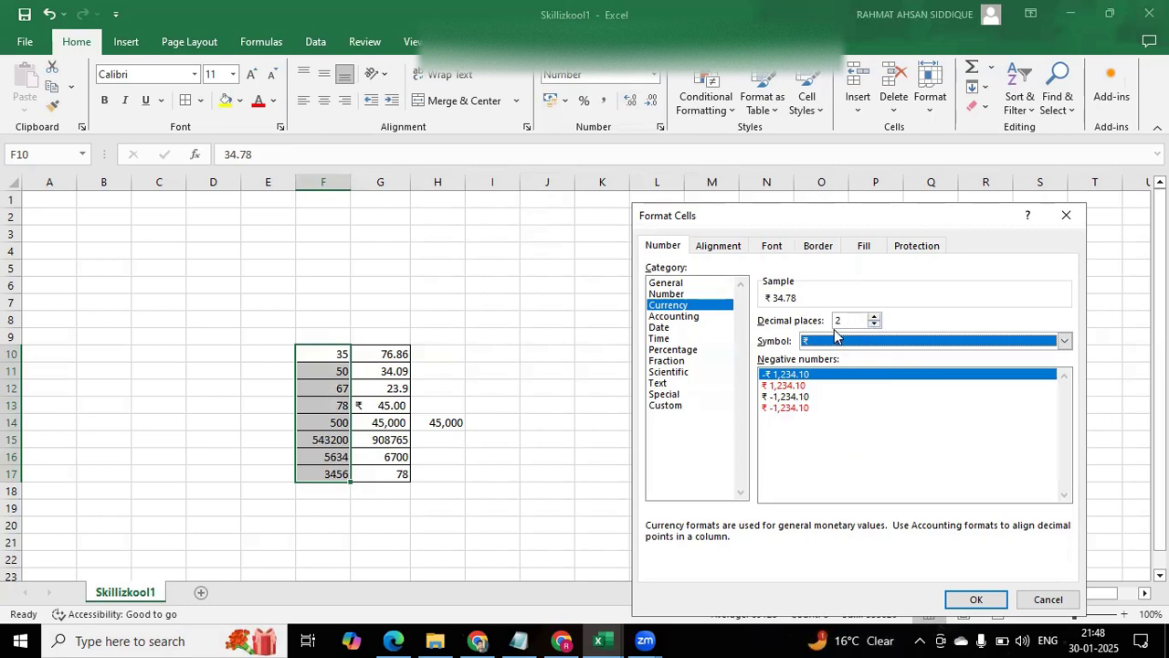
{"action": "left_click", "coordinate": [977, 599]}
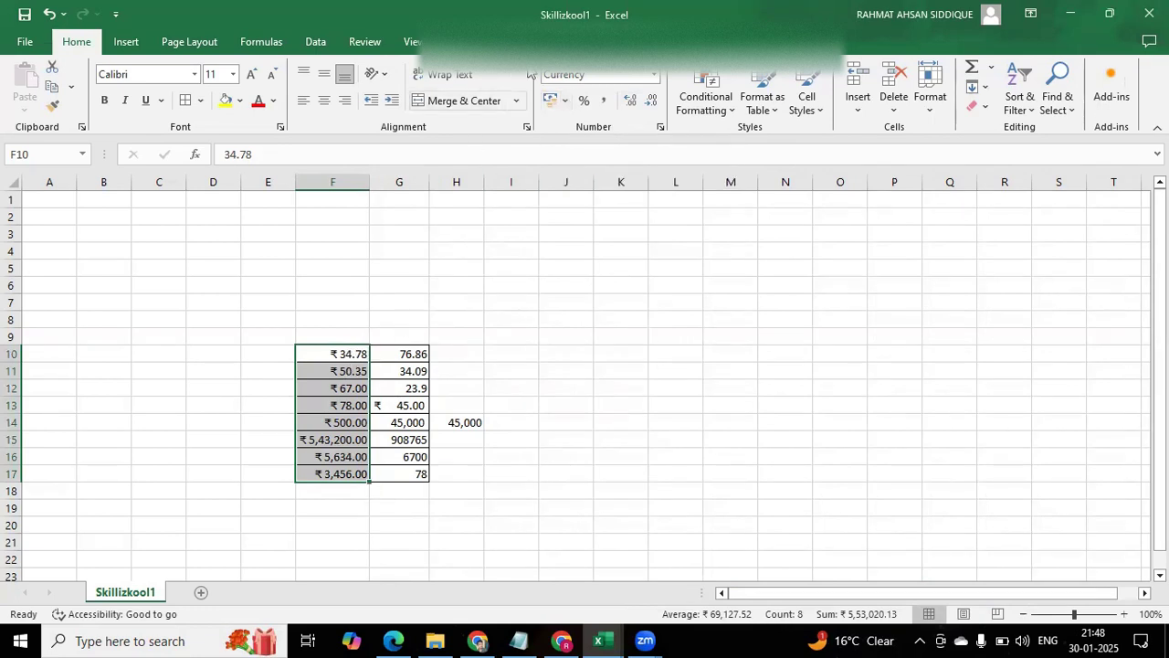
- Apply the $ English (United States) accounting format to F10 to F17 and check the stored values of F10 and F11
{"action": "left_click", "coordinate": [562, 100]}
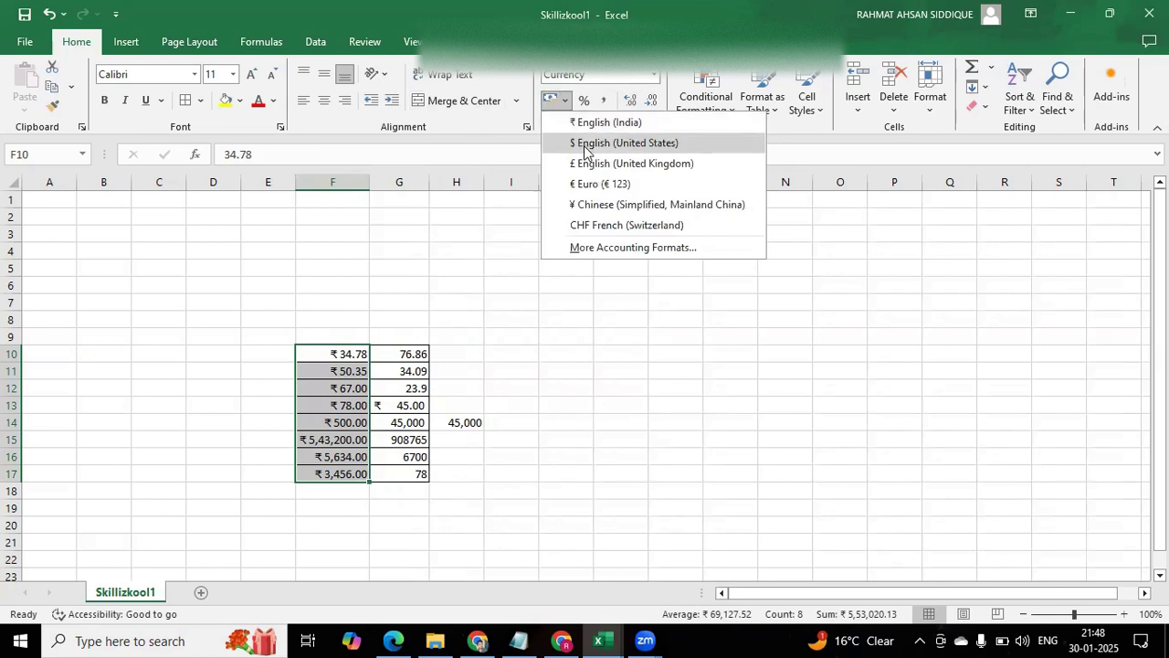
{"action": "left_click", "coordinate": [624, 142]}
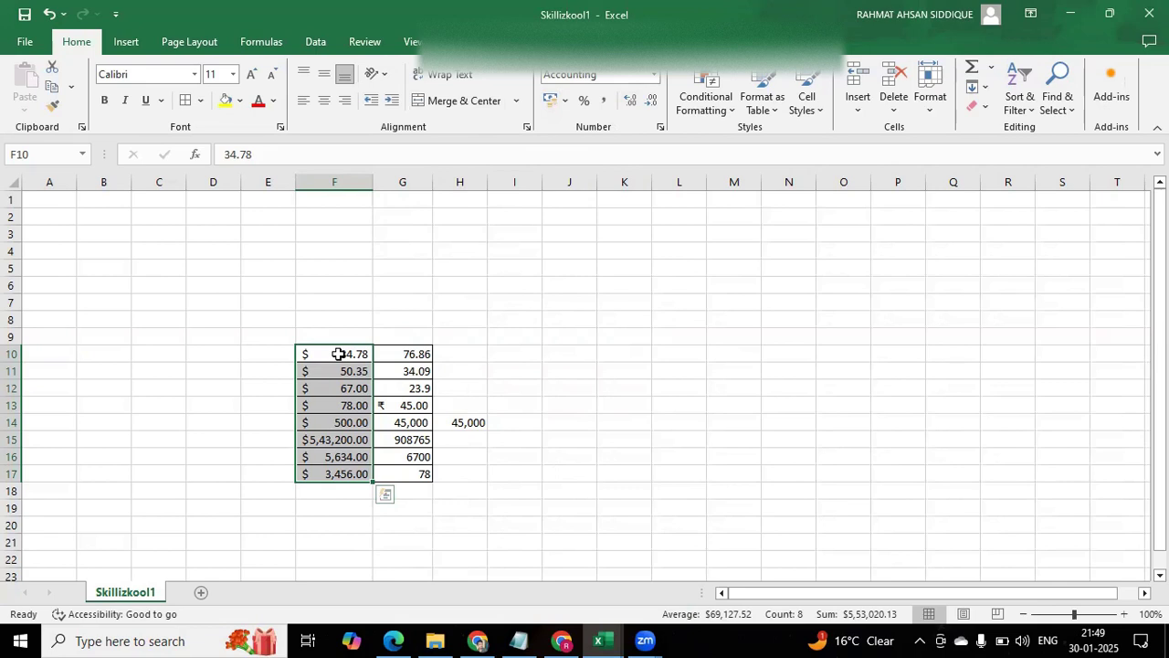
{"action": "left_click", "coordinate": [338, 354]}
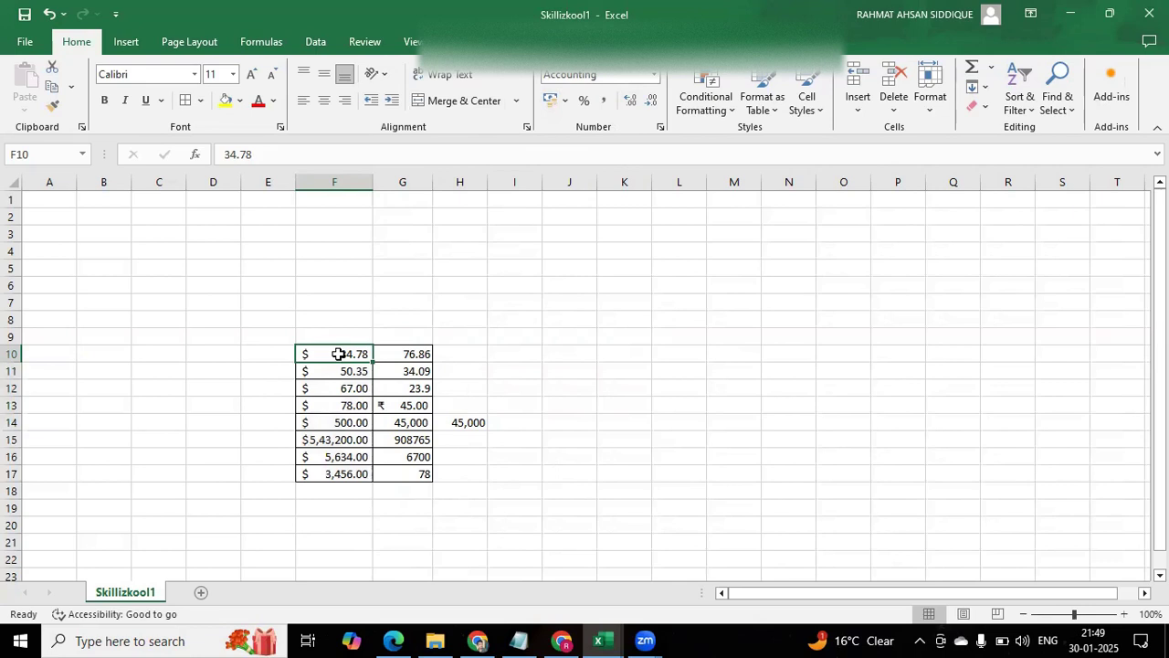
{"action": "left_click", "coordinate": [347, 371]}
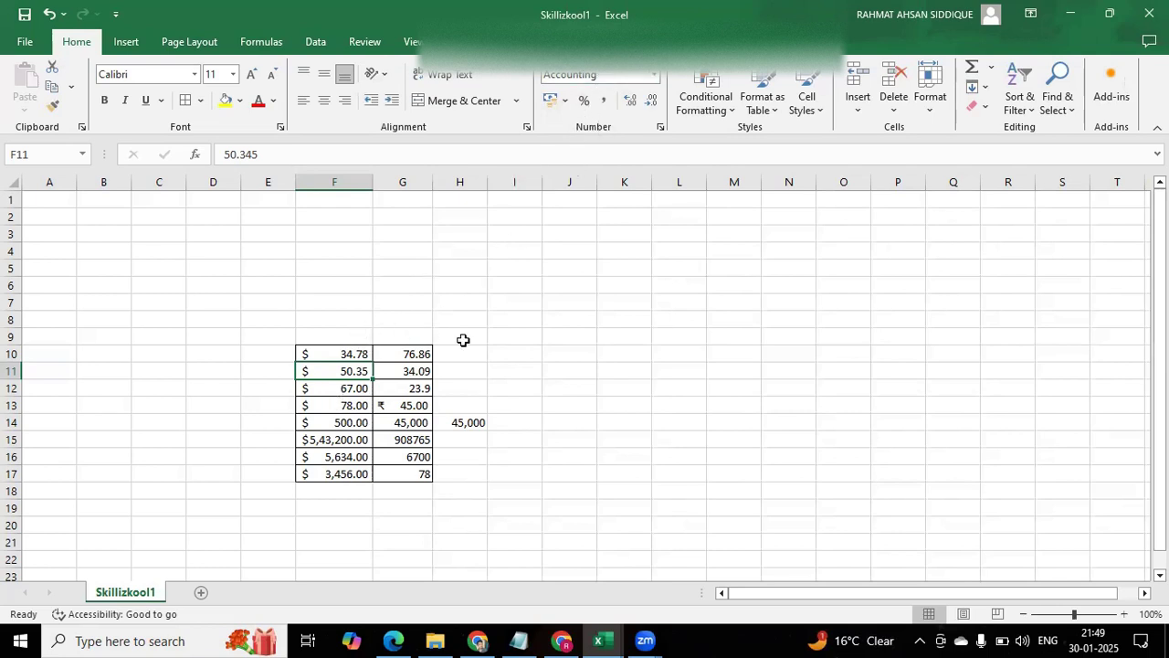
- Open the number format settings for F10 to F17 and compare the General, Number, Currency and Accounting categories
{"action": "left_click", "coordinate": [510, 337]}
{"action": "left_click_drag", "start_coordinate": [340, 355], "coordinate": [346, 472]}
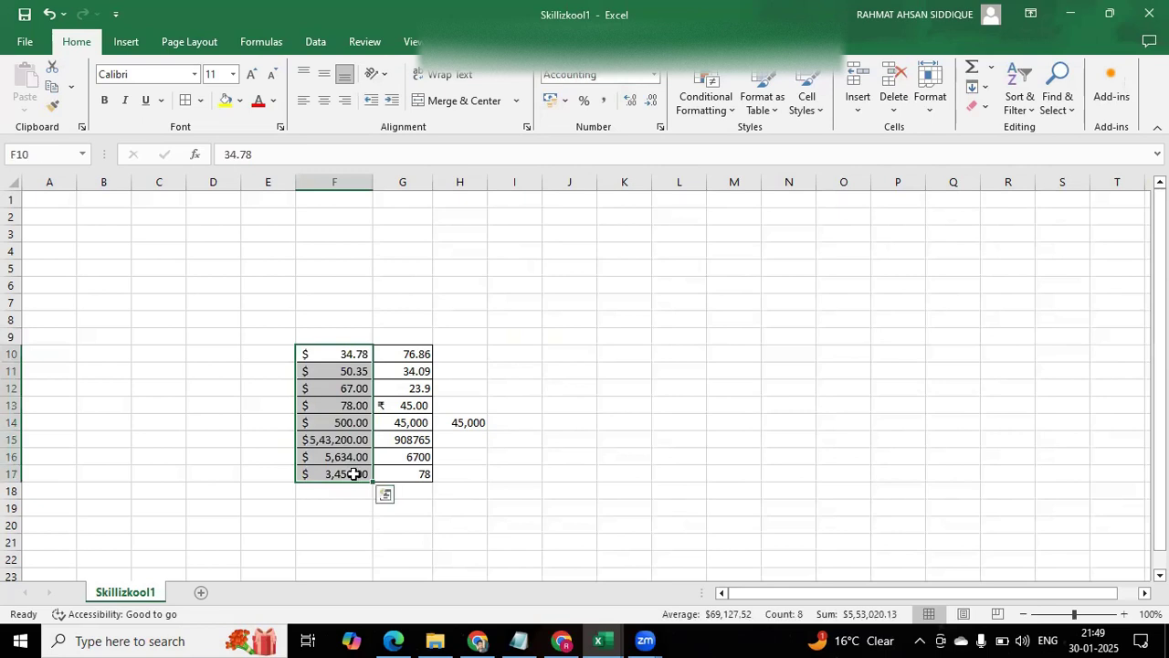
{"action": "key", "text": "ctrl+1"}
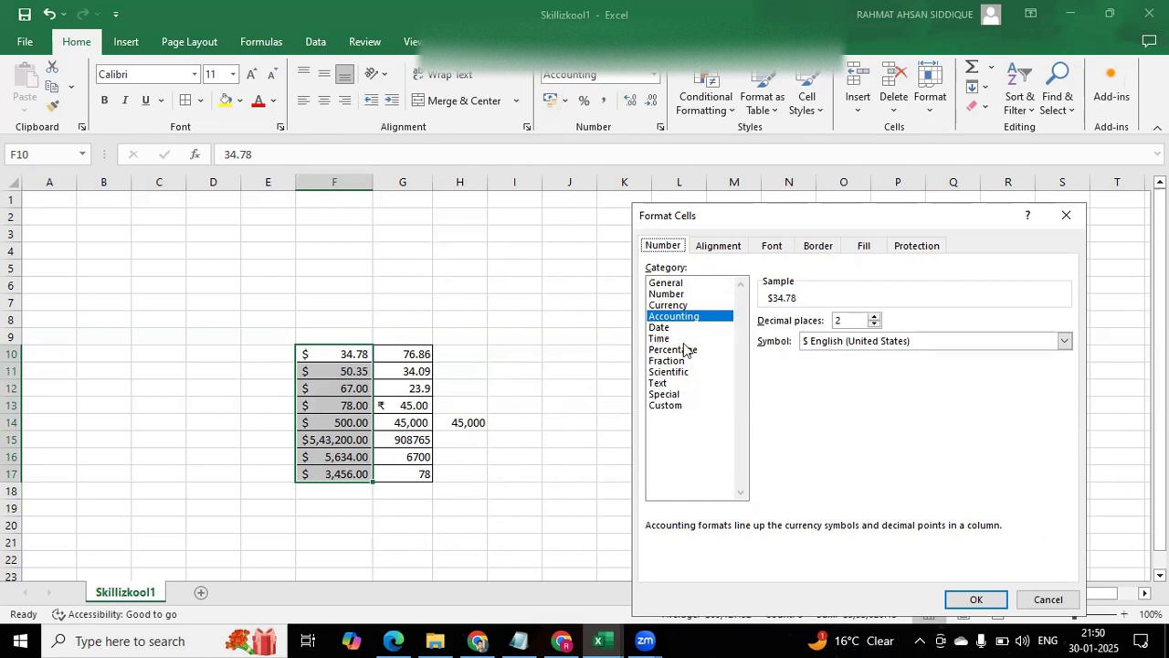
{"action": "left_click", "coordinate": [667, 306]}
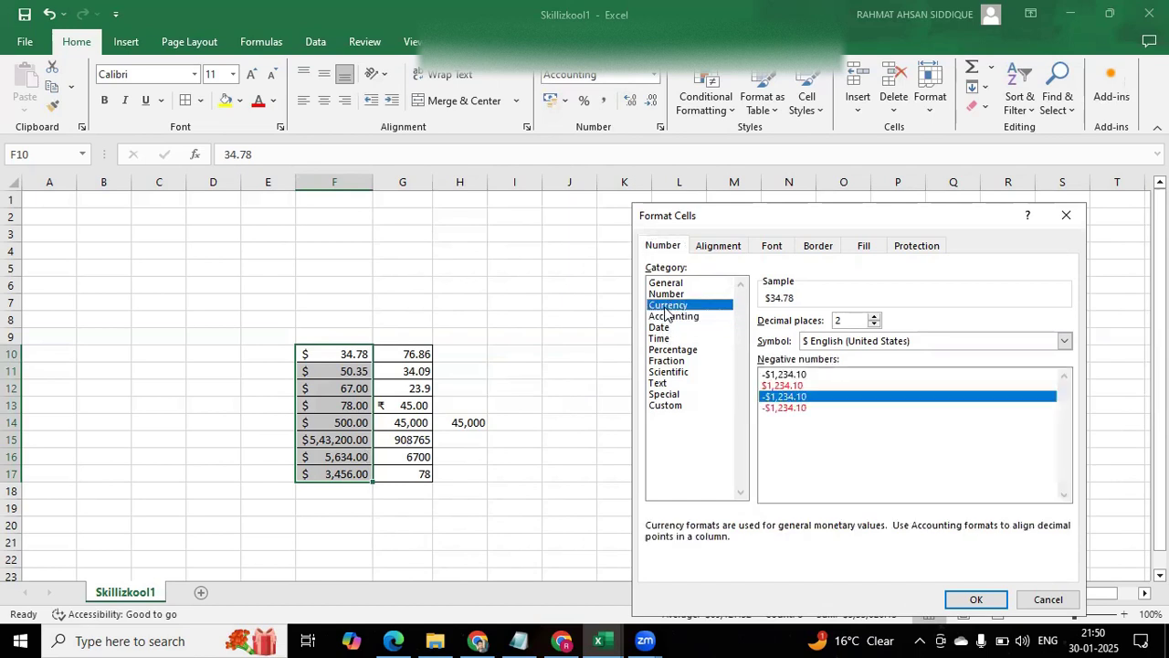
{"action": "left_click", "coordinate": [676, 316]}
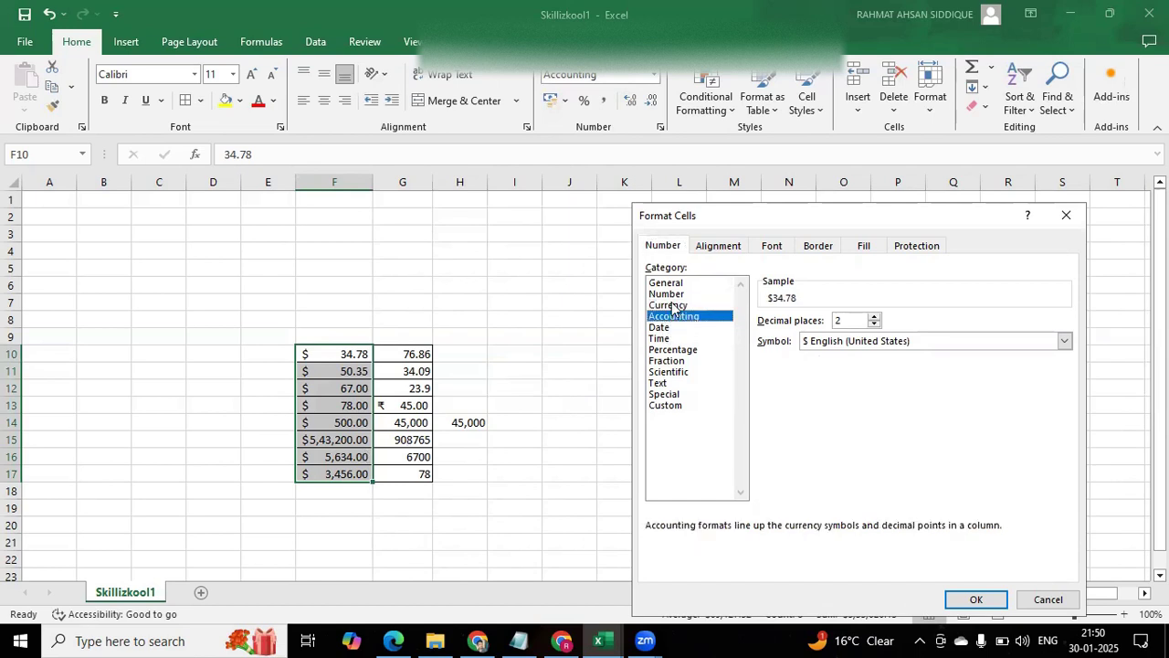
{"action": "left_click", "coordinate": [669, 305]}
{"action": "left_click", "coordinate": [667, 283]}
{"action": "left_click", "coordinate": [669, 294]}
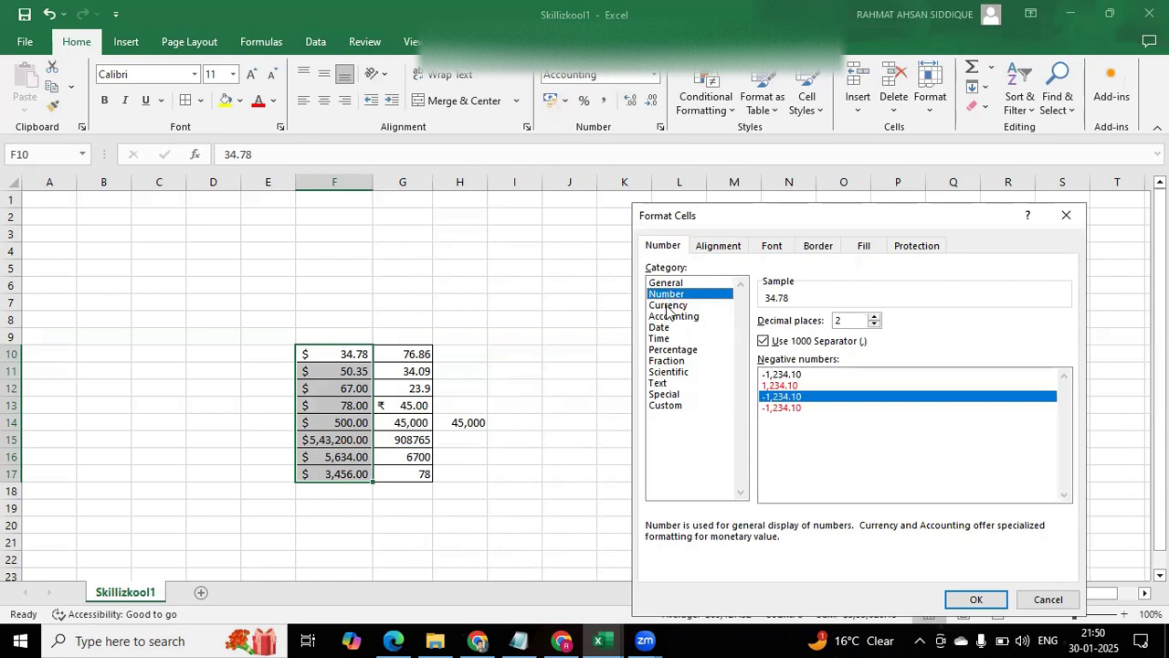
{"action": "left_click", "coordinate": [669, 305]}
{"action": "left_click", "coordinate": [676, 317]}
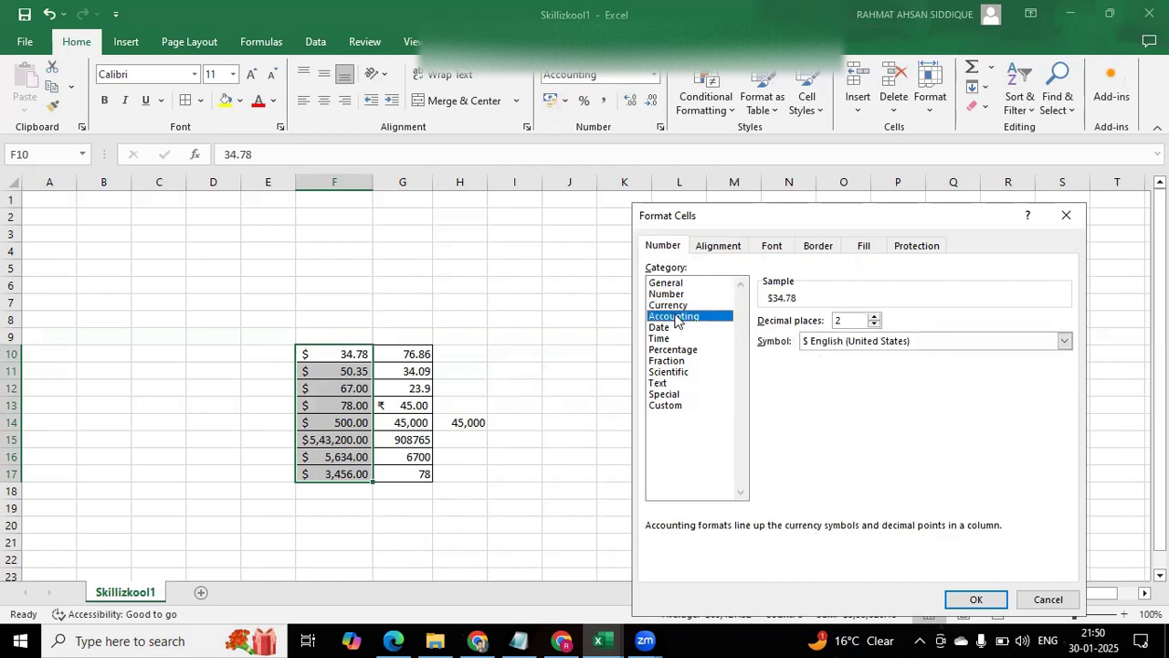
- Browse the currency symbols available for the Accounting format, including the dollar, euro and rupee entries
{"action": "left_click", "coordinate": [1064, 341]}
{"action": "scroll", "coordinate": [904, 429], "scroll_direction": "down", "scroll_amount": 10}
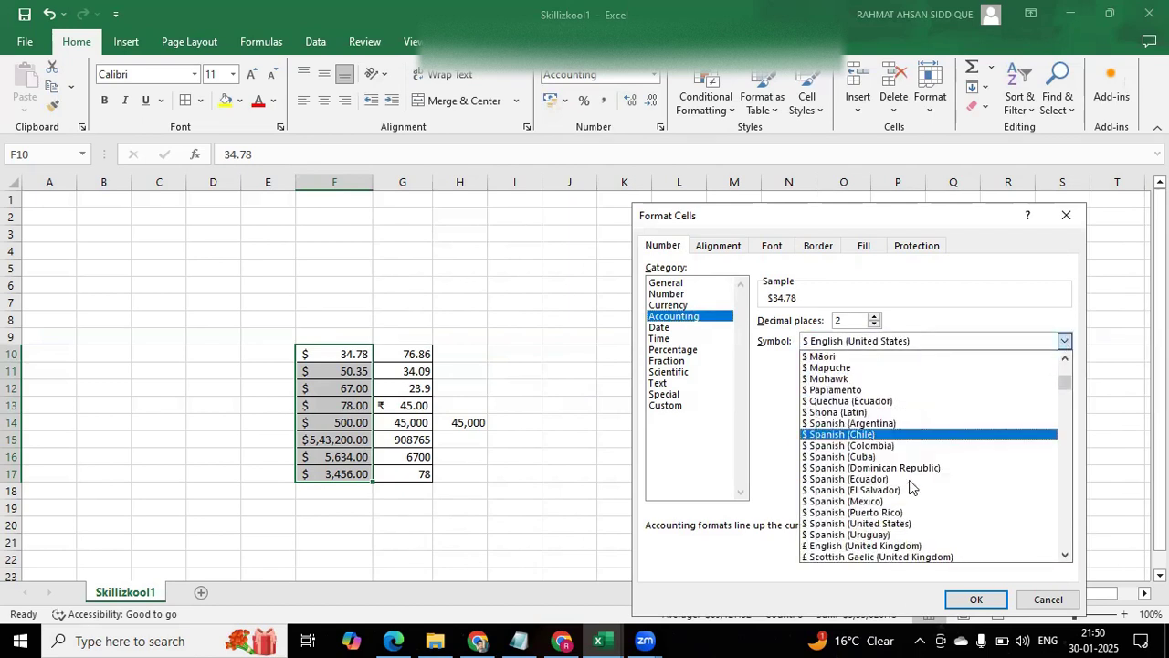
{"action": "scroll", "coordinate": [909, 491], "scroll_direction": "down", "scroll_amount": 15}
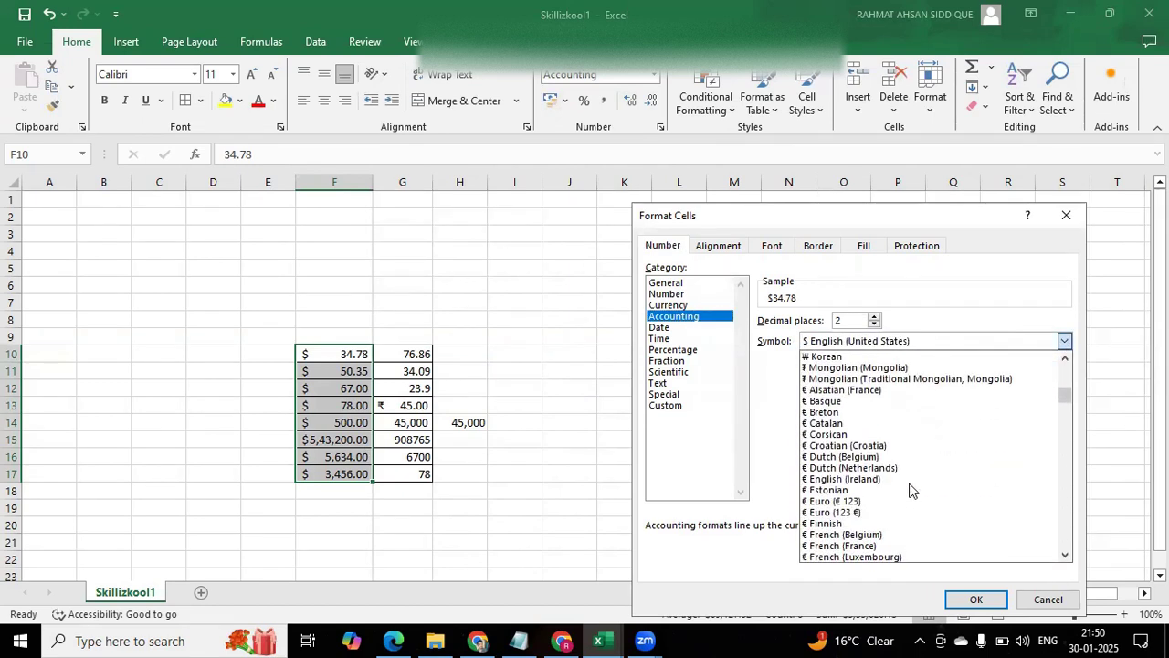
{"action": "scroll", "coordinate": [911, 490], "scroll_direction": "down", "scroll_amount": 15}
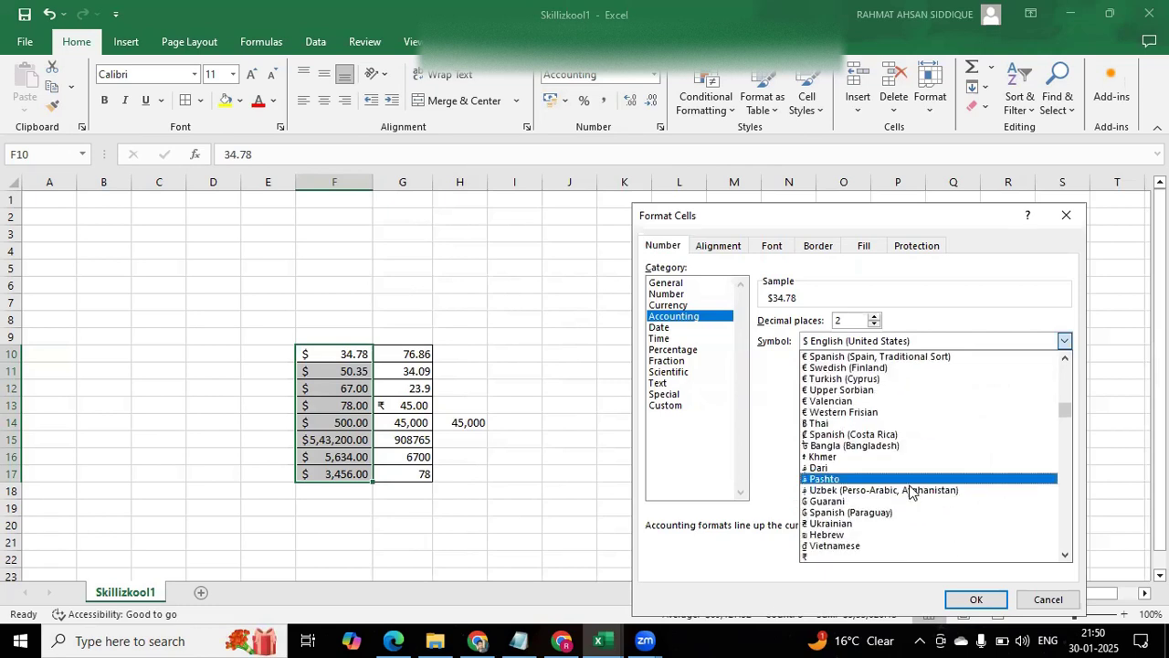
{"action": "scroll", "coordinate": [911, 490], "scroll_direction": "down", "scroll_amount": 5}
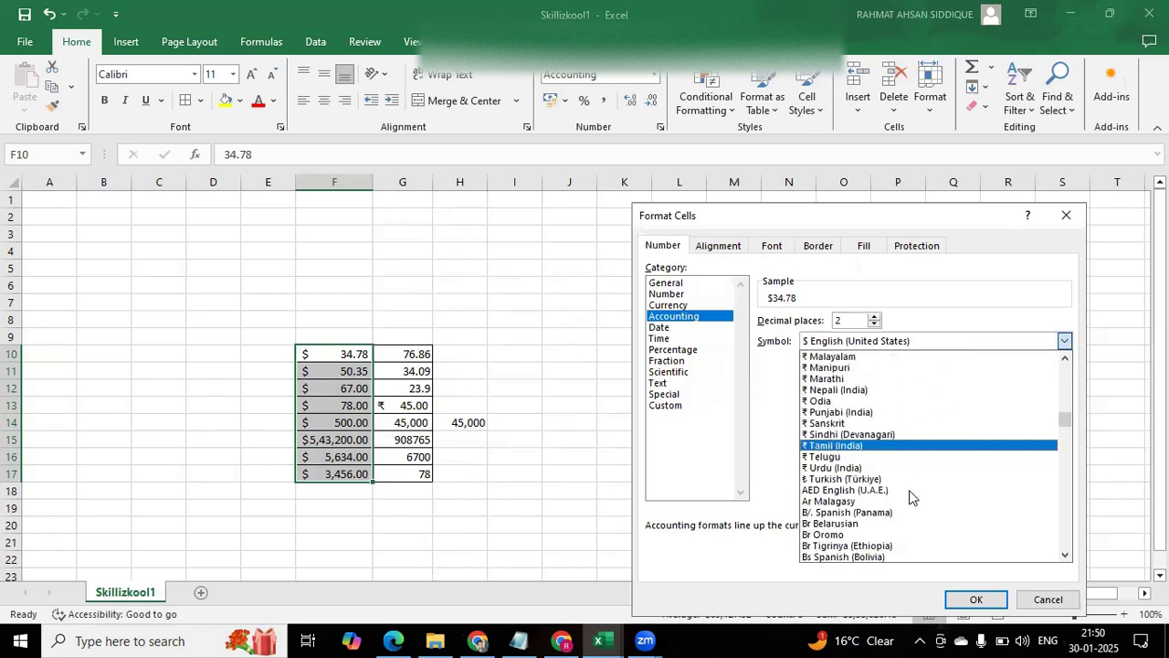
{"action": "scroll", "coordinate": [908, 497], "scroll_direction": "up", "scroll_amount": 20}
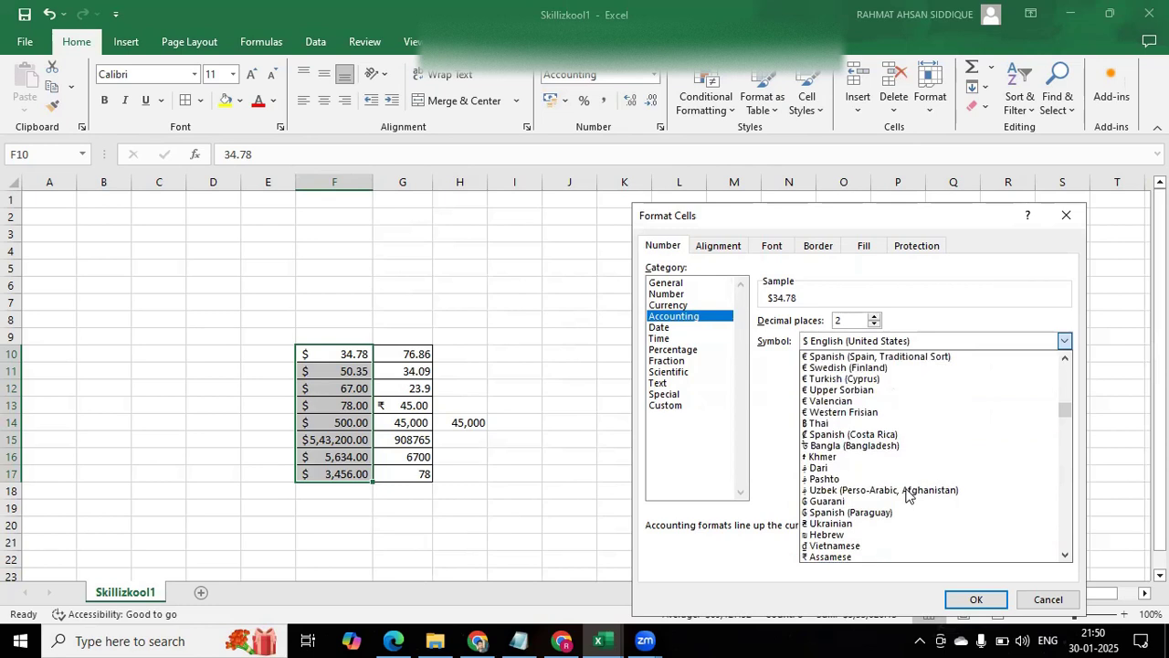
{"action": "scroll", "coordinate": [905, 486], "scroll_direction": "up", "scroll_amount": 10}
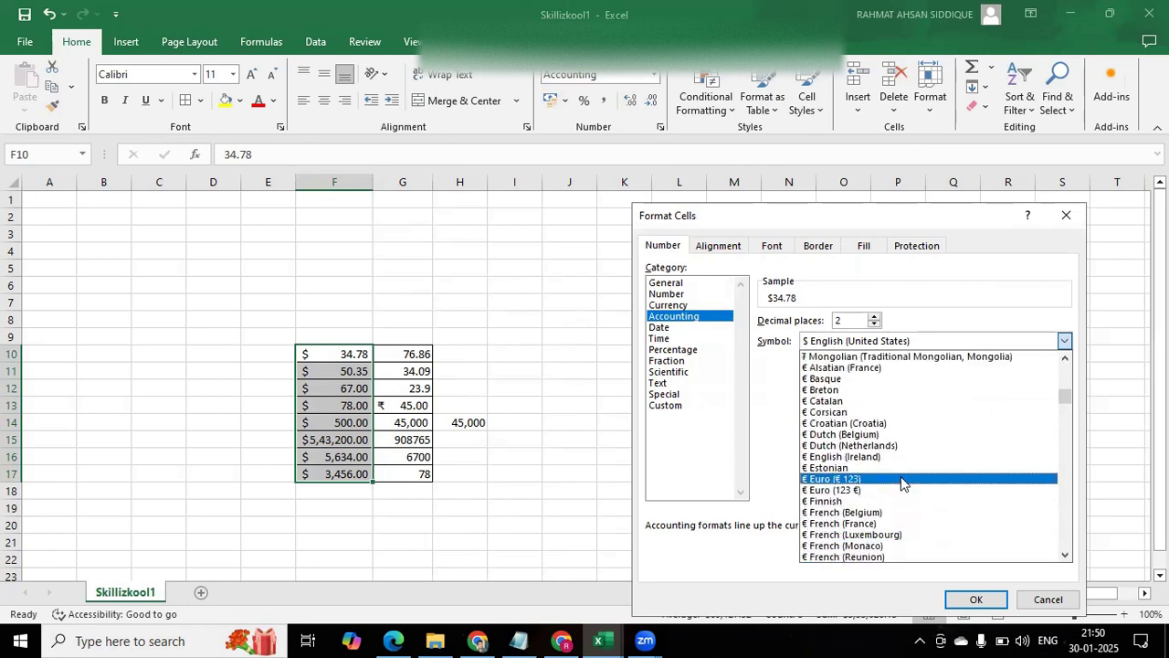
{"action": "scroll", "coordinate": [903, 482], "scroll_direction": "up", "scroll_amount": 15}
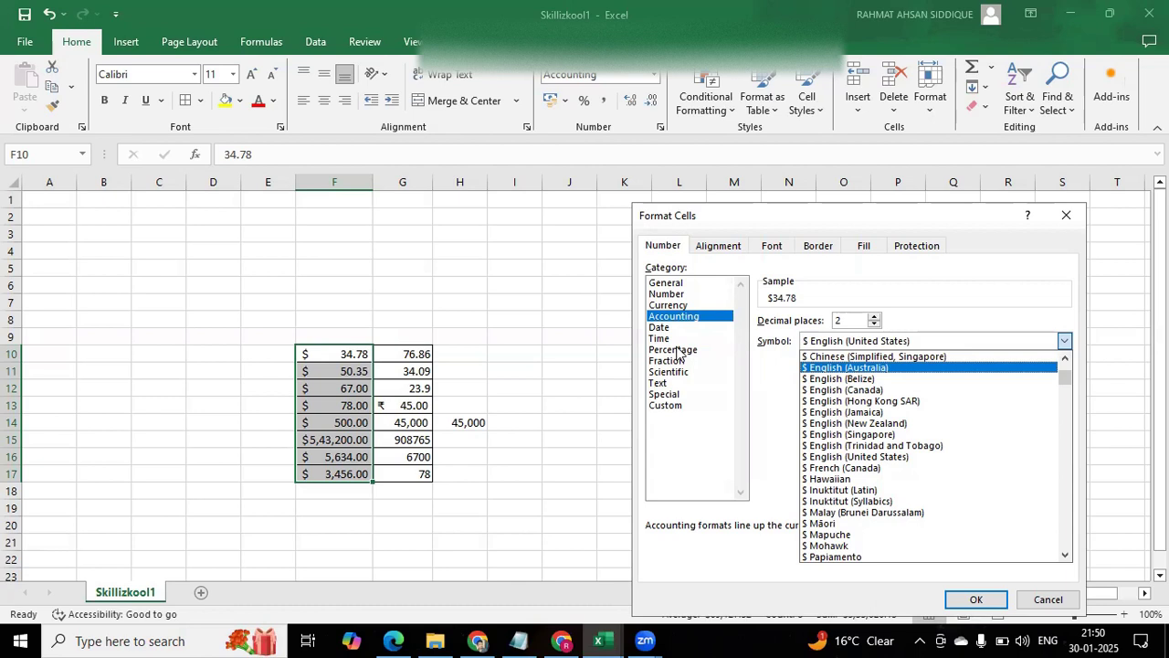
- Format cells F10 to F17 as Percentage with no decimal places
{"action": "left_click", "coordinate": [678, 350]}
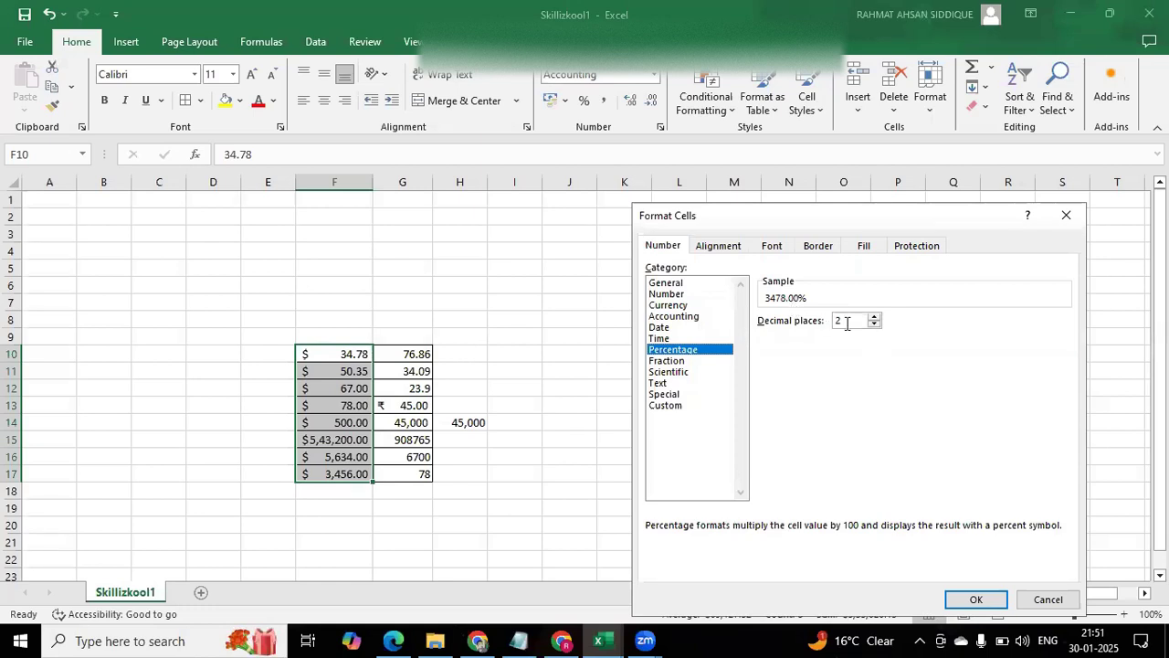
{"action": "key", "text": "BackSpace"}
{"action": "left_click", "coordinate": [976, 599]}
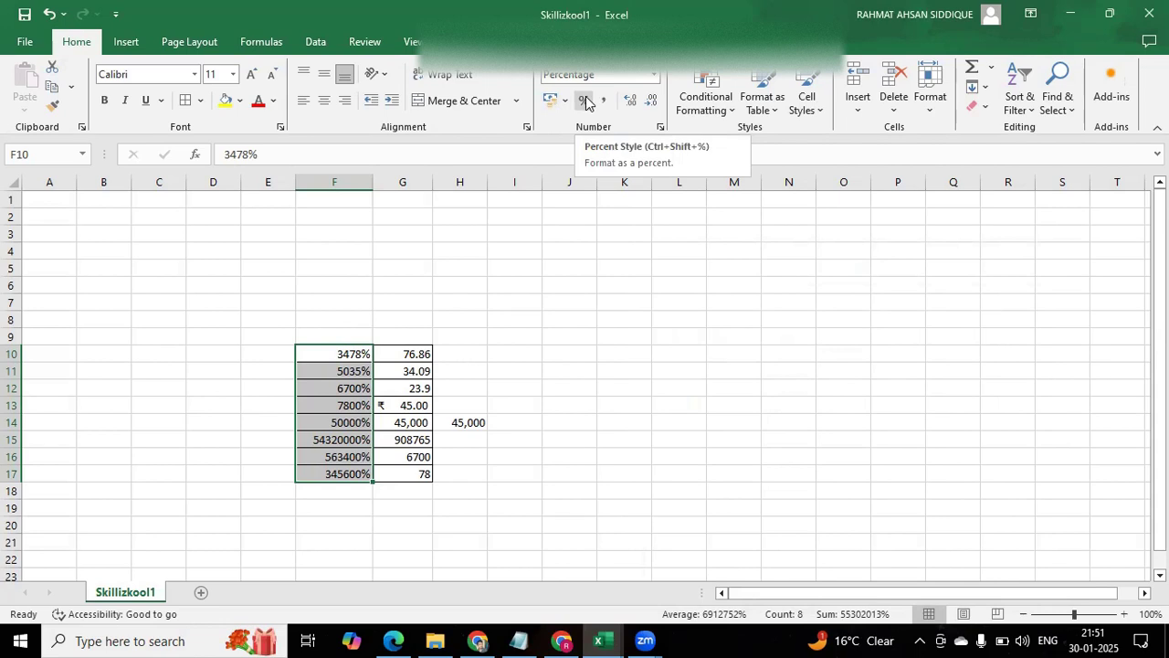
- Apply the Percent Style to cell G10
{"action": "left_click", "coordinate": [416, 356]}
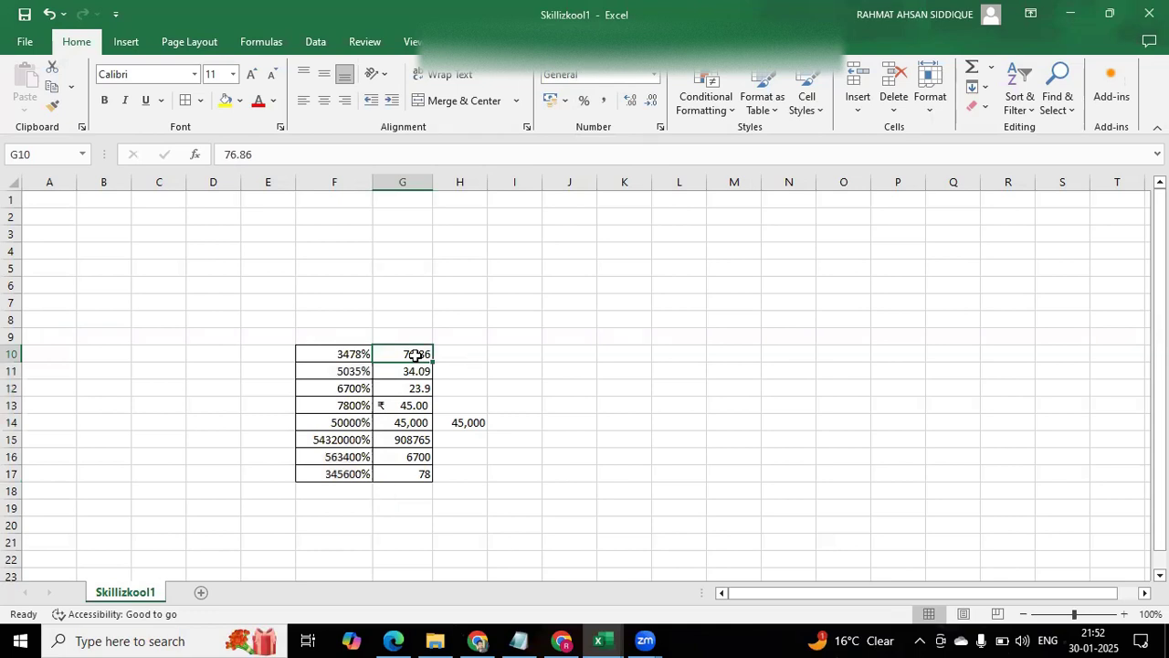
{"action": "key", "text": "ctrl+shift+5"}
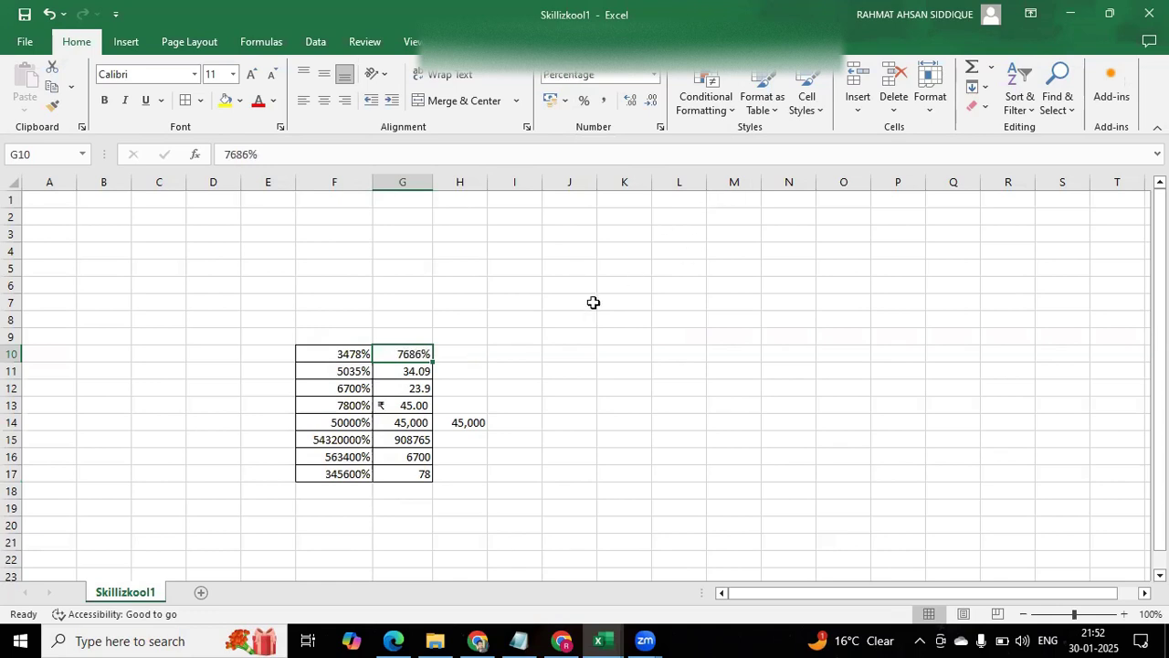
- Compare the contents of percentage cells G10 and F10 with G11, and check G11's number format settings without changing them
{"action": "left_click", "coordinate": [412, 370]}
{"action": "left_click", "coordinate": [411, 356]}
{"action": "left_click", "coordinate": [411, 383]}
{"action": "left_click", "coordinate": [413, 357]}
{"action": "left_click", "coordinate": [338, 353]}
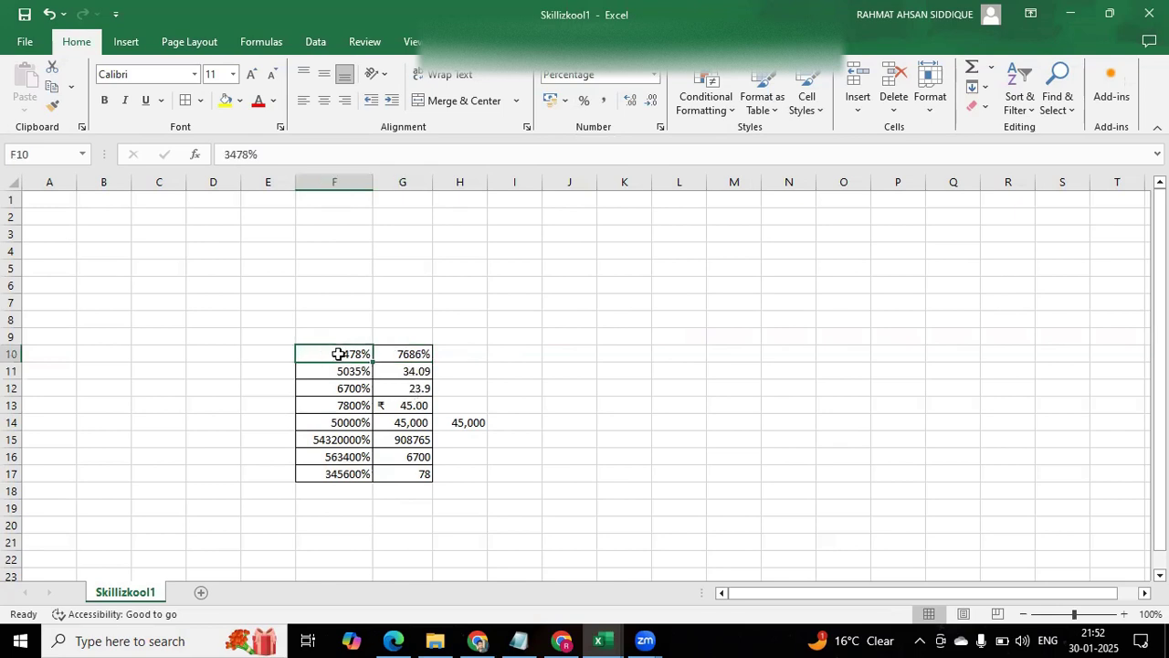
{"action": "left_click", "coordinate": [398, 352]}
{"action": "left_click", "coordinate": [411, 369]}
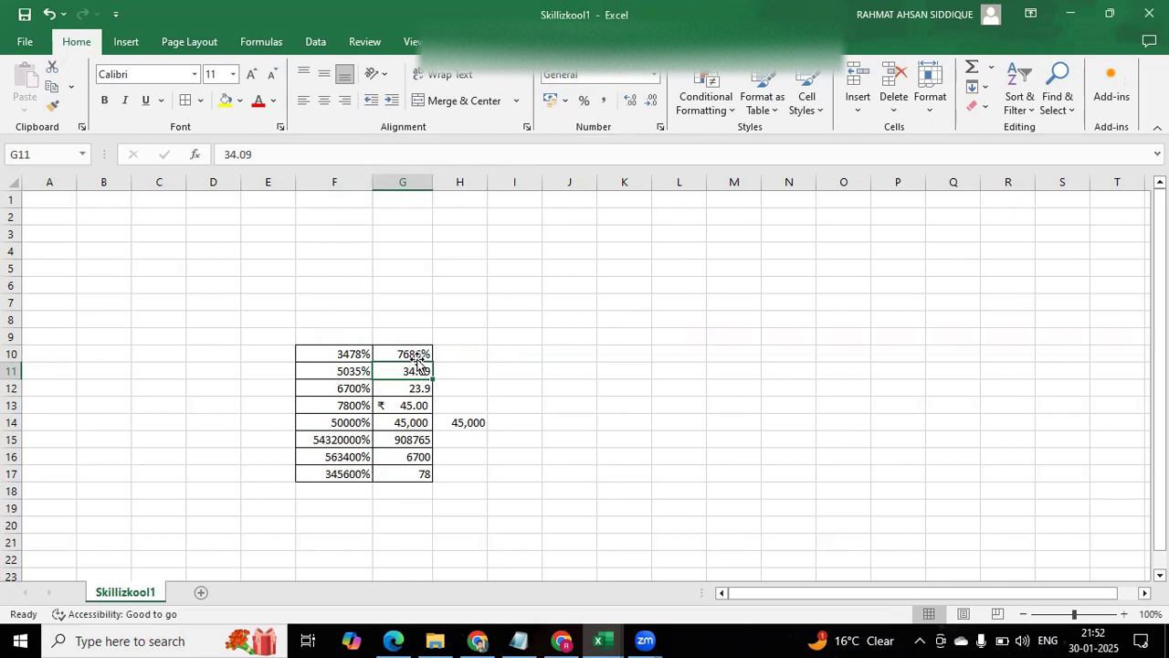
{"action": "double_click", "coordinate": [410, 353]}
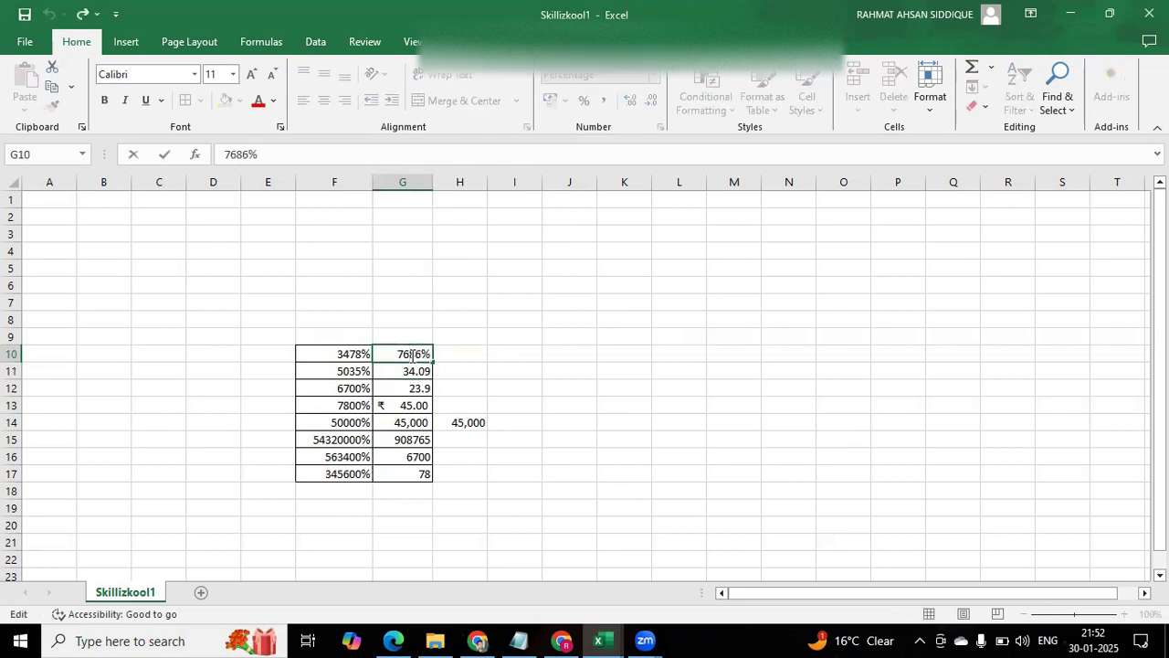
{"action": "left_click", "coordinate": [407, 370]}
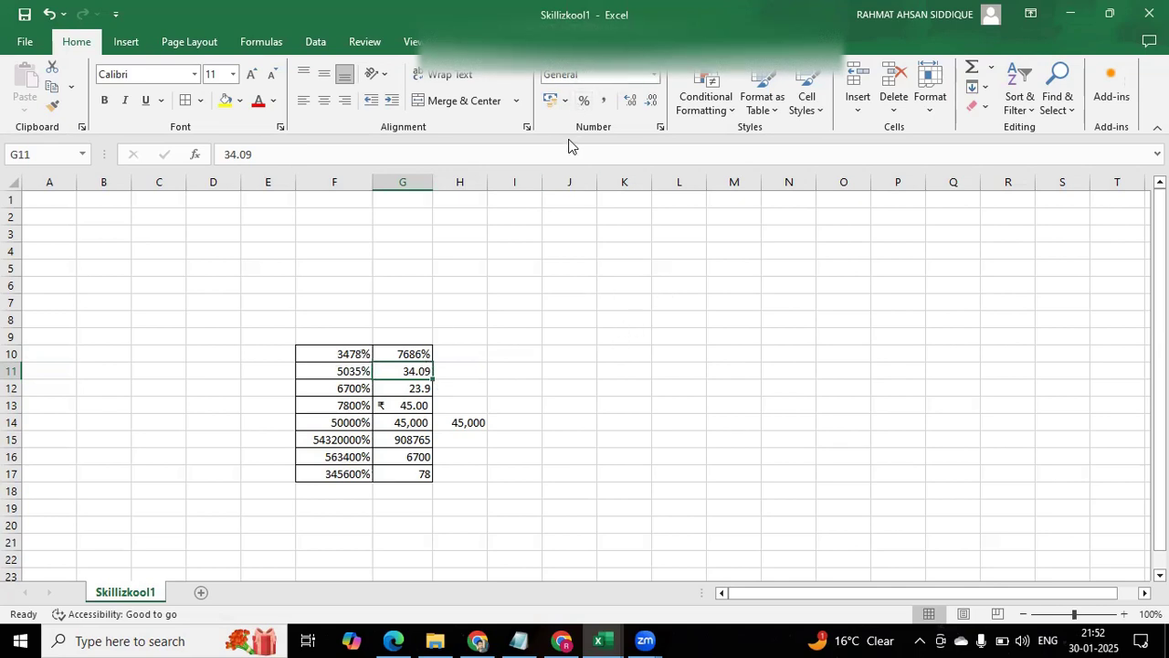
{"action": "key", "text": "ctrl+1"}
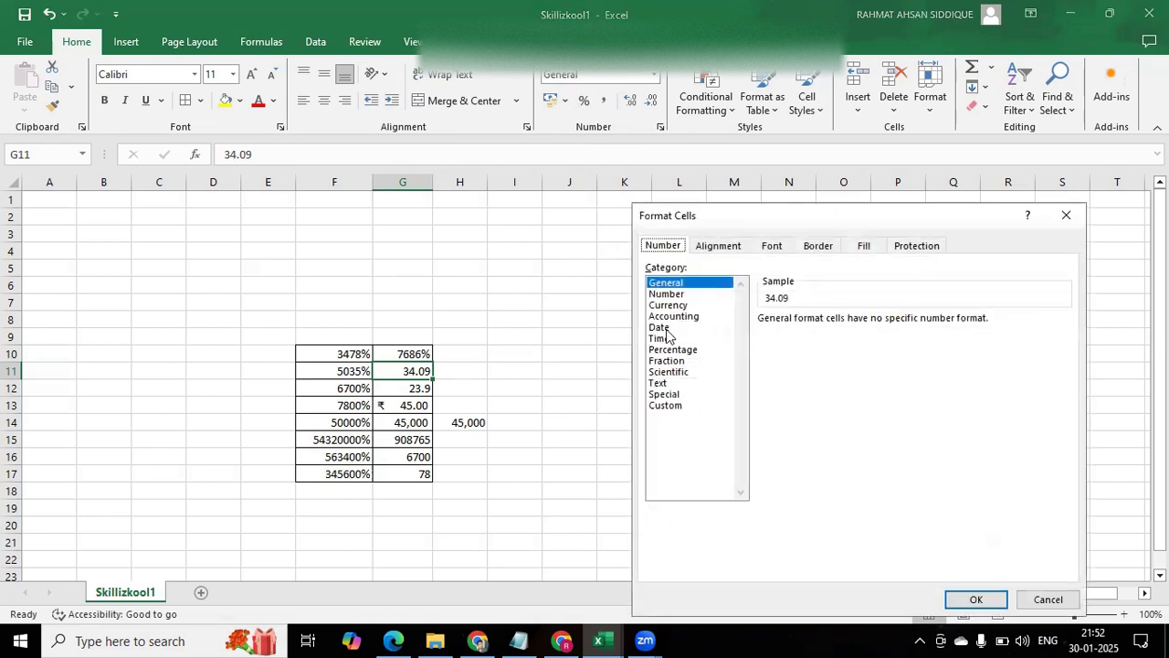
{"action": "left_click", "coordinate": [1075, 220]}
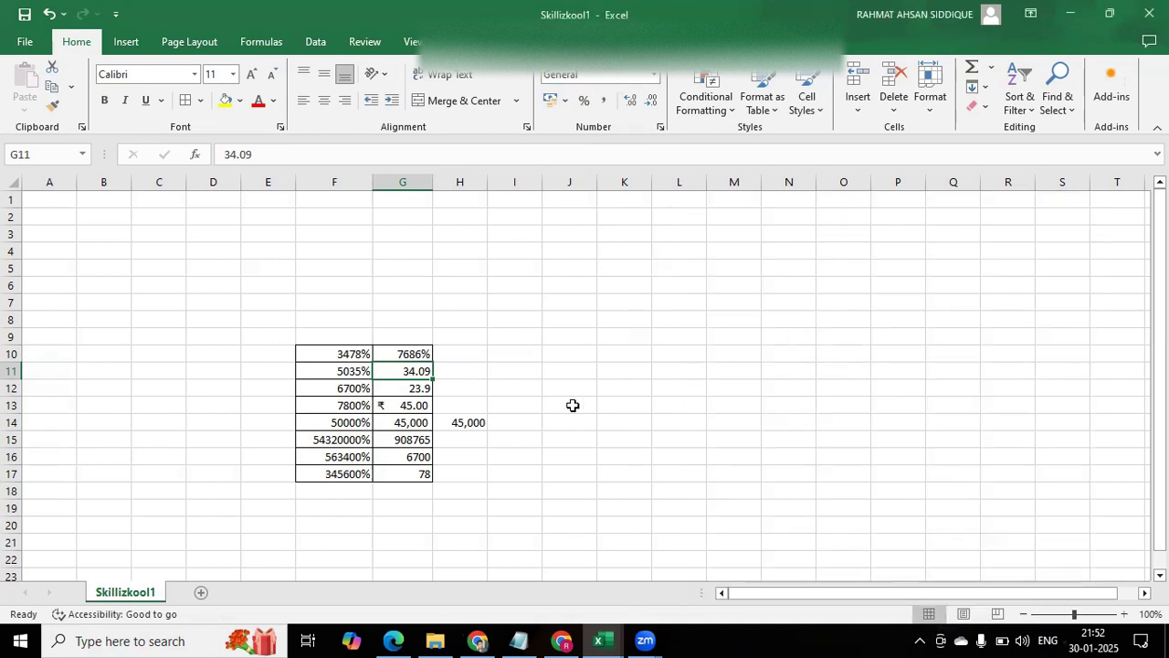
- Apply All Borders to J10 and extend the bordered cell to cover the range J10 to K16
{"action": "left_click", "coordinate": [579, 352]}
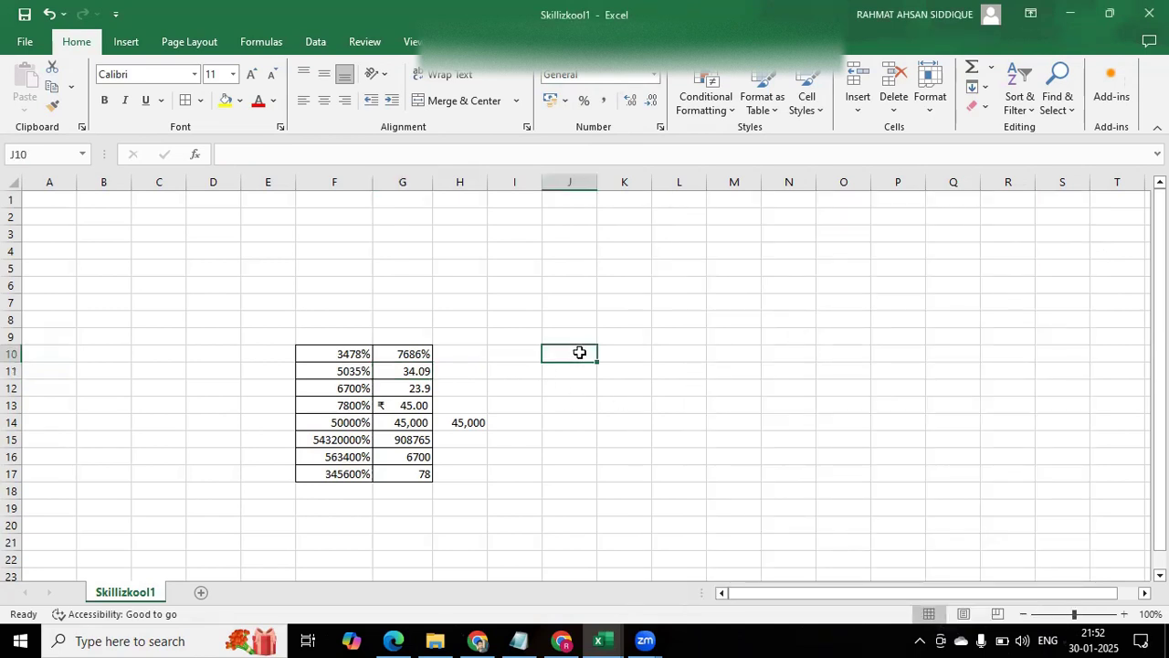
{"action": "left_click", "coordinate": [200, 102]}
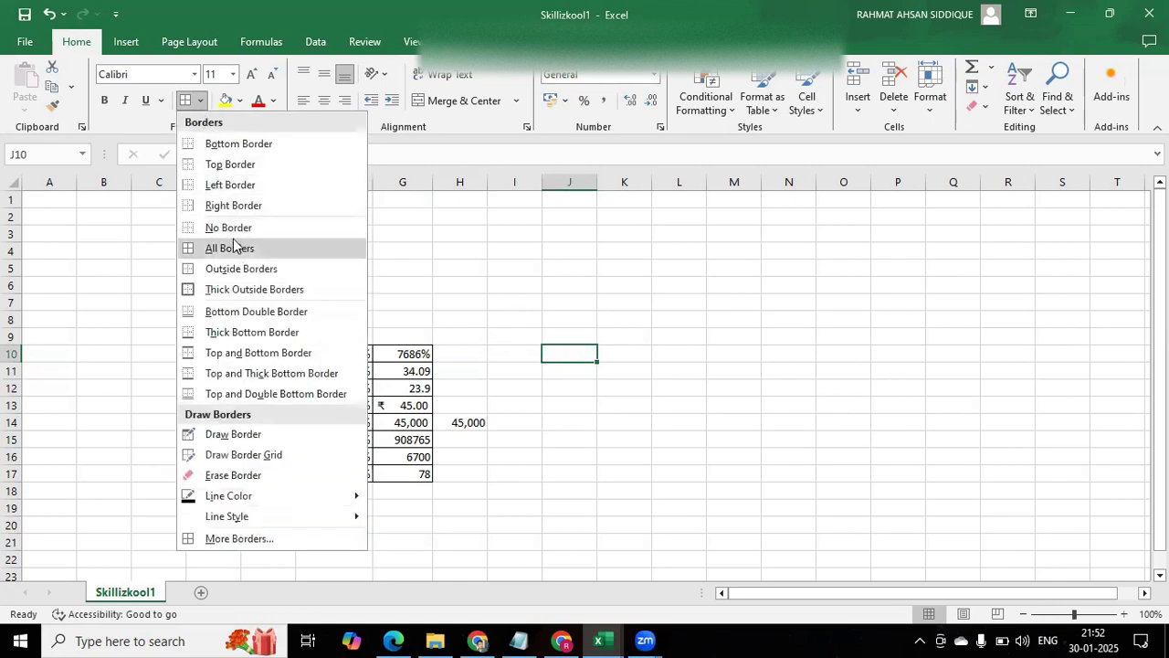
{"action": "left_click", "coordinate": [219, 249]}
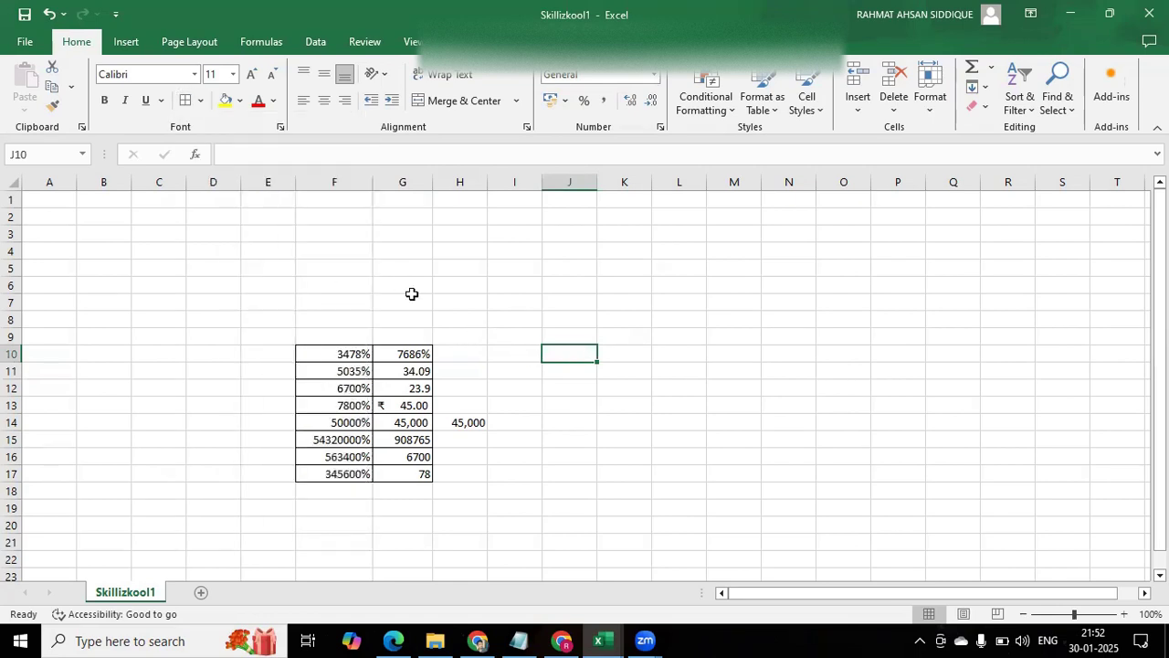
{"action": "left_click_drag", "start_coordinate": [558, 355], "coordinate": [623, 477]}
{"action": "left_click", "coordinate": [561, 358]}
{"action": "left_click_drag", "start_coordinate": [598, 362], "coordinate": [697, 468]}
{"action": "left_click_drag", "start_coordinate": [689, 467], "coordinate": [643, 462]}
- Enter the column headings "date" in J10 and "Time" in K10 of the new bordered table
{"action": "left_click", "coordinate": [579, 364]}
{"action": "left_click", "coordinate": [579, 358]}
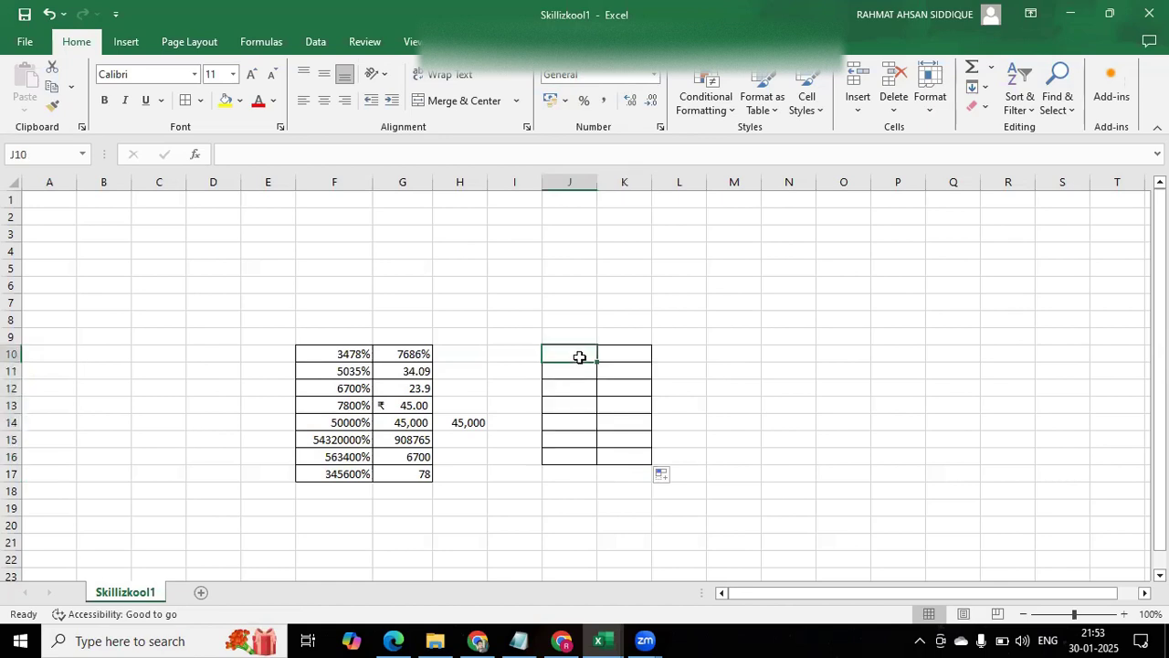
{"action": "type", "text": "date"}
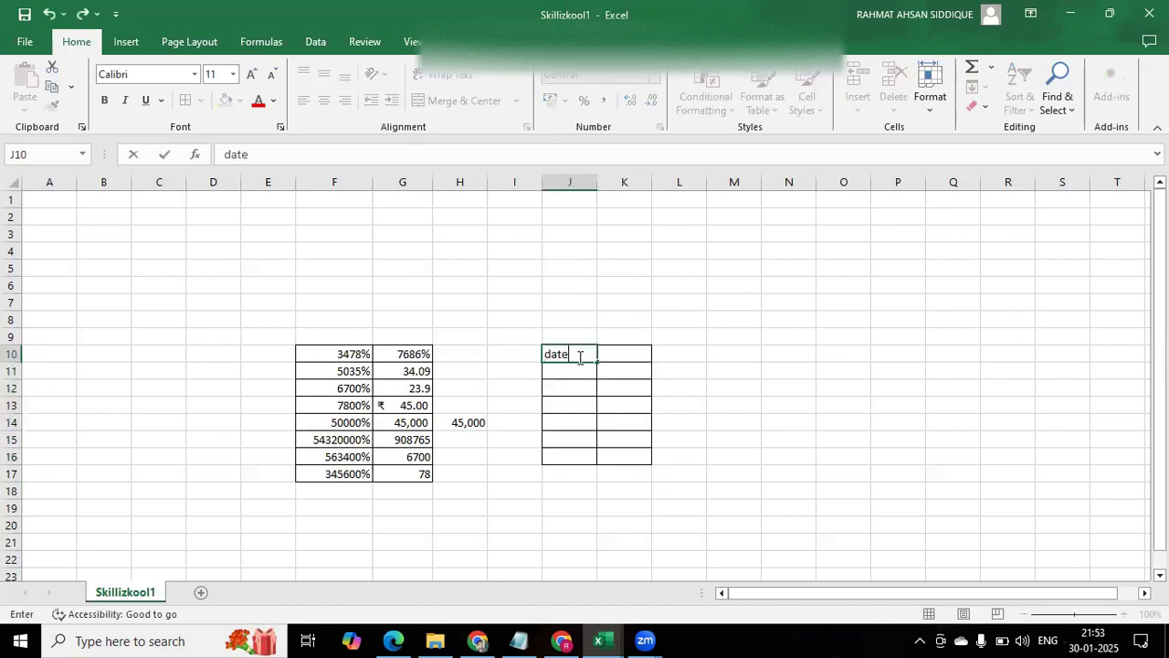
{"action": "key", "text": "Tab"}
{"action": "type", "text": "T"}
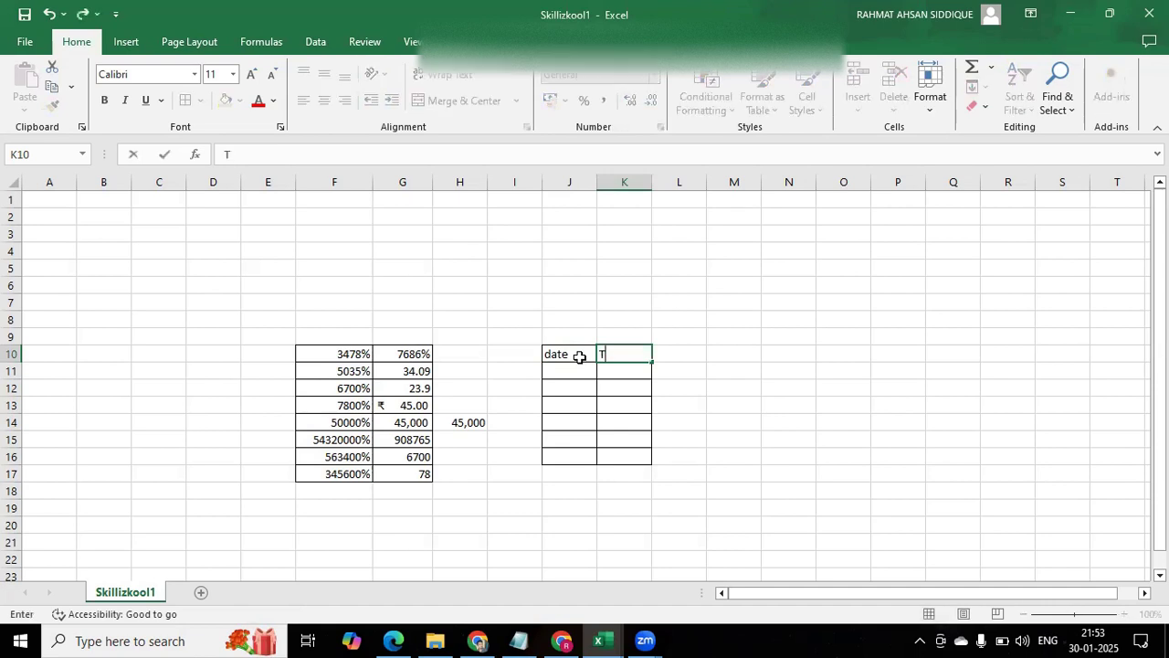
{"action": "type", "text": "ime"}
{"action": "key", "text": "Left"}
{"action": "key", "text": "Left"}
{"action": "key", "text": "Left"}
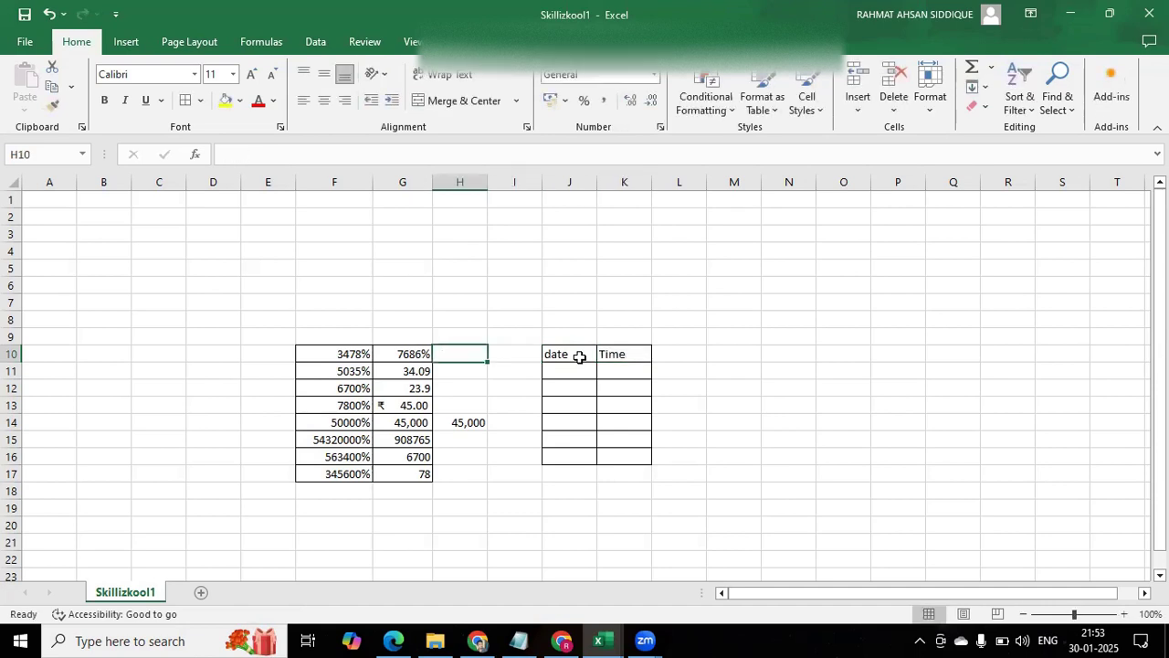
- Capitalise the heading in J10 so it reads "Date"
{"action": "left_click", "coordinate": [580, 358]}
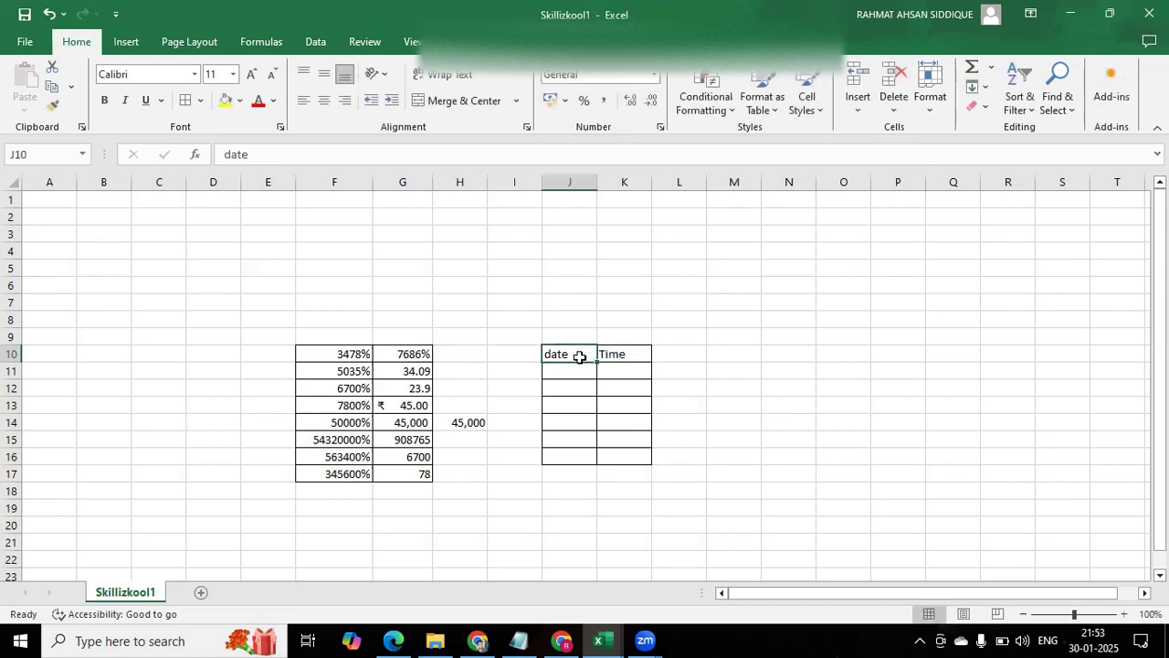
{"action": "double_click", "coordinate": [579, 357]}
{"action": "key", "text": "Left"}
{"action": "key", "text": "Left"}
{"action": "key", "text": "Left"}
{"action": "key", "text": "BackSpace"}
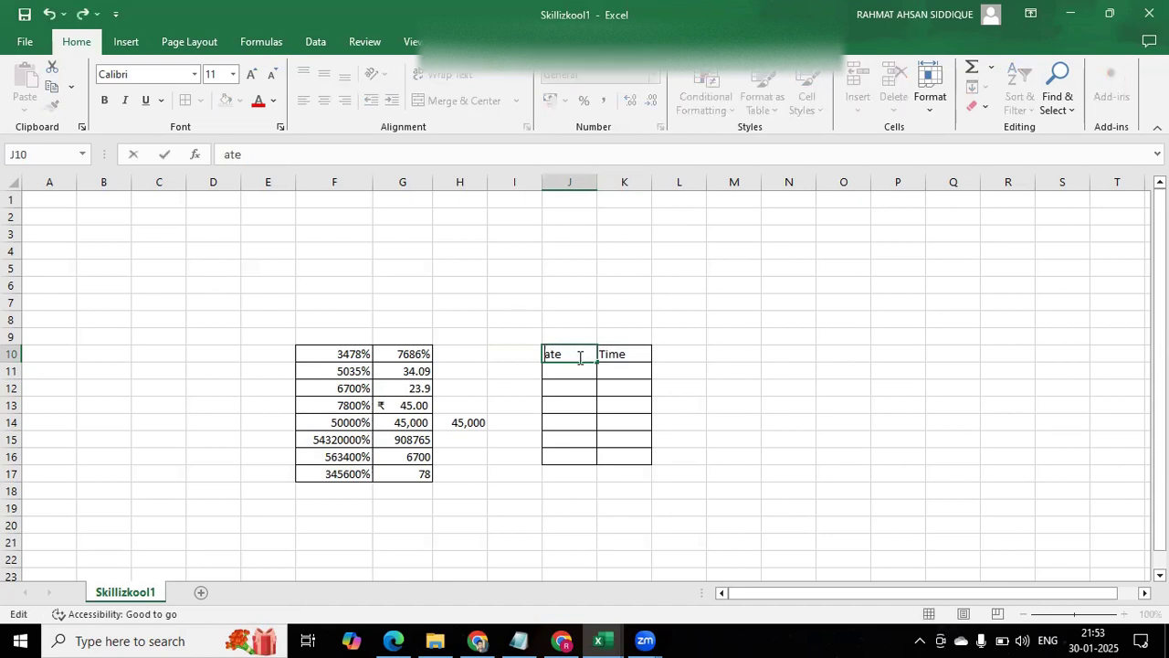
{"action": "type", "text": "D"}
- Enter the date 30-01-2025 in cell J11 under the Date heading
{"action": "left_click", "coordinate": [565, 369]}
{"action": "double_click", "coordinate": [565, 369]}
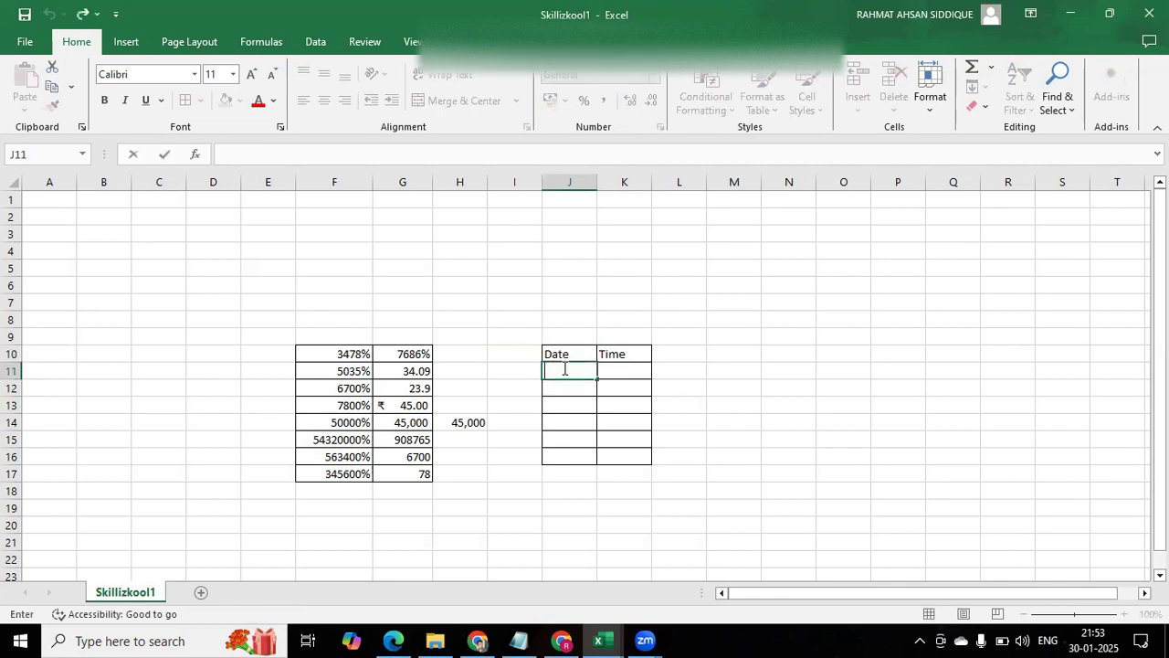
{"action": "type", "text": "30-01-2025"}
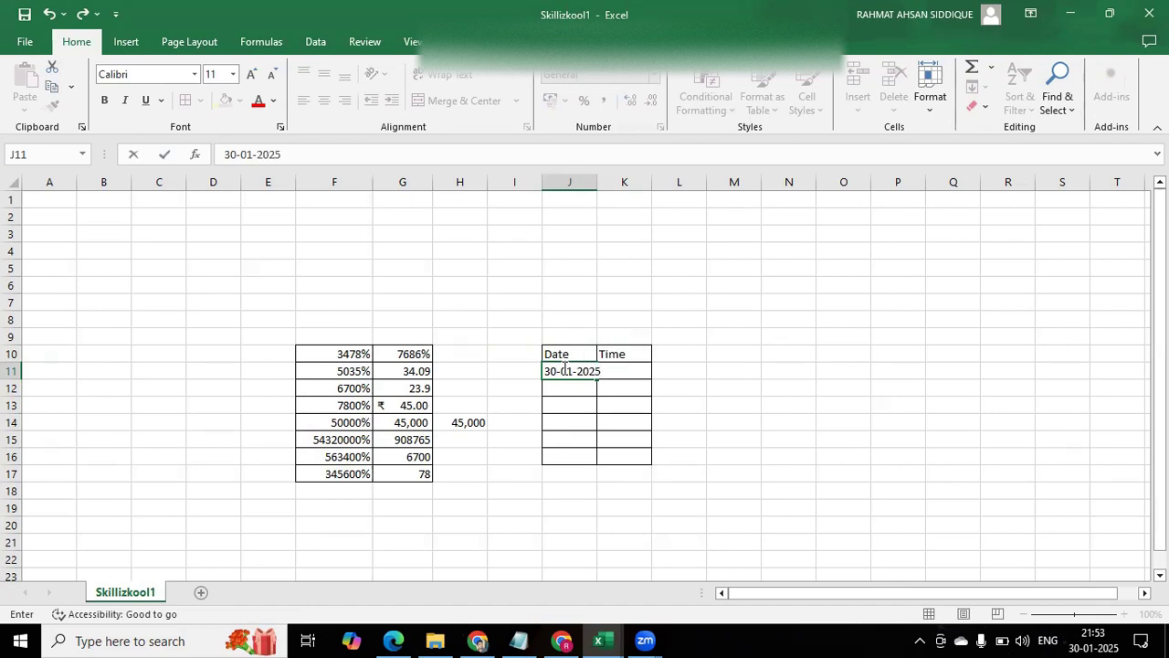
{"action": "key", "text": "Tab"}
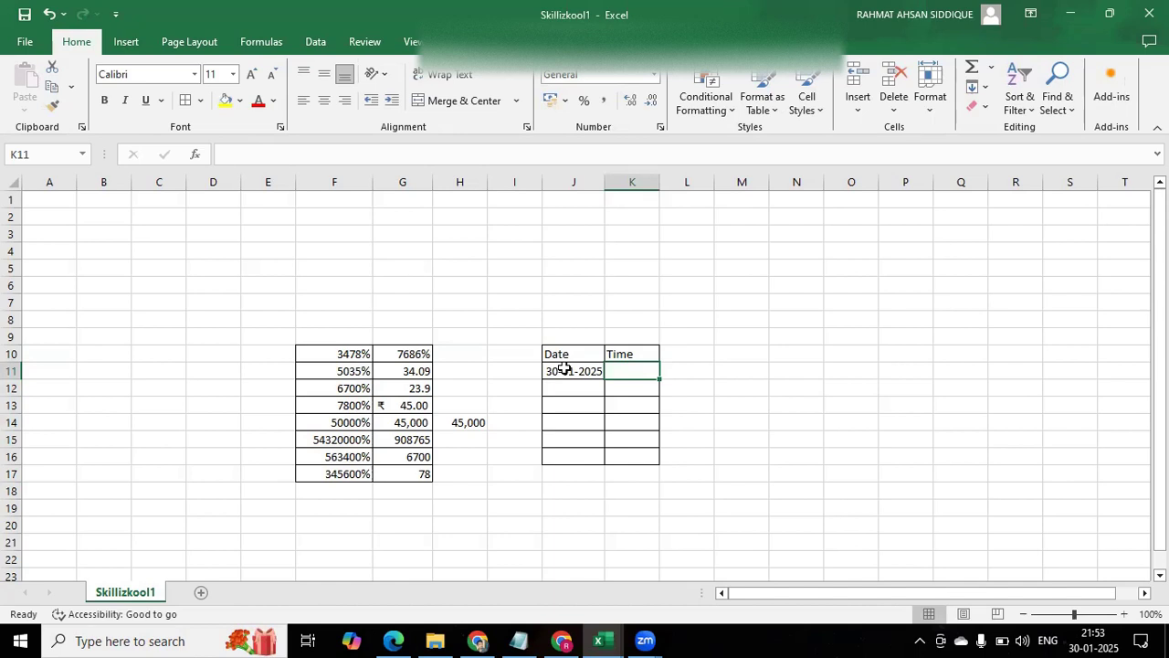
- Enter the time 21:53PM in cell K11 under the Time heading
{"action": "type", "text": "21"}
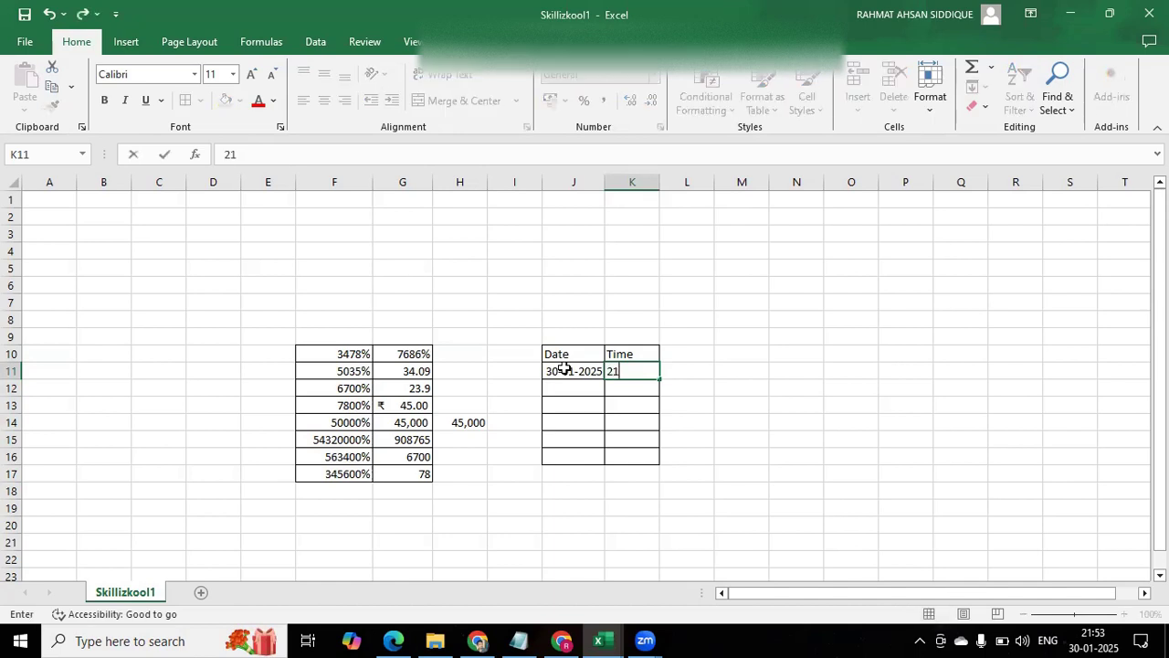
{"action": "type", "text": ":53"}
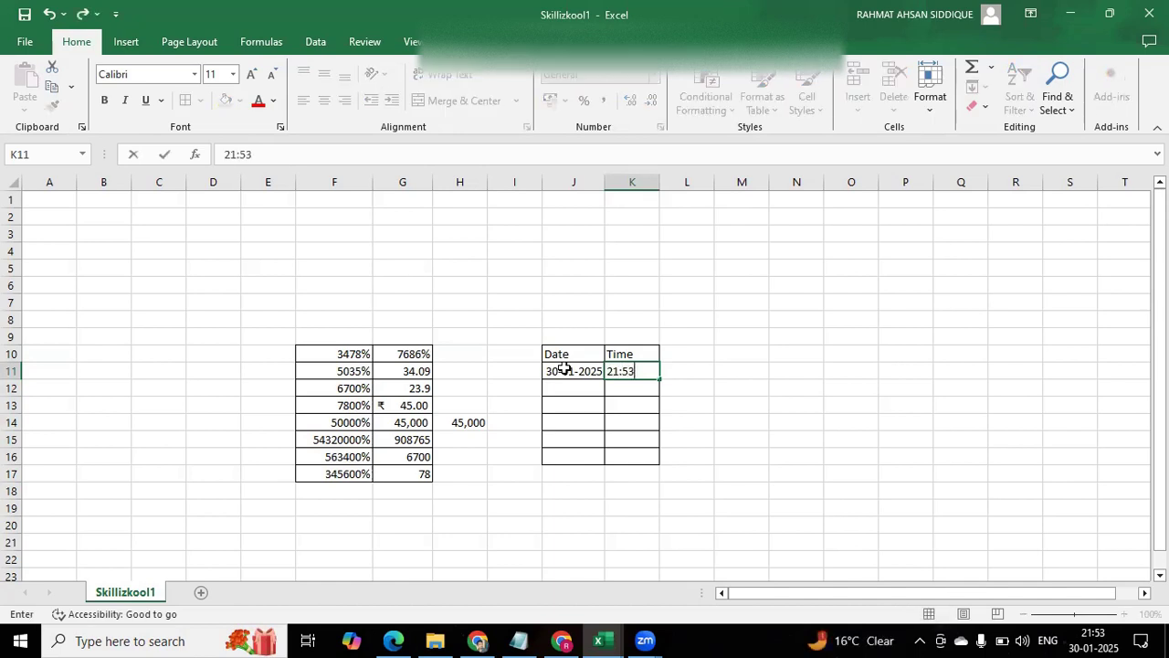
{"action": "type", "text": "AM"}
{"action": "key", "text": "BackSpace"}
{"action": "key", "text": "BackSpace"}
{"action": "type", "text": "PM"}
{"action": "left_click", "coordinate": [577, 390]}
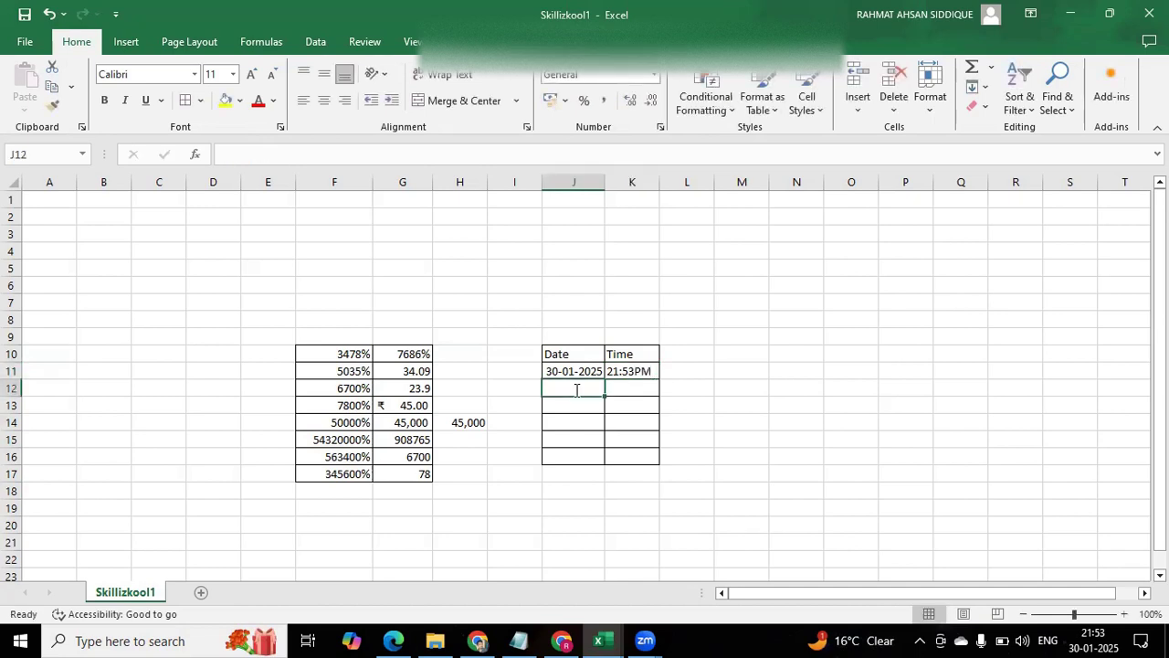
- Enter the dates 30/01/2025 in J12 and 3-02-2025 in J13 of the Date column
{"action": "double_click", "coordinate": [577, 390]}
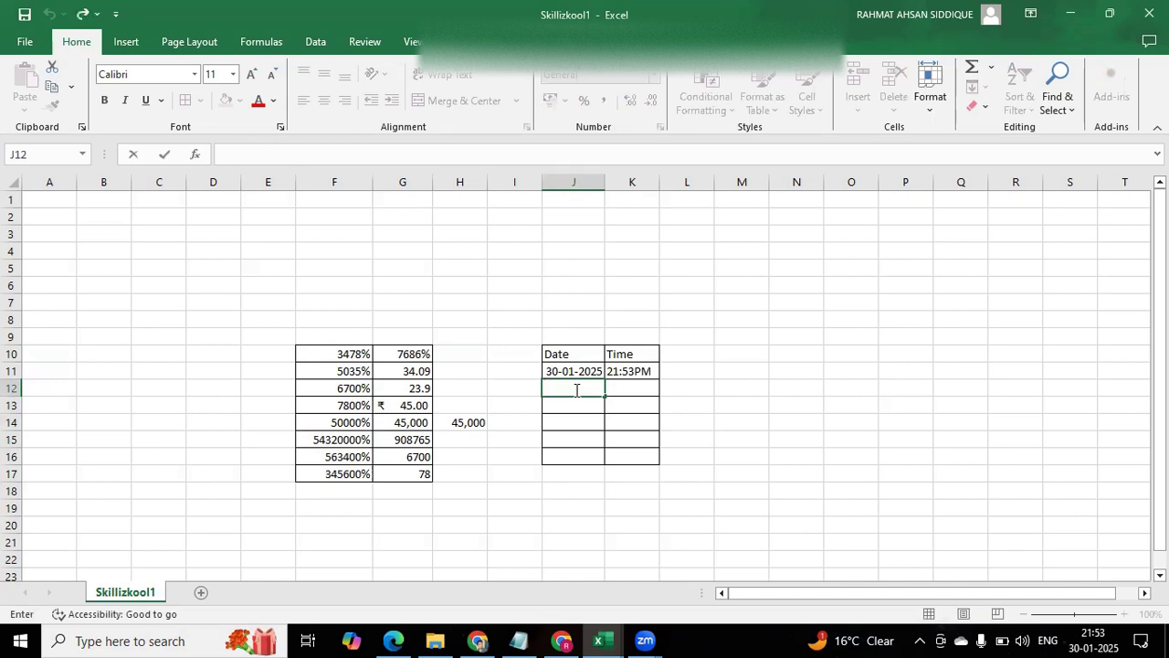
{"action": "type", "text": "30/01/2025"}
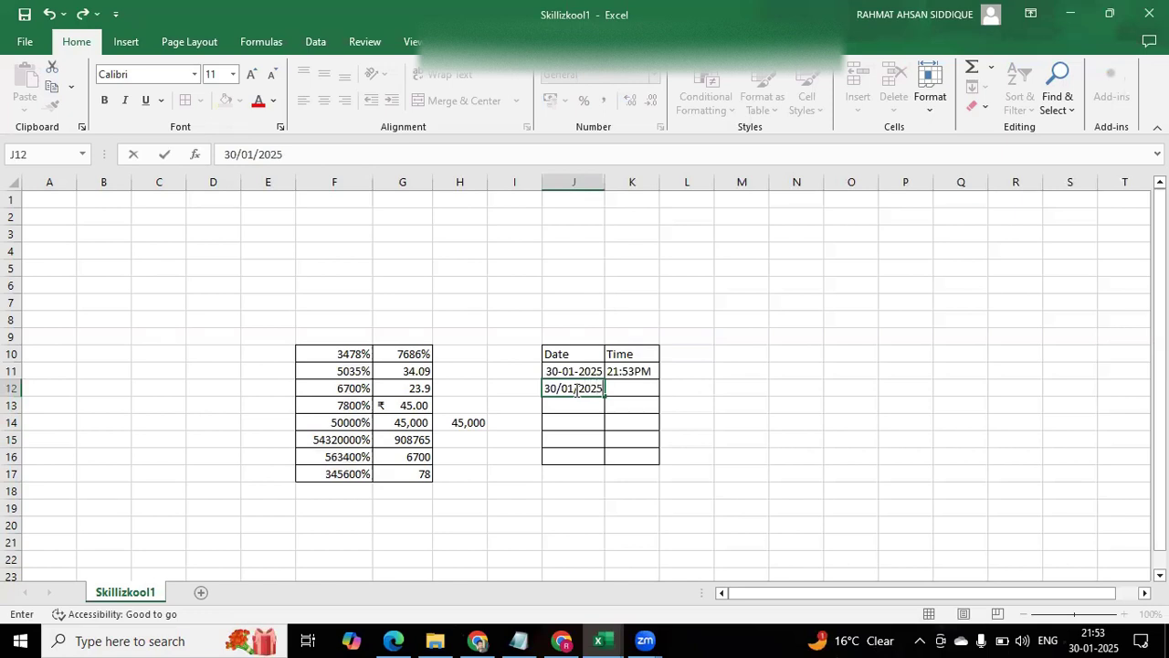
{"action": "key", "text": "Return"}
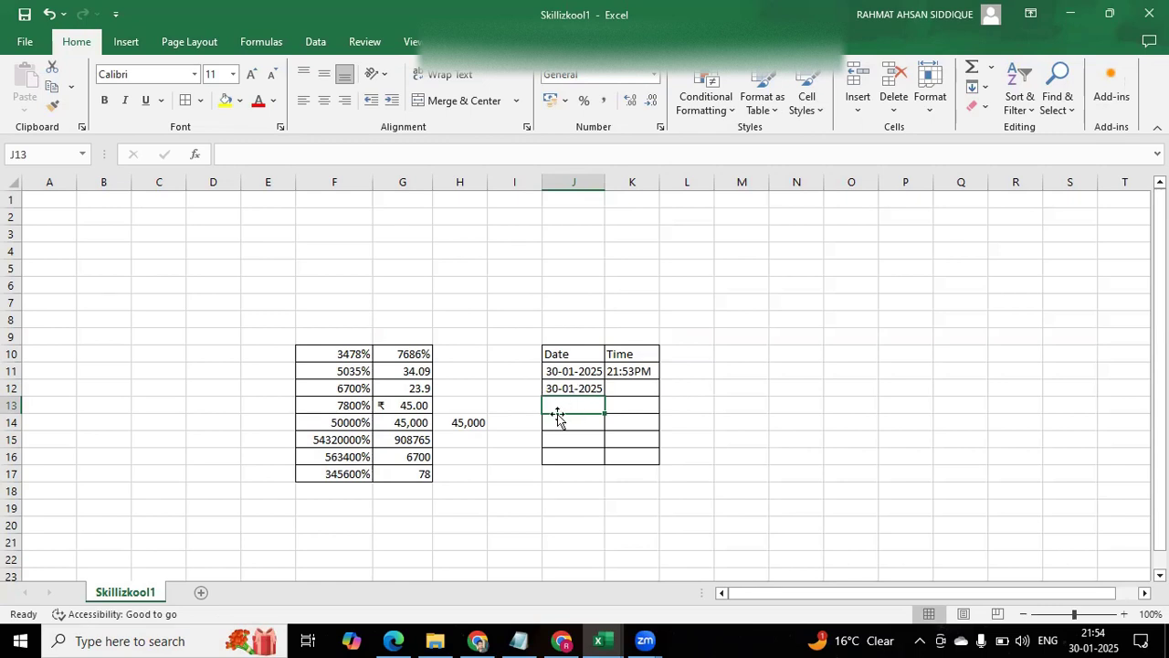
{"action": "double_click", "coordinate": [557, 405]}
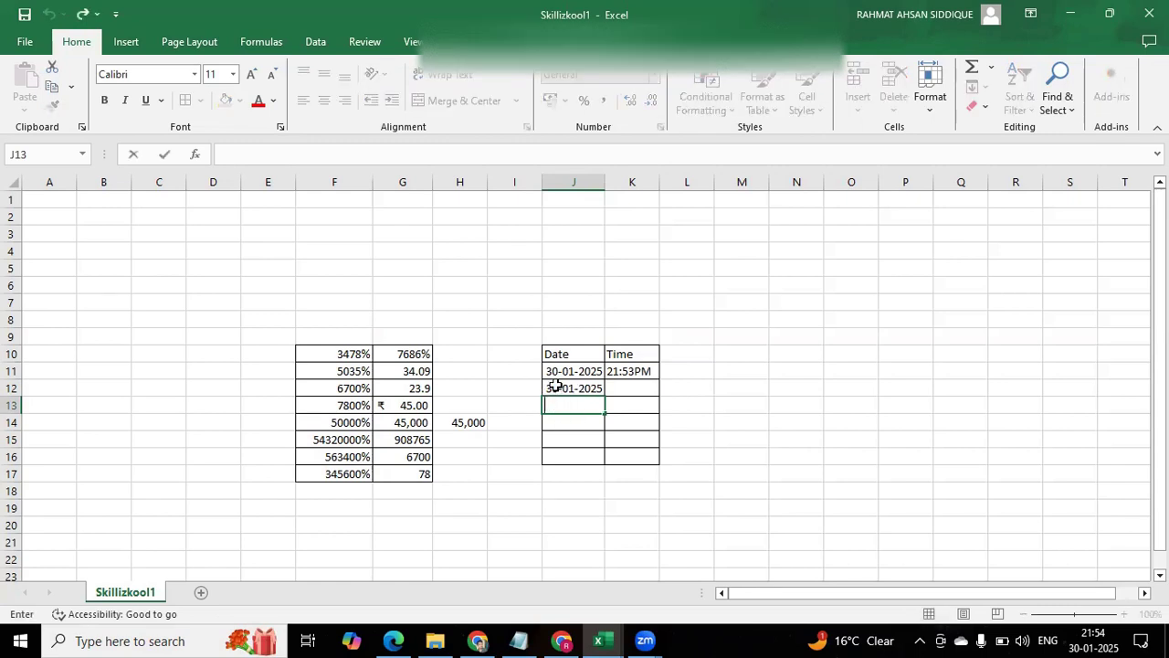
{"action": "left_click", "coordinate": [555, 386]}
{"action": "left_click", "coordinate": [553, 407]}
{"action": "type", "text": "3-02-2025"}
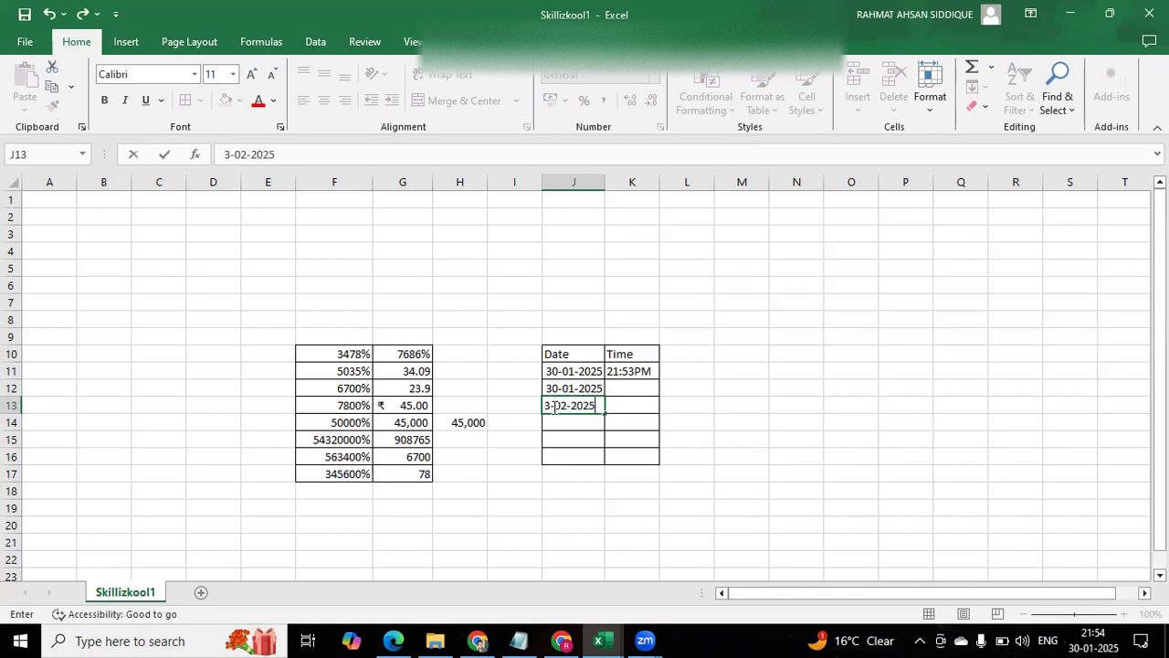
{"action": "key", "text": "Return"}
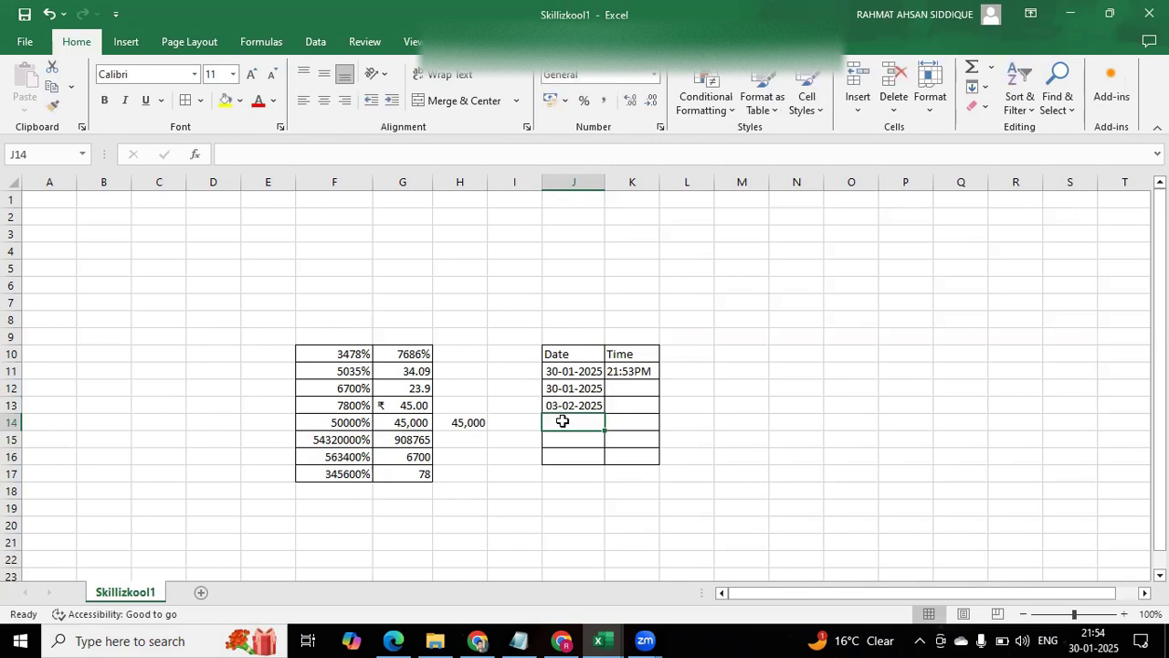
- Enter the date 6-3-2025 in cell J14
{"action": "double_click", "coordinate": [563, 421]}
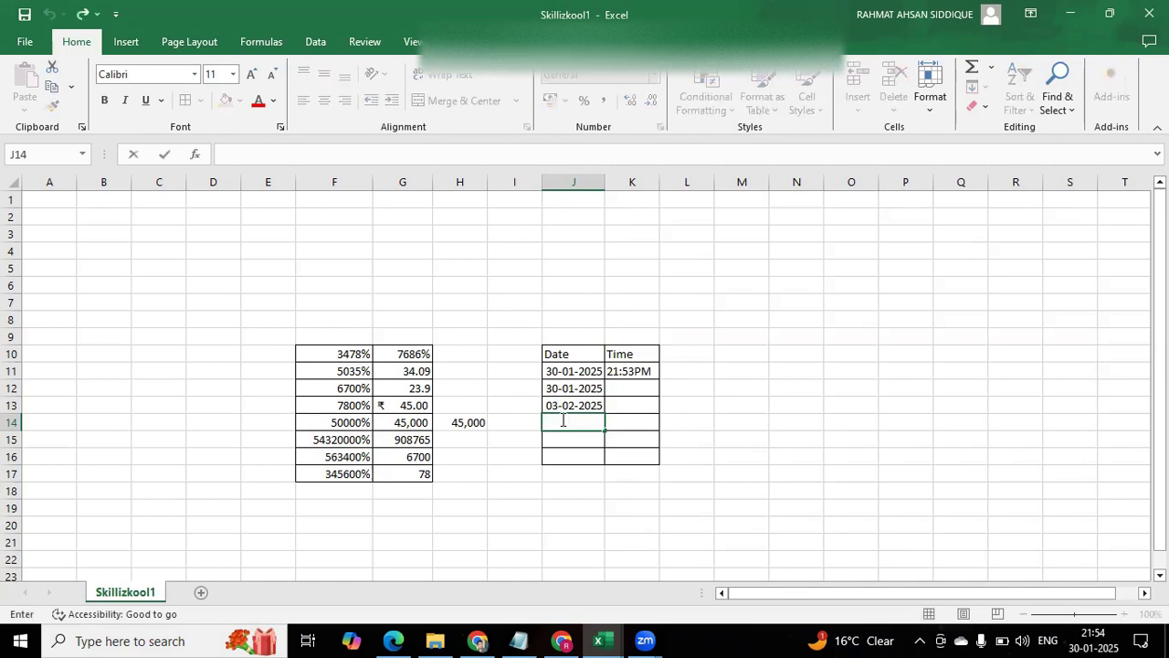
{"action": "type", "text": "6-3"}
{"action": "type", "text": "-"}
{"action": "type", "text": "25"}
{"action": "key", "text": "BackSpace"}
{"action": "type", "text": "025"}
{"action": "key", "text": "Return"}
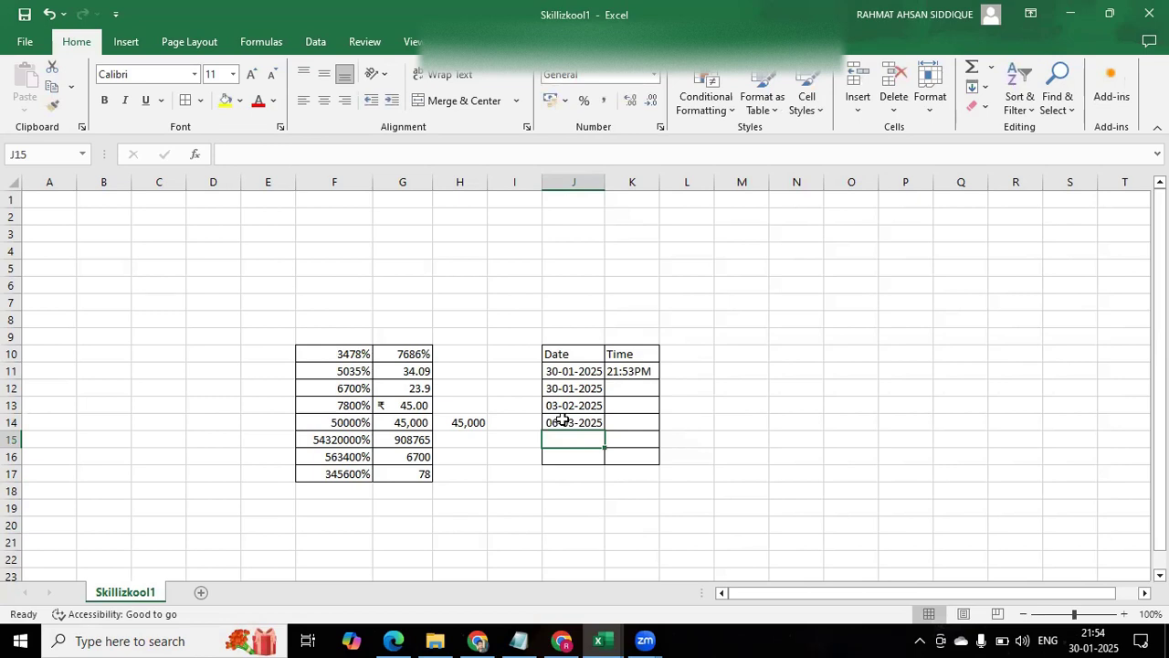
- Complete the Date column with 2-3-2025 in J15 and 4-03-2025 in J16
{"action": "type", "text": "2"}
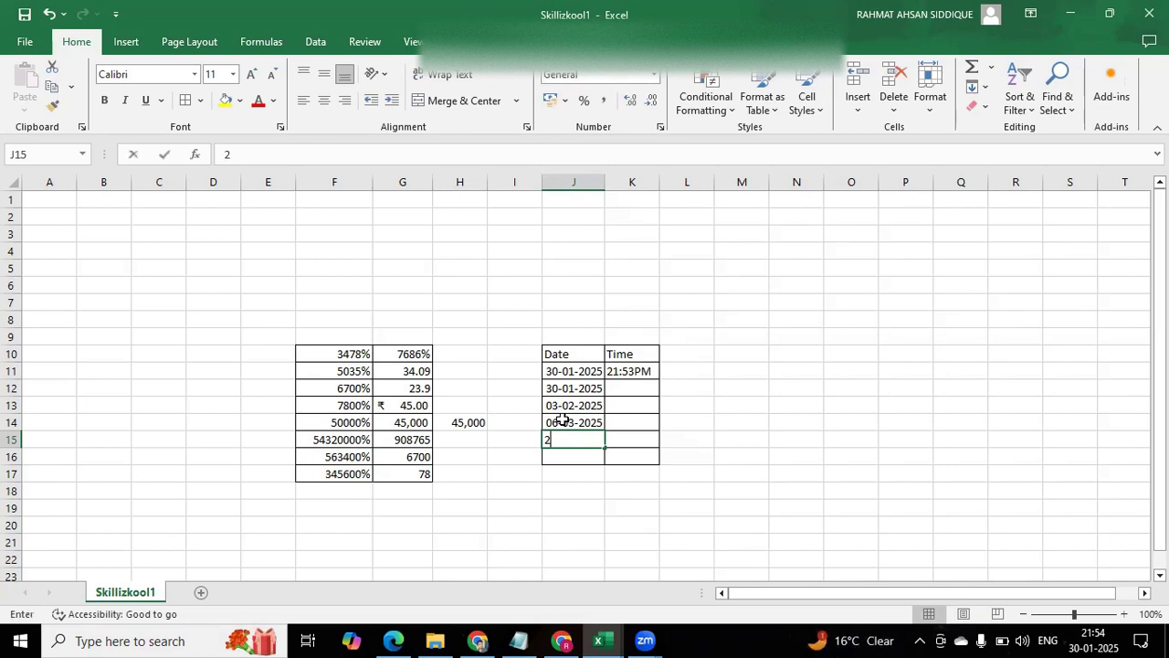
{"action": "type", "text": "-3-2025"}
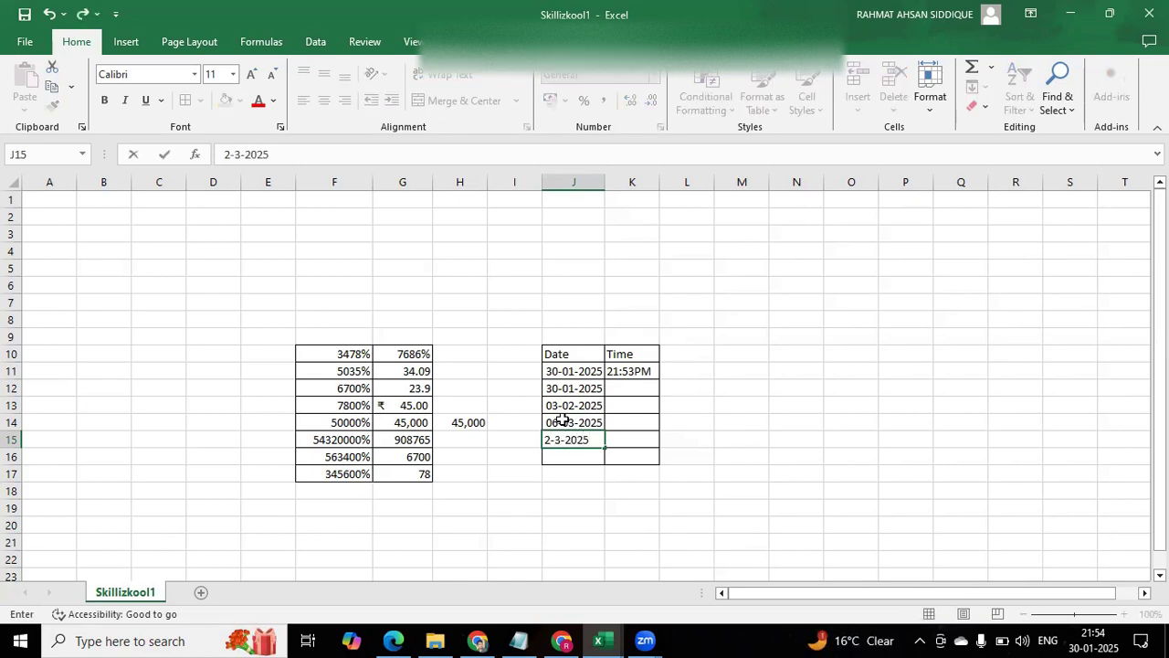
{"action": "key", "text": "Return"}
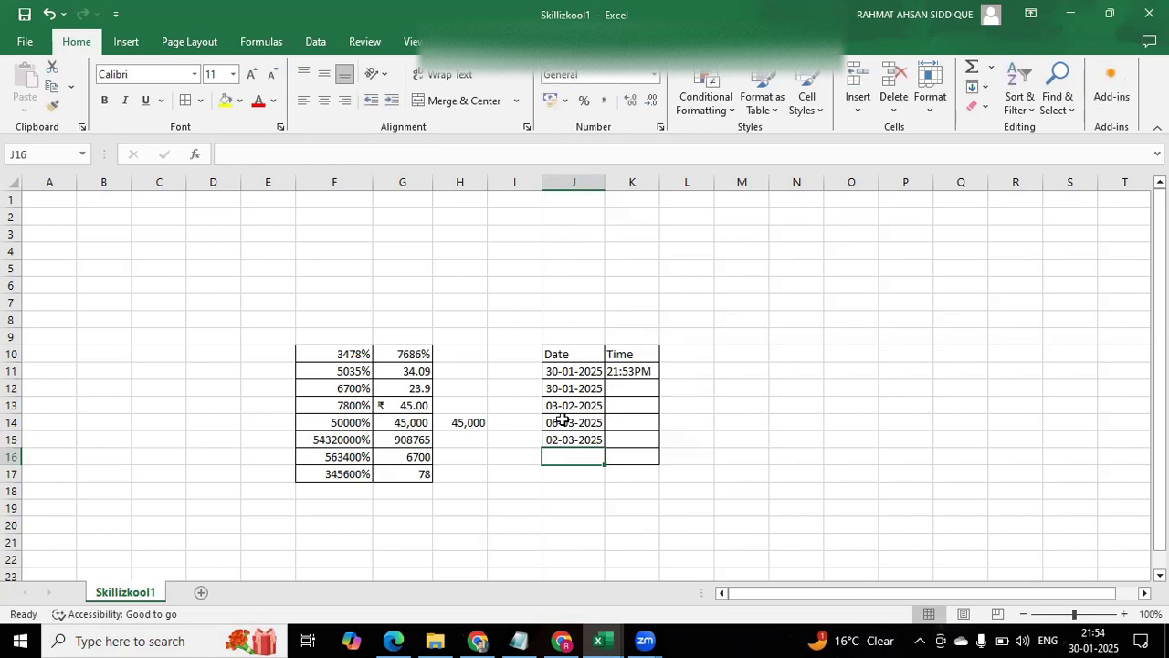
{"action": "type", "text": "4="}
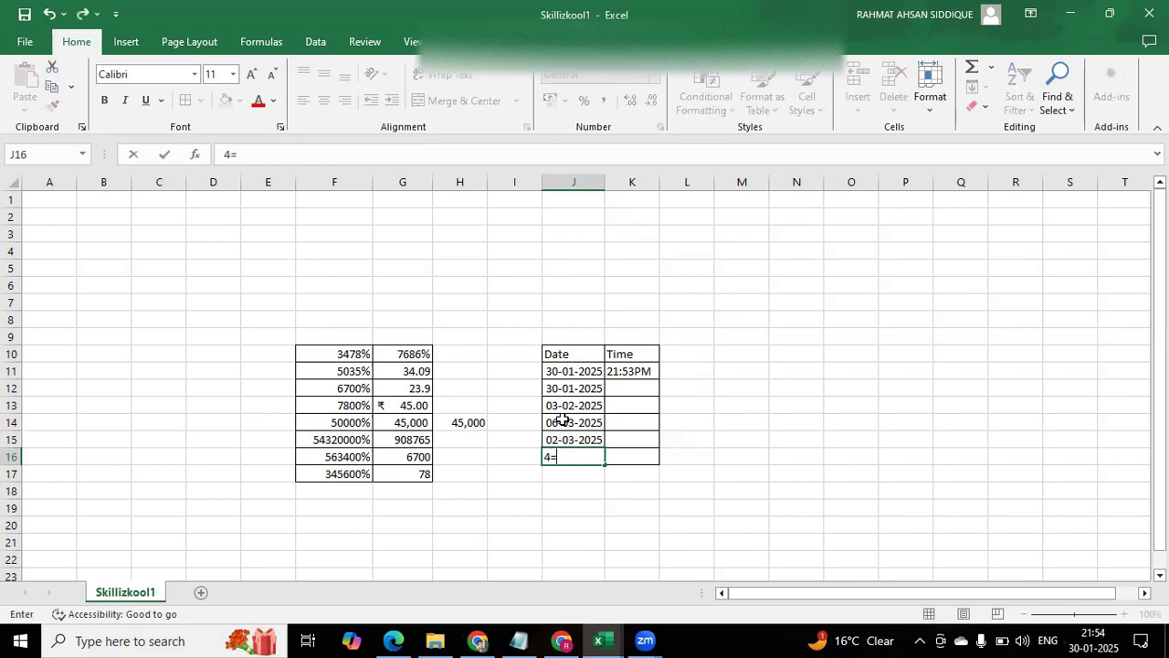
{"action": "key", "text": "BackSpace"}
{"action": "type", "text": "-03-2025"}
{"action": "left_click", "coordinate": [624, 388]}
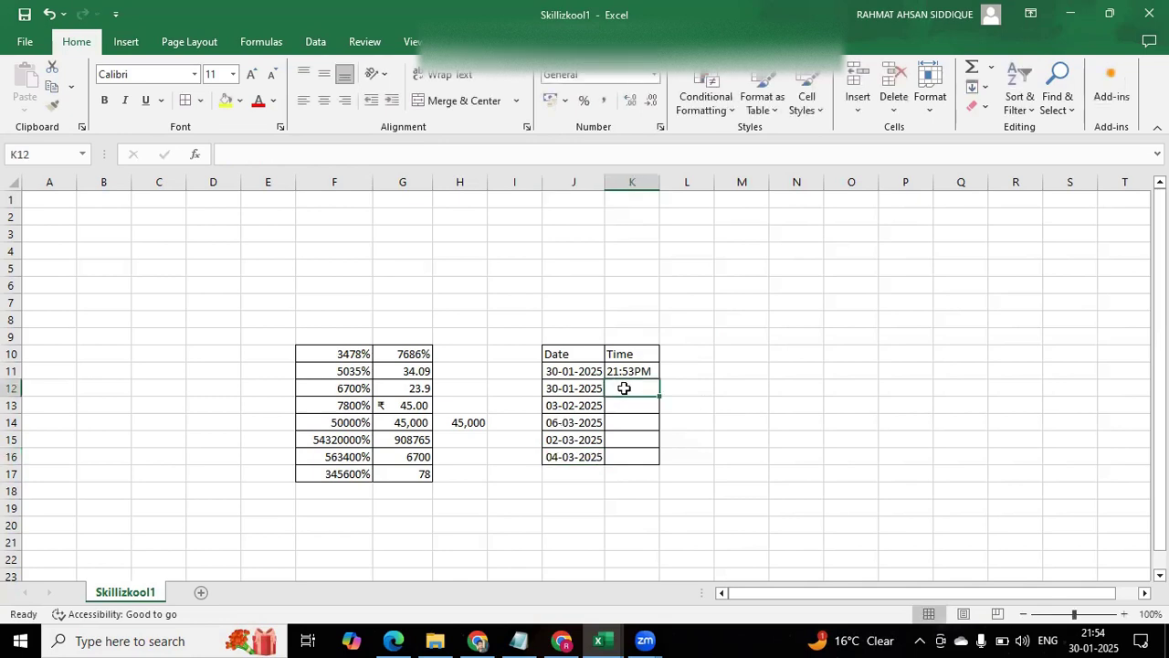
- Enter the times 9:00 in K12 and 4:00 in K13 of the Time column
{"action": "type", "text": "9"}
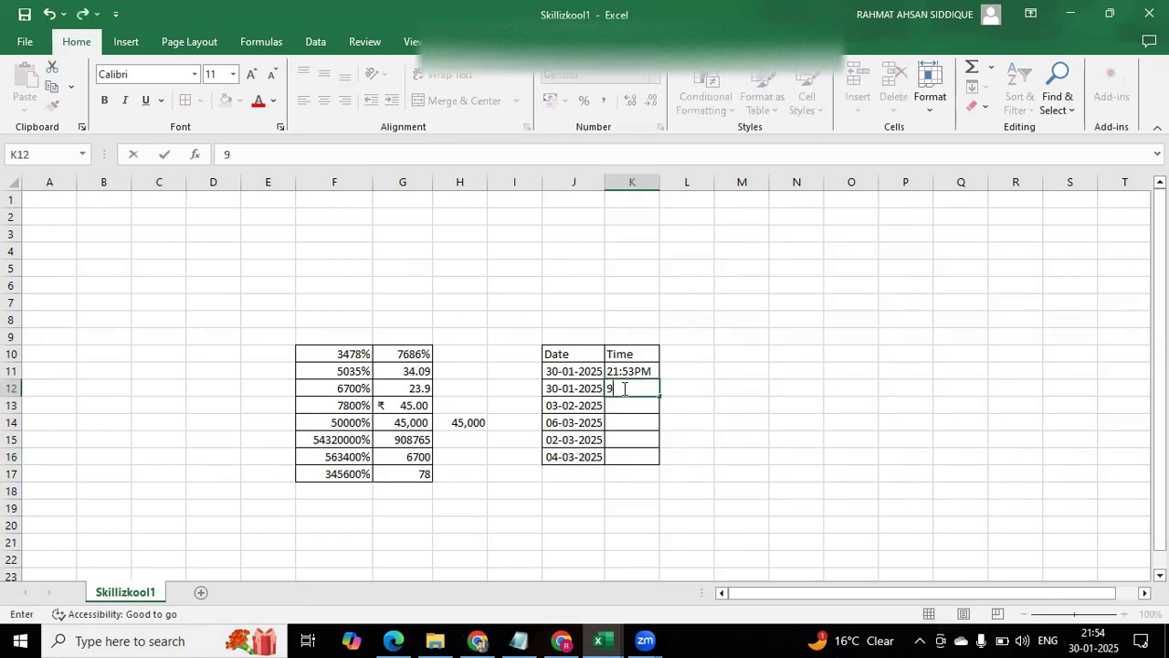
{"action": "type", "text": ":00:00"}
{"action": "key", "text": "Return"}
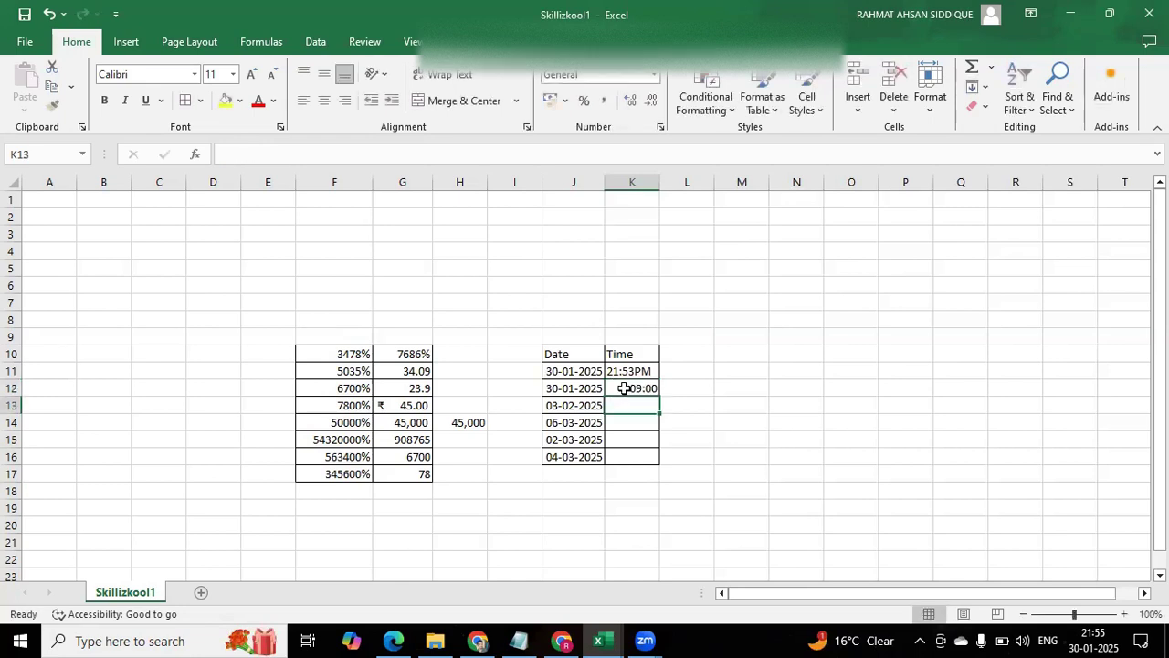
{"action": "type", "text": "4"}
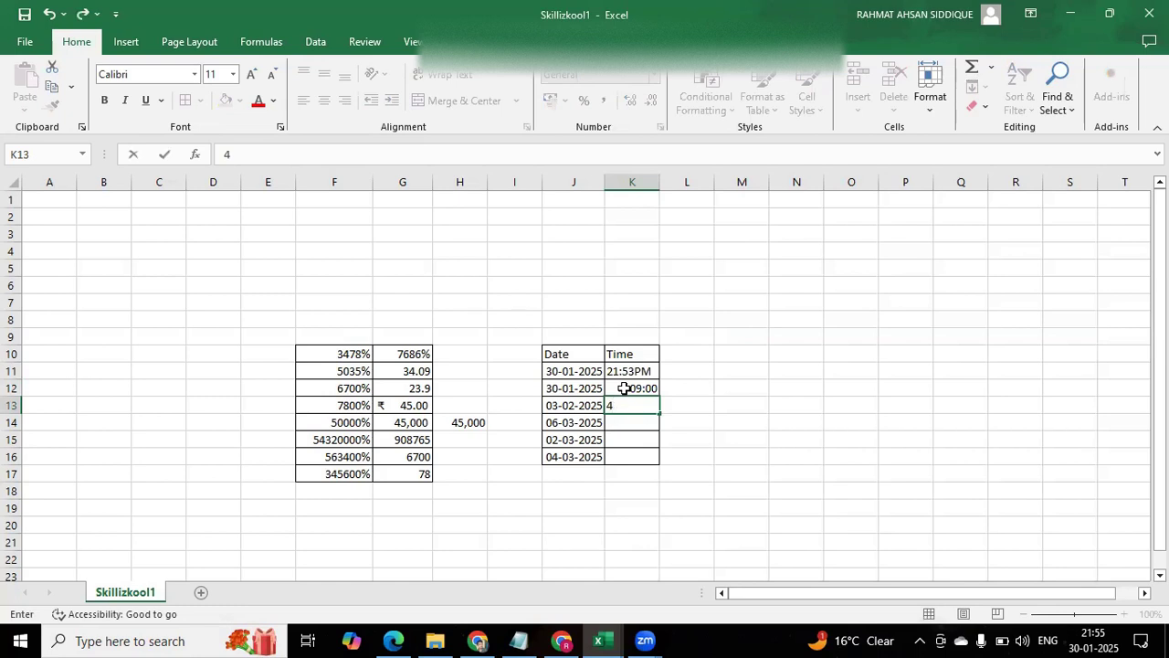
{"action": "type", "text": ":00"}
{"action": "key", "text": "Return"}
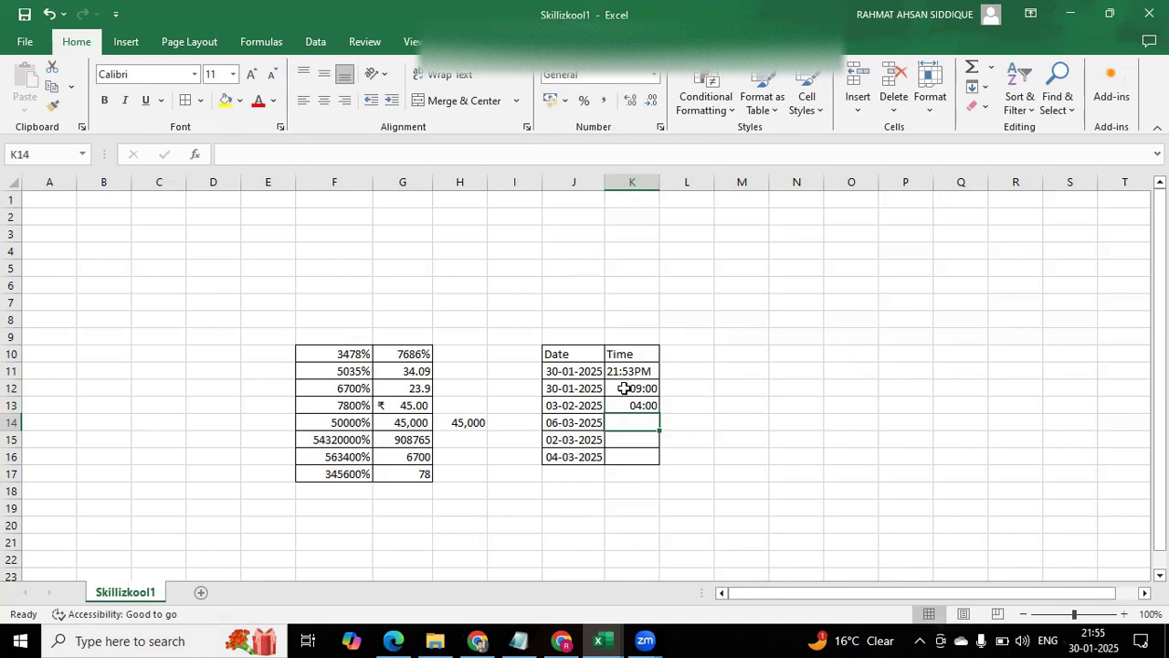
- Enter the times 5:34 in K14 and 4:34 in K15
{"action": "type", "text": "5:34"}
{"action": "key", "text": "Return"}
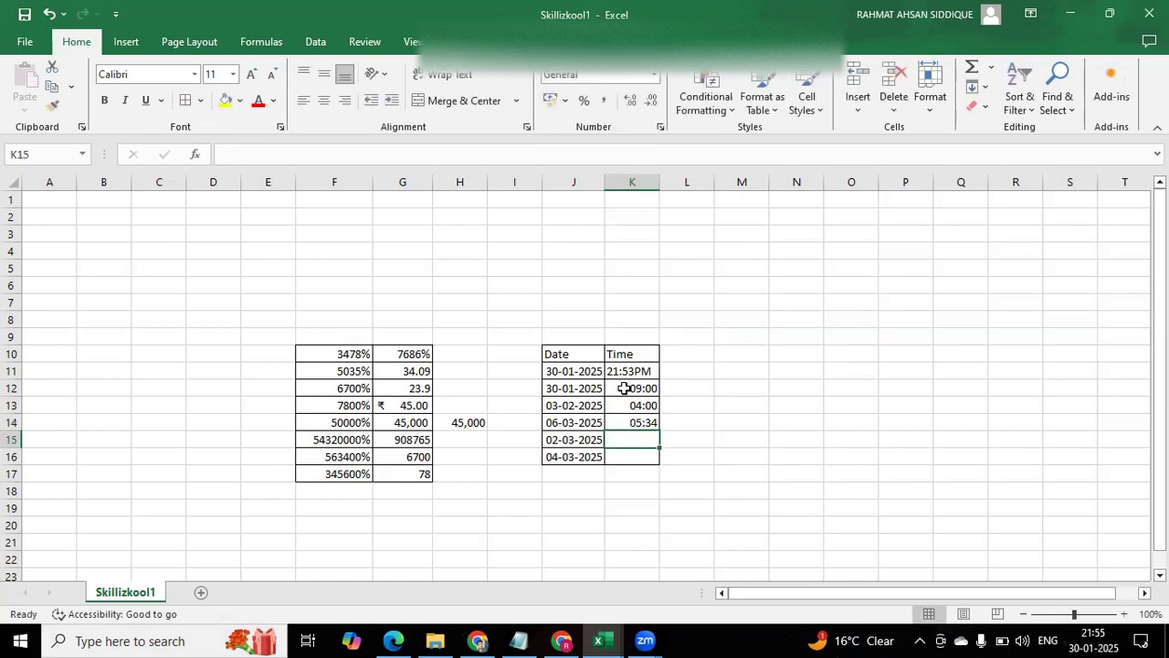
{"action": "type", "text": "4:34"}
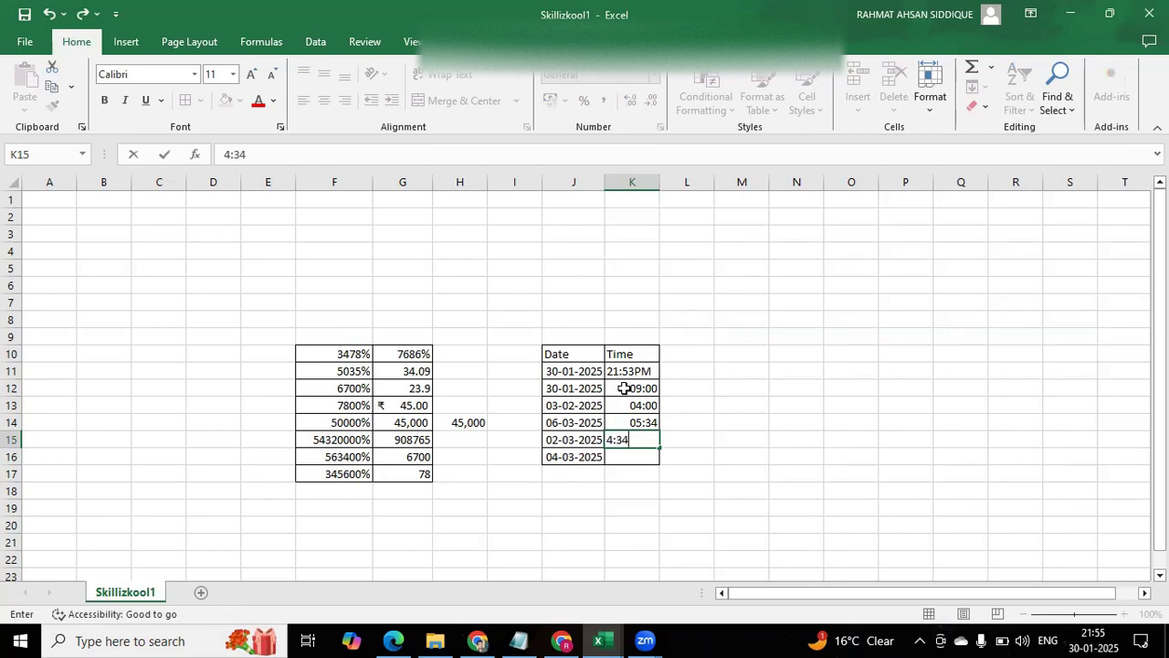
{"action": "key", "text": "Return"}
- Enter the time 3:45AM in cell K16, with AM in capitals
{"action": "type", "text": "3"}
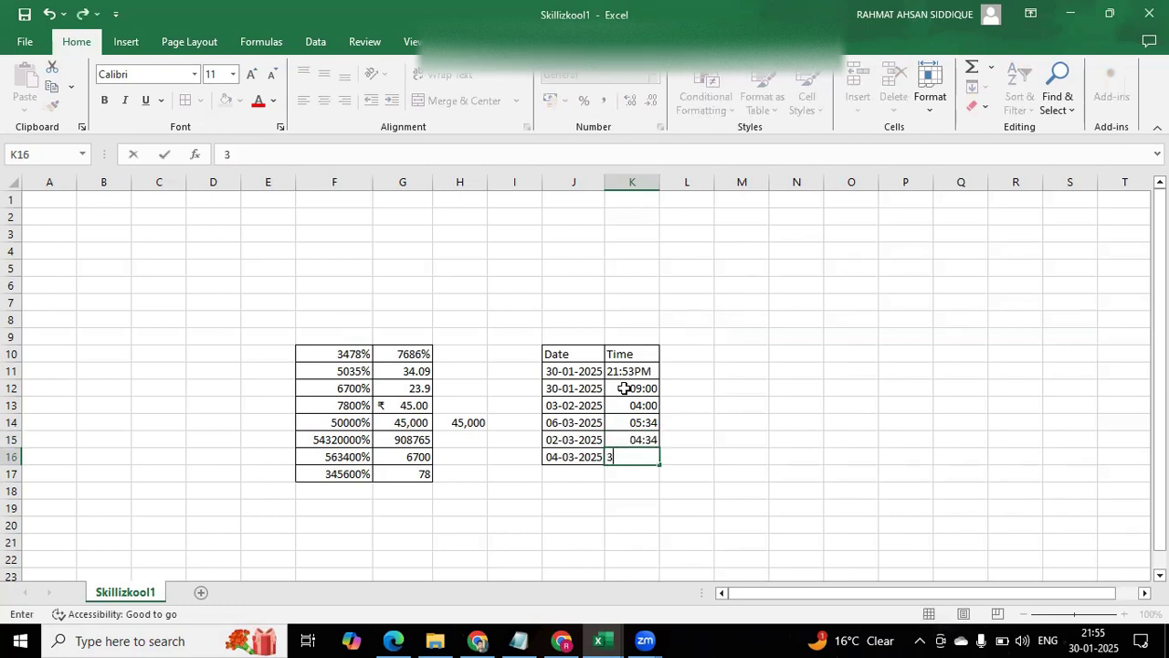
{"action": "type", "text": ":45am"}
{"action": "key", "text": "BackSpace"}
{"action": "key", "text": "BackSpace"}
{"action": "type", "text": "AM"}
{"action": "key", "text": "Tab"}
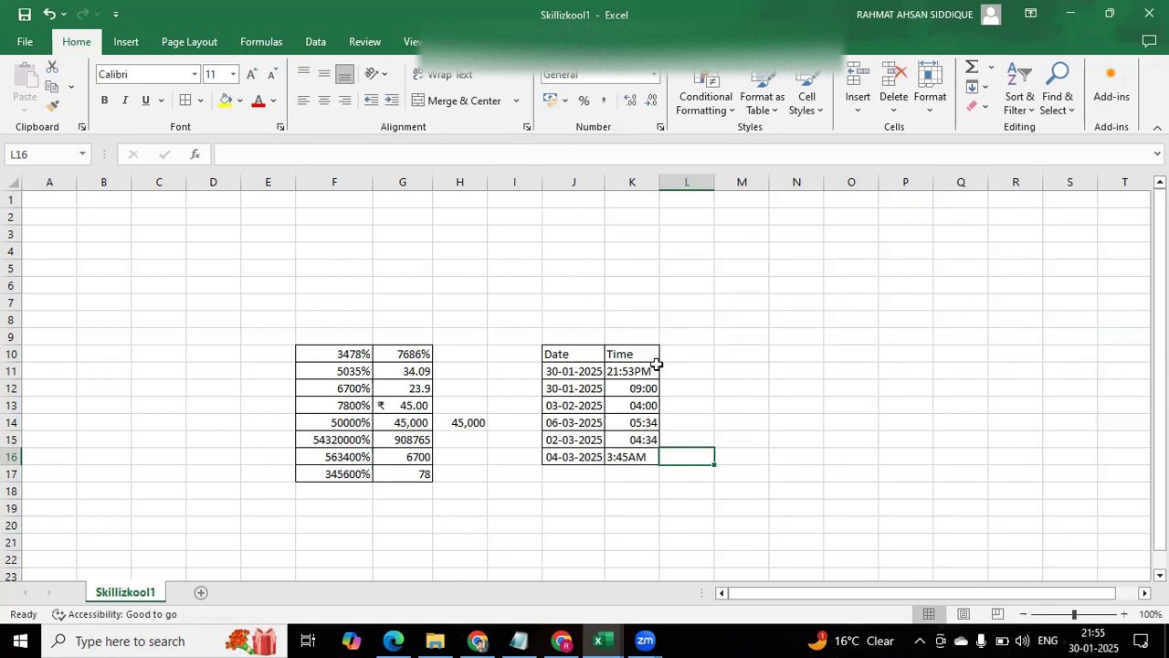
- Widen columns K and J to roughly twice their width and narrow the empty column I beside the table
{"action": "left_click_drag", "start_coordinate": [658, 186], "coordinate": [724, 183]}
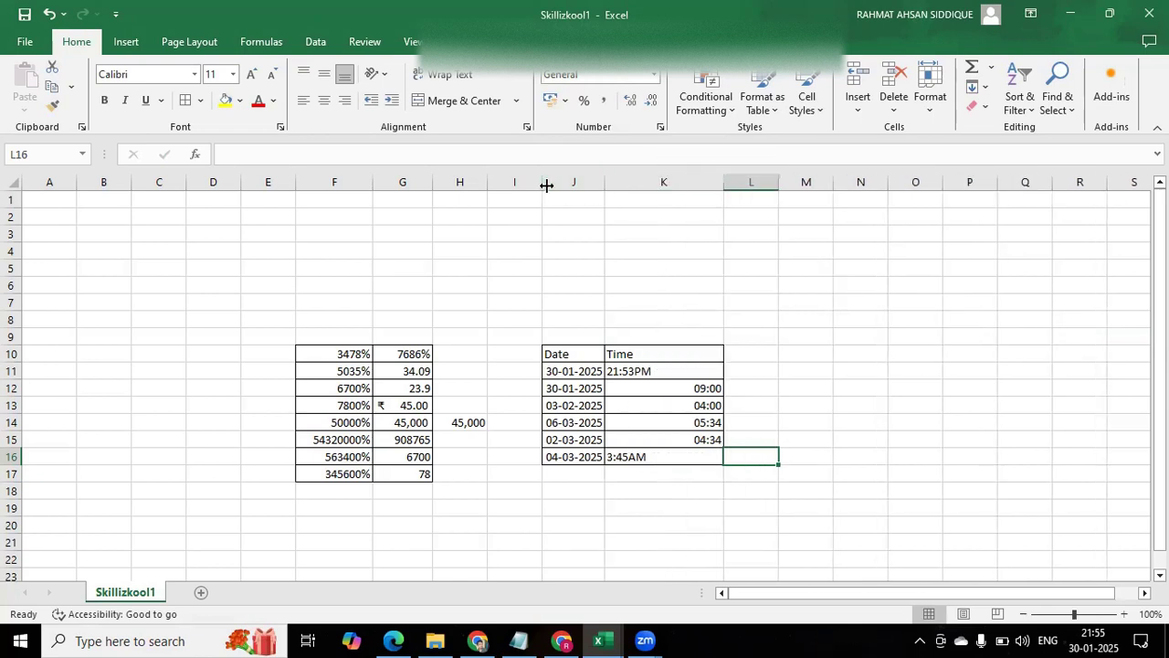
{"action": "left_click_drag", "start_coordinate": [542, 184], "coordinate": [625, 179]}
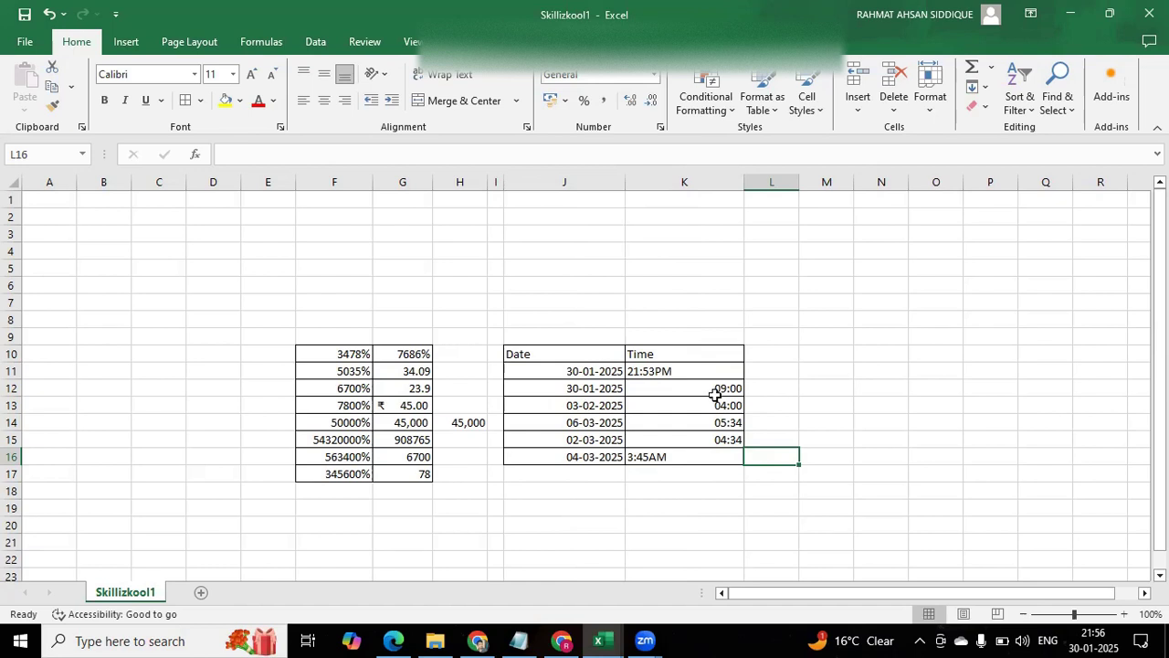
- Compare the stored values and number formats of the date and time entries in rows 11 to 13
{"action": "left_click", "coordinate": [703, 388]}
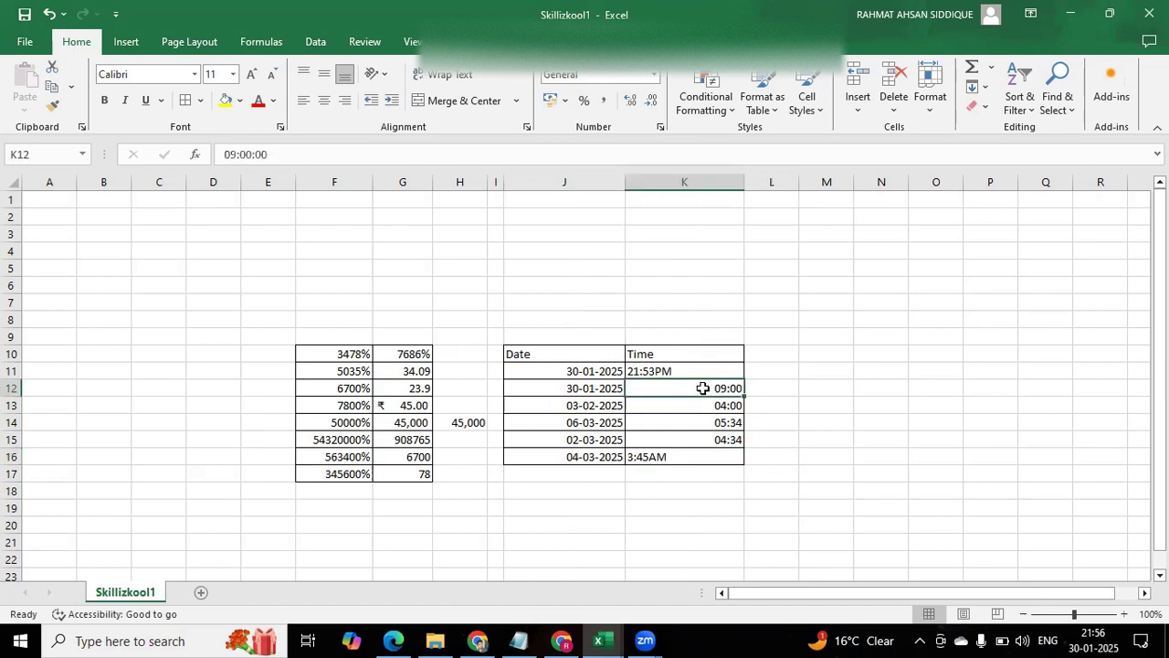
{"action": "left_click", "coordinate": [661, 370]}
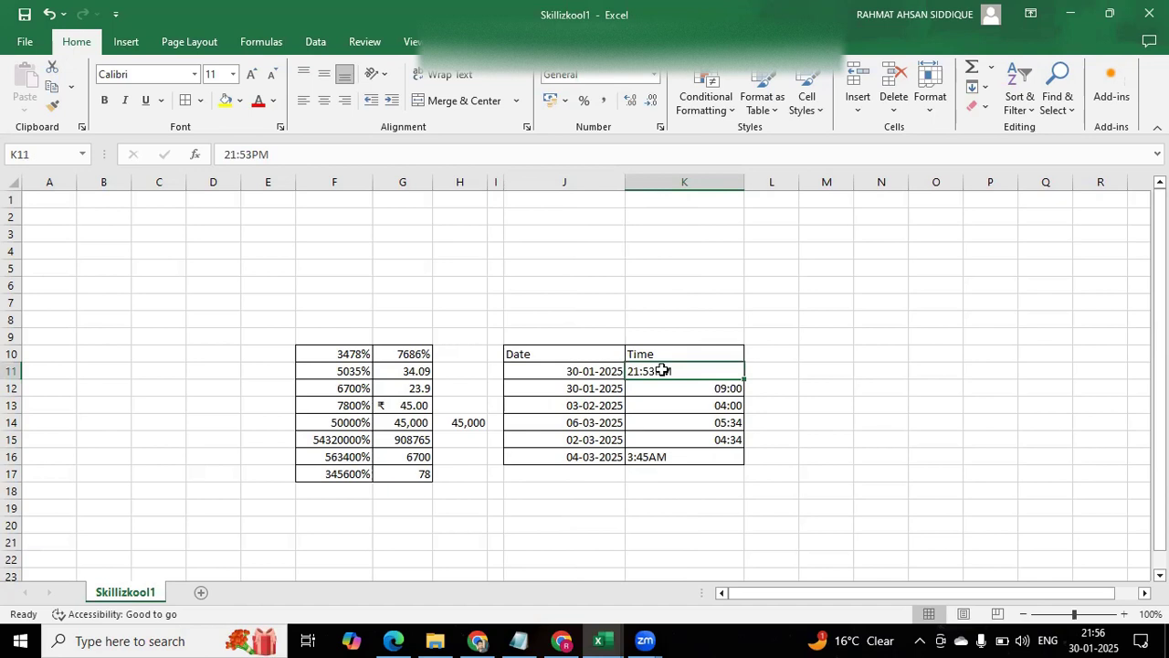
{"action": "left_click", "coordinate": [672, 393]}
{"action": "left_click", "coordinate": [673, 407]}
{"action": "left_click", "coordinate": [657, 370]}
{"action": "left_click", "coordinate": [682, 390]}
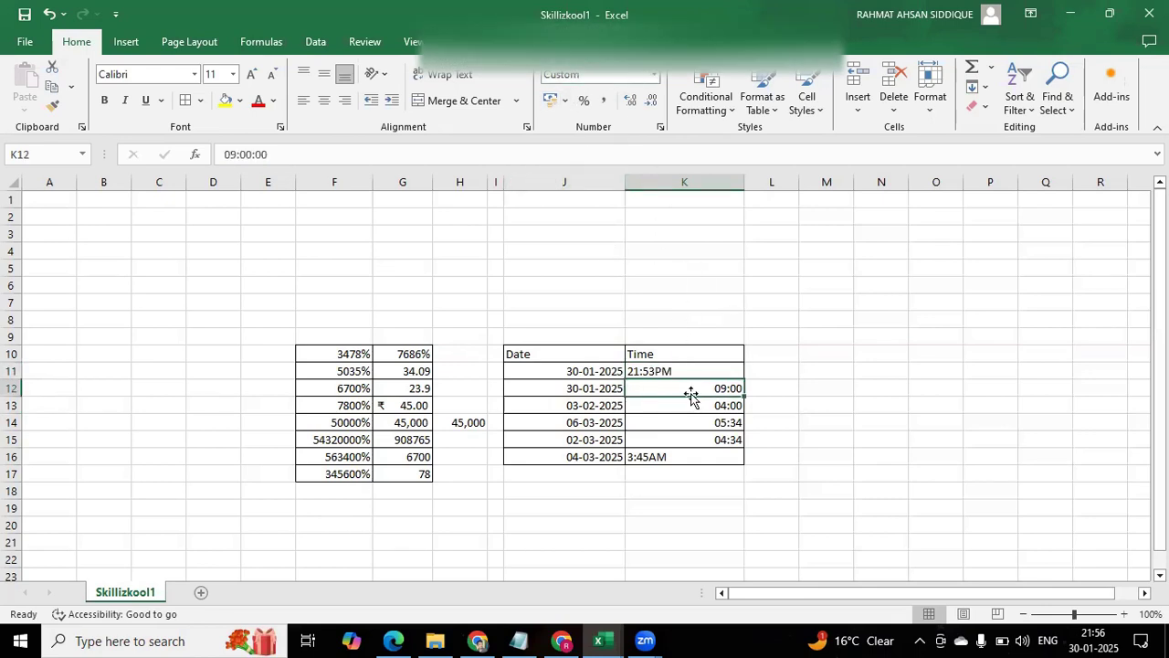
{"action": "left_click", "coordinate": [586, 409]}
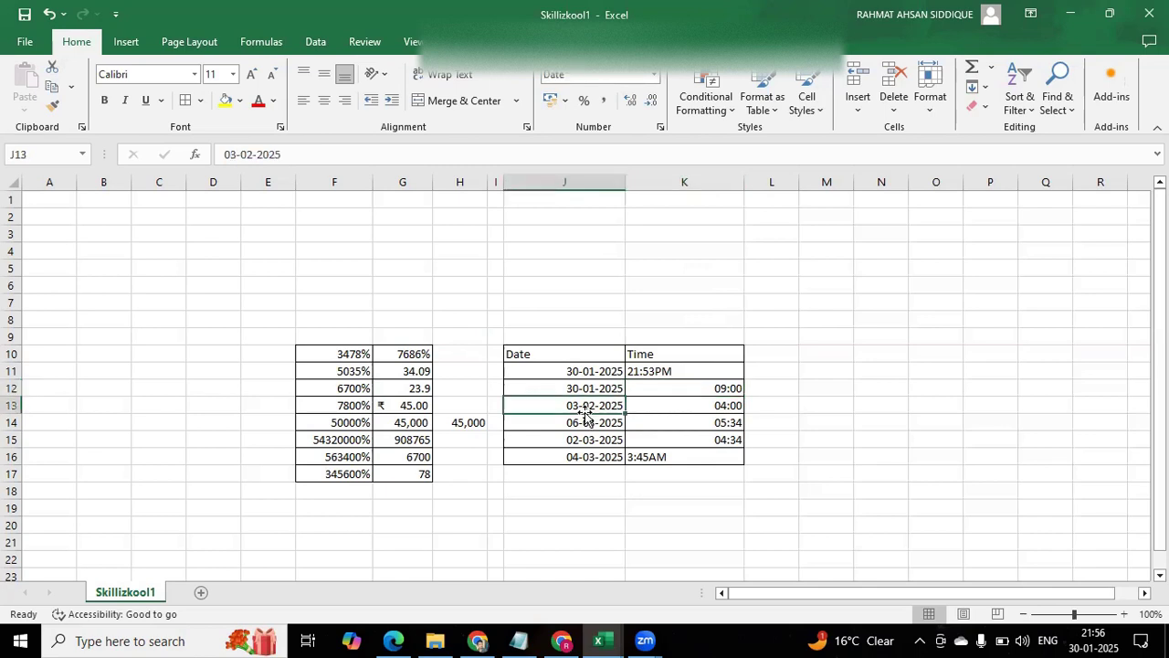
{"action": "left_click", "coordinate": [546, 388]}
{"action": "left_click", "coordinate": [552, 373]}
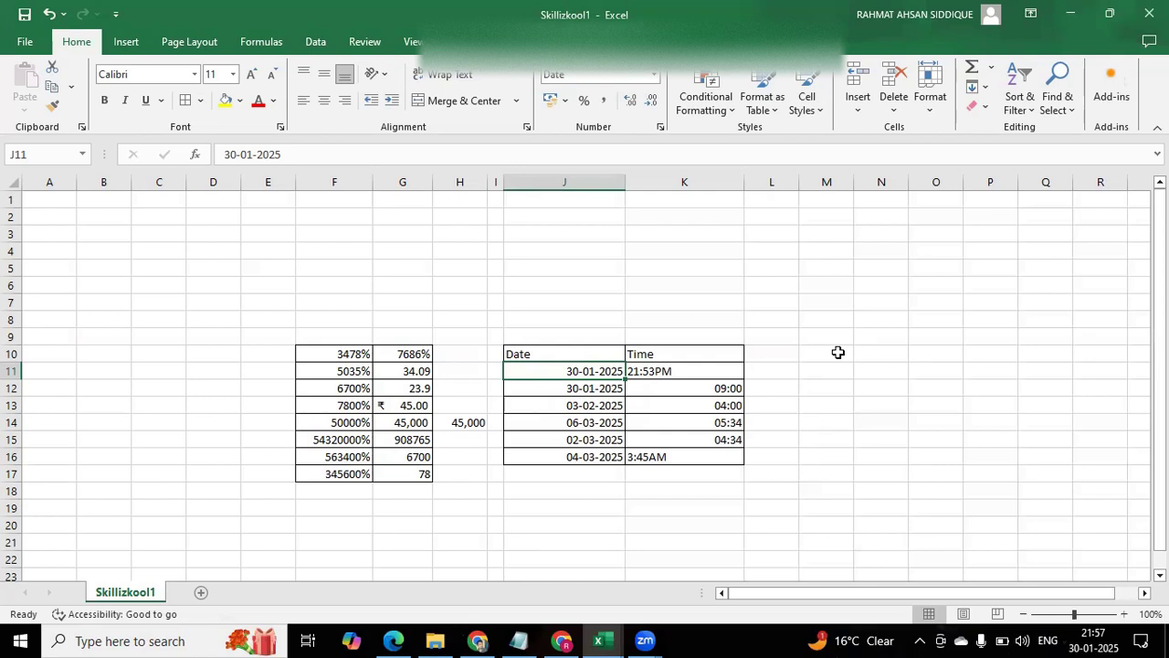
{"action": "left_click", "coordinate": [657, 373]}
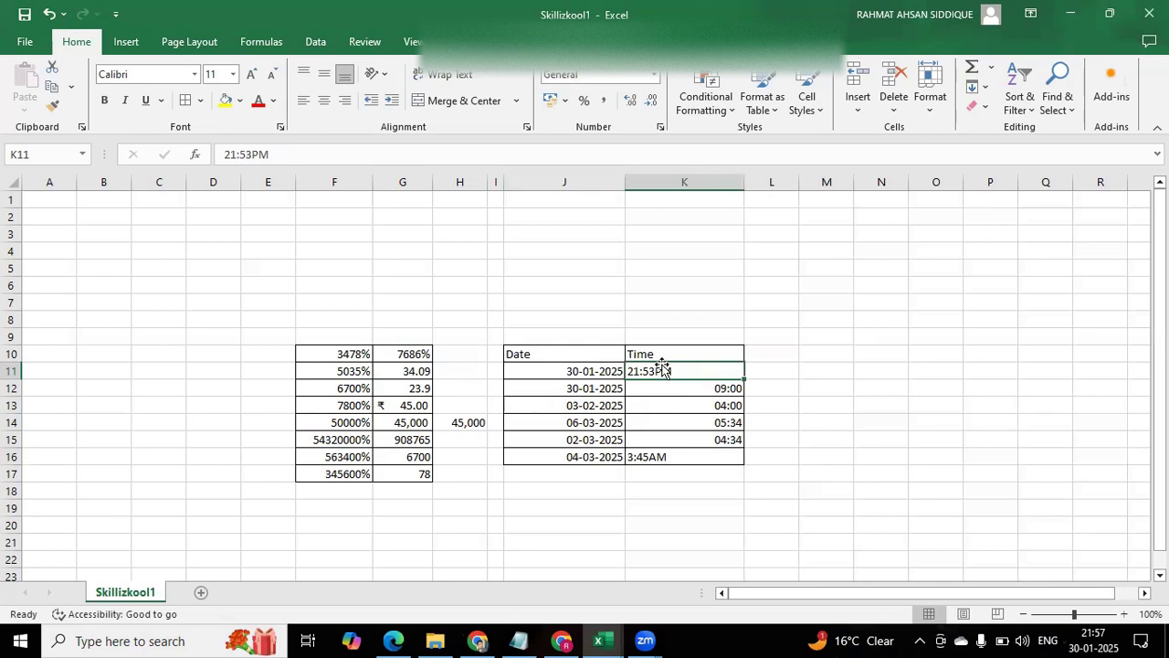
{"action": "left_click", "coordinate": [701, 402]}
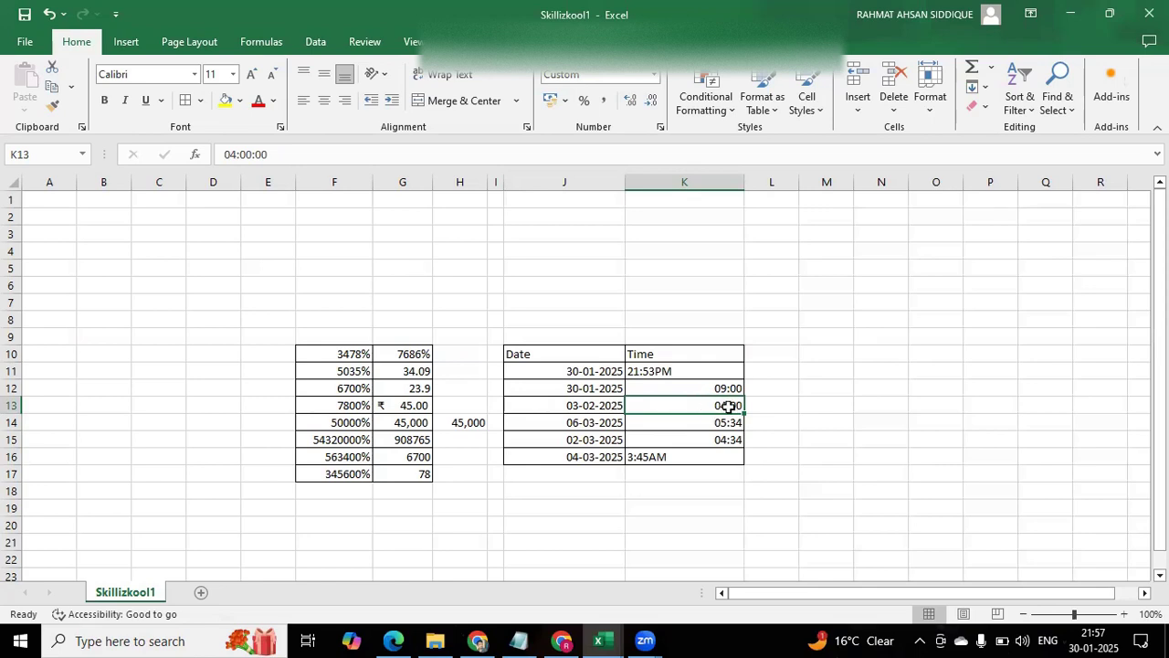
- Format the date column J10:J16 with the date type *14 March 2012
{"action": "left_click", "coordinate": [631, 544]}
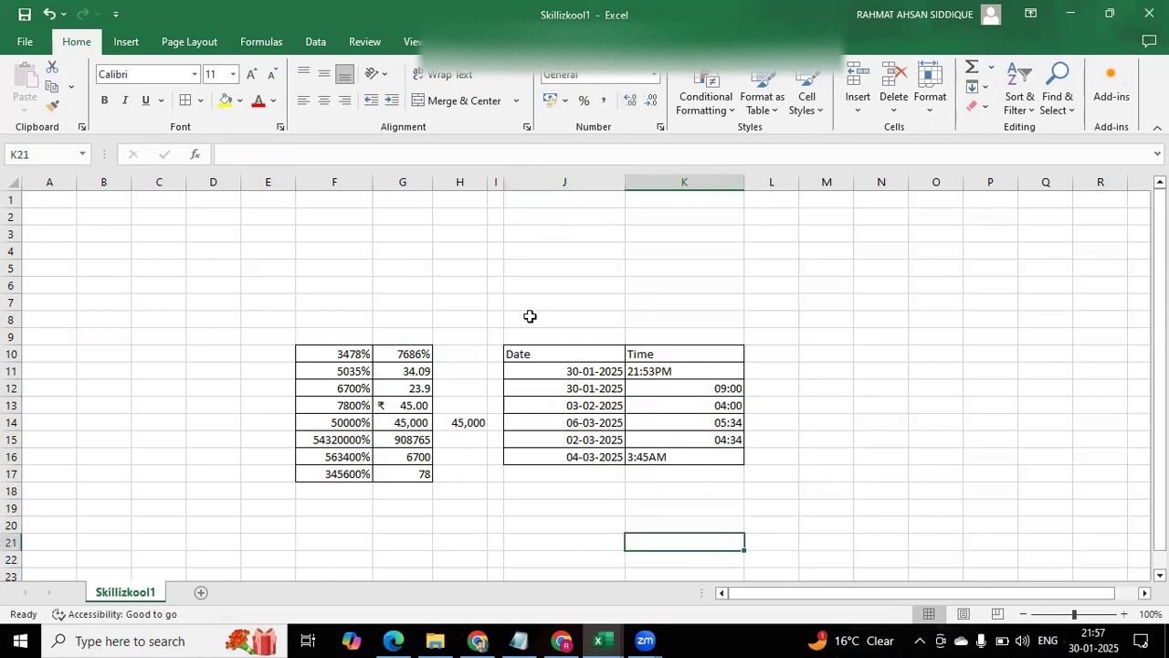
{"action": "left_click_drag", "start_coordinate": [537, 355], "coordinate": [568, 452]}
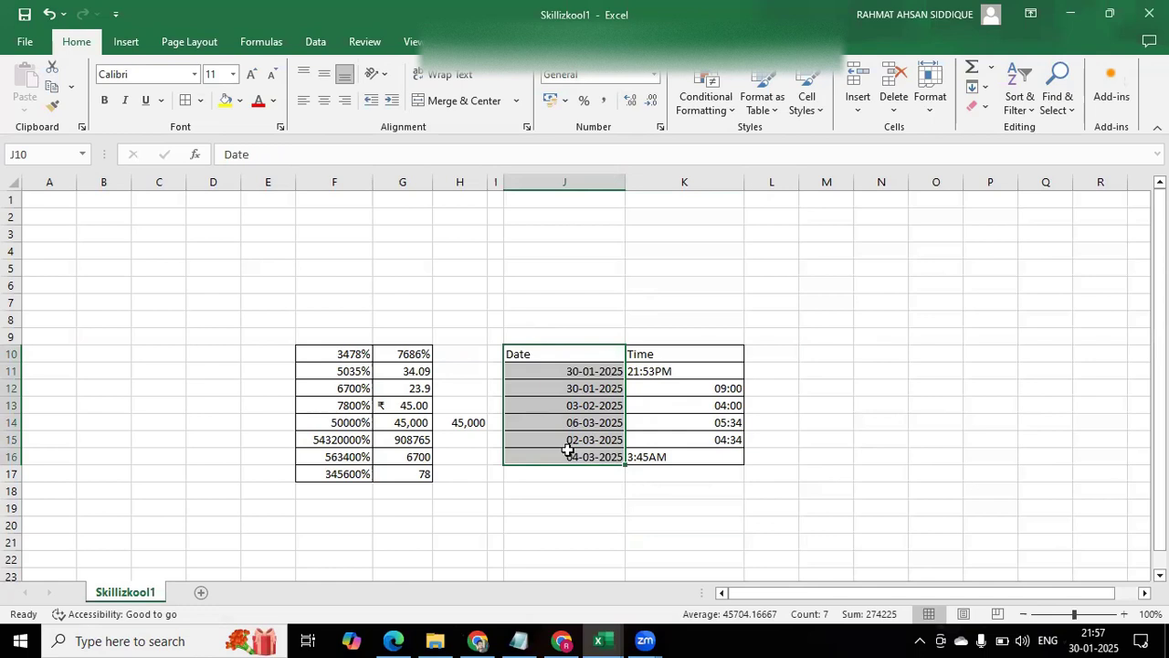
{"action": "key", "text": "ctrl+1"}
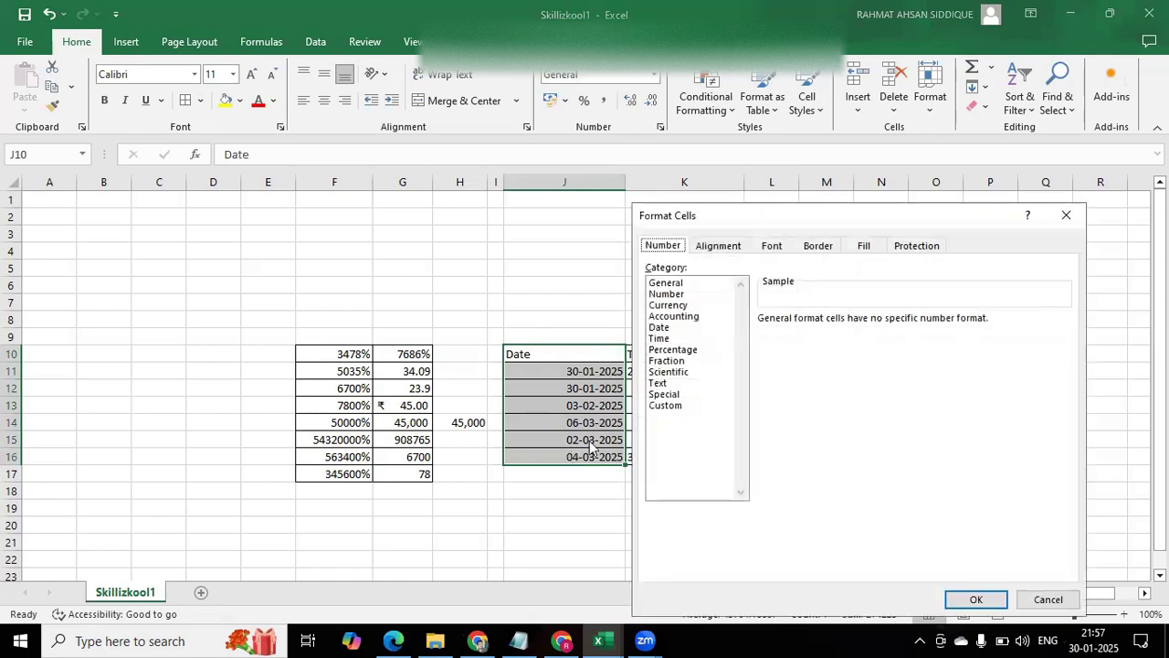
{"action": "left_click", "coordinate": [659, 327]}
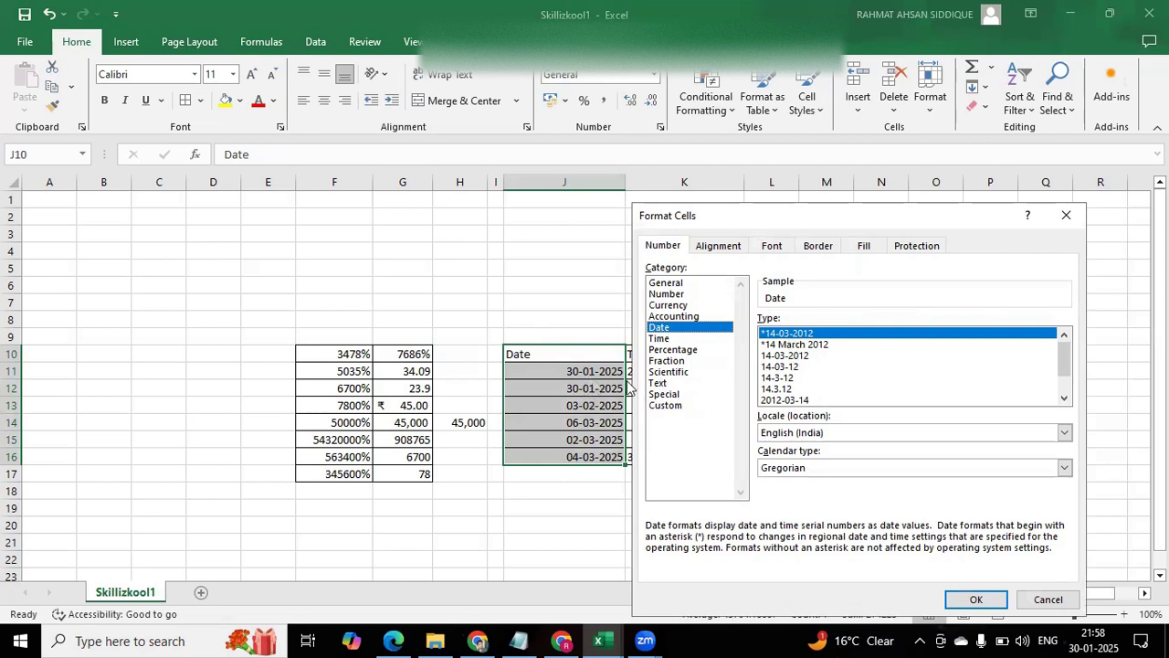
{"action": "left_click", "coordinate": [800, 346]}
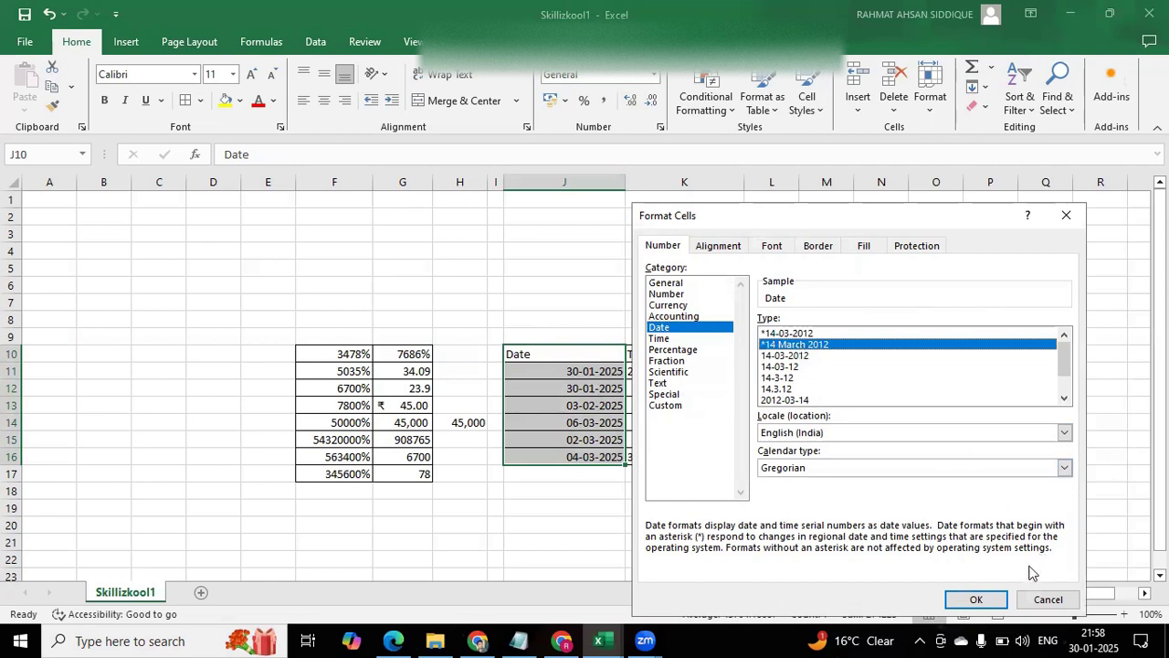
{"action": "left_click", "coordinate": [966, 601]}
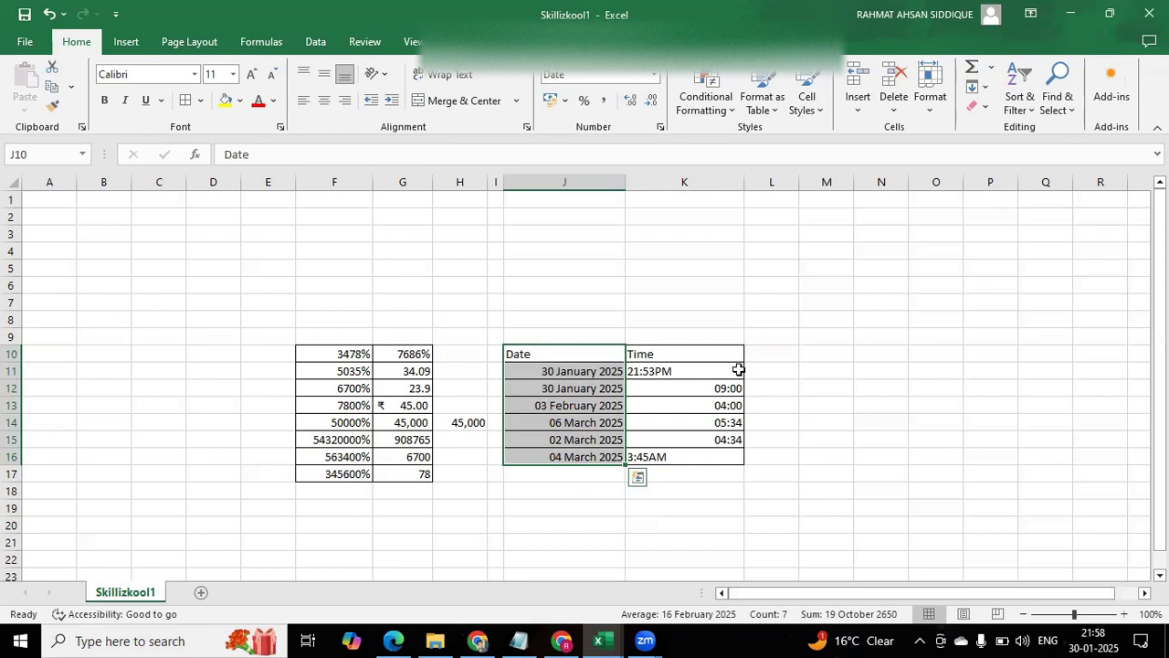
- Change the date format of J10:J16 to the short type 14-3-12
{"action": "key", "text": "ctrl+1"}
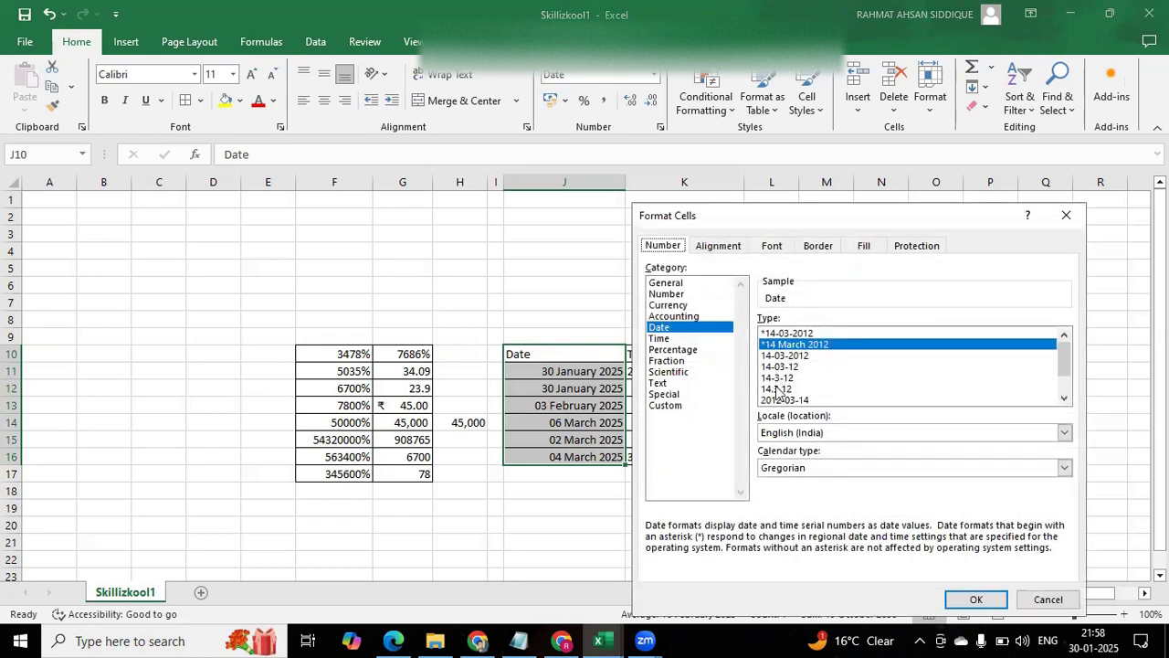
{"action": "left_click", "coordinate": [775, 377]}
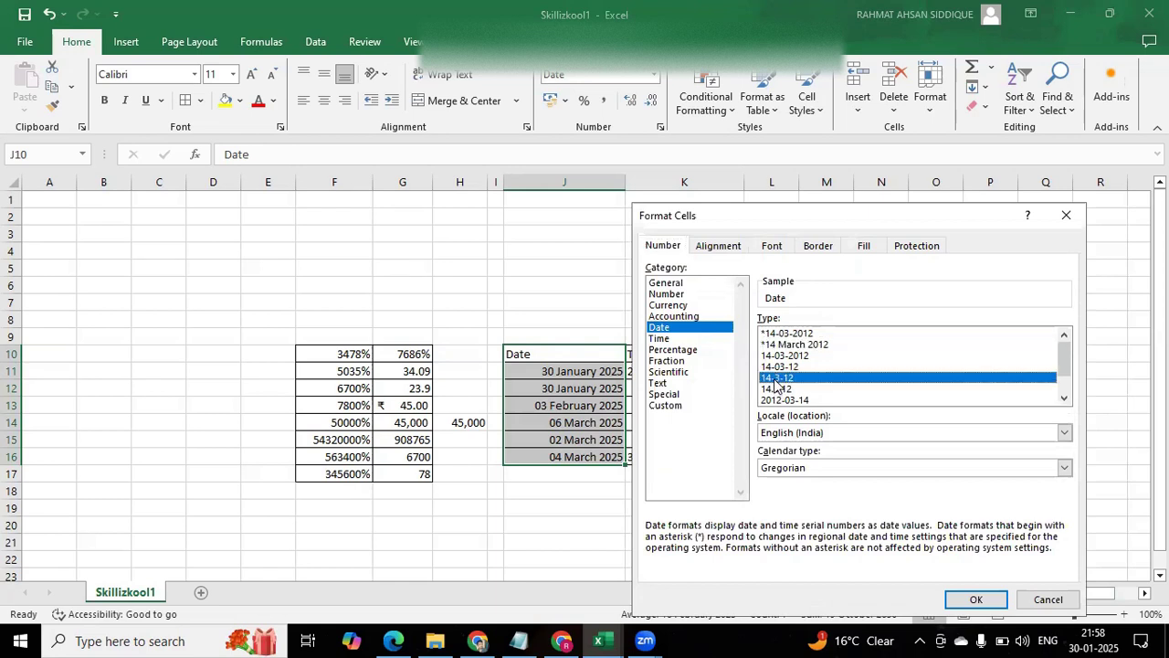
{"action": "left_click", "coordinate": [979, 599]}
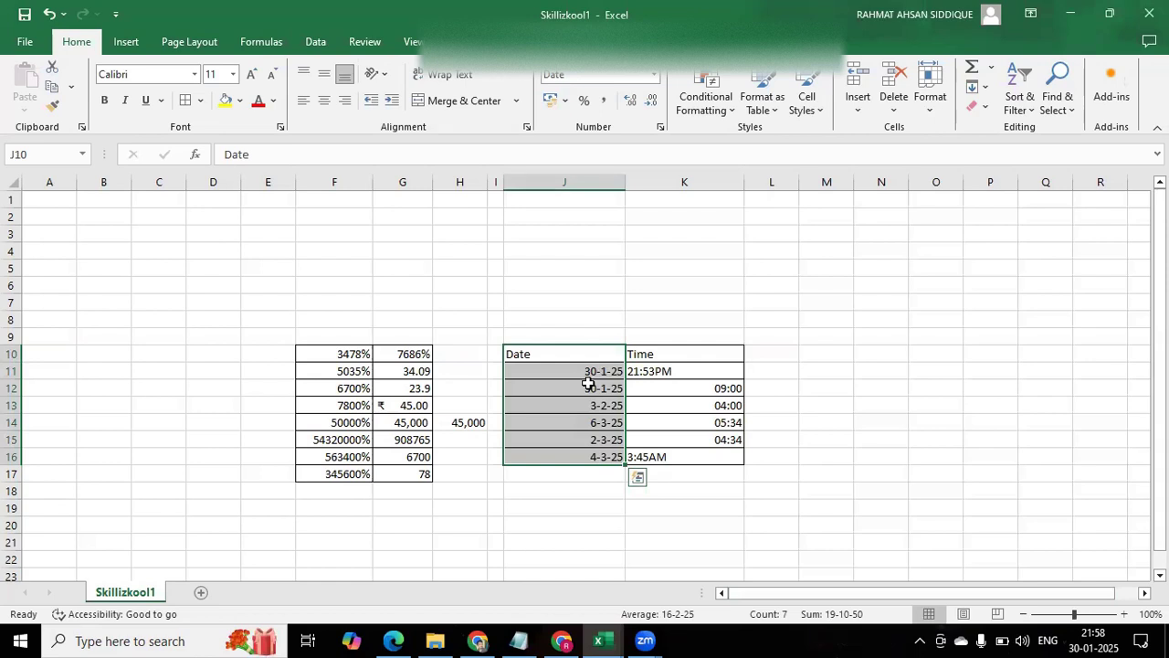
- Apply the dot-separated date type 14.3.12 to cells J10:J16
{"action": "key", "text": "ctrl+1"}
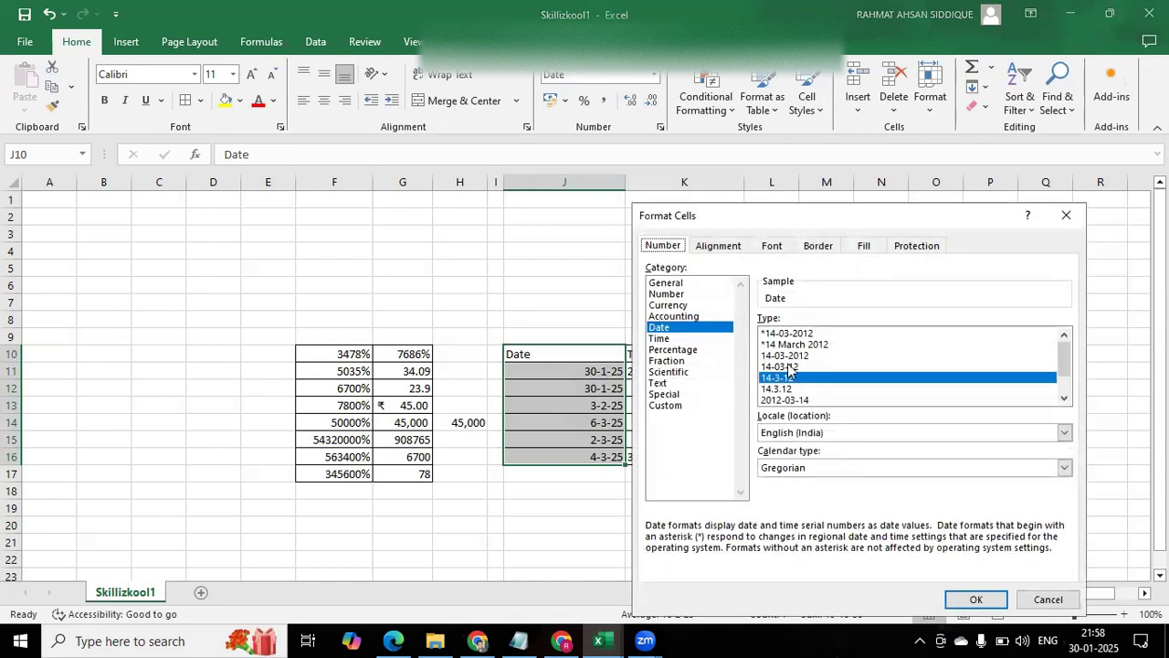
{"action": "scroll", "coordinate": [791, 370], "scroll_direction": "down", "scroll_amount": 1}
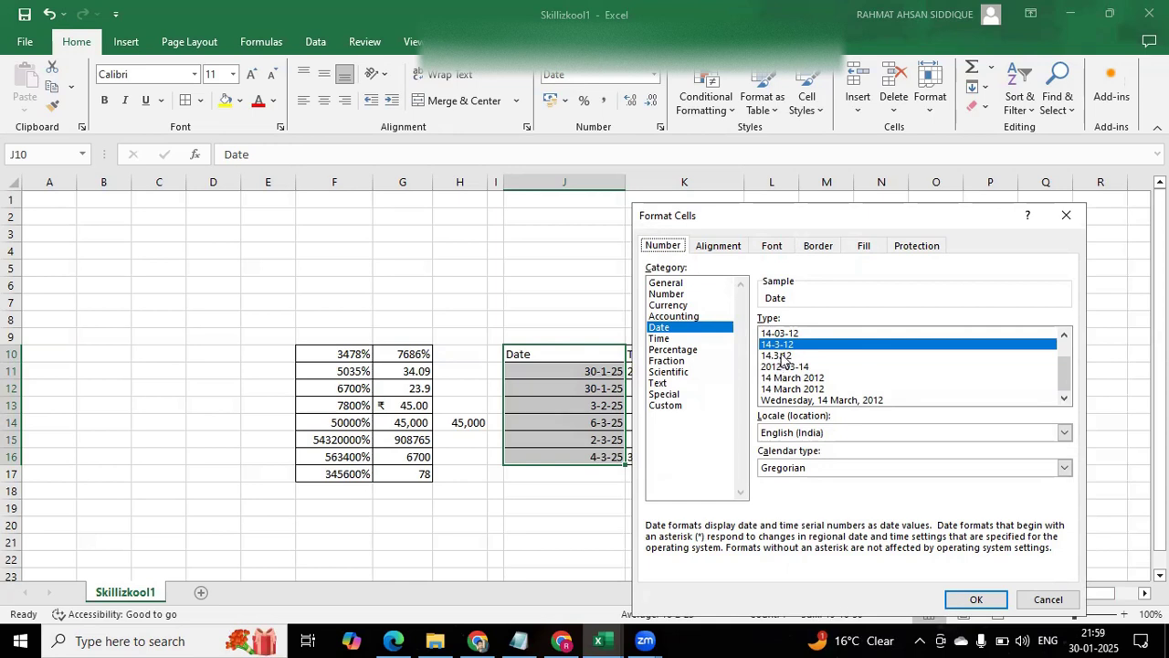
{"action": "left_click", "coordinate": [783, 355]}
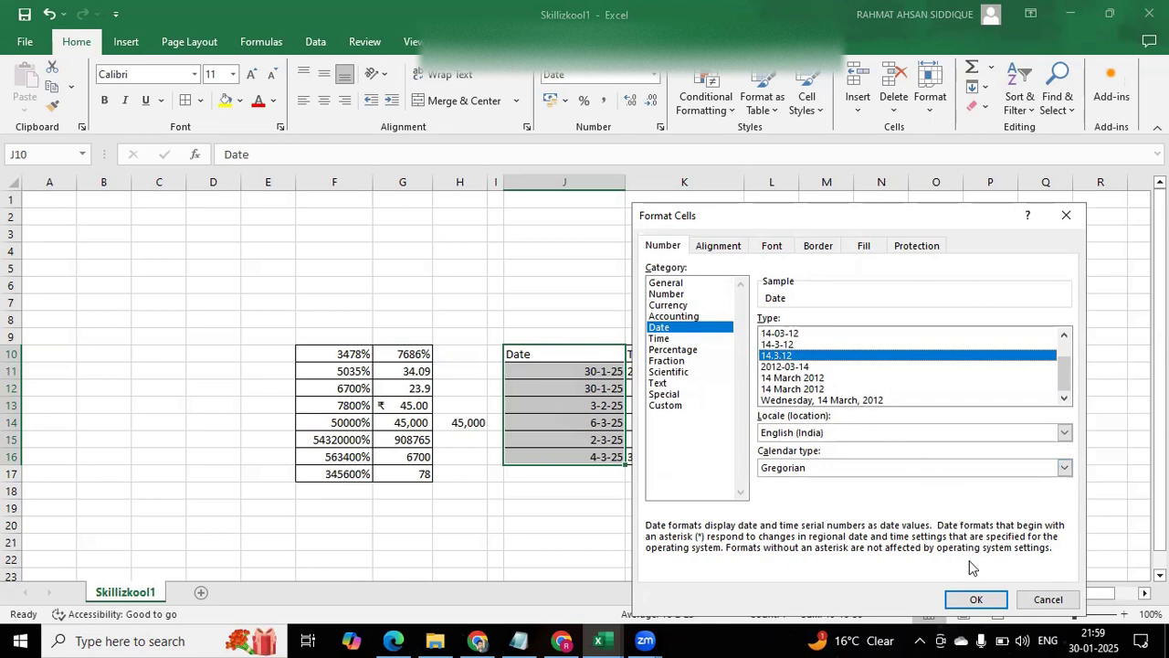
{"action": "left_click", "coordinate": [975, 598]}
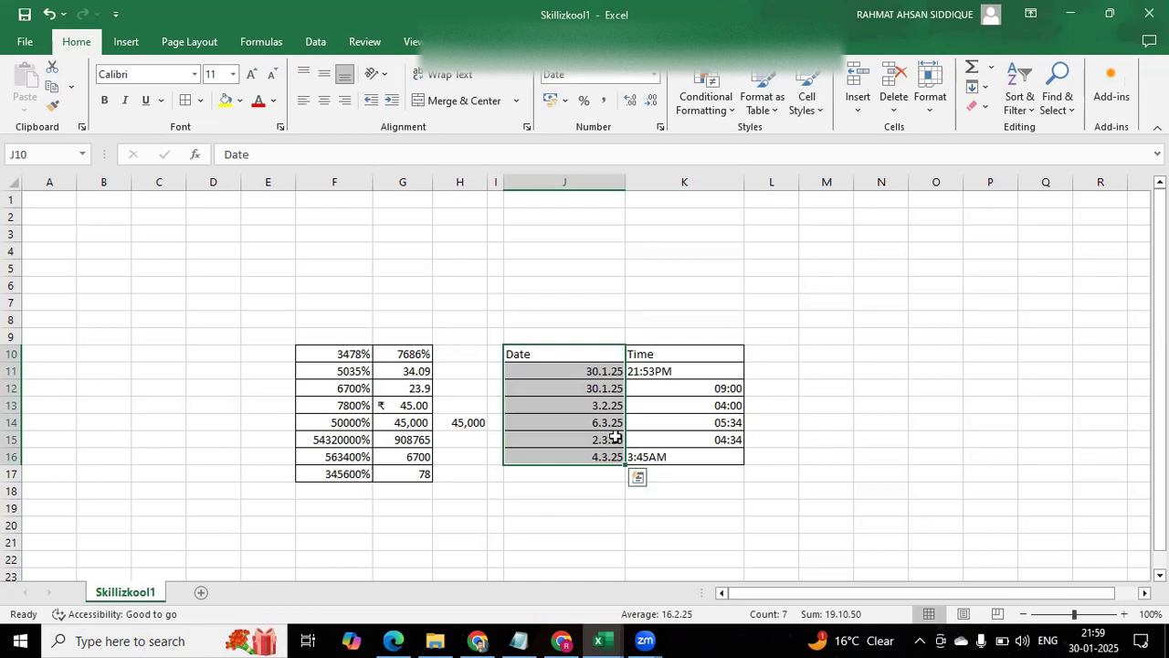
- Switch the dates in J10:J16 to the year-first date type 2012-03-14
{"action": "key", "text": "ctrl+1"}
{"action": "scroll", "coordinate": [777, 373], "scroll_direction": "down", "scroll_amount": 1}
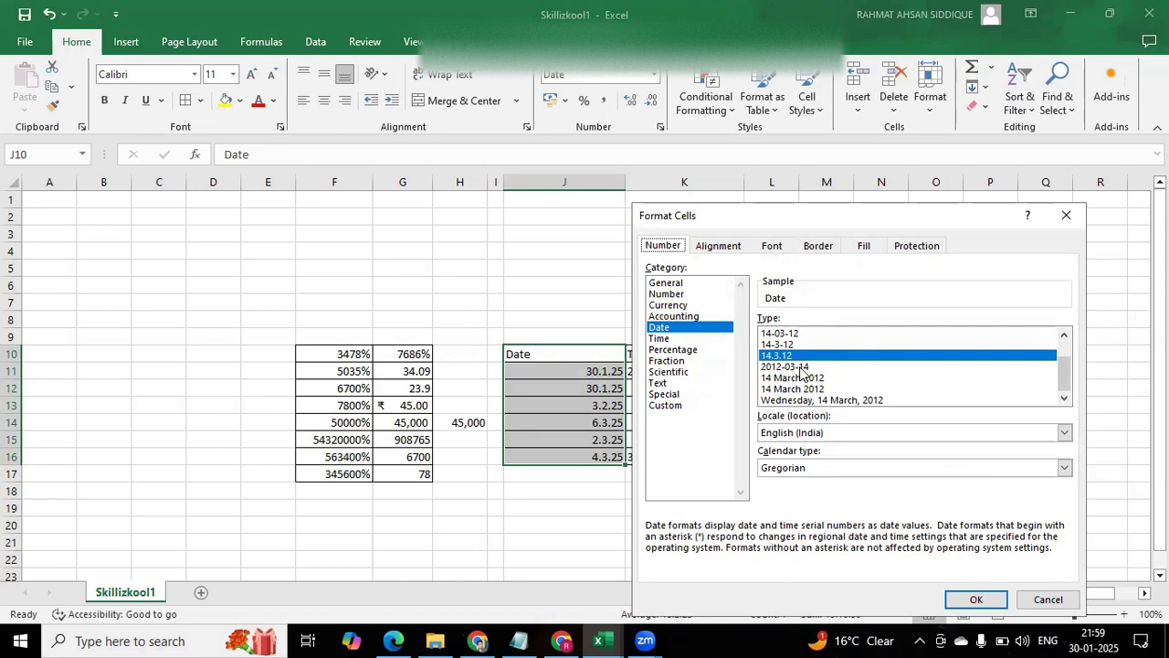
{"action": "left_click", "coordinate": [801, 369]}
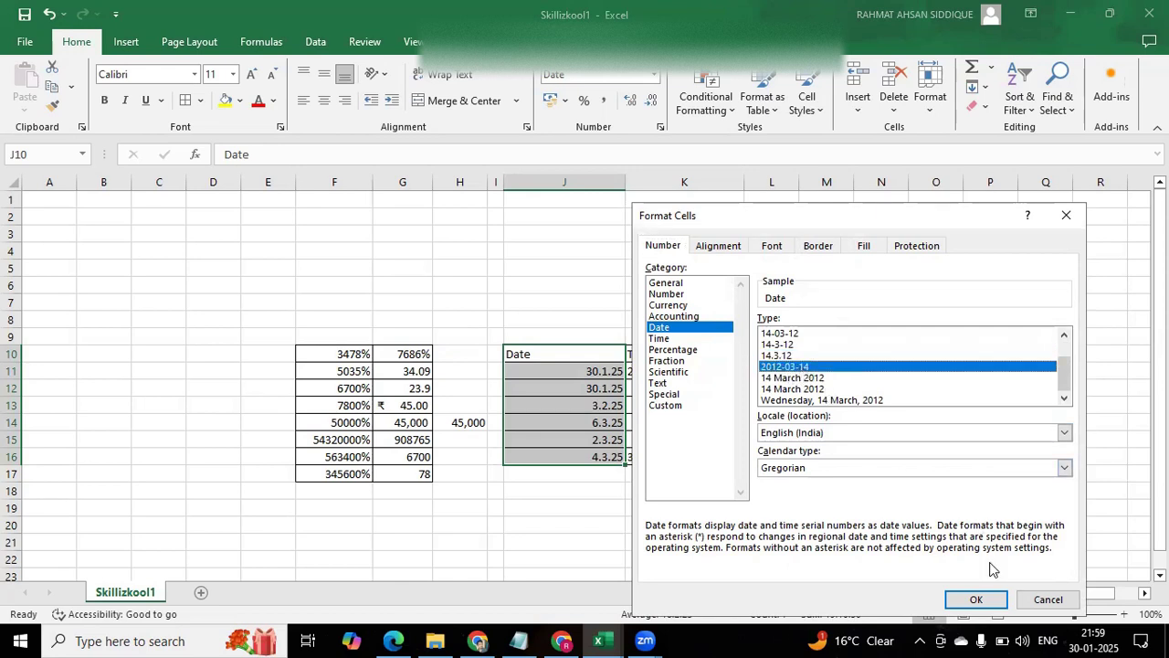
{"action": "left_click", "coordinate": [992, 601]}
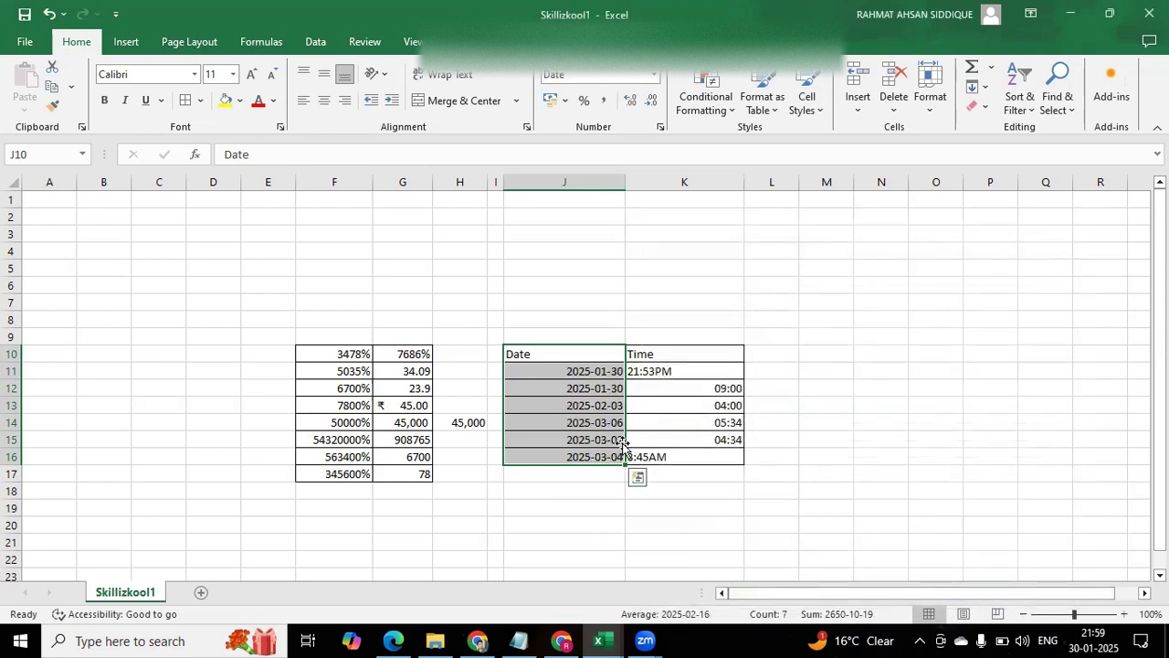
- Apply the date type Wednesday, 14 March, 2012 to J10:J16 and widen column J to fit the long dates
{"action": "key", "text": "ctrl+1"}
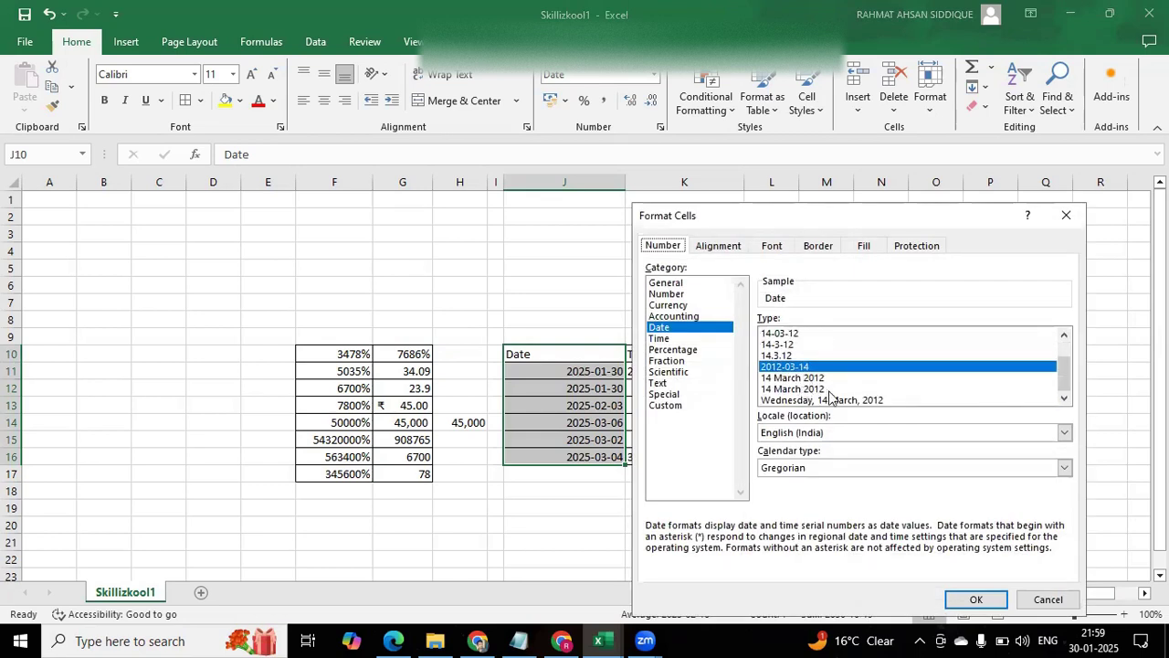
{"action": "left_click", "coordinate": [835, 402]}
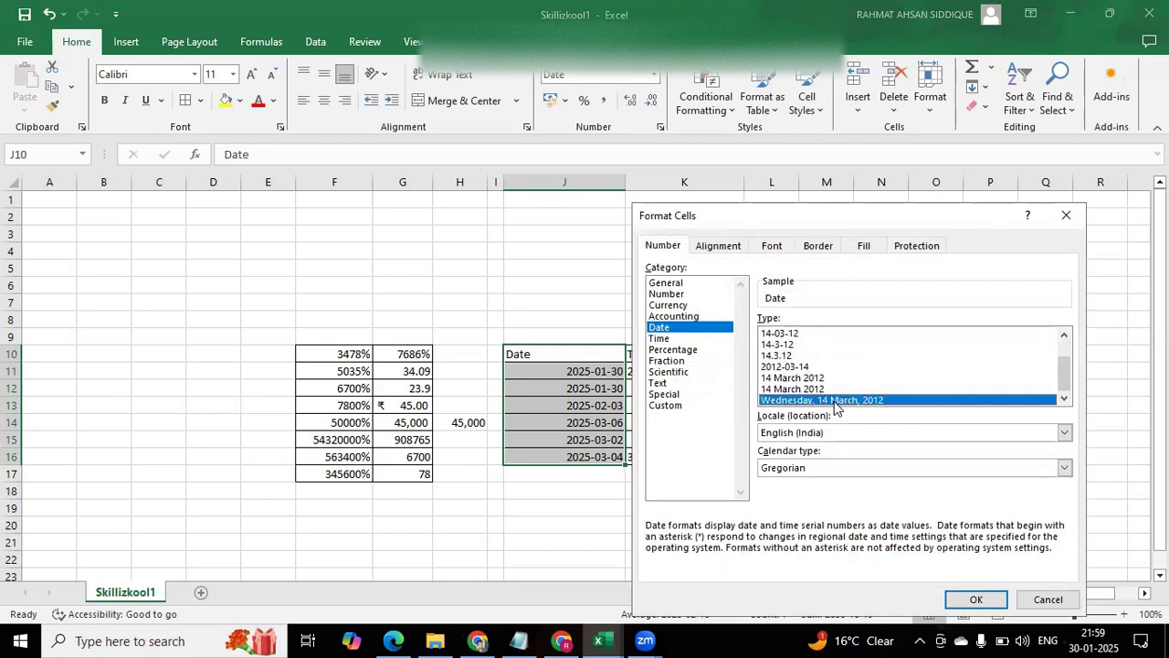
{"action": "left_click", "coordinate": [976, 599]}
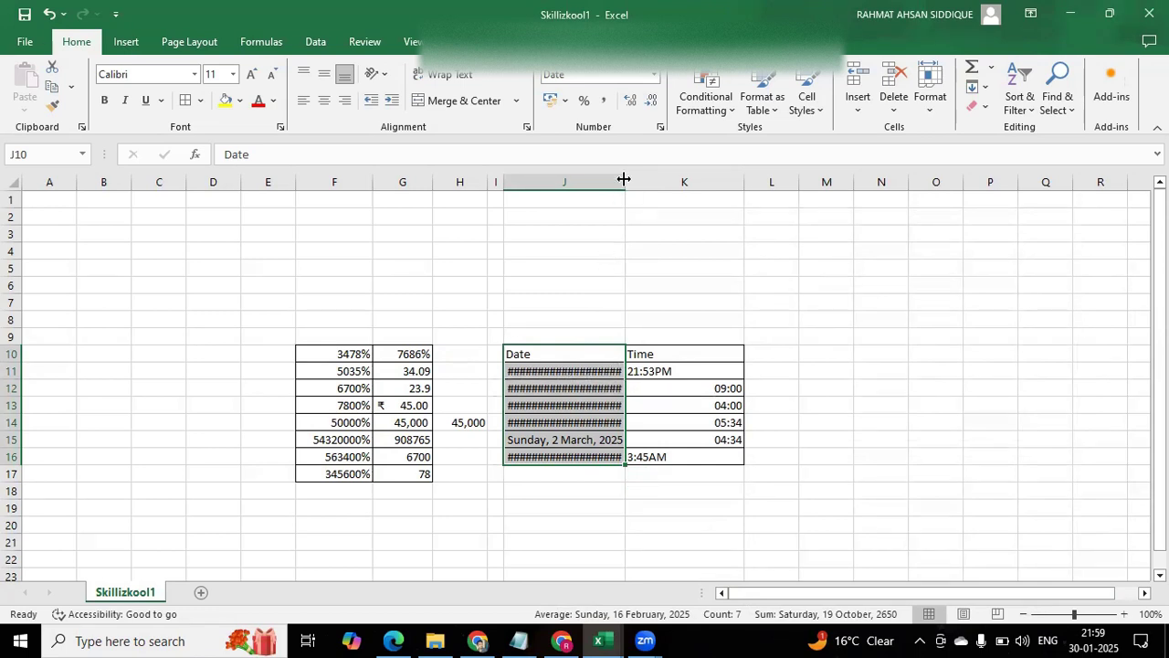
{"action": "left_click_drag", "start_coordinate": [624, 179], "coordinate": [672, 179]}
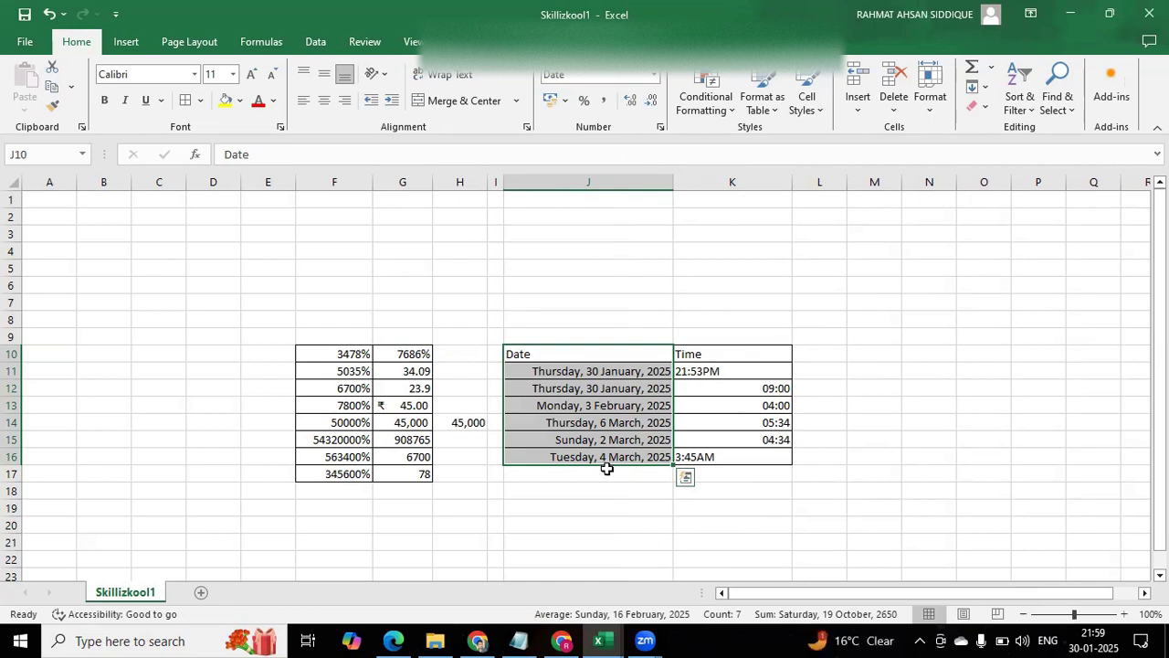
- Examine the available date and time format types for J10:J16 and close the cell format settings without applying changes
{"action": "key", "text": "ctrl+1"}
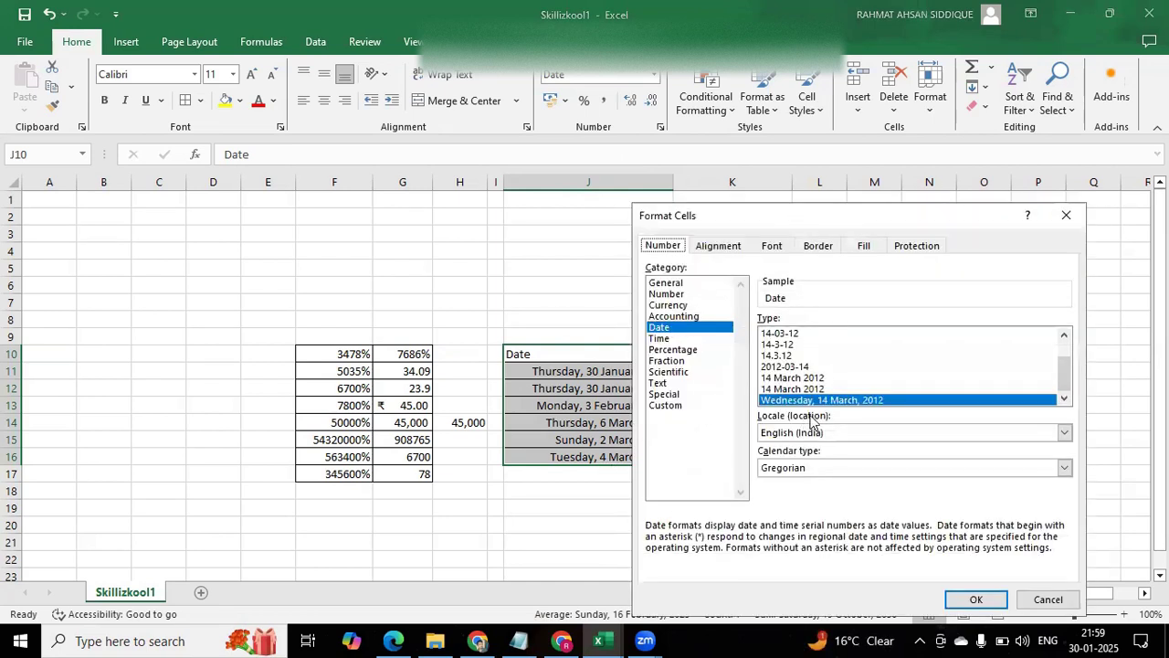
{"action": "scroll", "coordinate": [810, 384], "scroll_direction": "up", "scroll_amount": 1}
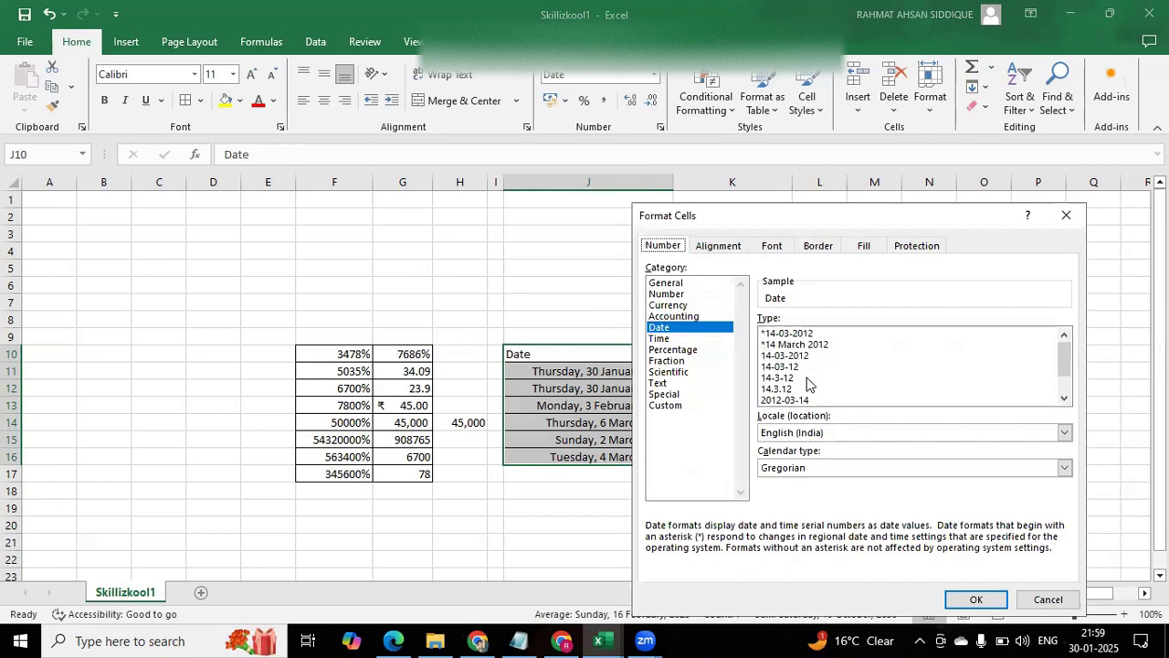
{"action": "scroll", "coordinate": [810, 384], "scroll_direction": "down", "scroll_amount": 1}
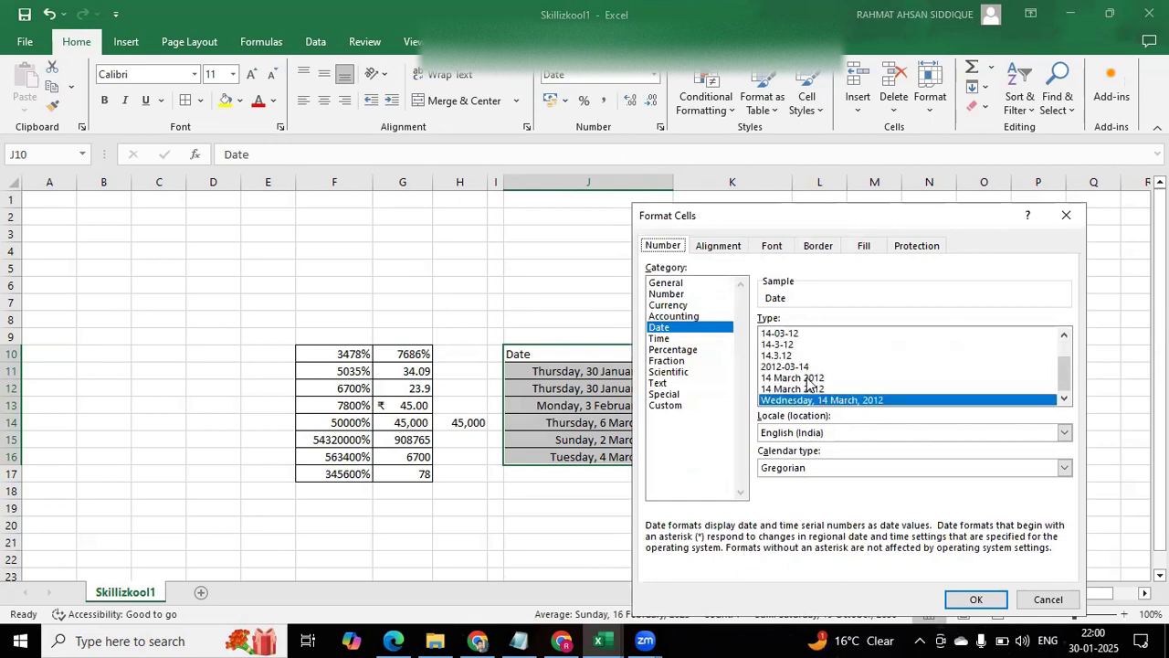
{"action": "scroll", "coordinate": [809, 384], "scroll_direction": "up", "scroll_amount": 1}
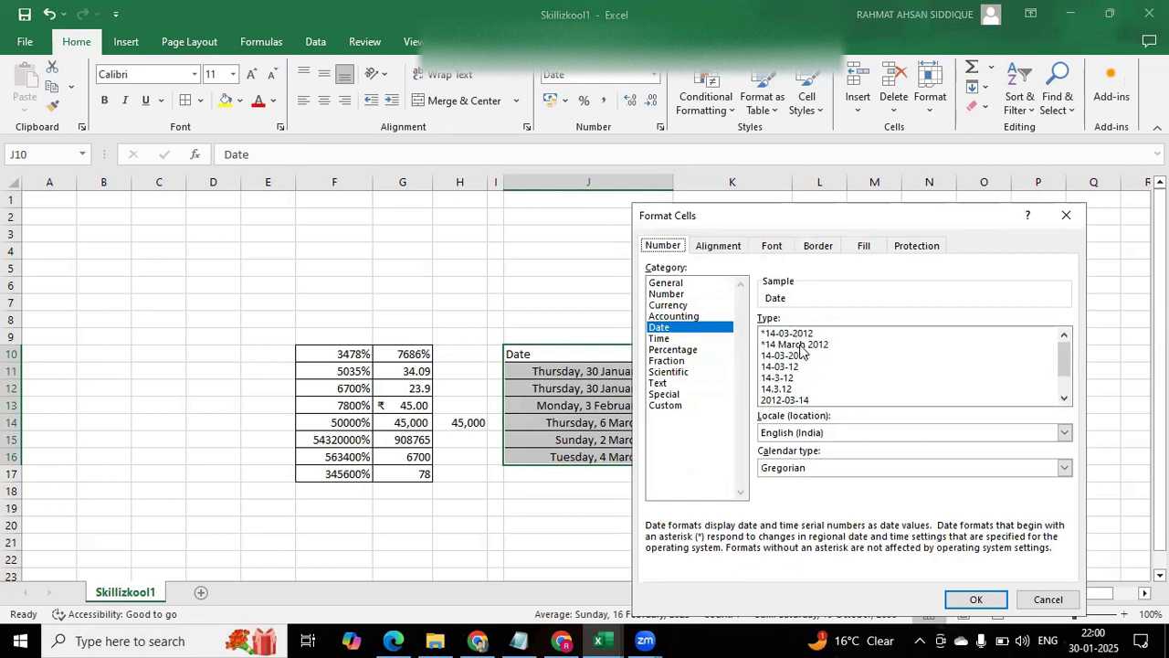
{"action": "scroll", "coordinate": [810, 388], "scroll_direction": "down", "scroll_amount": 1}
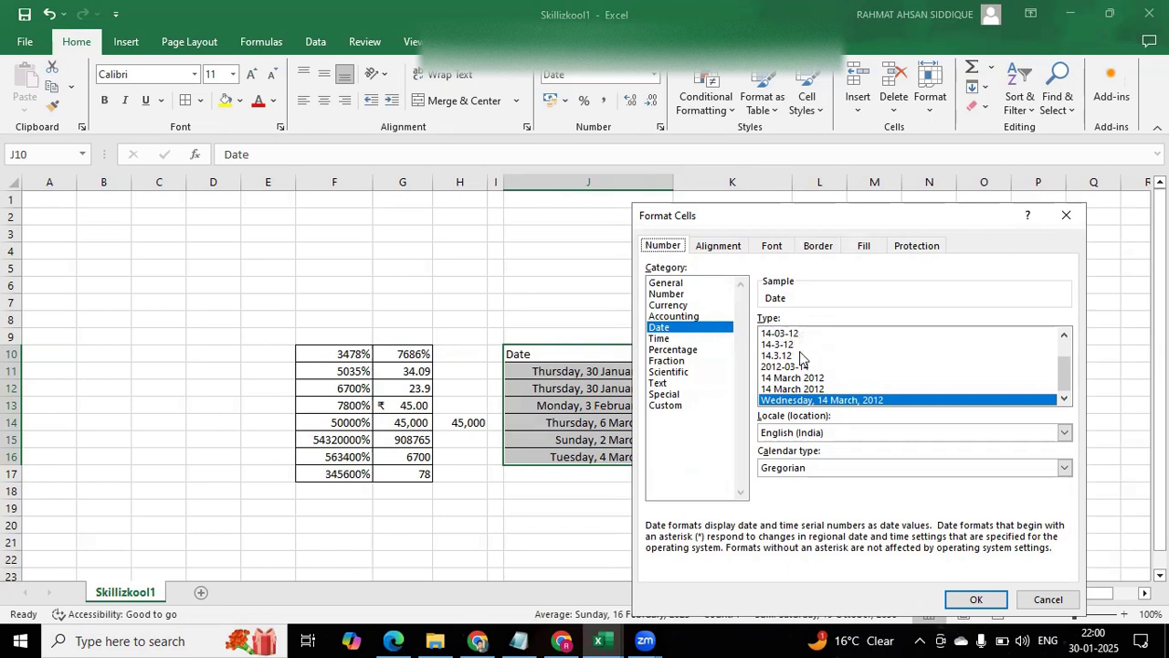
{"action": "scroll", "coordinate": [803, 351], "scroll_direction": "up", "scroll_amount": 1}
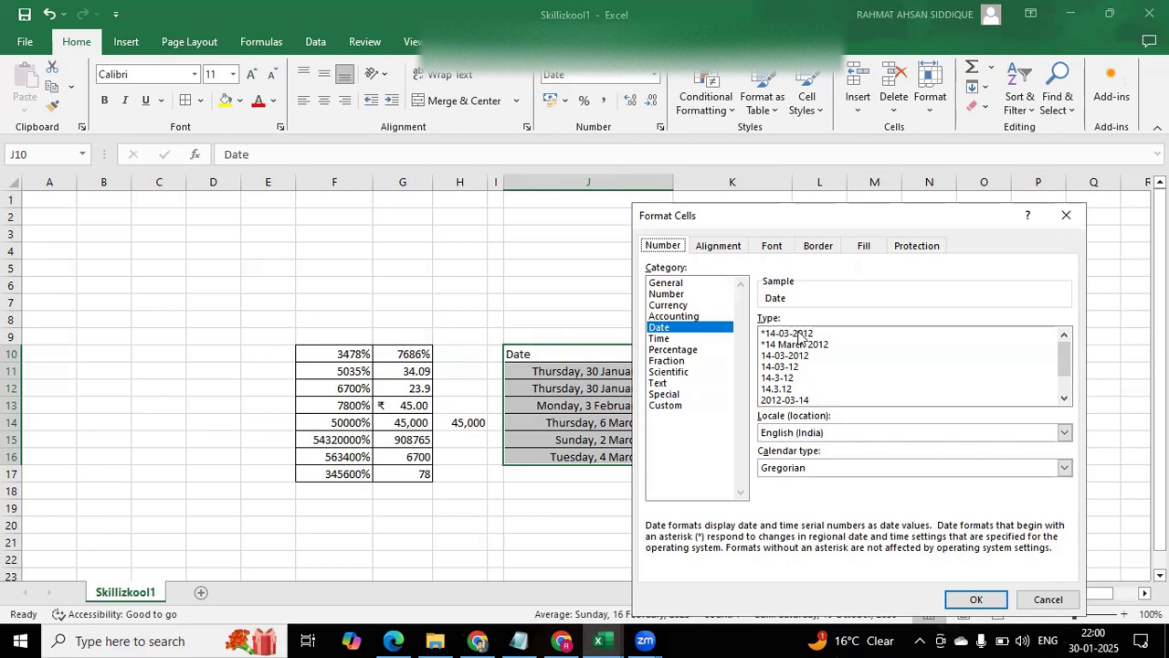
{"action": "scroll", "coordinate": [803, 350], "scroll_direction": "down", "scroll_amount": 1}
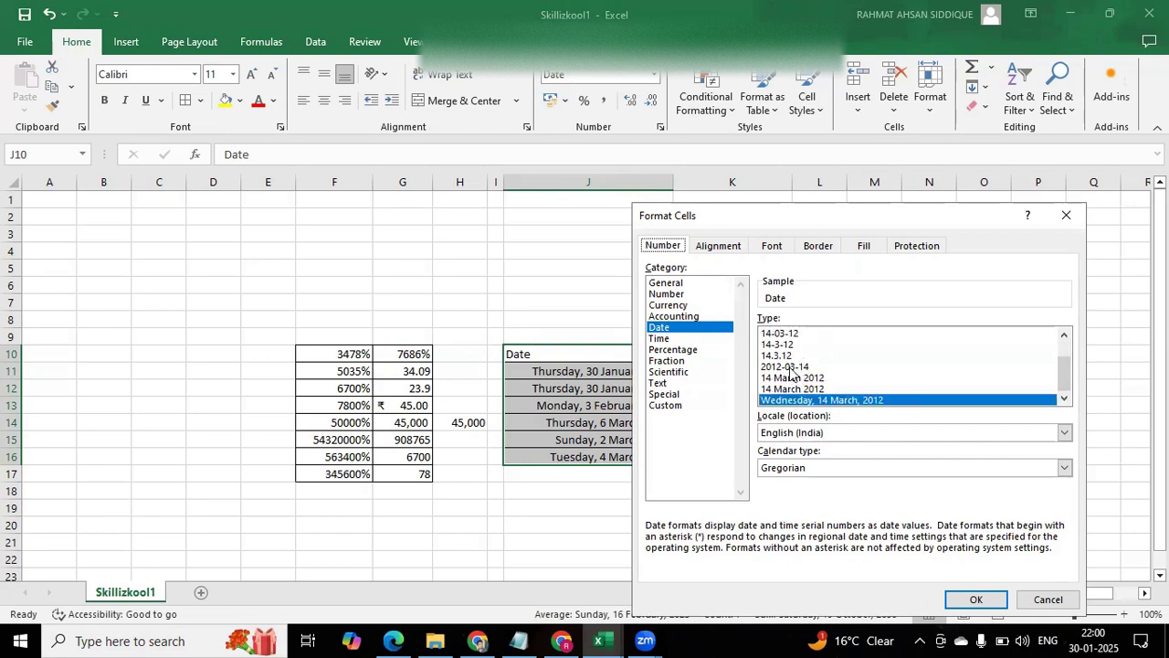
{"action": "left_click", "coordinate": [791, 367]}
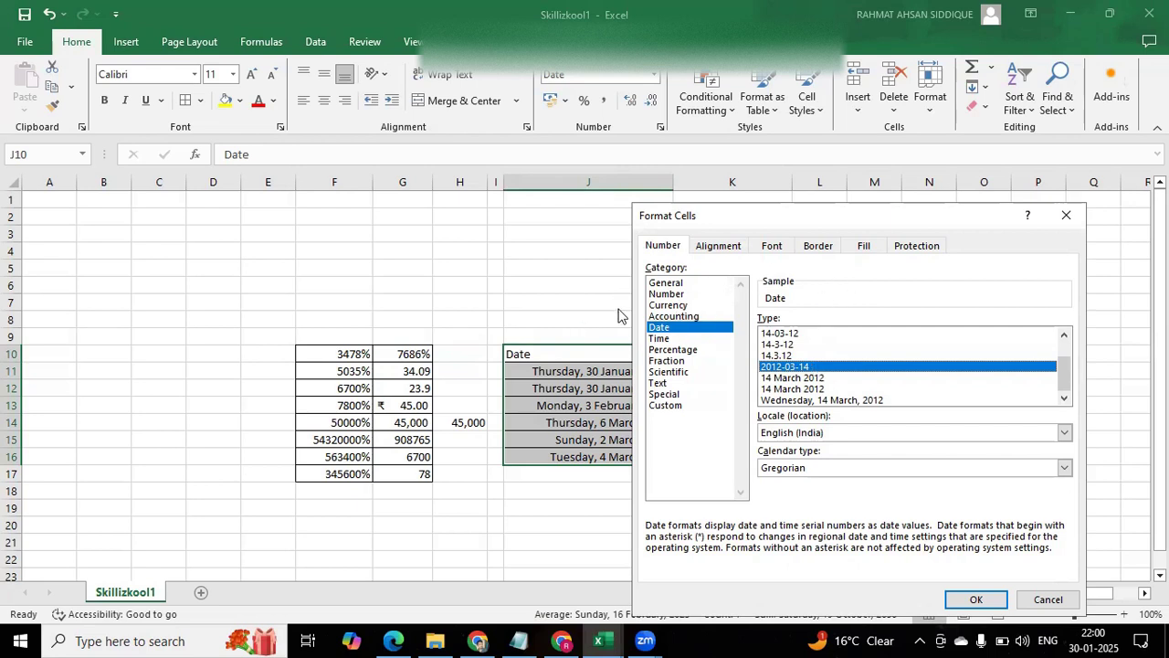
{"action": "left_click", "coordinate": [675, 340]}
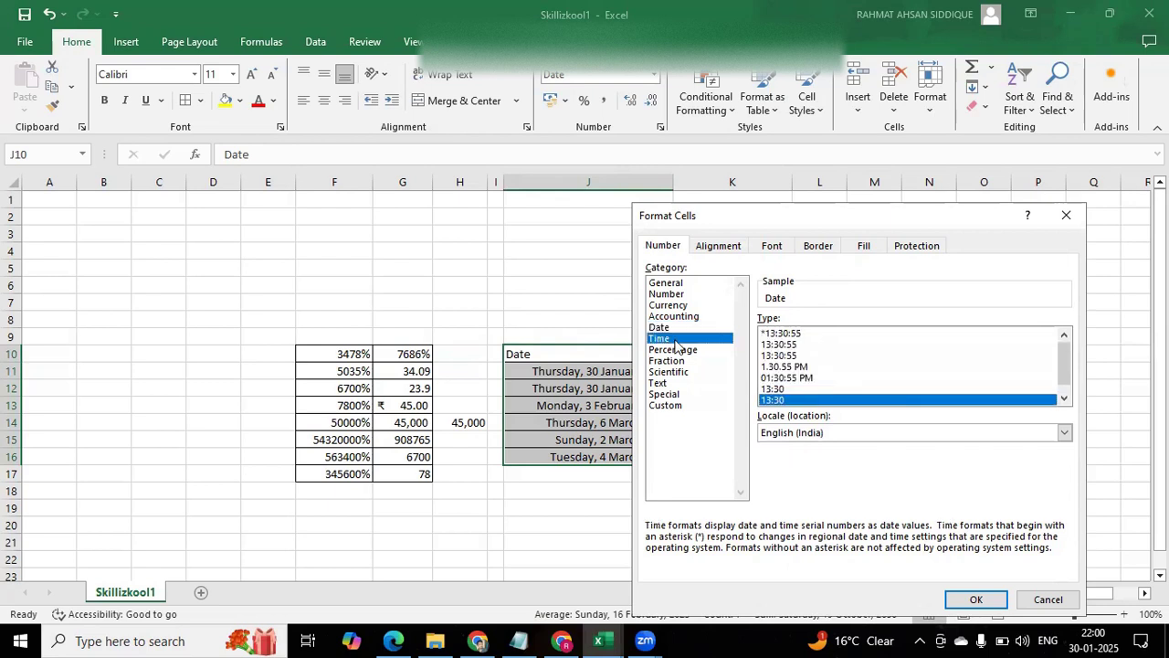
{"action": "left_click", "coordinate": [1062, 217]}
- Review the available time types and apply the time type *13:30:55 to cells K11:K16
{"action": "left_click", "coordinate": [743, 372]}
{"action": "left_click_drag", "start_coordinate": [733, 372], "coordinate": [758, 449]}
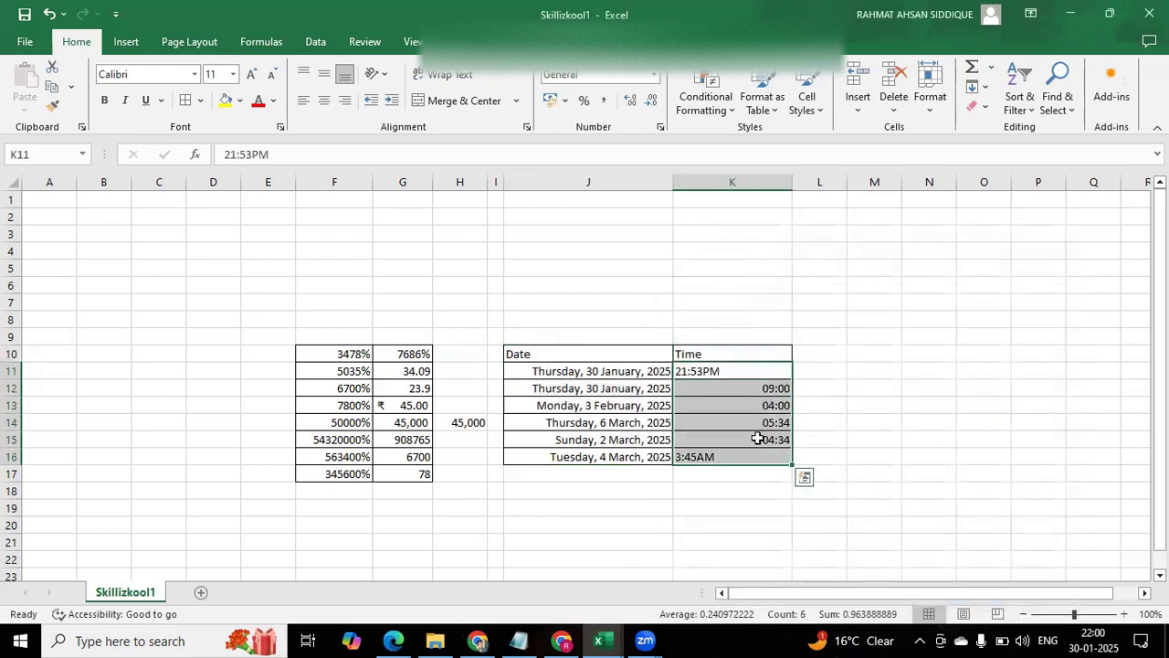
{"action": "key", "text": "ctrl+1"}
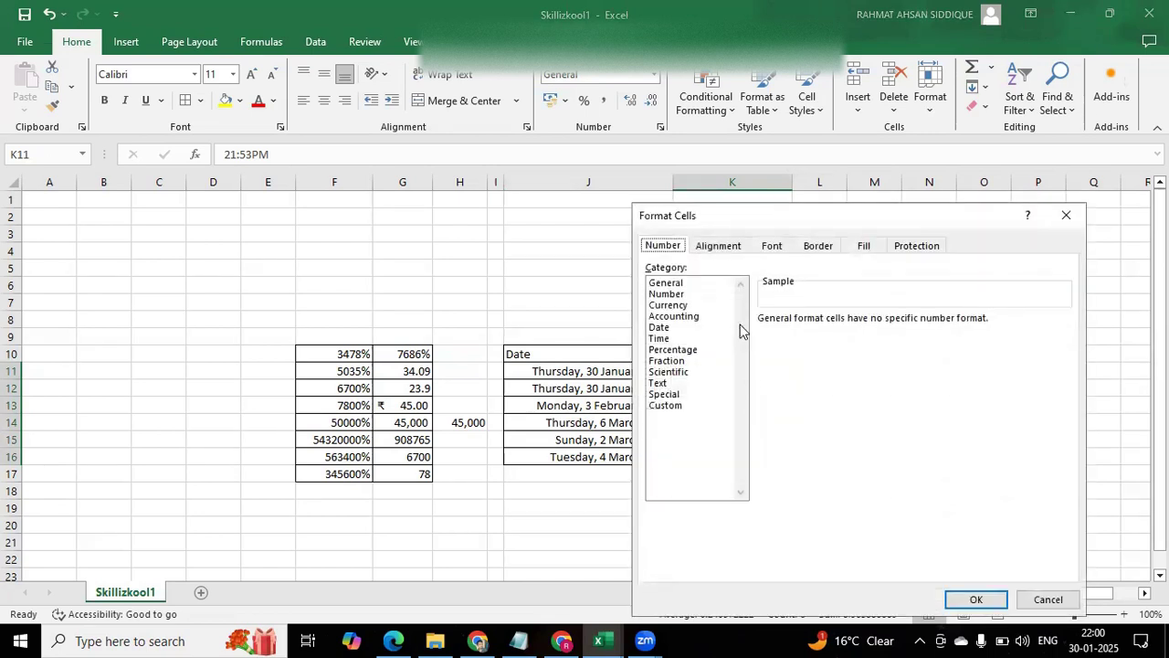
{"action": "left_click", "coordinate": [659, 339]}
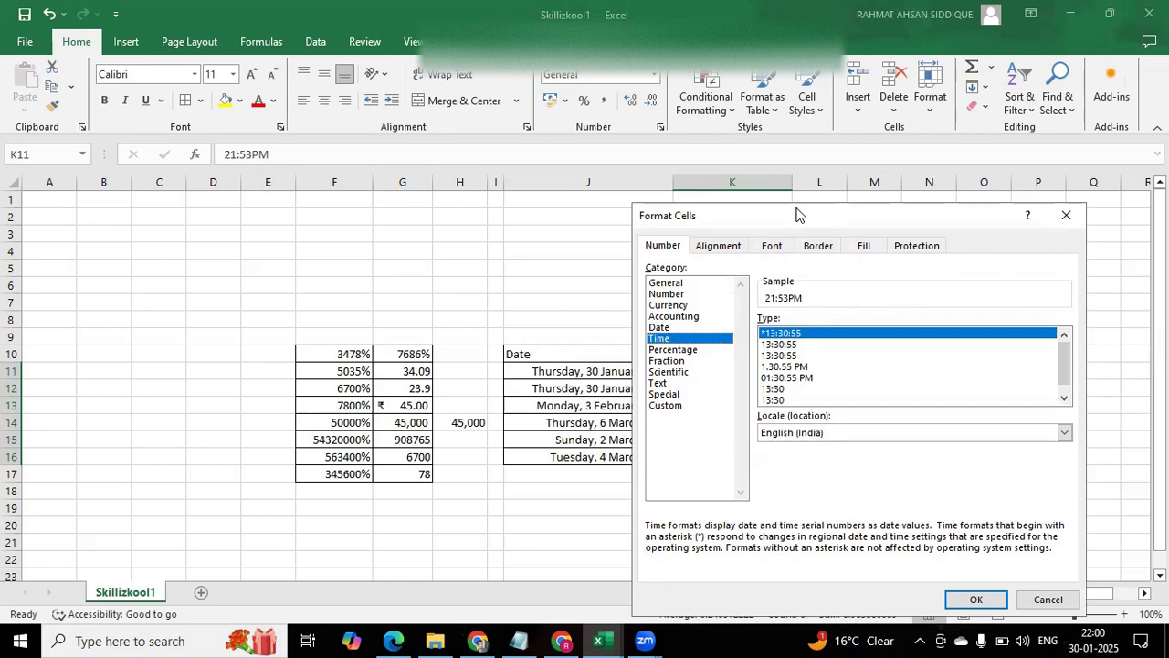
{"action": "left_click_drag", "start_coordinate": [796, 213], "coordinate": [252, 242]}
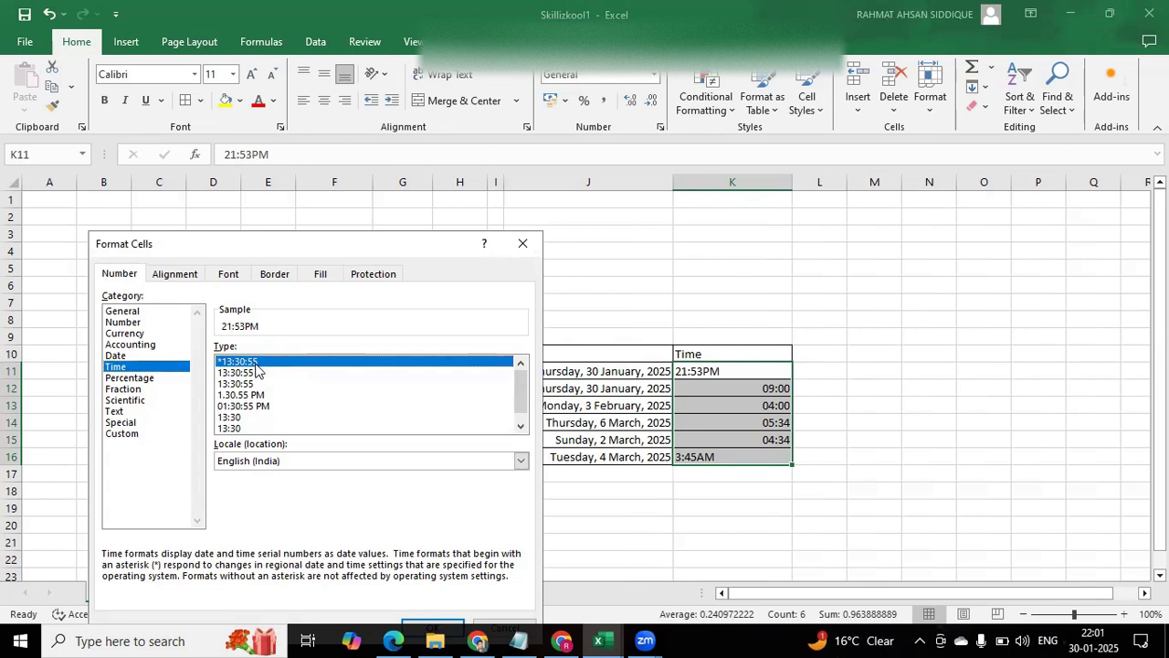
{"action": "scroll", "coordinate": [278, 507], "scroll_direction": "down", "scroll_amount": 1}
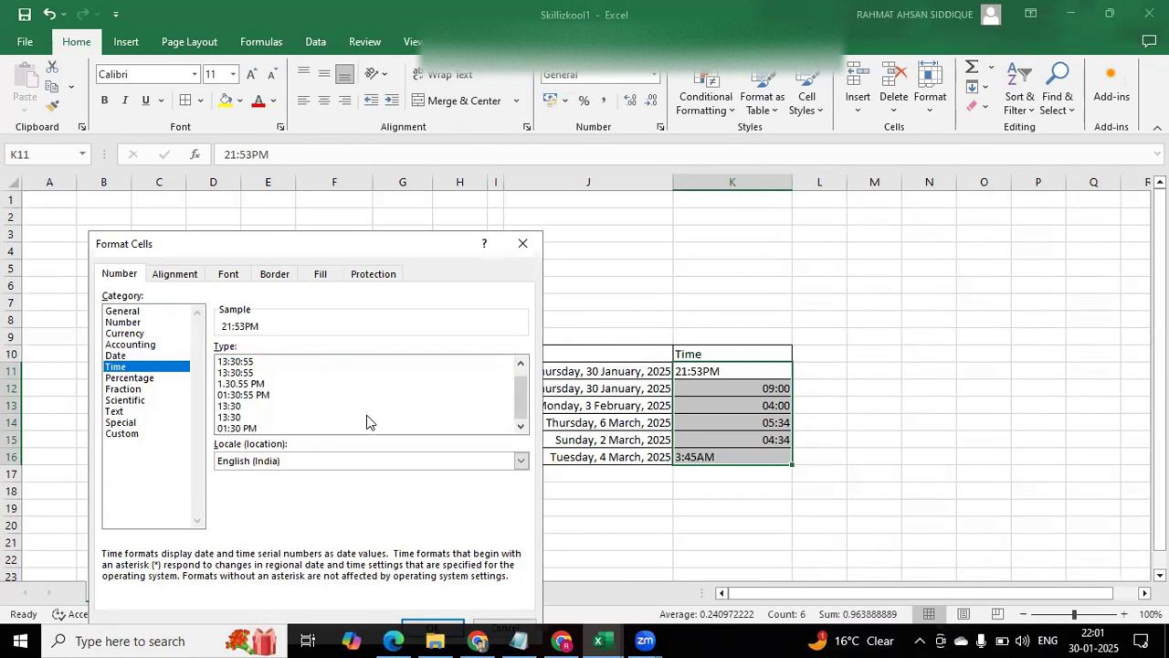
{"action": "scroll", "coordinate": [350, 388], "scroll_direction": "up", "scroll_amount": 1}
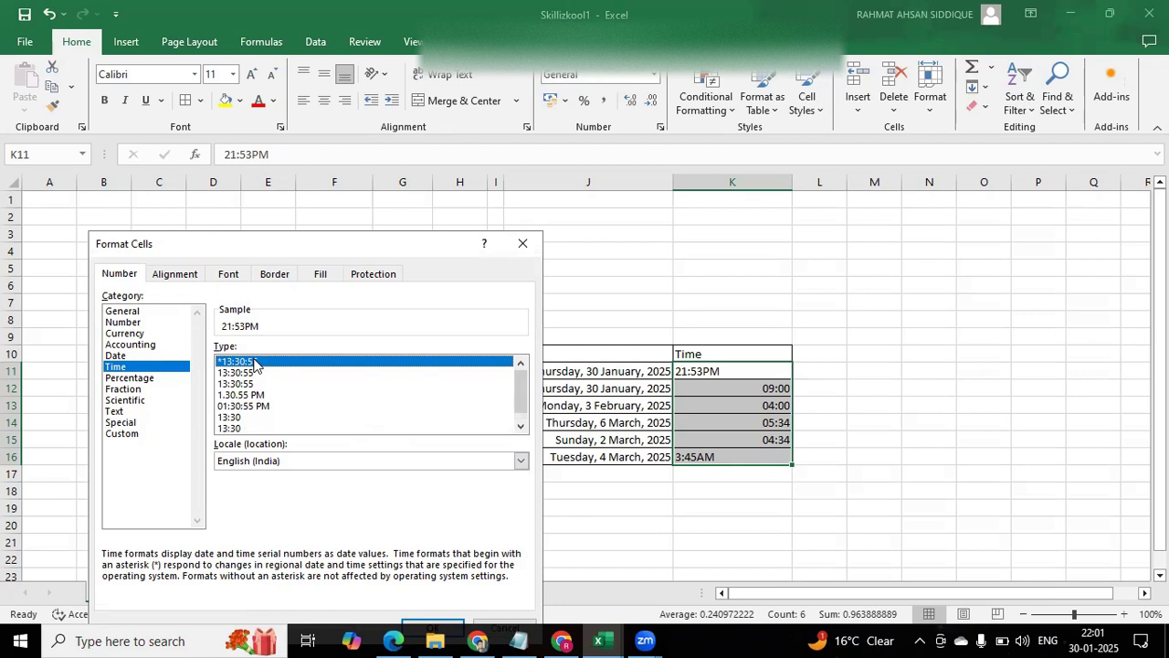
{"action": "scroll", "coordinate": [418, 429], "scroll_direction": "down", "scroll_amount": 1}
{"action": "scroll", "coordinate": [418, 430], "scroll_direction": "up", "scroll_amount": 1}
{"action": "scroll", "coordinate": [419, 431], "scroll_direction": "down", "scroll_amount": 1}
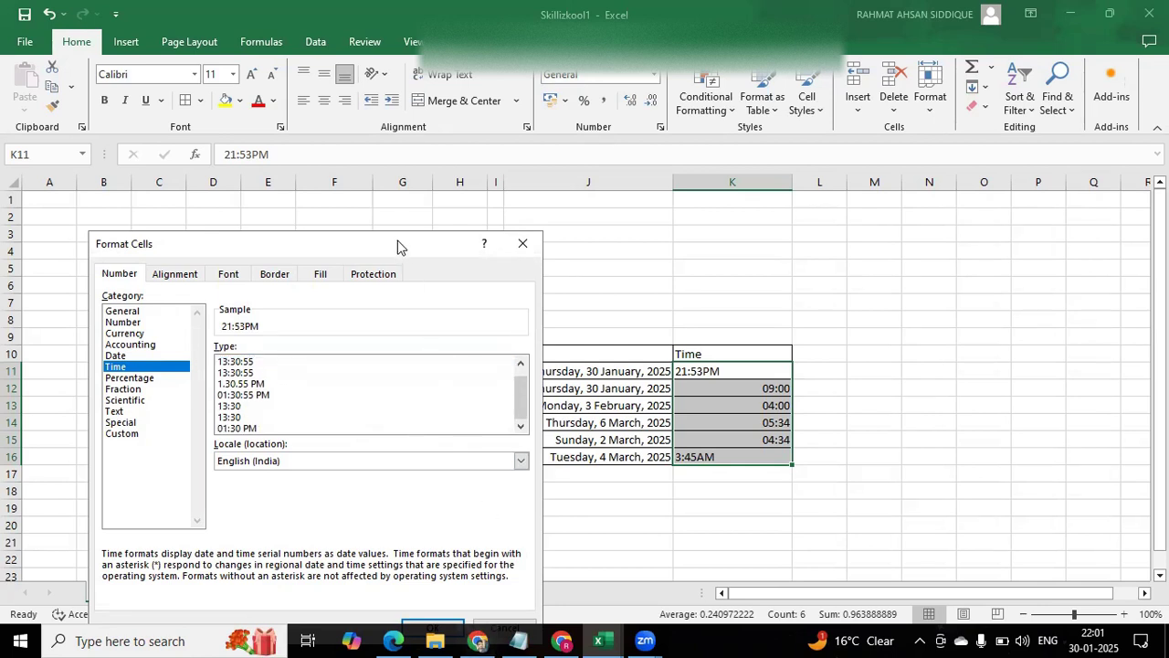
{"action": "left_click_drag", "start_coordinate": [398, 246], "coordinate": [376, 211]}
{"action": "left_click", "coordinate": [411, 594]}
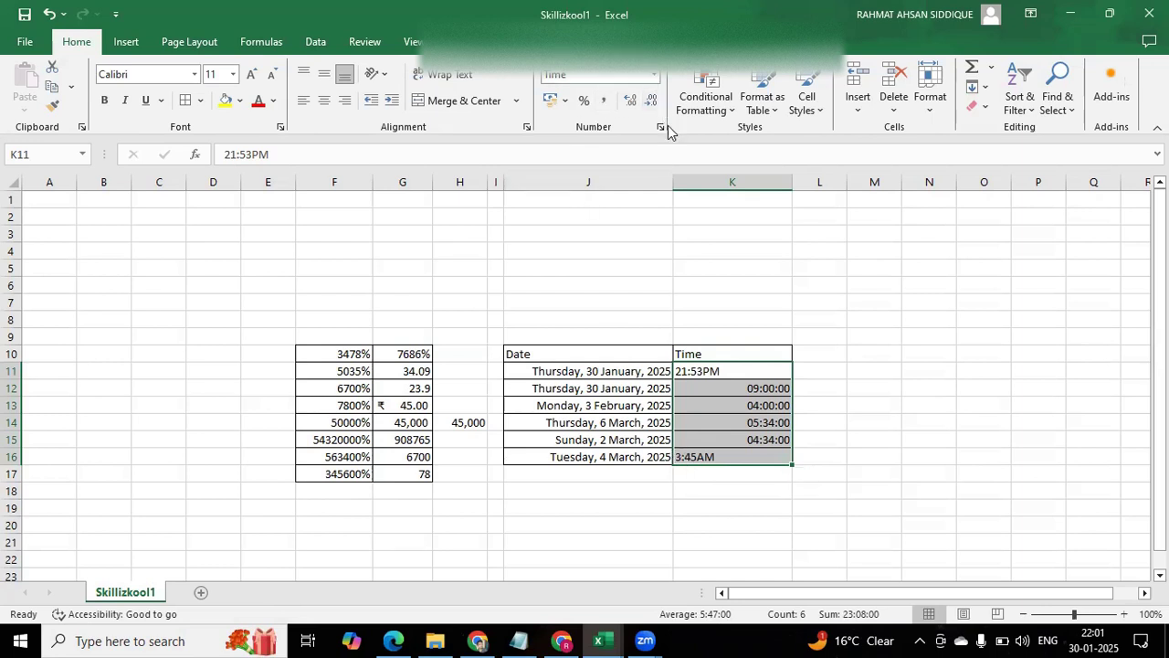
- Switch the times in K11:K16 to the dot-separated time type 1.30.55 PM
{"action": "left_click", "coordinate": [654, 81]}
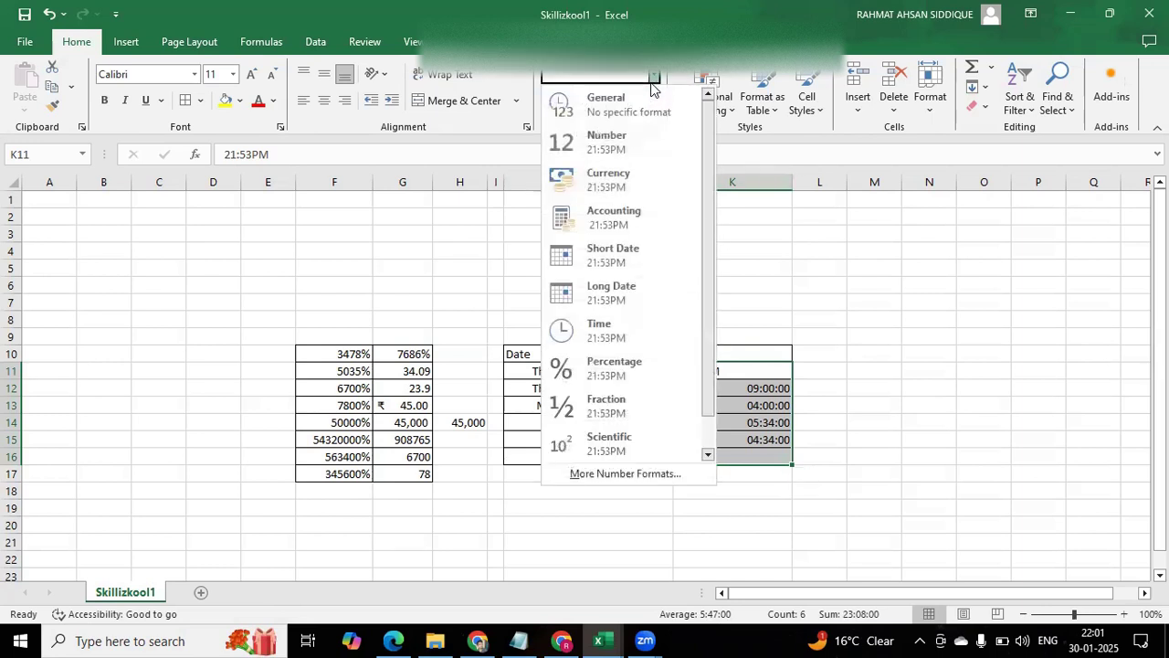
{"action": "left_click", "coordinate": [654, 76]}
{"action": "left_click", "coordinate": [660, 126]}
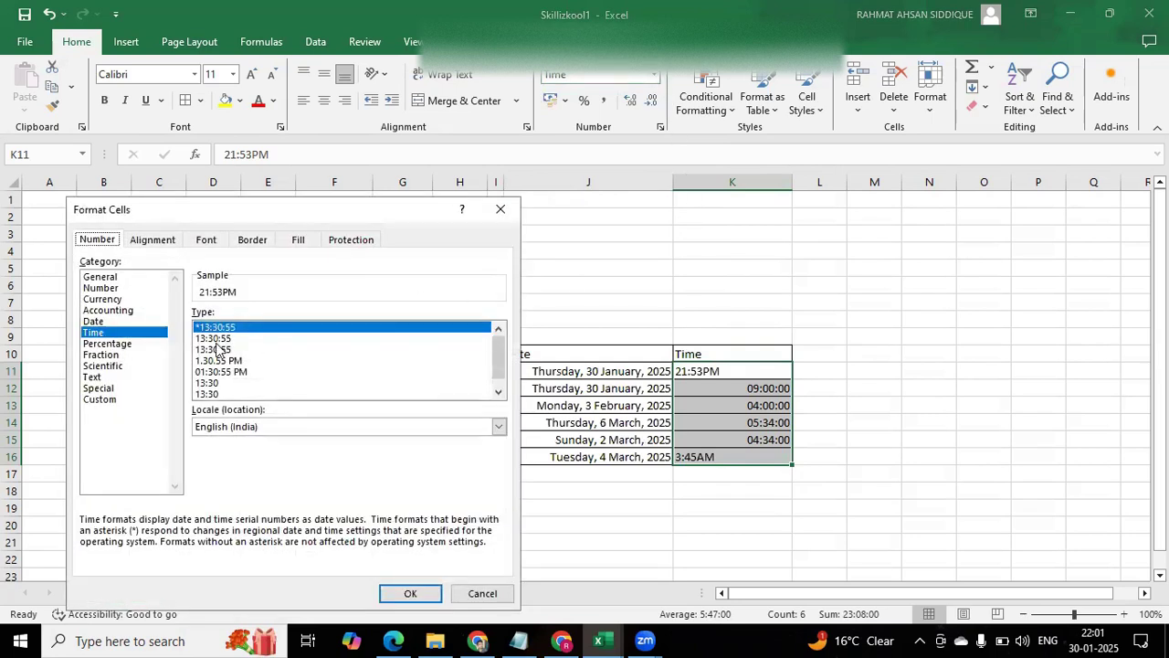
{"action": "left_click", "coordinate": [222, 362]}
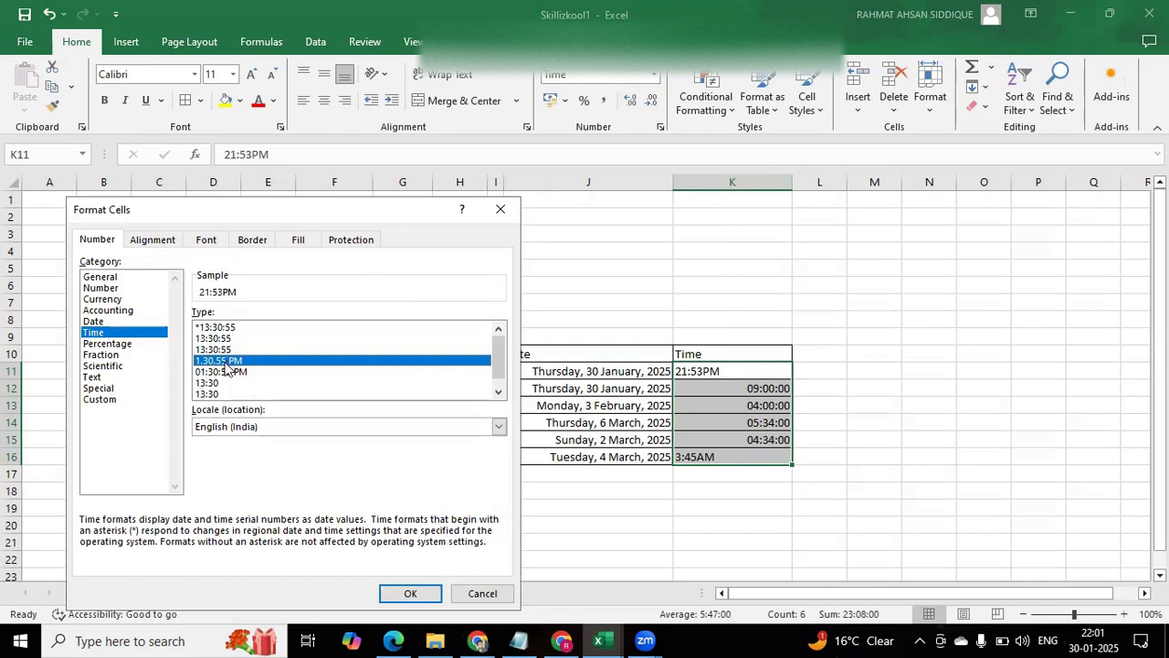
{"action": "left_click", "coordinate": [410, 595]}
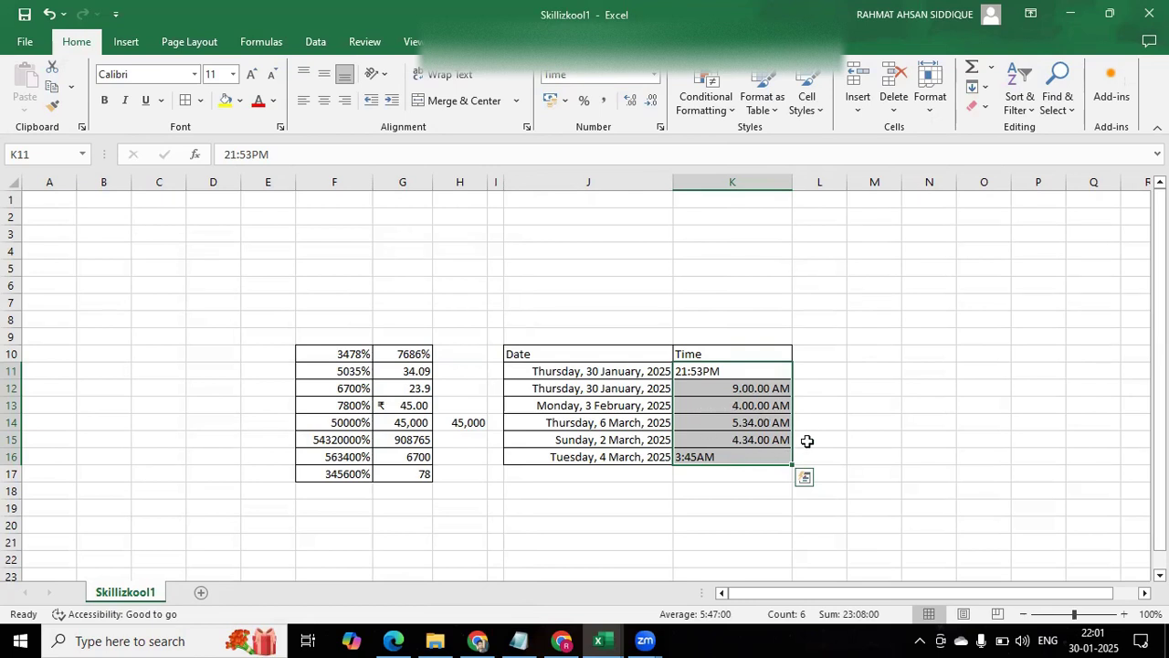
{"action": "left_click", "coordinate": [736, 488]}
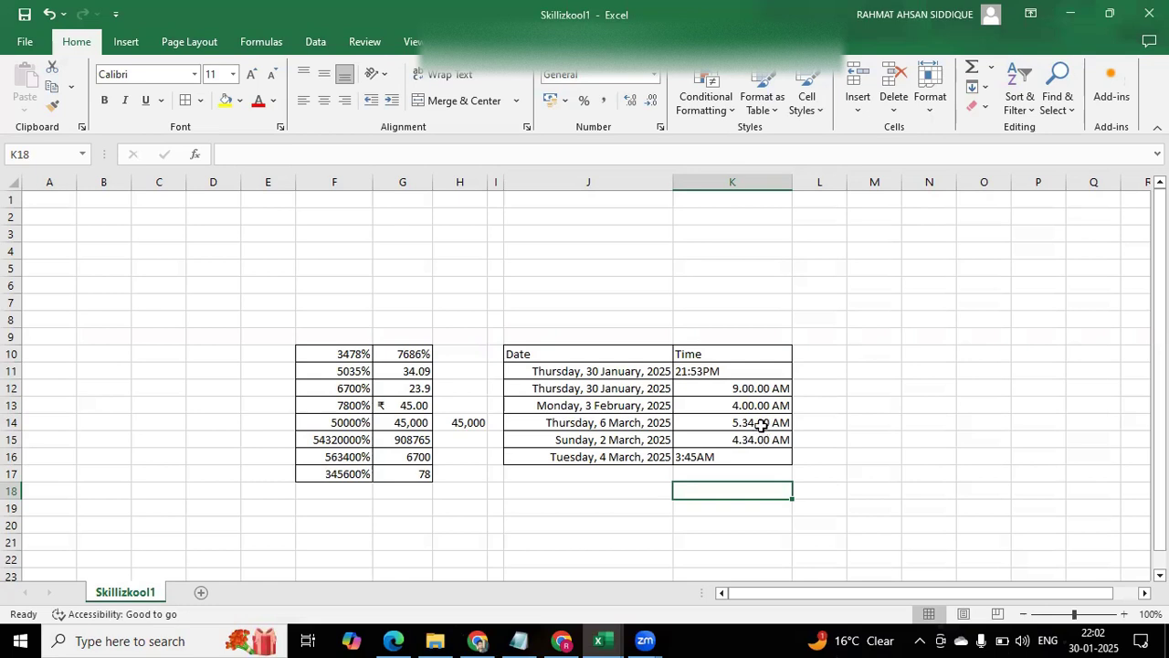
{"action": "left_click", "coordinate": [749, 389]}
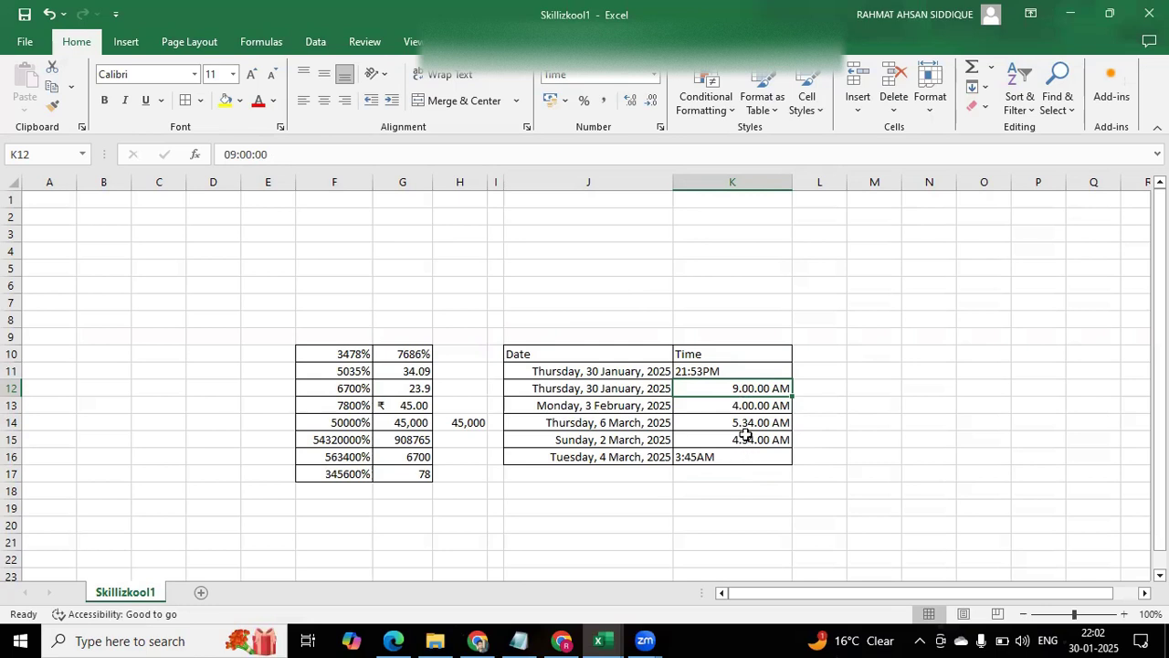
- Apply the colon-separated time type 01:30:55 PM to cells K11:K16
{"action": "left_click", "coordinate": [710, 369]}
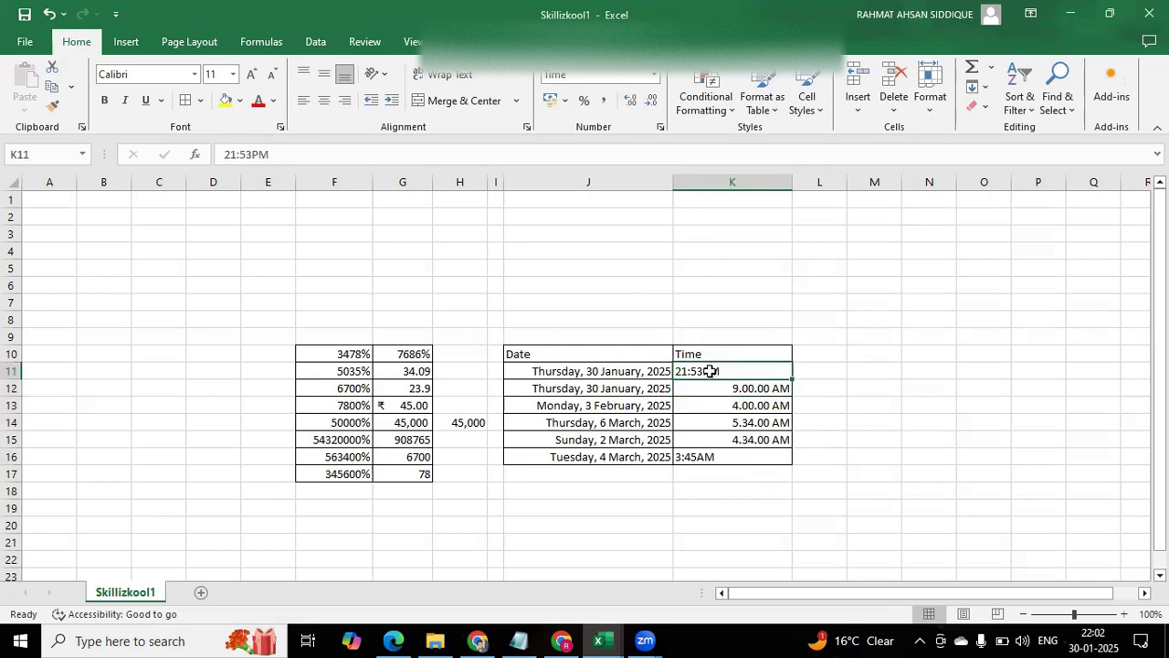
{"action": "left_click_drag", "start_coordinate": [710, 369], "coordinate": [722, 447]}
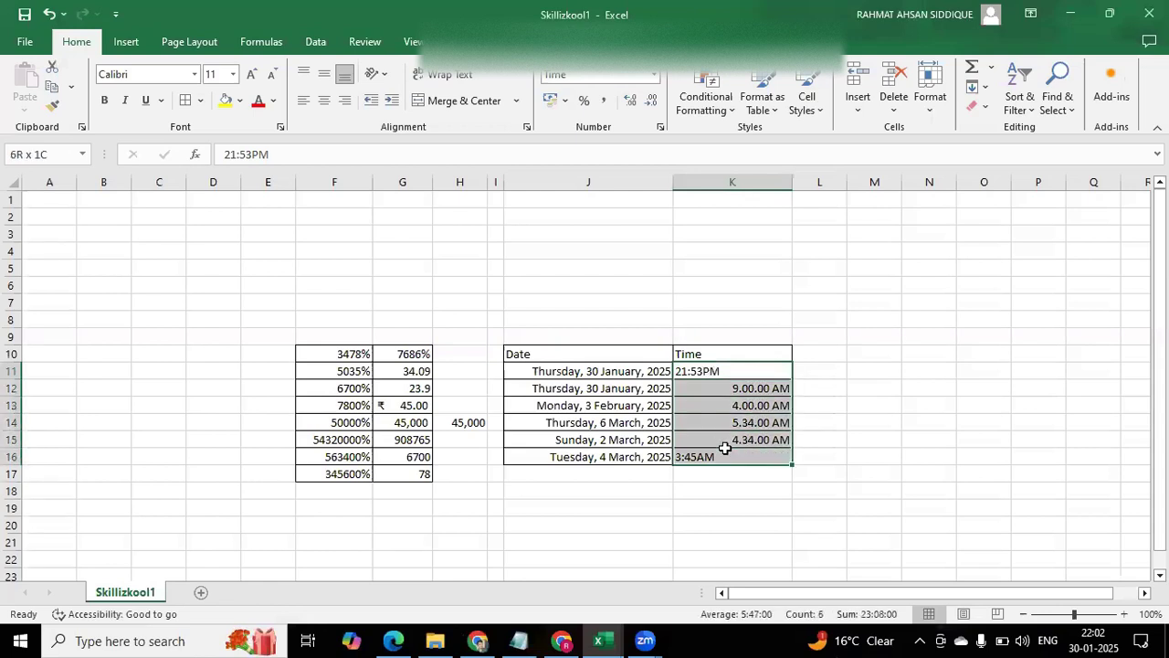
{"action": "key", "text": "ctrl+1"}
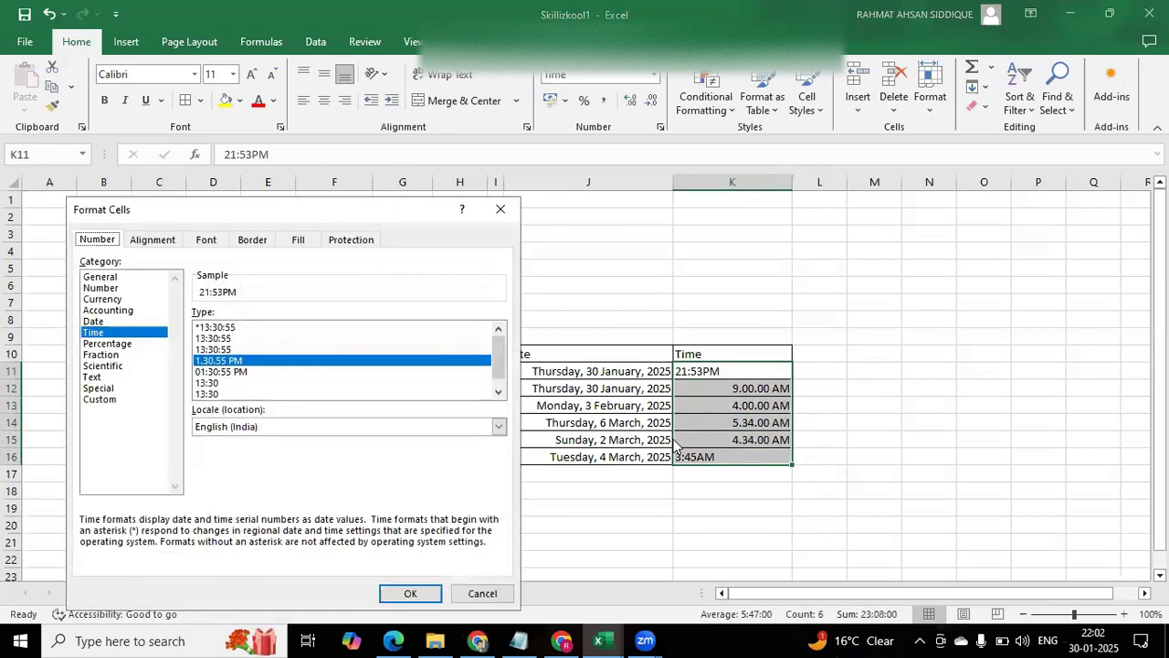
{"action": "left_click", "coordinate": [207, 373]}
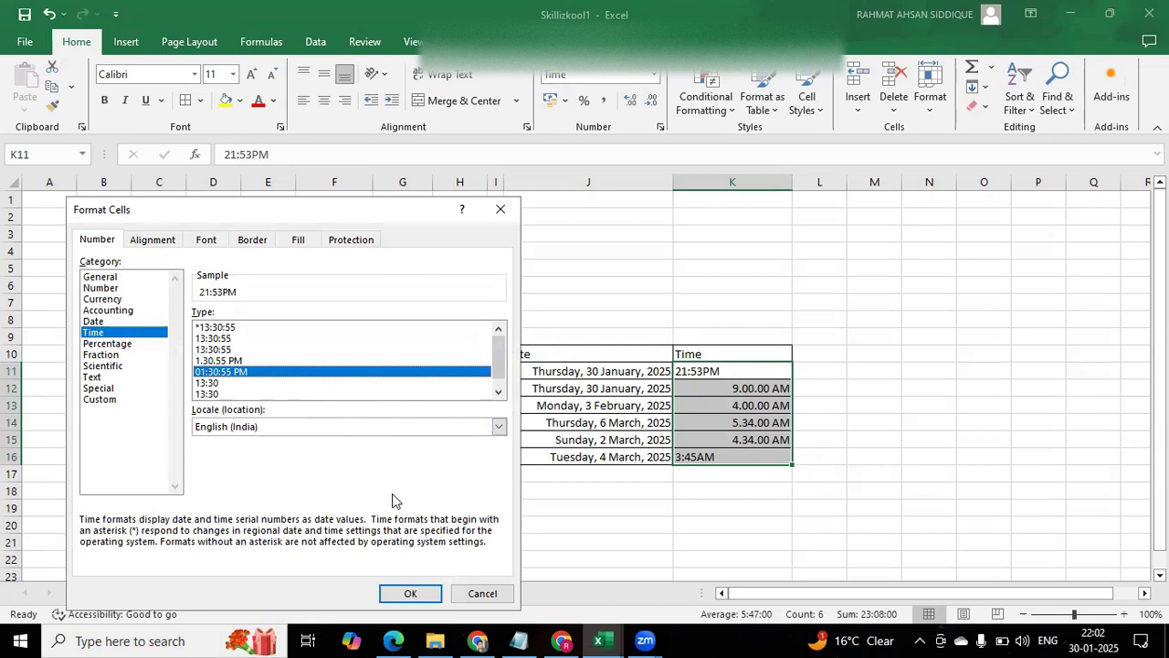
{"action": "left_click", "coordinate": [410, 593]}
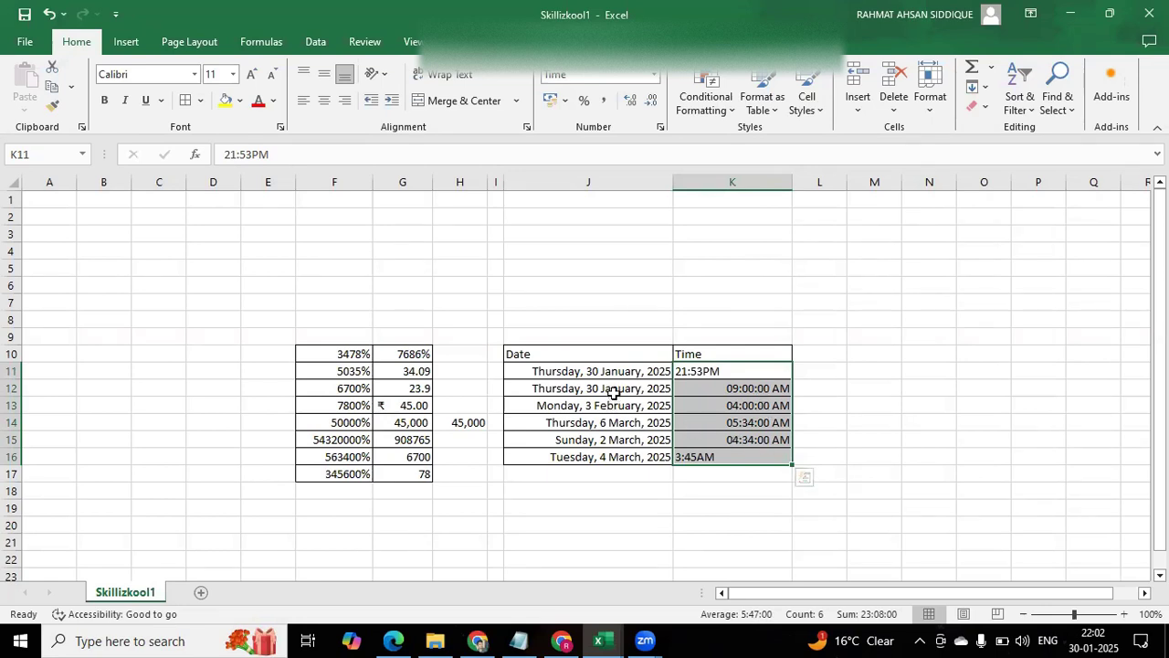
- Change the times in K11:K16 to the second 13:30 time type, without seconds
{"action": "key", "text": "ctrl+1"}
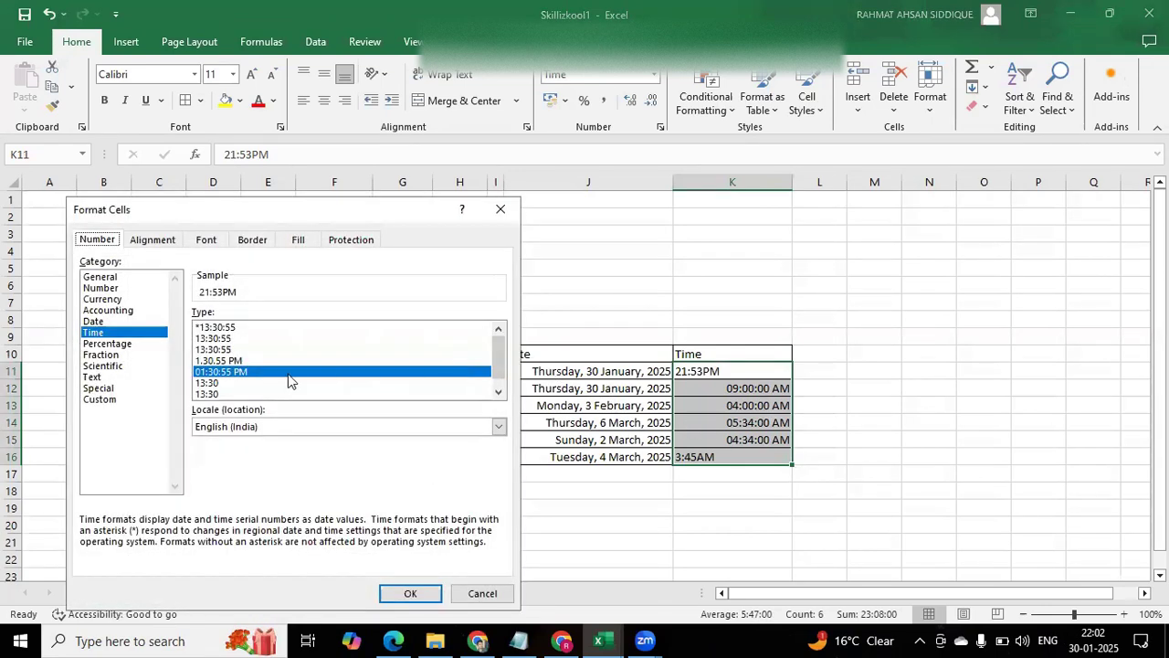
{"action": "scroll", "coordinate": [291, 379], "scroll_direction": "down", "scroll_amount": 1}
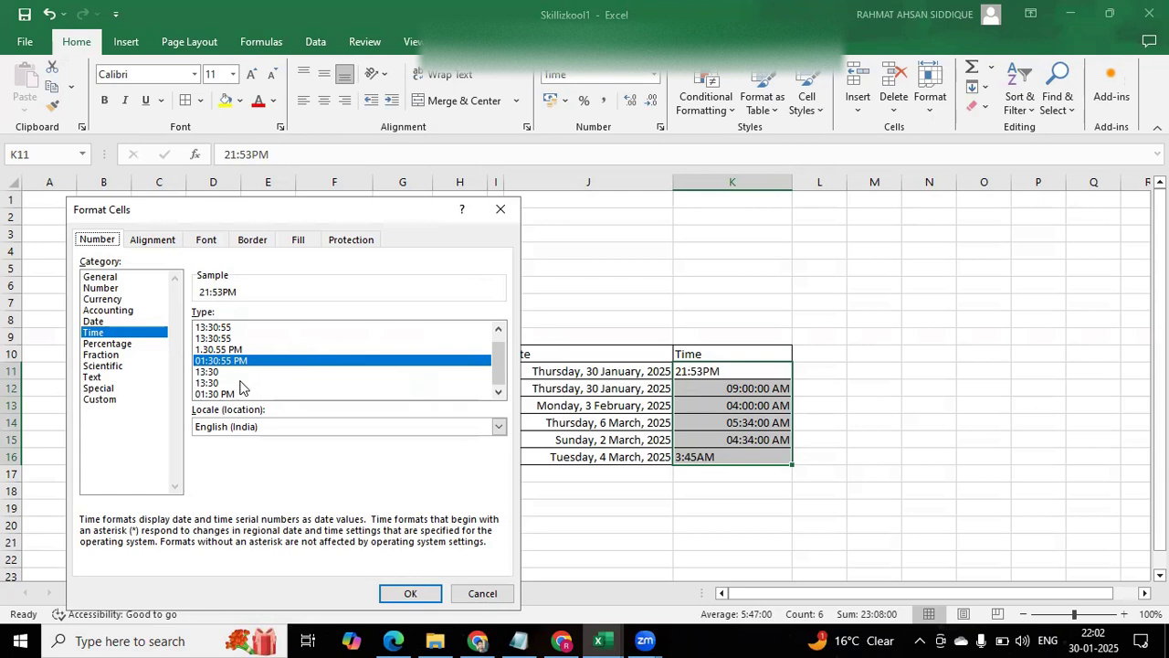
{"action": "left_click", "coordinate": [206, 383]}
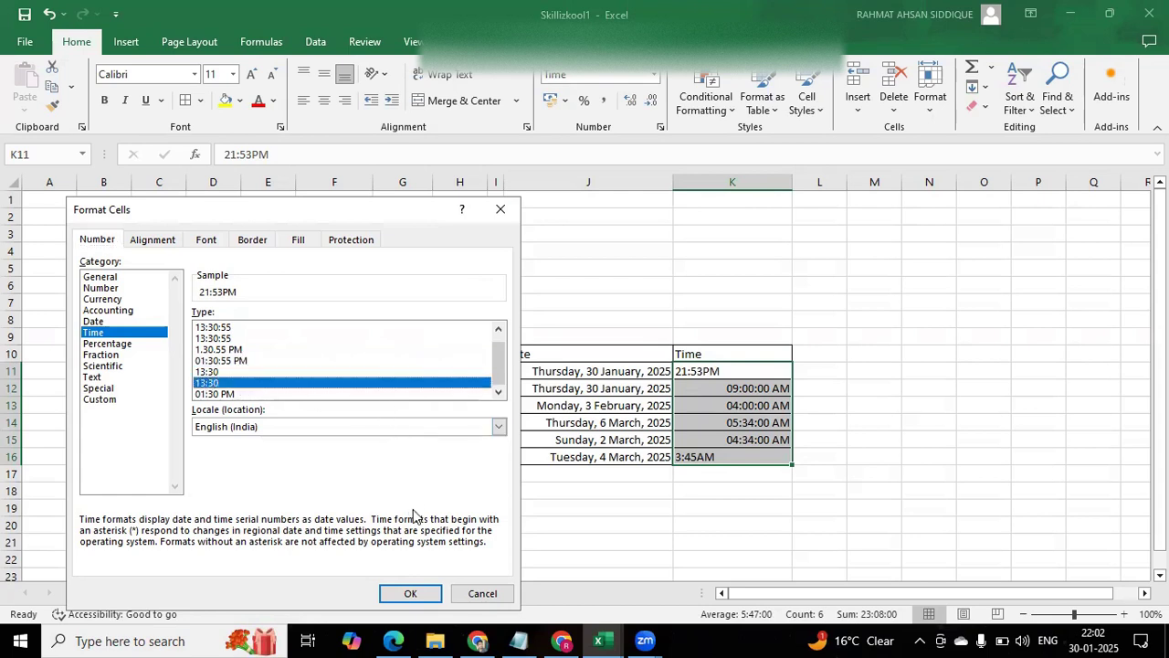
{"action": "left_click", "coordinate": [410, 594]}
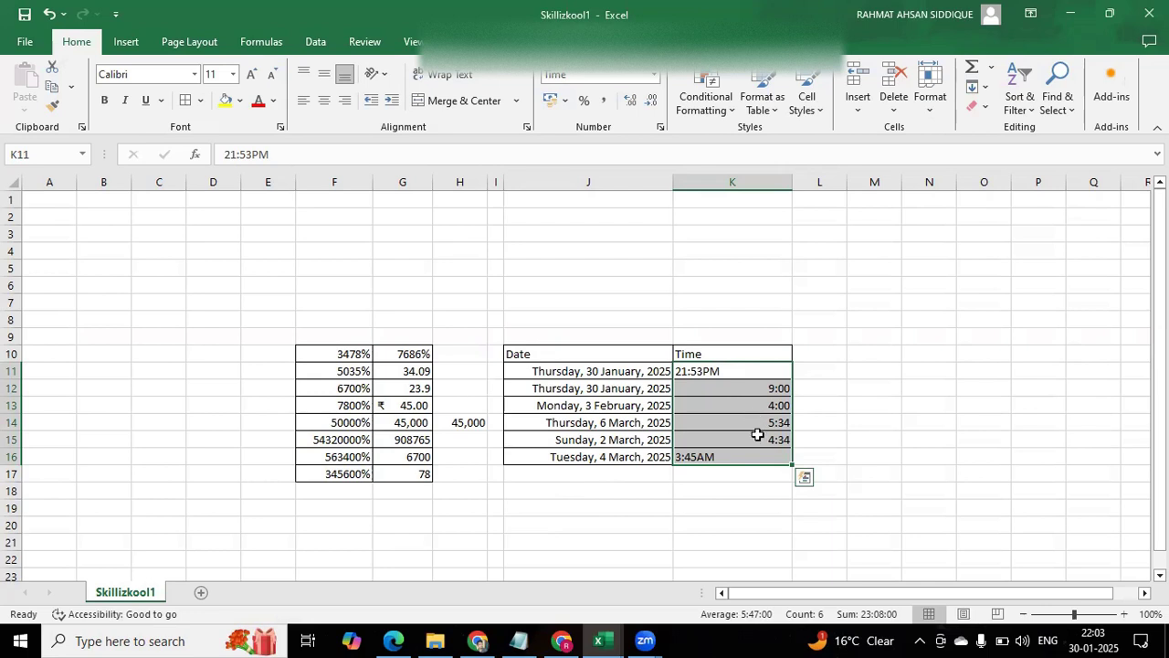
- Remove the PM suffix from the time in K11 and the AM suffix from the time in K16
{"action": "left_click", "coordinate": [713, 369]}
{"action": "double_click", "coordinate": [727, 369]}
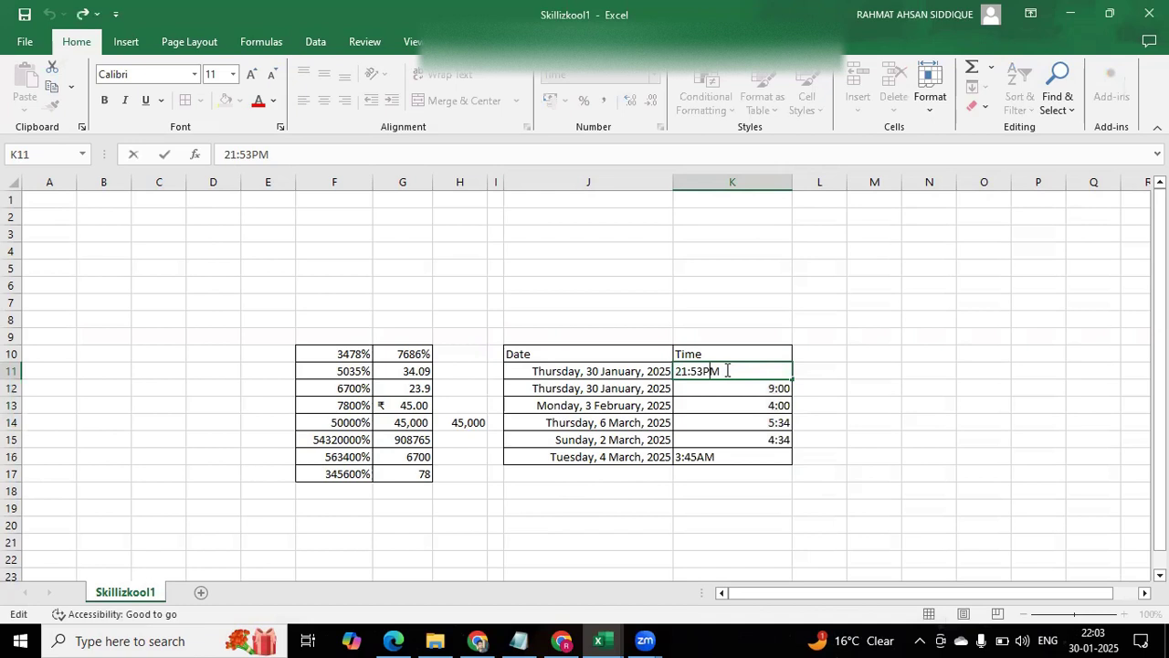
{"action": "key", "text": "BackSpace"}
{"action": "key", "text": "BackSpace"}
{"action": "double_click", "coordinate": [735, 457]}
{"action": "key", "text": "BackSpace"}
{"action": "key", "text": "BackSpace"}
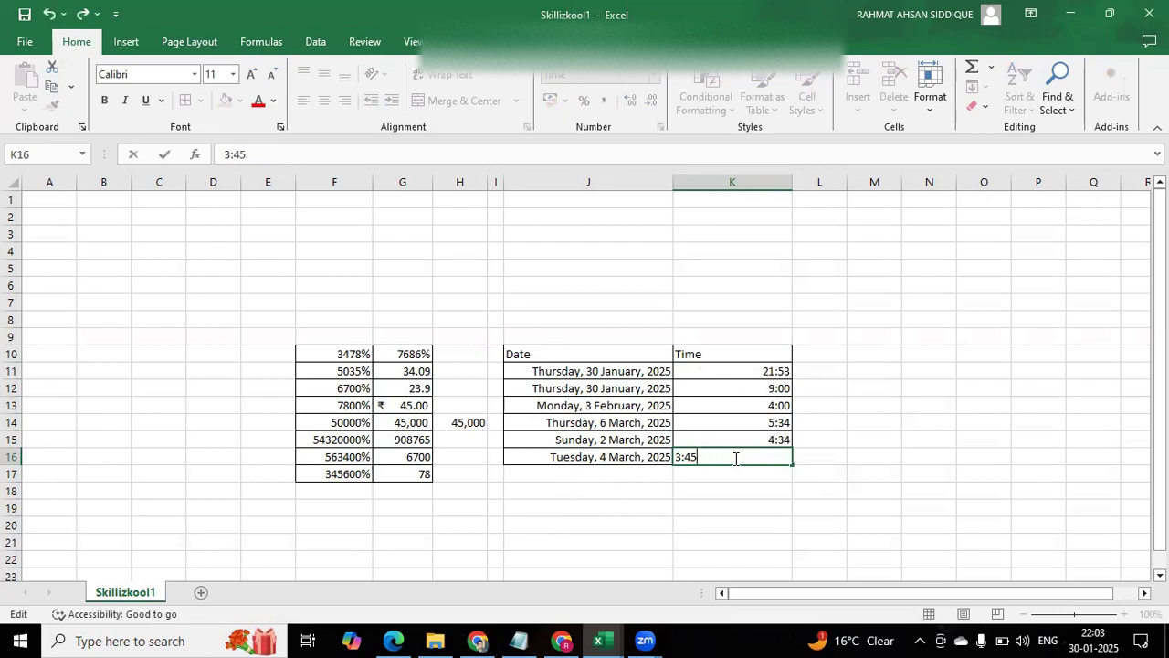
{"action": "left_click", "coordinate": [714, 491]}
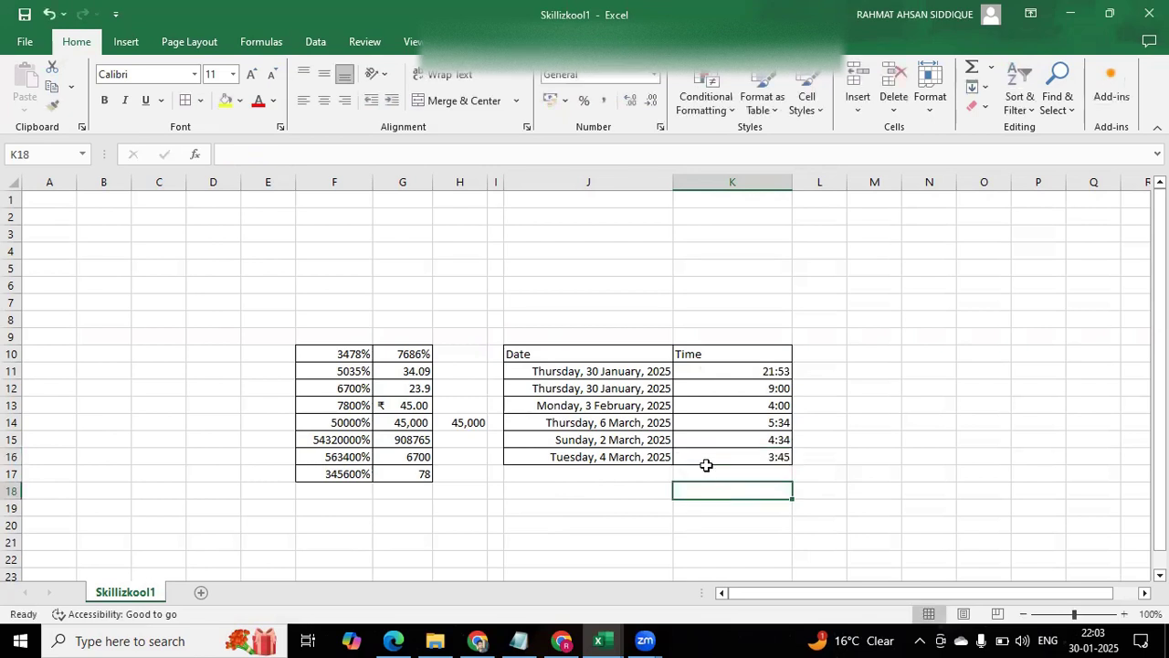
- Apply the time type 01:30 PM to cells K11:K16
{"action": "left_click", "coordinate": [700, 370]}
{"action": "left_click_drag", "start_coordinate": [746, 403], "coordinate": [765, 451]}
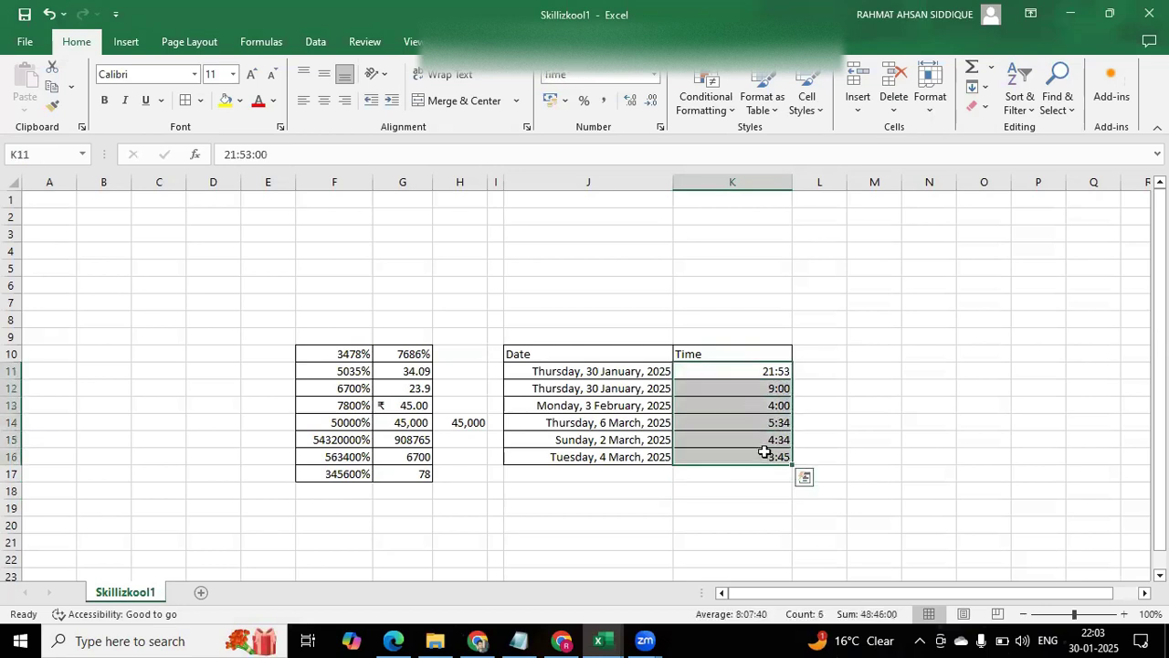
{"action": "key", "text": "ctrl+1"}
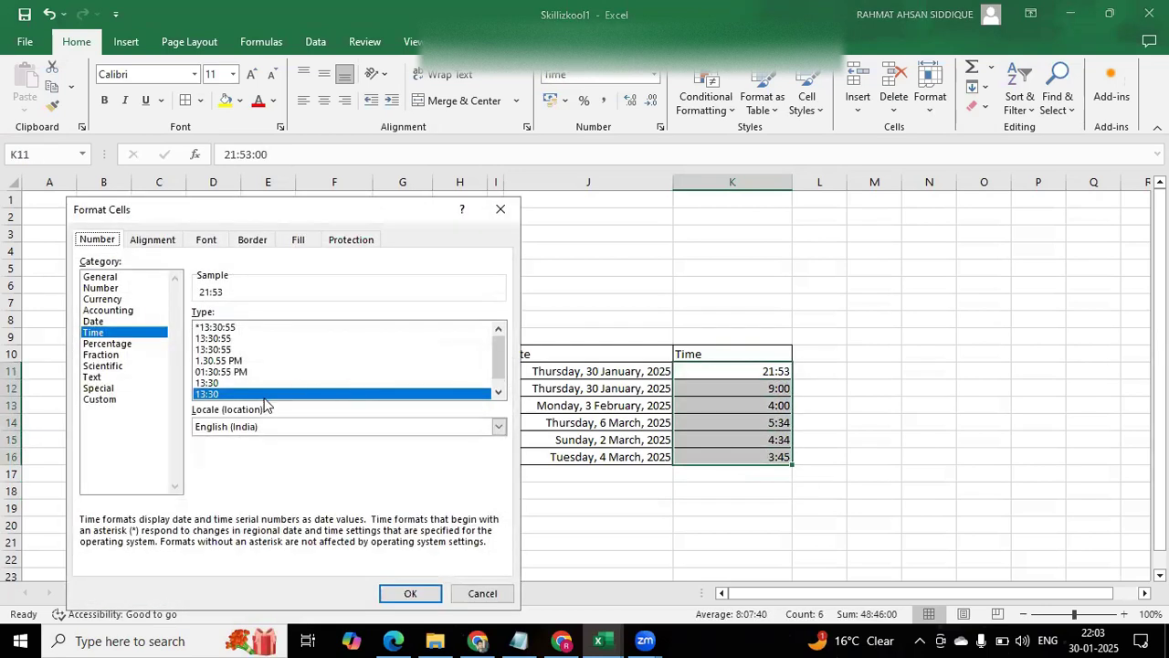
{"action": "left_click", "coordinate": [409, 593]}
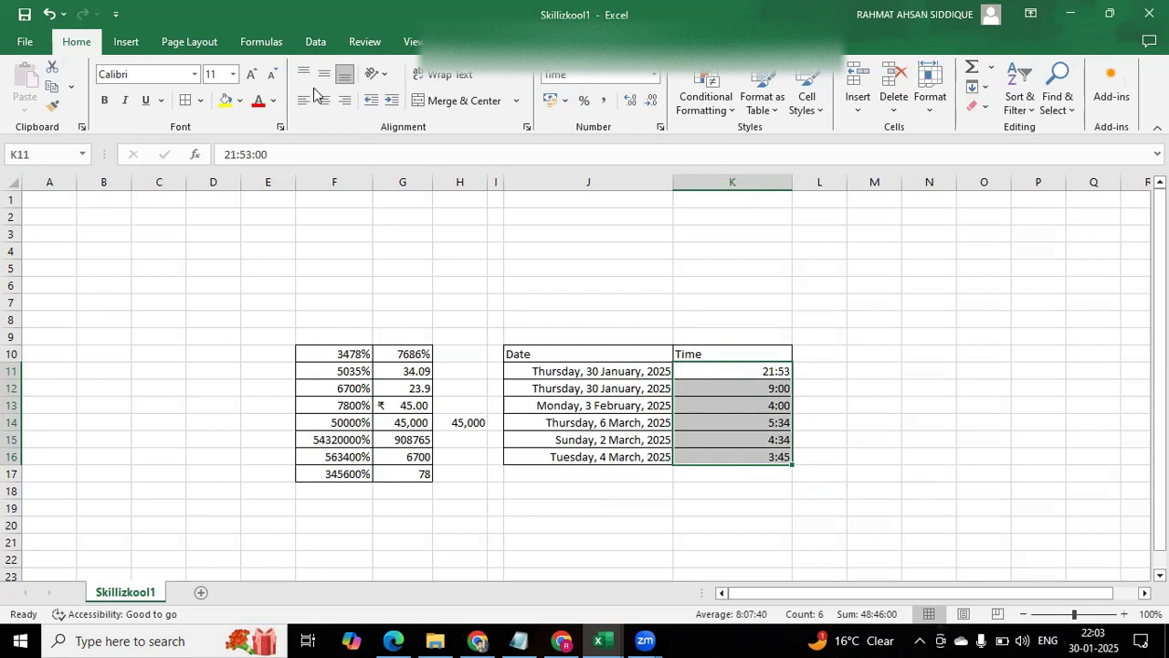
{"action": "key", "text": "ctrl+1"}
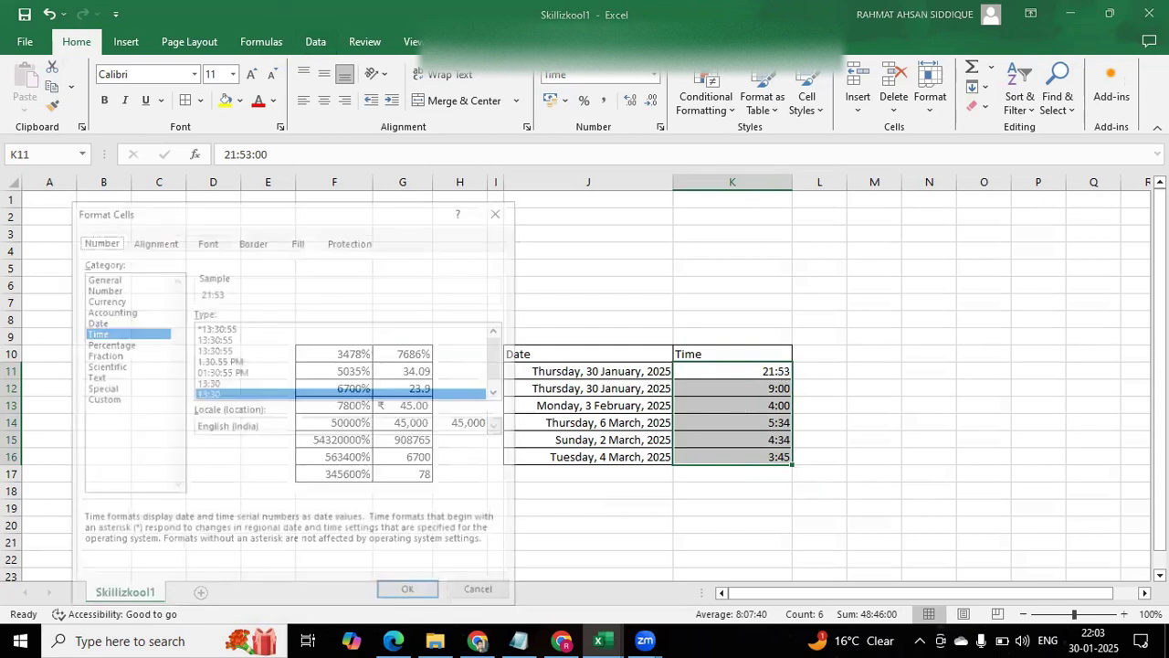
{"action": "scroll", "coordinate": [274, 356], "scroll_direction": "down", "scroll_amount": 1}
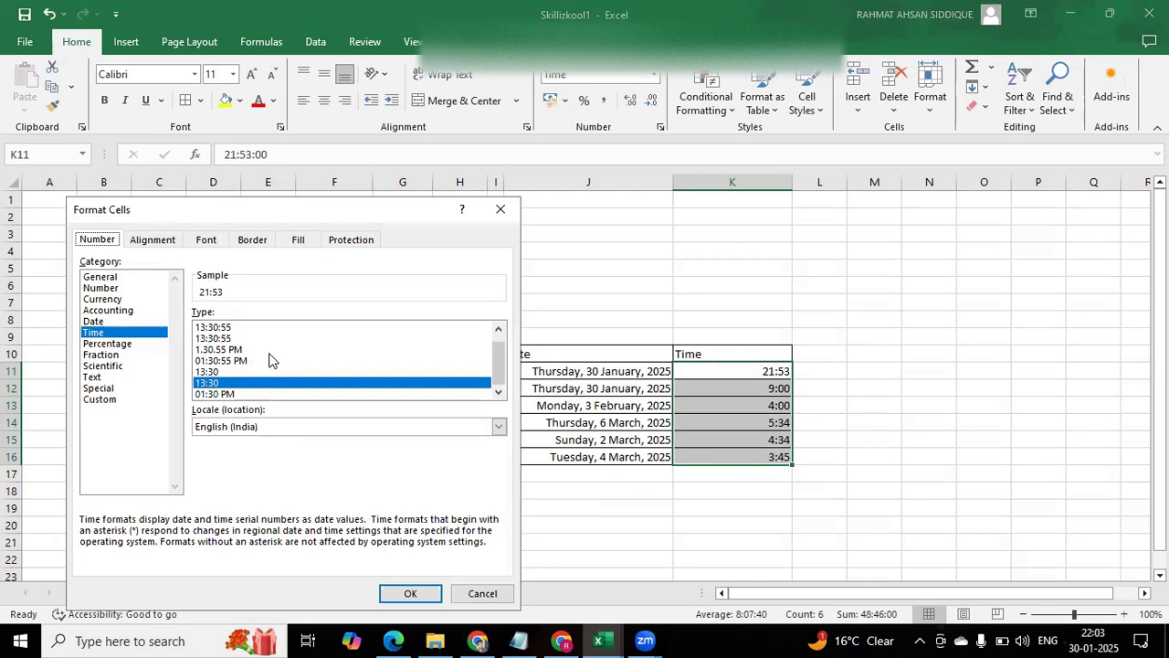
{"action": "left_click", "coordinate": [224, 394]}
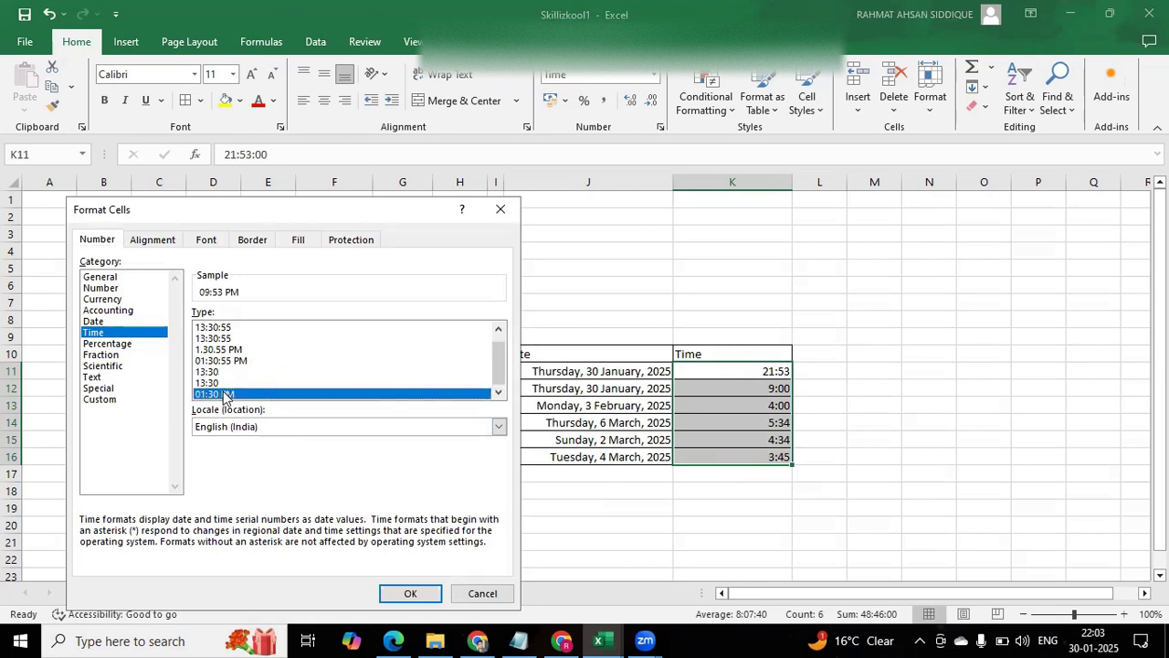
{"action": "left_click", "coordinate": [409, 594]}
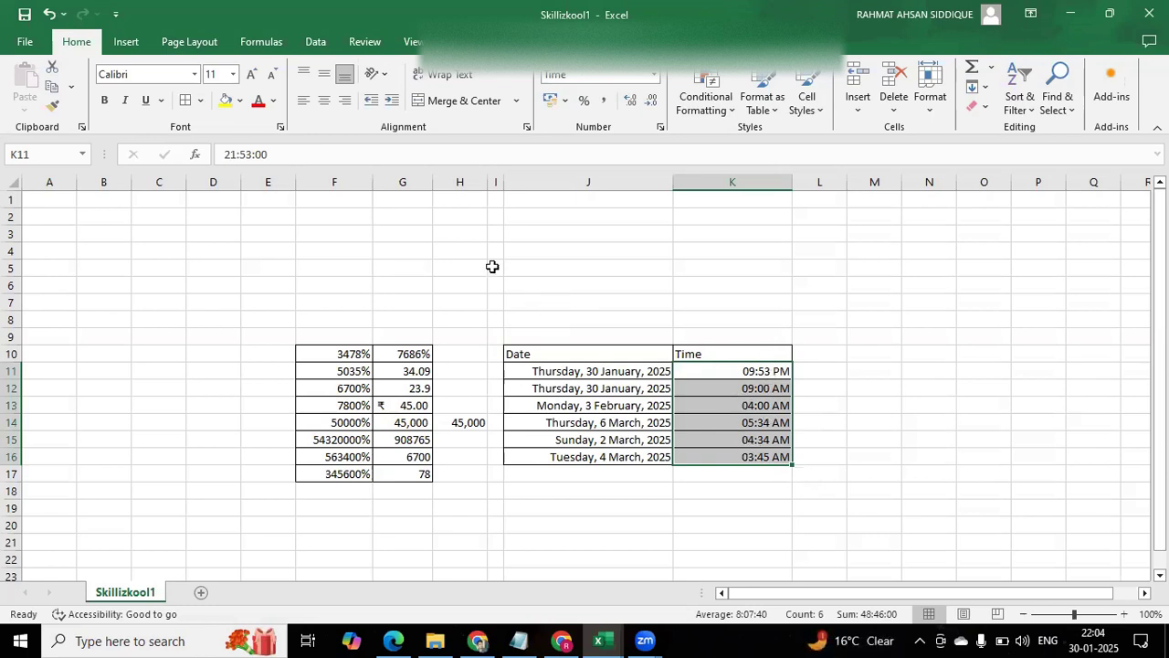
- Review the time types and preview the Percentage format for cells K11:K16 without applying any change
{"action": "key", "text": "ctrl+1"}
{"action": "scroll", "coordinate": [294, 393], "scroll_direction": "up", "scroll_amount": 1}
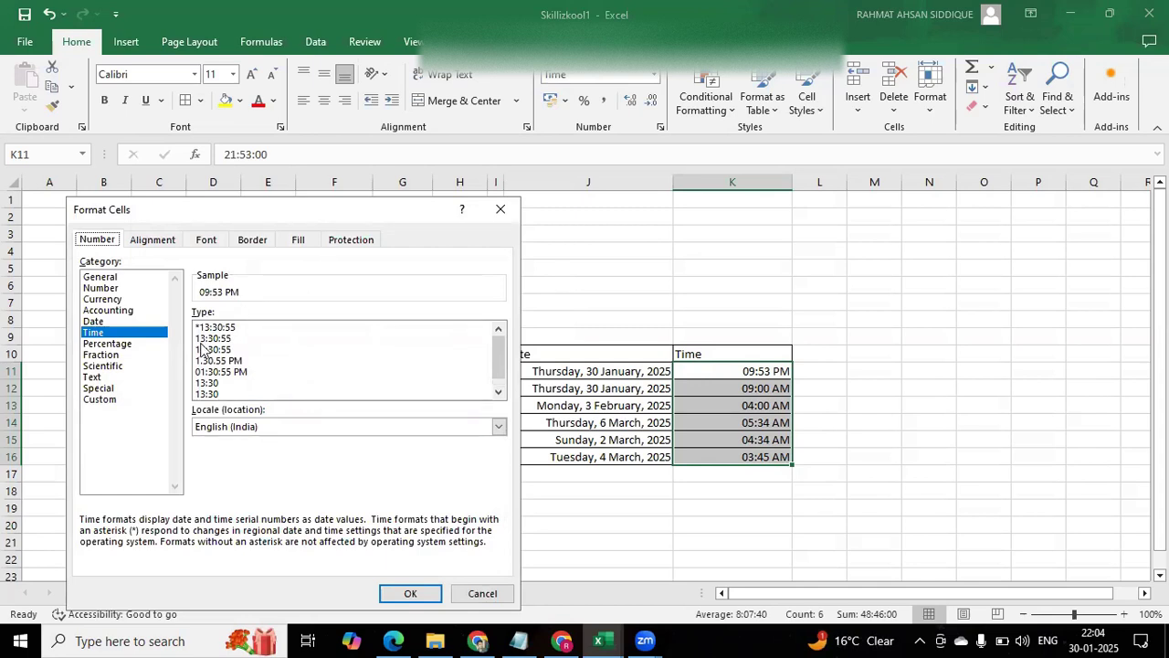
{"action": "scroll", "coordinate": [276, 369], "scroll_direction": "down", "scroll_amount": 1}
{"action": "left_click", "coordinate": [117, 345]}
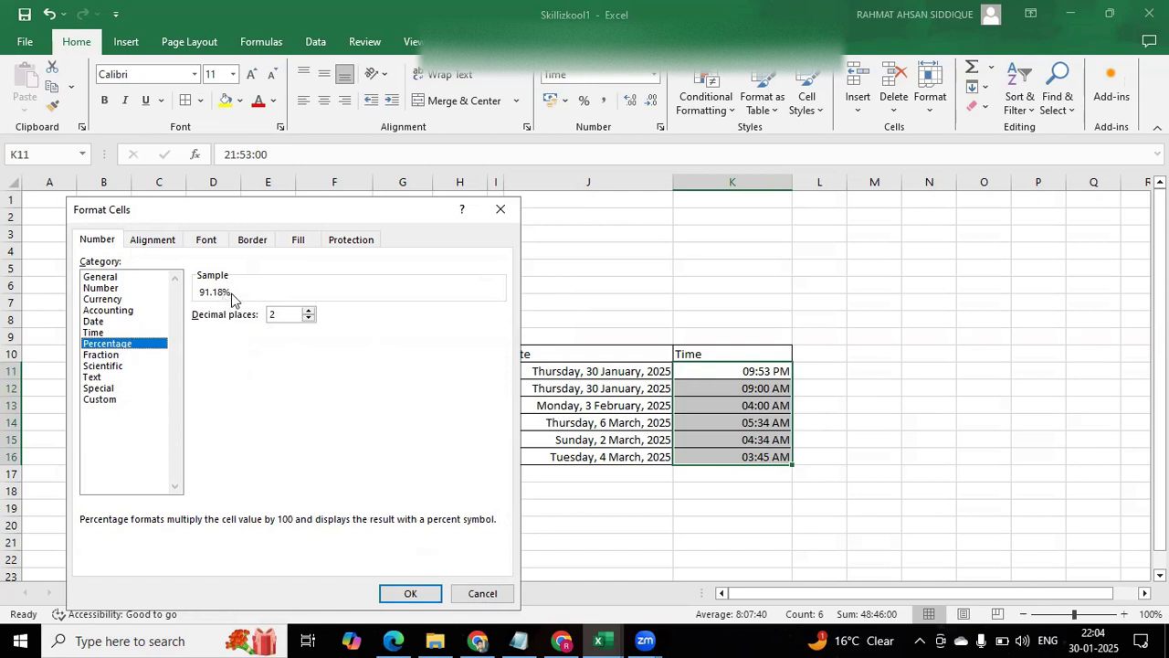
{"action": "left_click", "coordinate": [500, 209]}
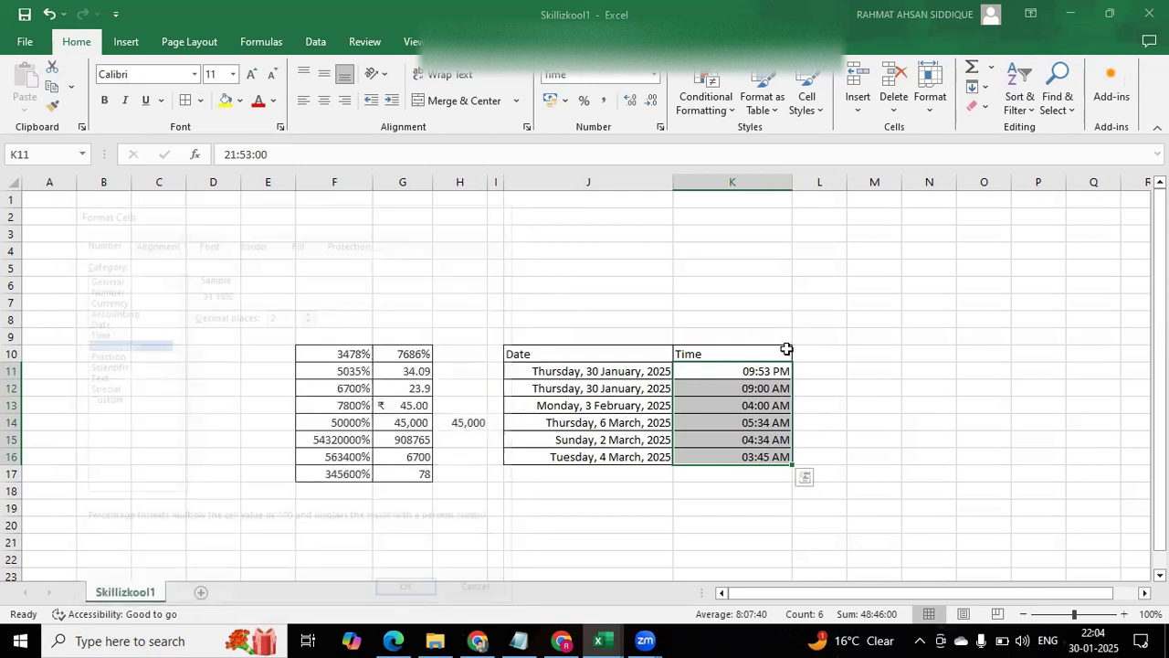
{"action": "left_click", "coordinate": [816, 369]}
- Choose the Percentage format for cells G10:G17 and raise its decimal places to 8
{"action": "left_click_drag", "start_coordinate": [423, 356], "coordinate": [428, 473]}
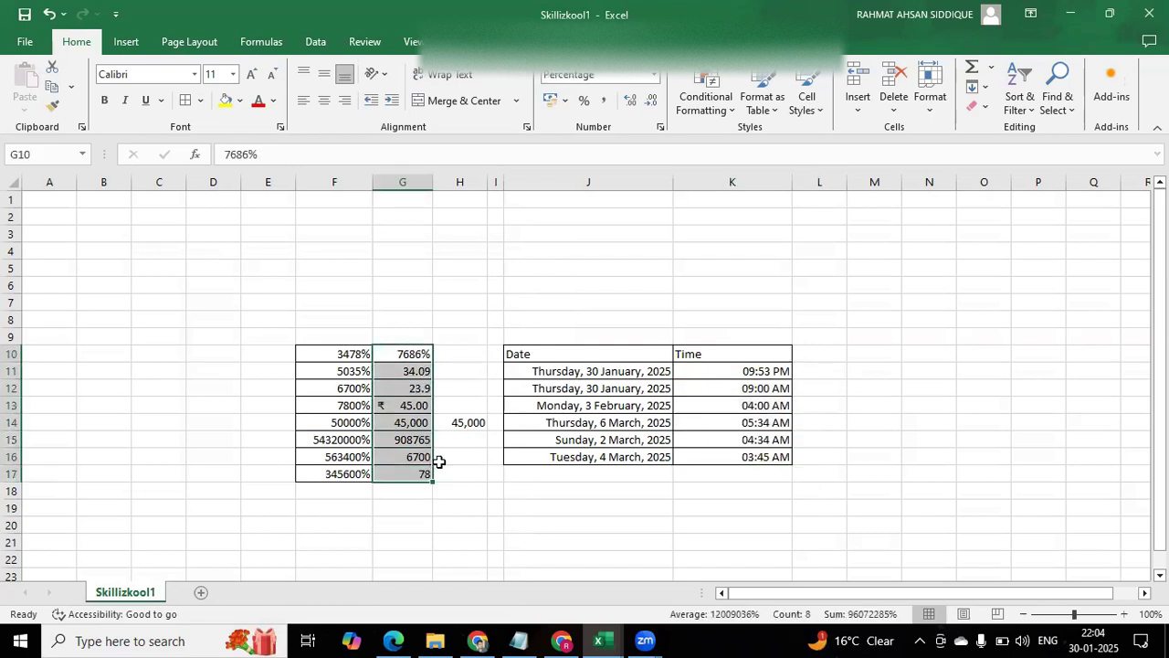
{"action": "key", "text": "ctrl+1"}
{"action": "left_click", "coordinate": [117, 344]}
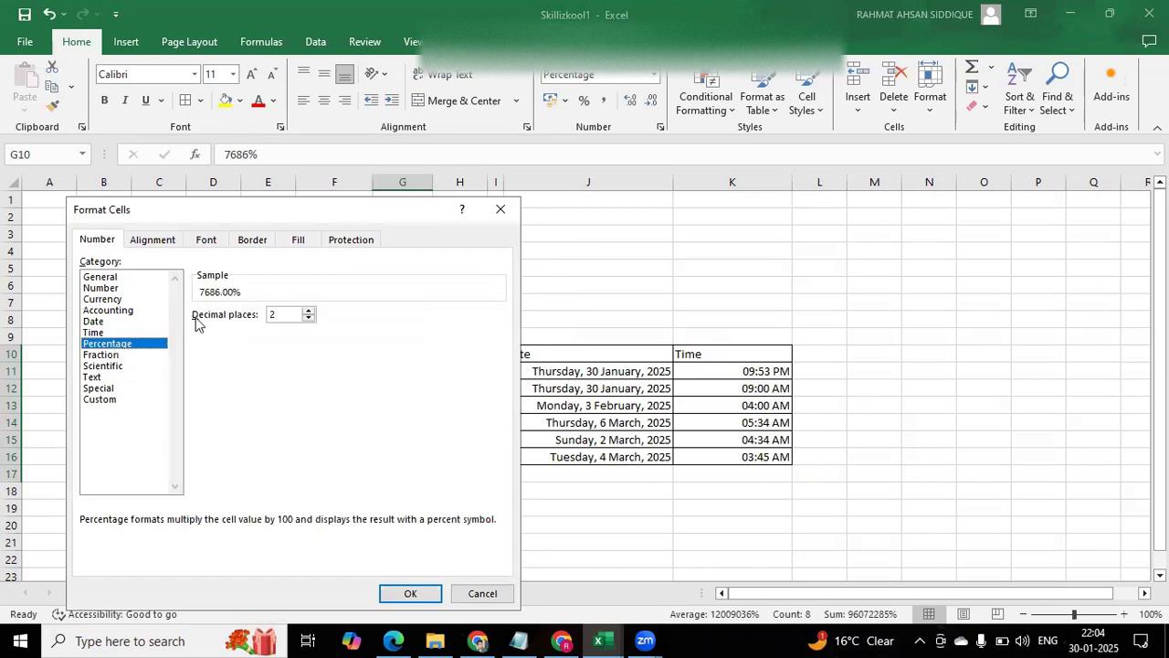
{"action": "left_click", "coordinate": [309, 311]}
{"action": "left_click", "coordinate": [309, 310]}
{"action": "left_click", "coordinate": [309, 310]}
{"action": "left_click", "coordinate": [309, 311]}
{"action": "left_click", "coordinate": [308, 310]}
{"action": "left_click", "coordinate": [309, 311]}
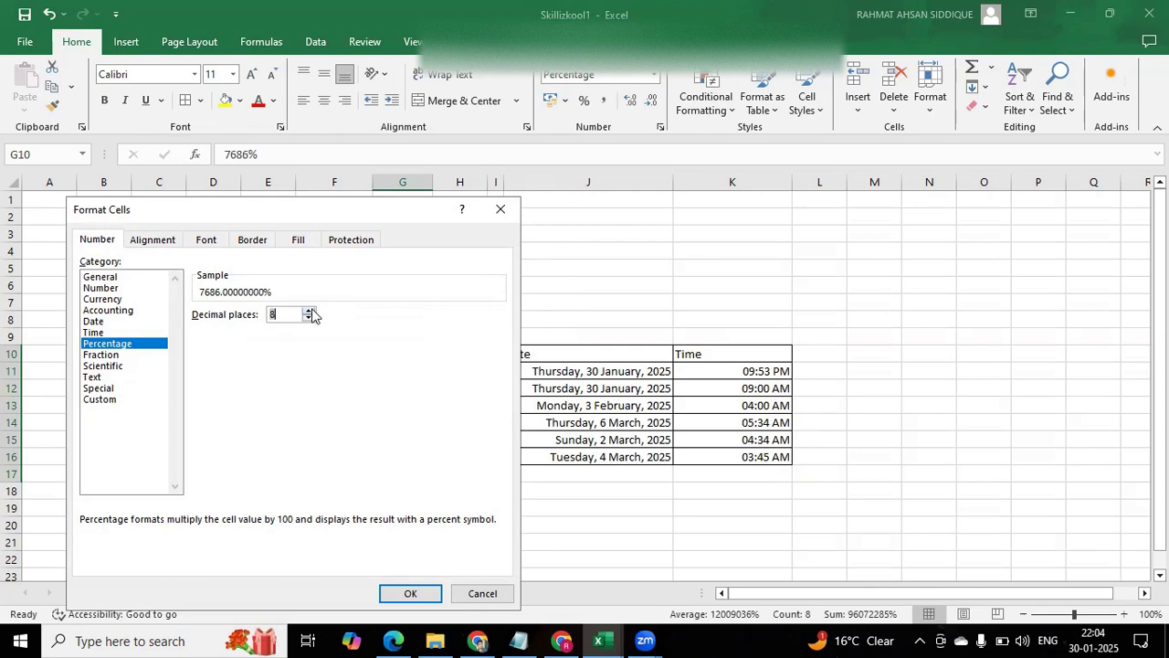
- Reduce the decimal places to 0 and apply the Percentage format to cells G10:G17
{"action": "left_click", "coordinate": [308, 318]}
{"action": "left_click", "coordinate": [308, 319]}
{"action": "left_click", "coordinate": [308, 319]}
{"action": "left_click", "coordinate": [308, 319]}
{"action": "left_click", "coordinate": [308, 319]}
{"action": "left_click", "coordinate": [308, 318]}
{"action": "left_click", "coordinate": [411, 594]}
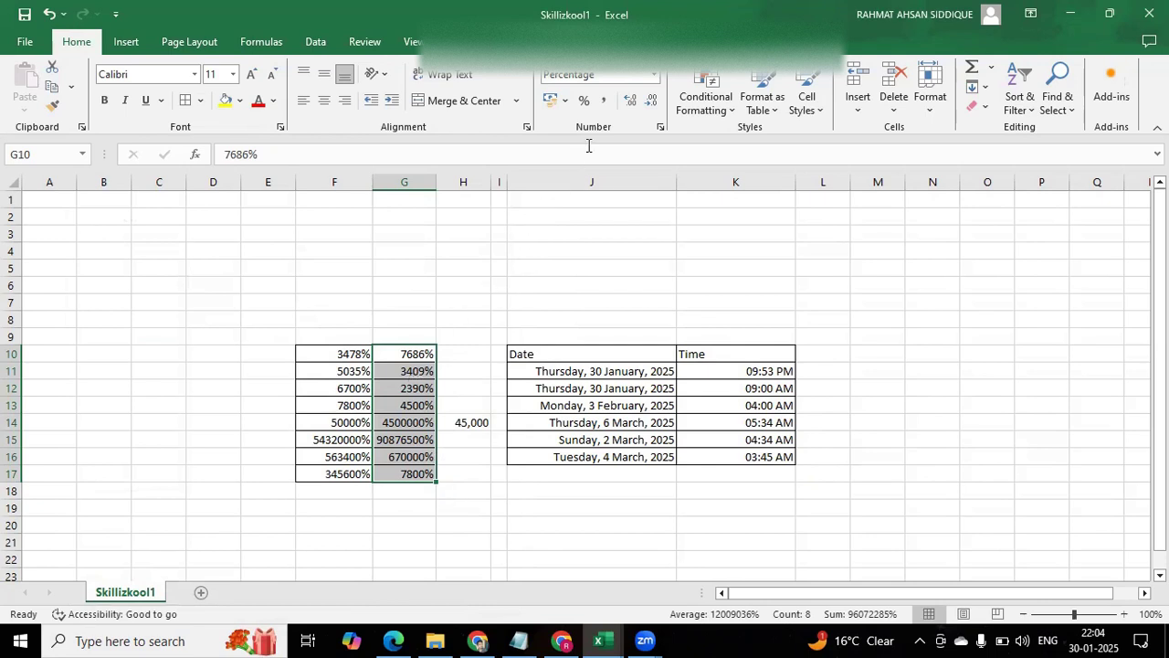
- Preview the Text, Fraction and Scientific formats for cells G10:G17 without applying them
{"action": "key", "text": "ctrl+1"}
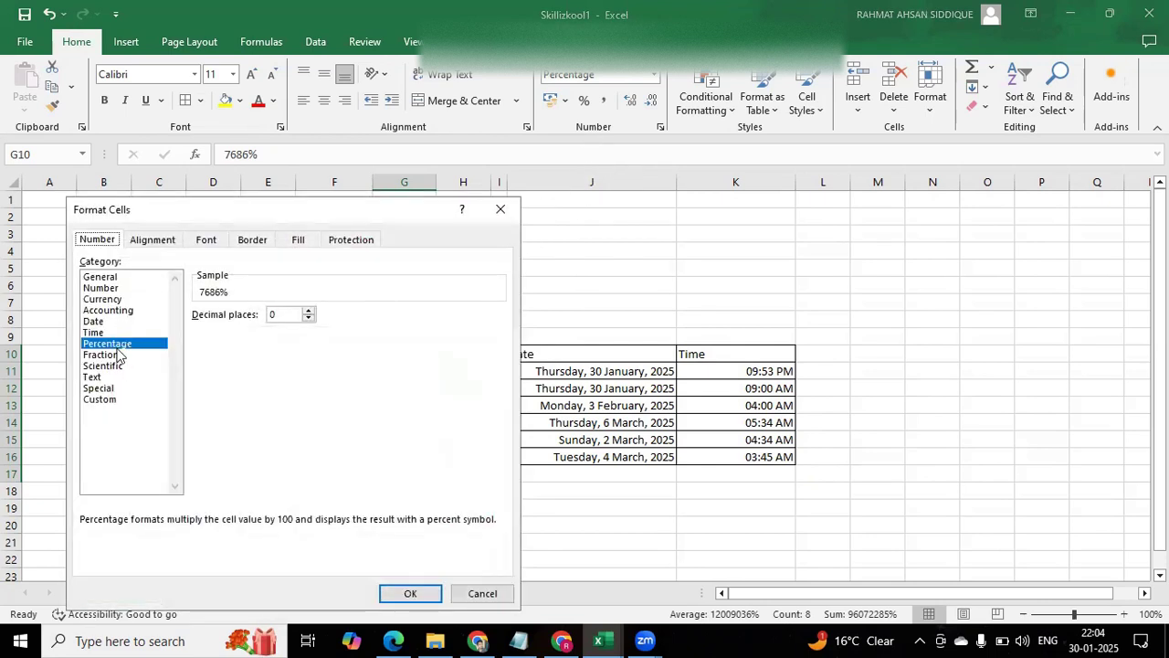
{"action": "left_click", "coordinate": [95, 378]}
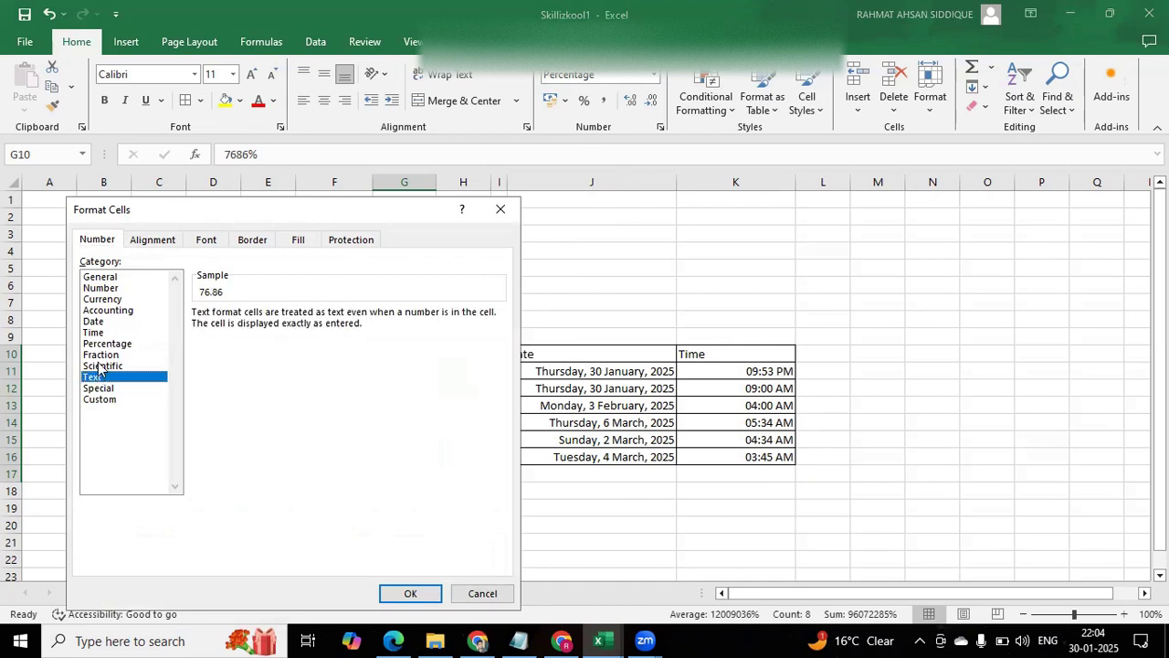
{"action": "left_click", "coordinate": [100, 356]}
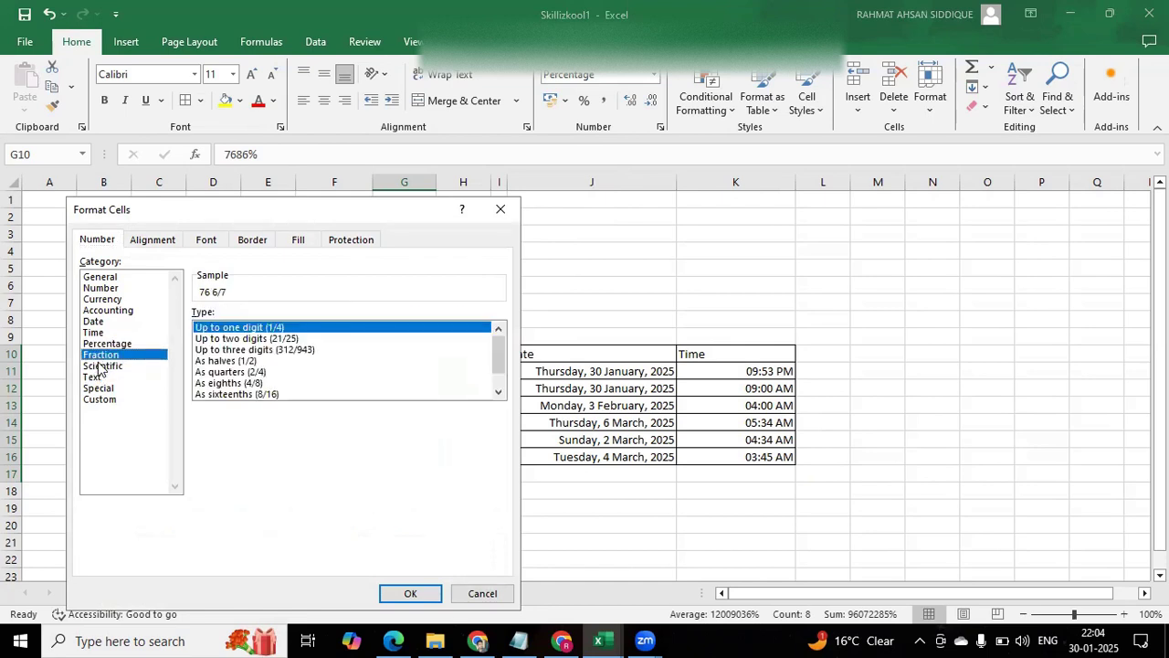
{"action": "left_click", "coordinate": [100, 366]}
{"action": "left_click", "coordinate": [97, 379]}
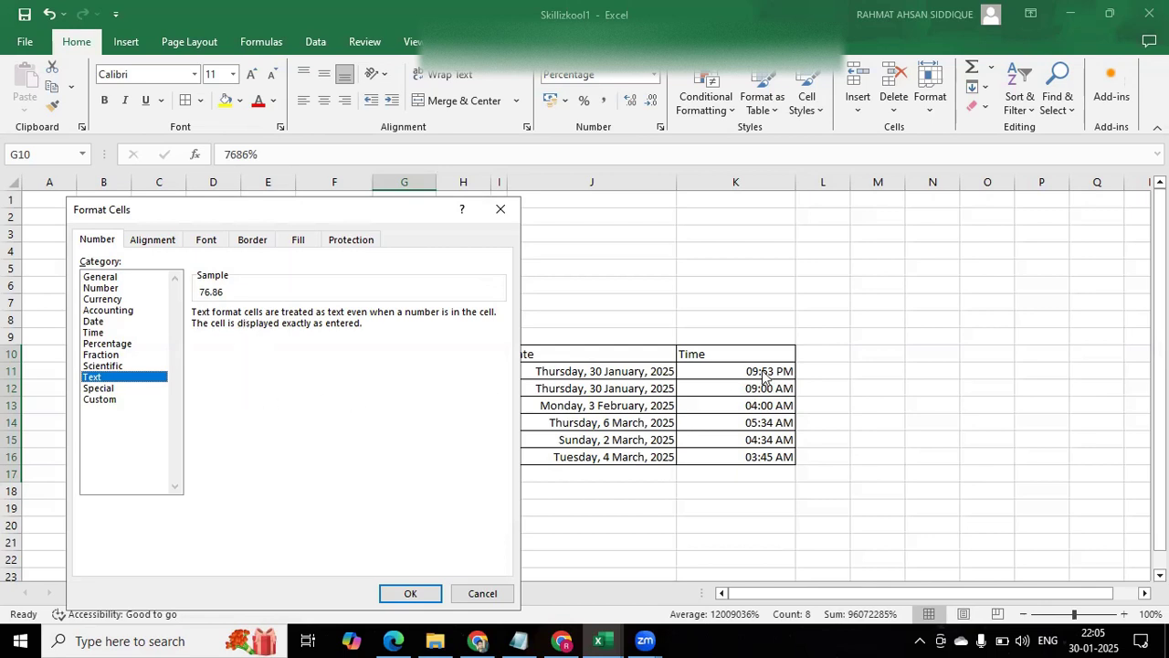
{"action": "left_click", "coordinate": [501, 210]}
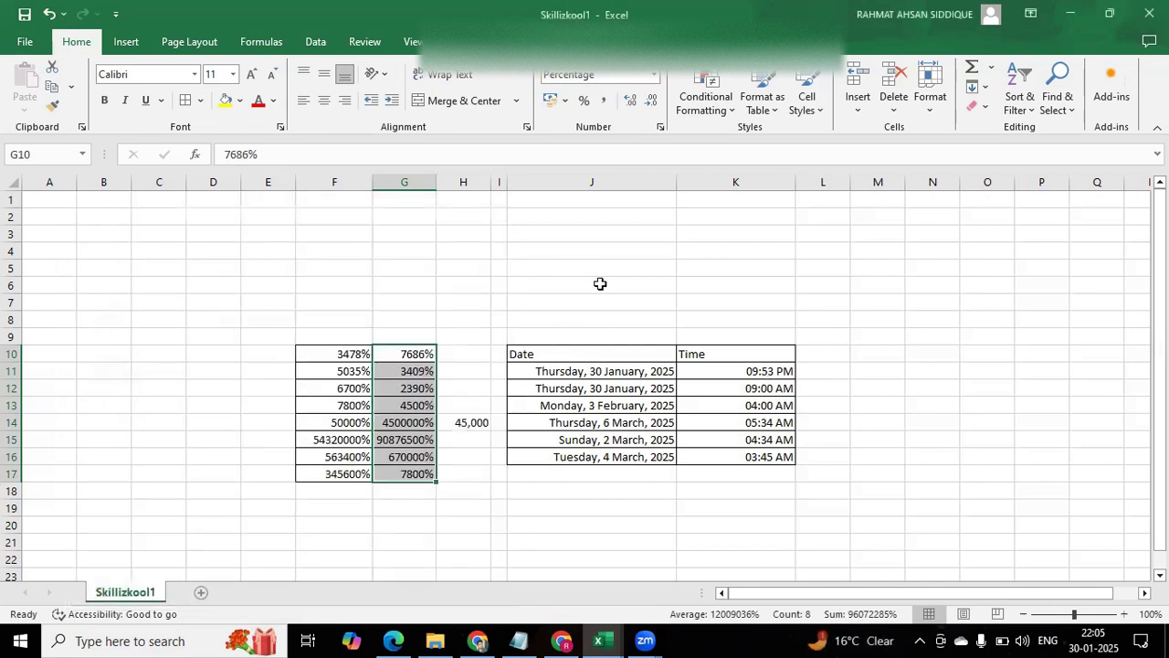
- Apply the Text format to cell G13 and check how the cell is displayed
{"action": "left_click", "coordinate": [408, 407]}
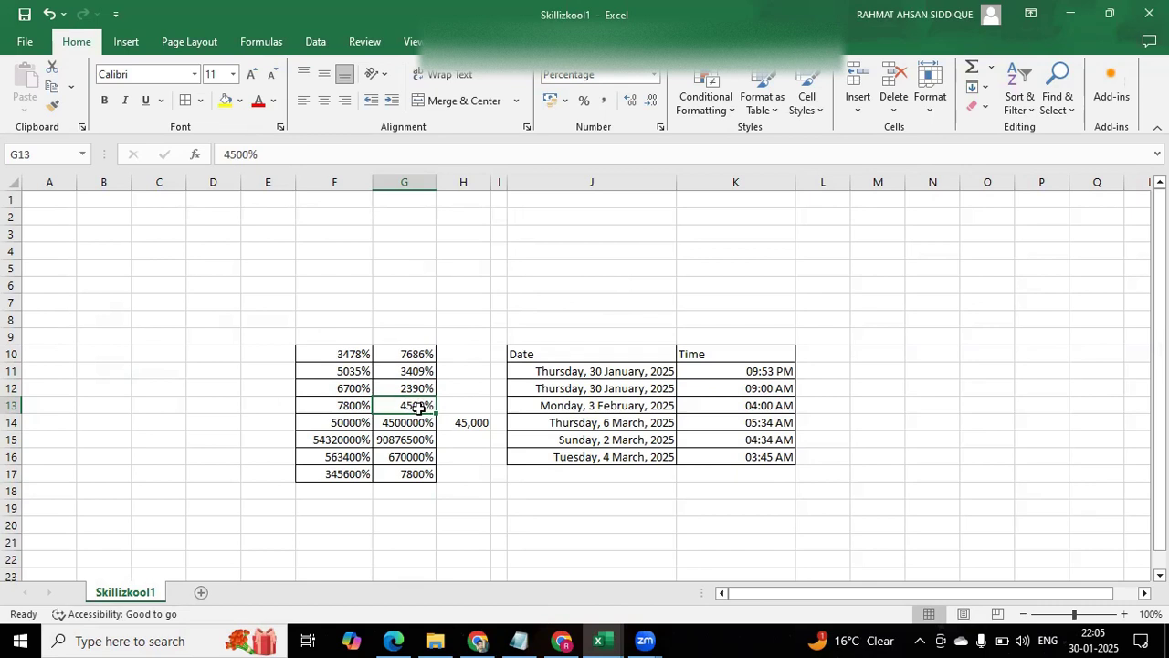
{"action": "key", "text": "ctrl+1"}
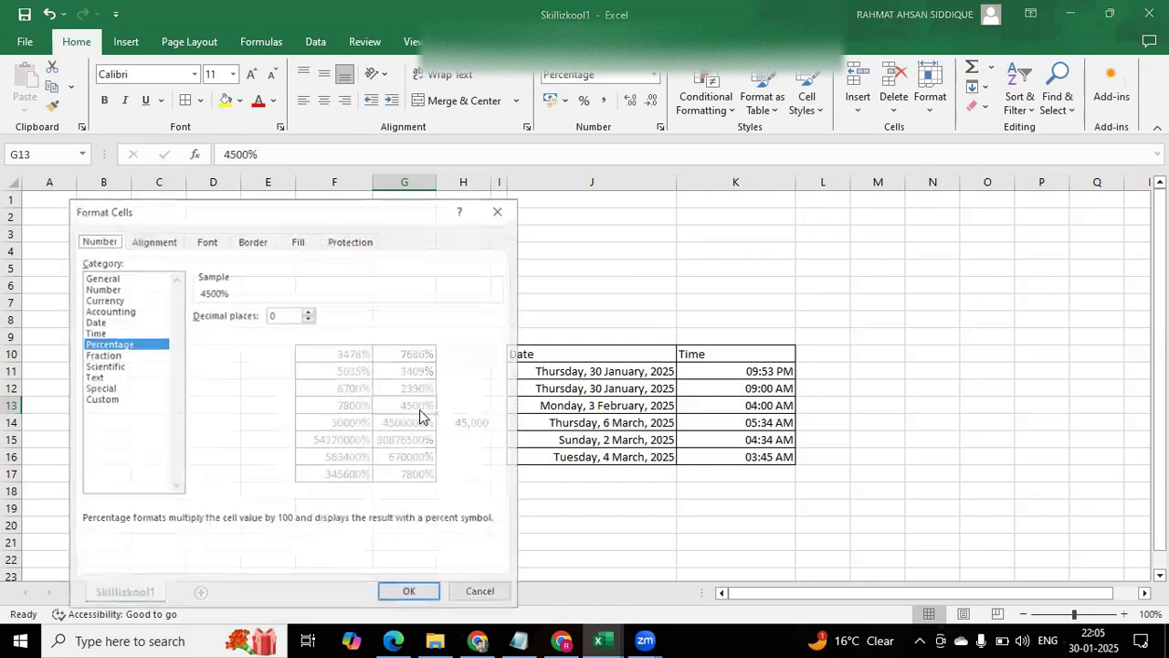
{"action": "left_click", "coordinate": [90, 377]}
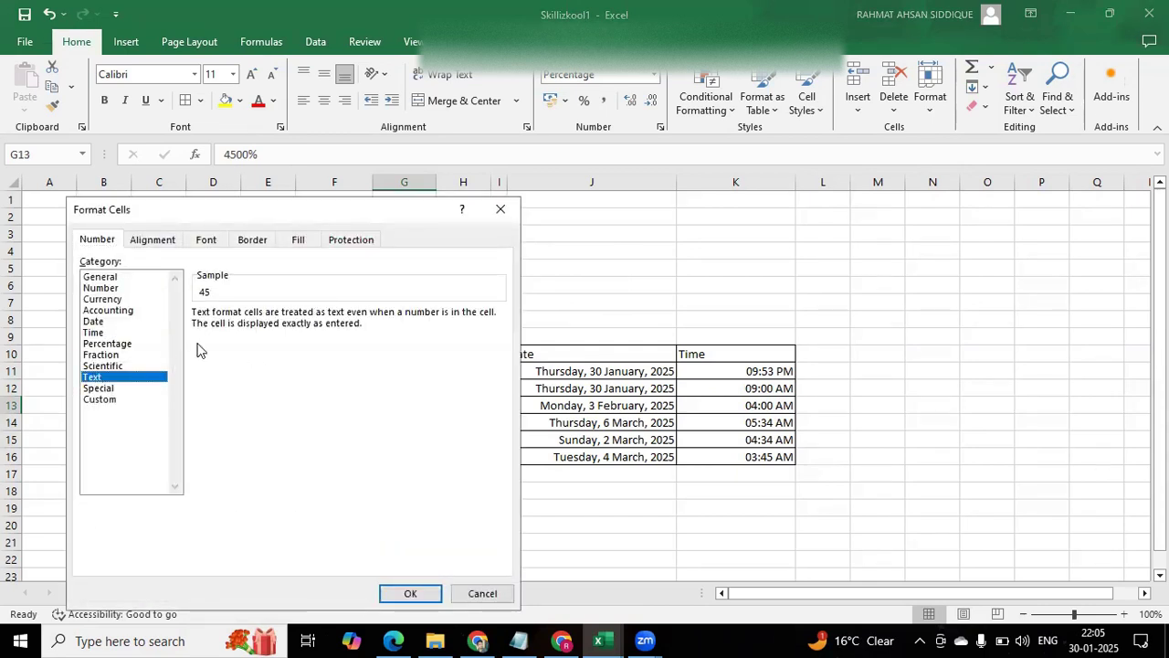
{"action": "left_click", "coordinate": [410, 594]}
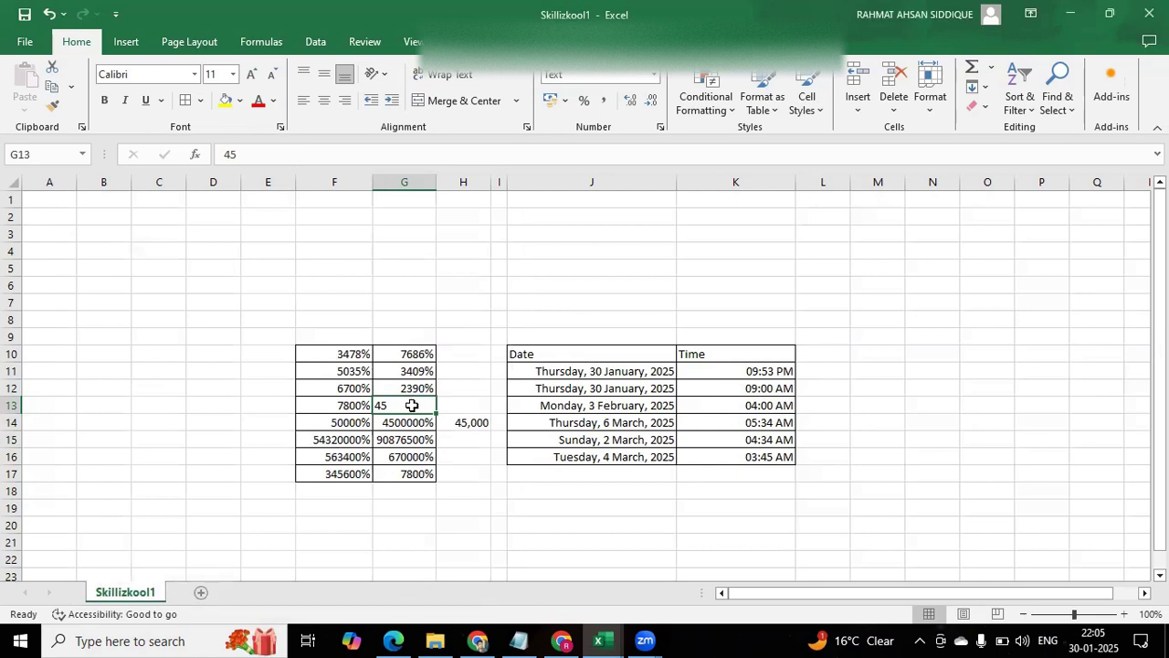
{"action": "left_click", "coordinate": [480, 469]}
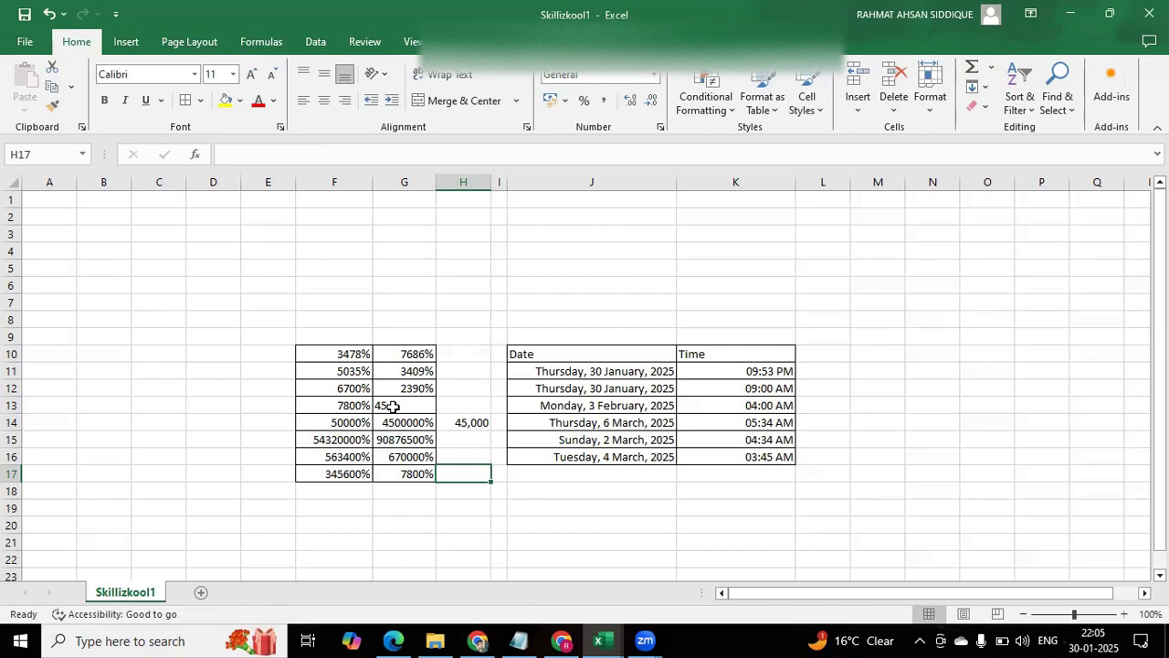
{"action": "left_click", "coordinate": [392, 405]}
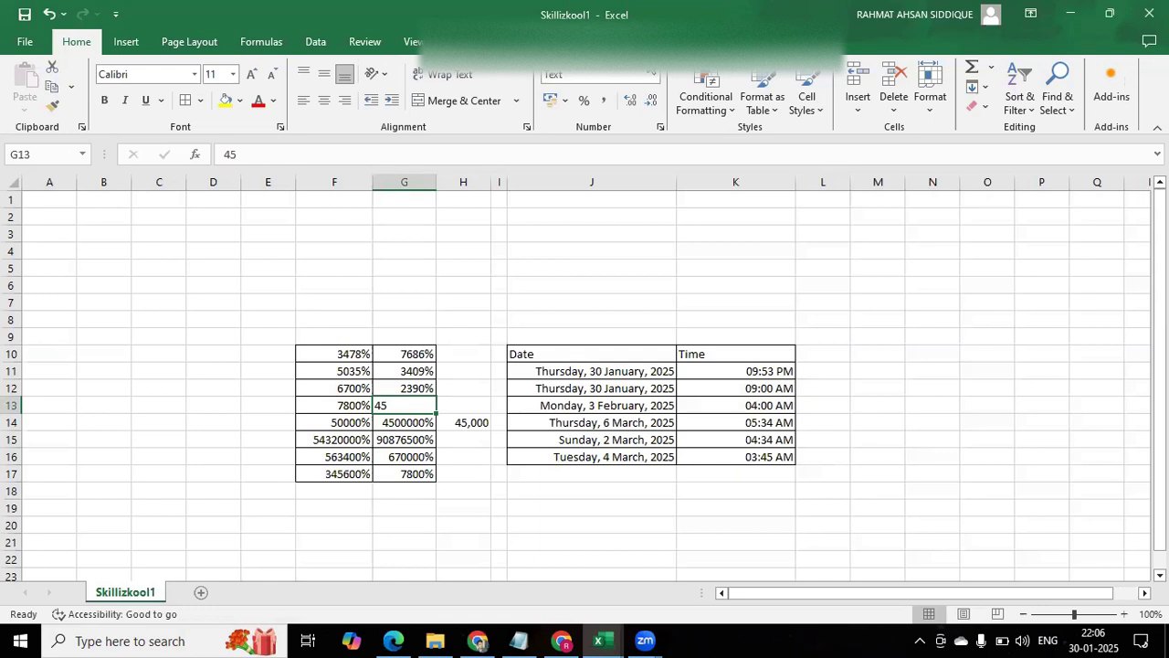
- View the options of the Special and Custom number formats for empty cell J4 without applying them
{"action": "left_click", "coordinate": [559, 257]}
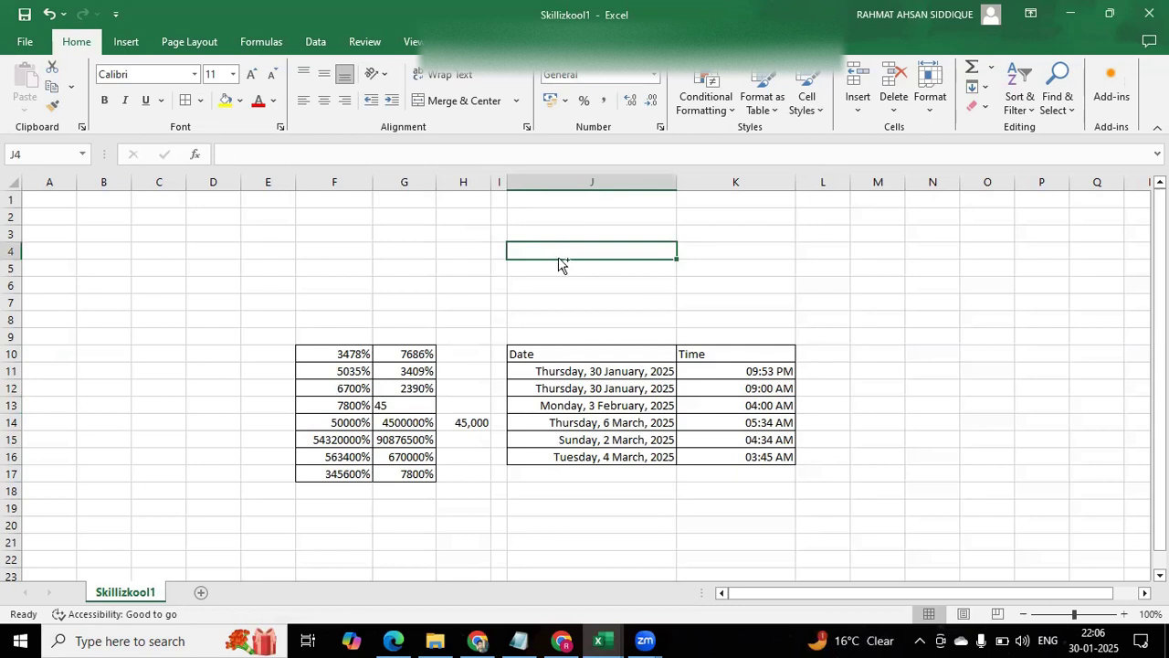
{"action": "key", "text": "ctrl+1"}
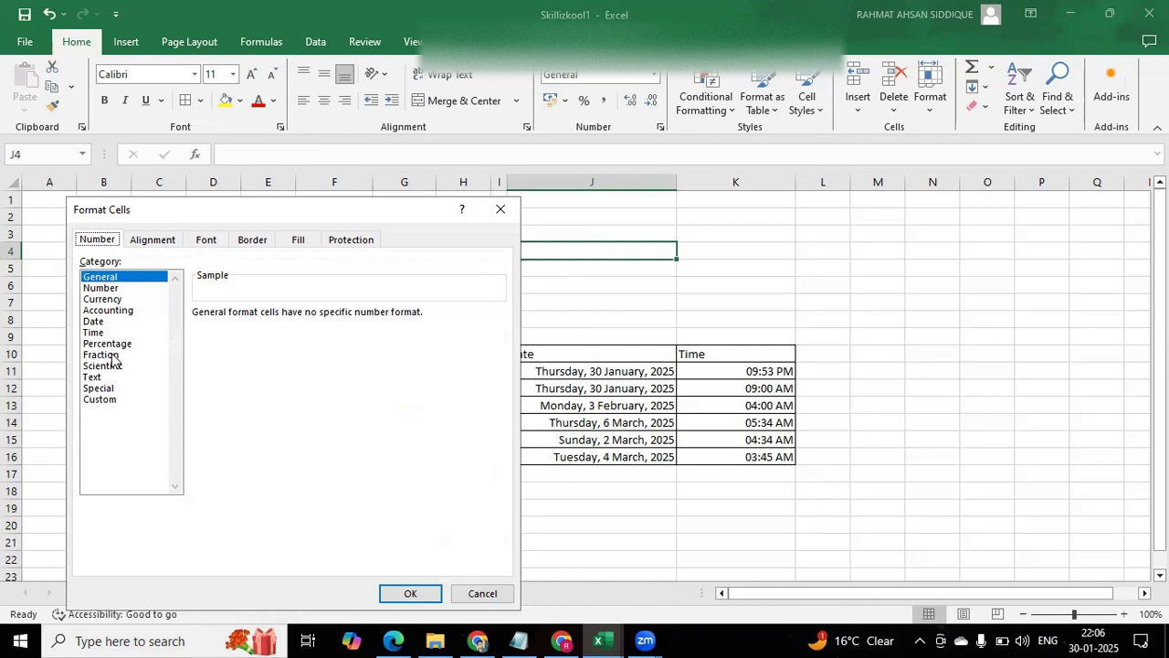
{"action": "left_click", "coordinate": [102, 389]}
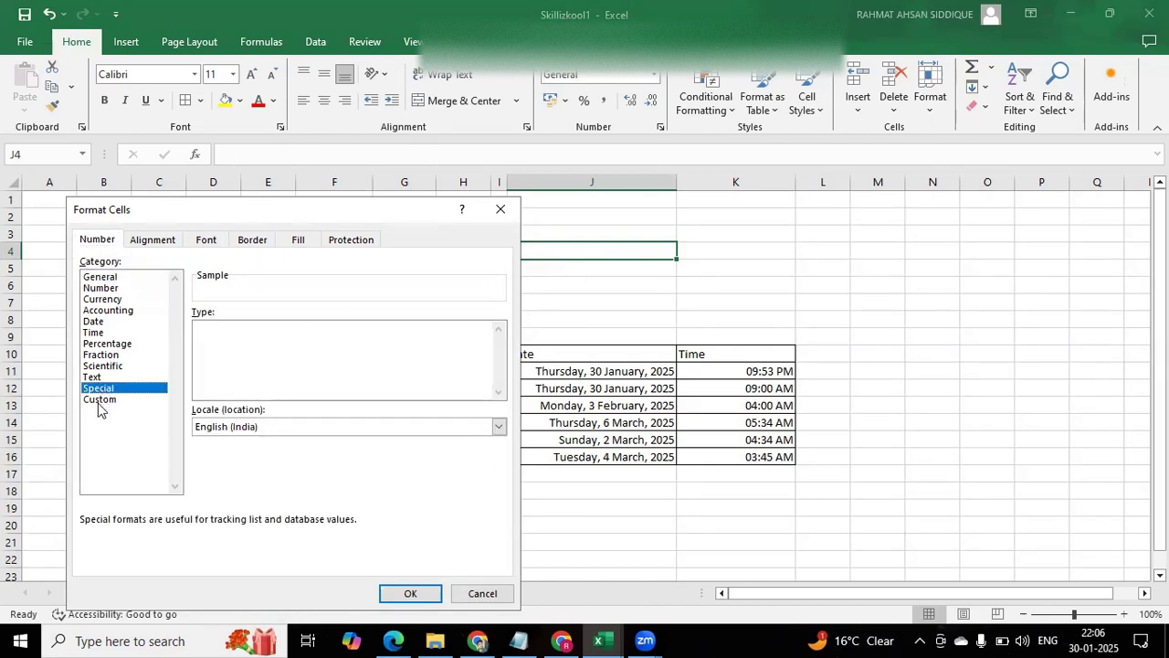
{"action": "left_click", "coordinate": [100, 400]}
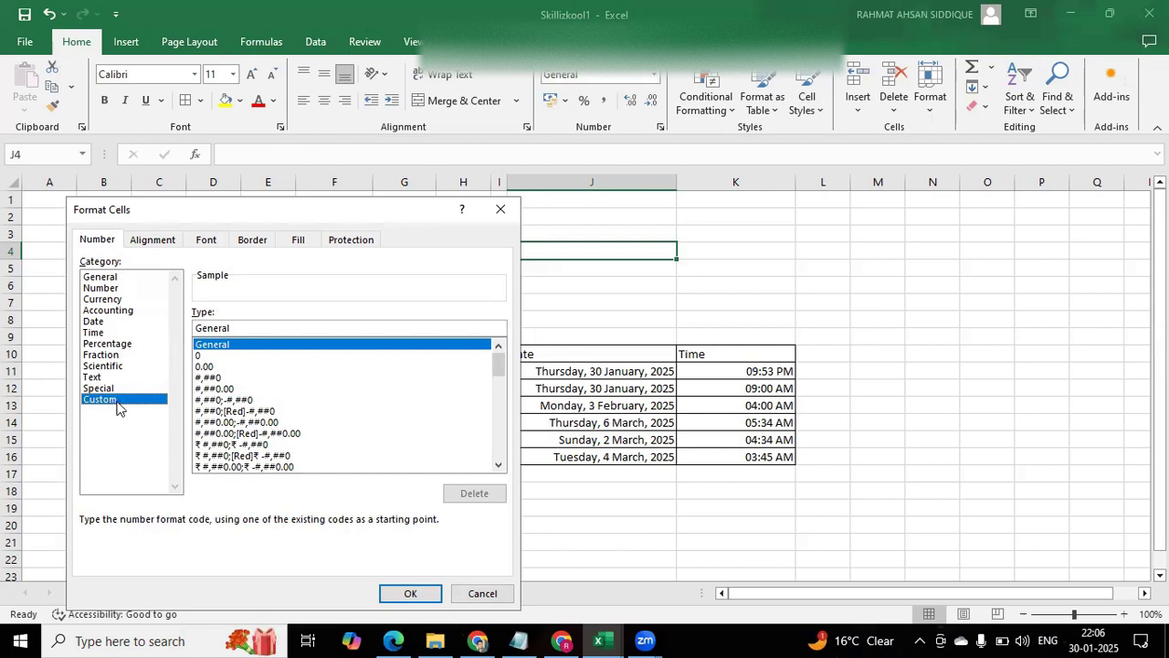
{"action": "left_click", "coordinate": [487, 210]}
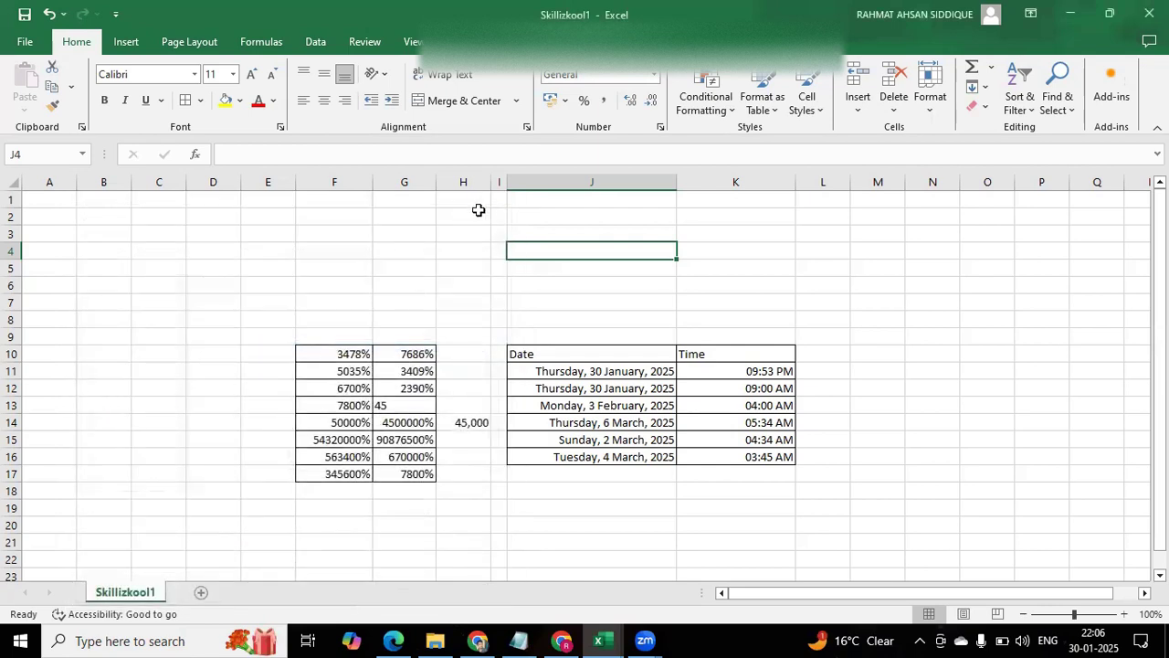